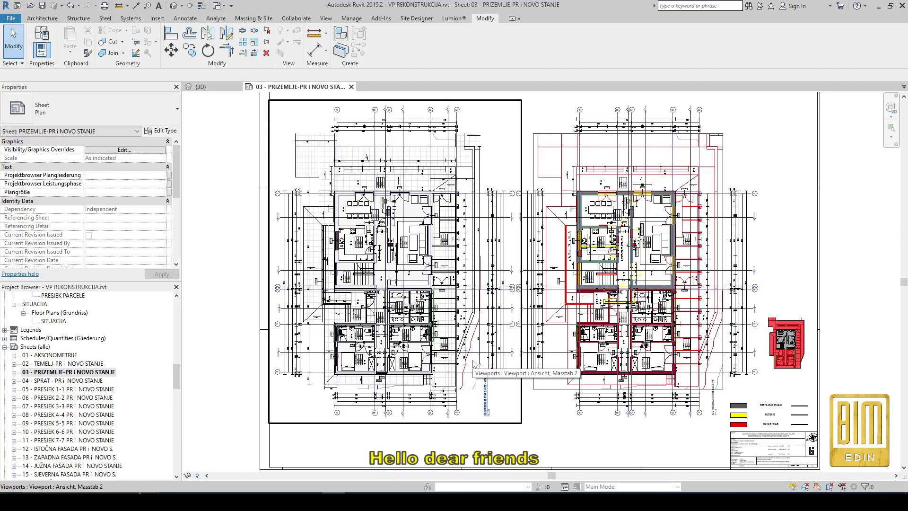
# - Open the 04 - SPRAT upper-floor sheet, then the 05 - PRESJEK 1-1 section sheet
pyautogui.scroll(2, 627, 325)
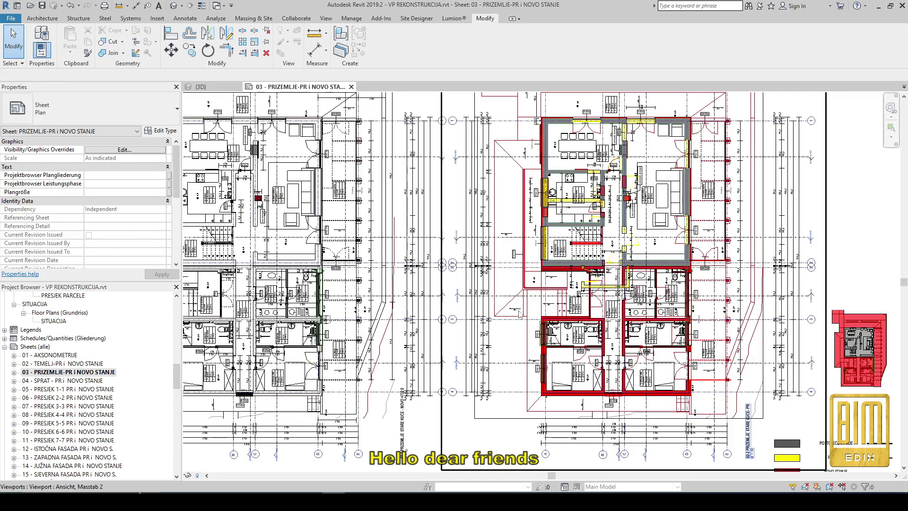
pyautogui.scroll(-2, 632, 323)
pyautogui.scroll(2, 632, 323)
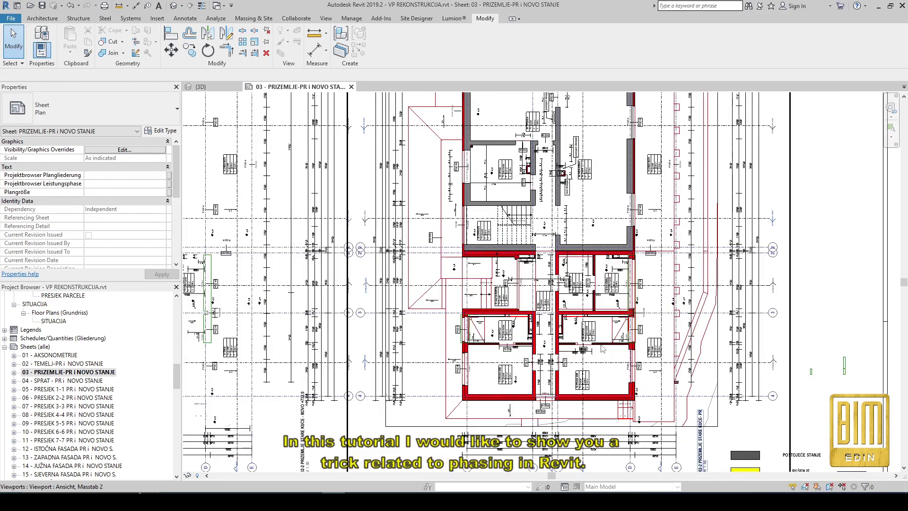
pyautogui.scroll(-2, 603, 349)
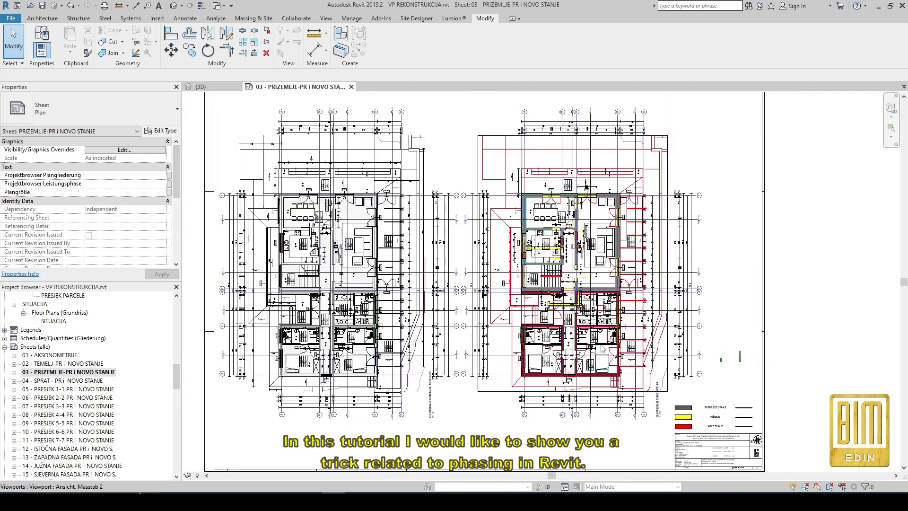
pyautogui.scroll(-1, 603, 349)
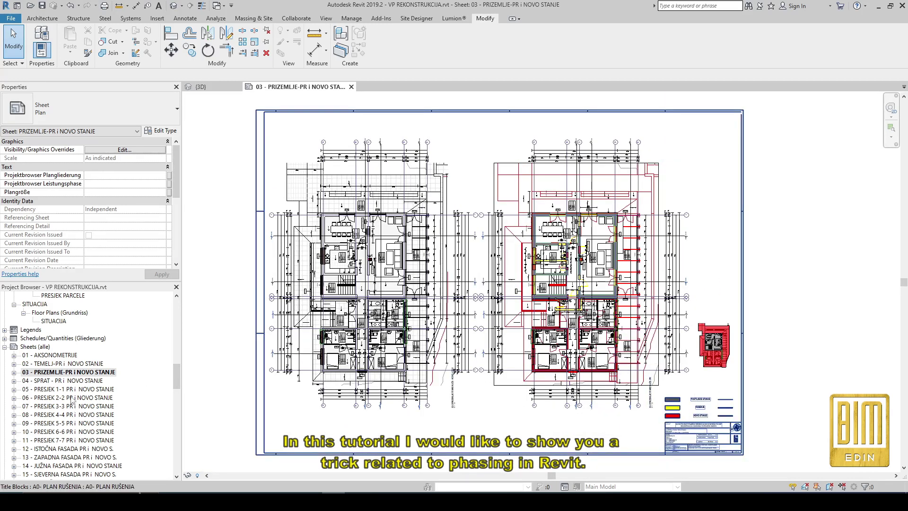
pyautogui.doubleClick(62, 381)
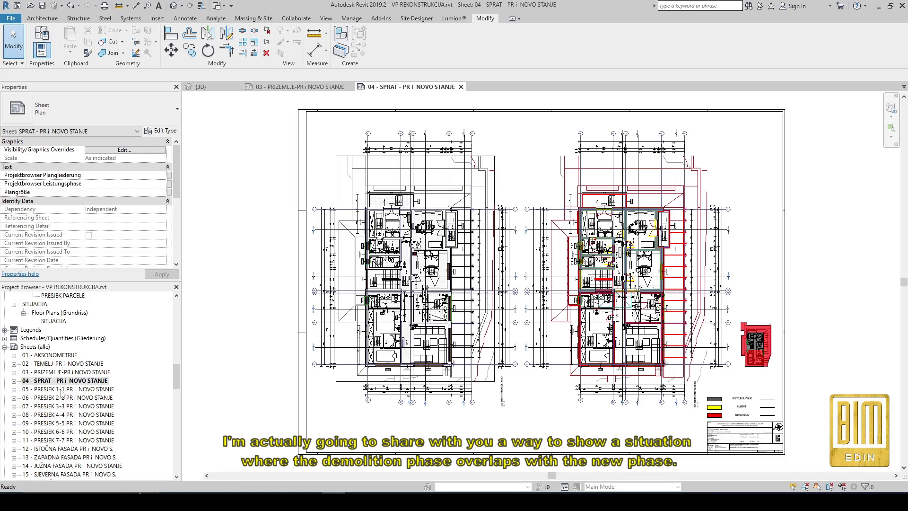
pyautogui.doubleClick(61, 389)
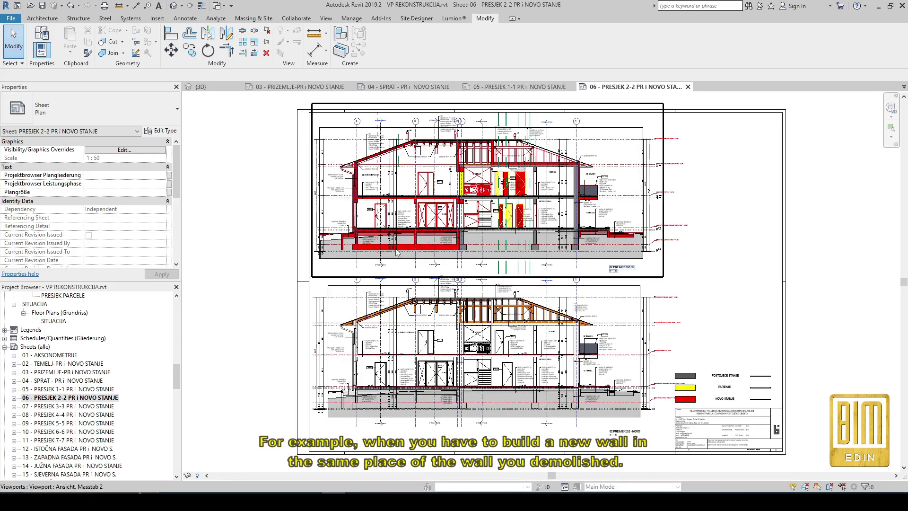
# - Open sheet 07 - PRESJEK 3-3 PR i NOVO STANJE from the Project Browser
pyautogui.scroll(1, 502, 182)
pyautogui.scroll(2, 487, 185)
pyautogui.scroll(2, 471, 186)
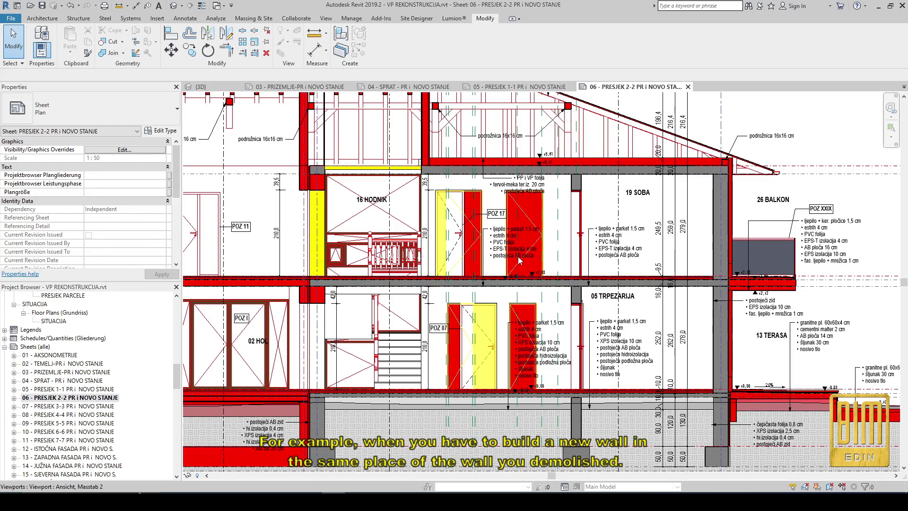
pyautogui.scroll(-2, 519, 260)
pyautogui.scroll(-1, 518, 260)
pyautogui.scroll(-1, 519, 259)
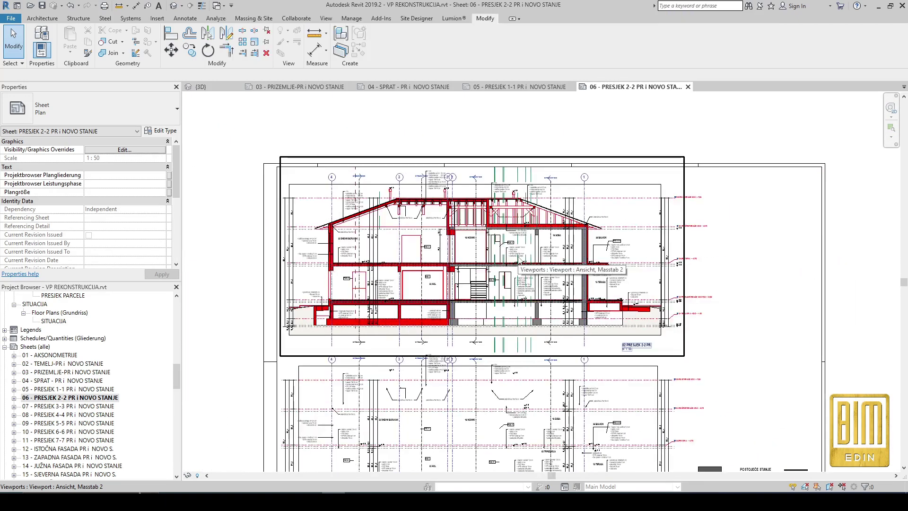
pyautogui.scroll(-1, 519, 260)
pyautogui.scroll(-1, 519, 260)
pyautogui.scroll(-1, 519, 260)
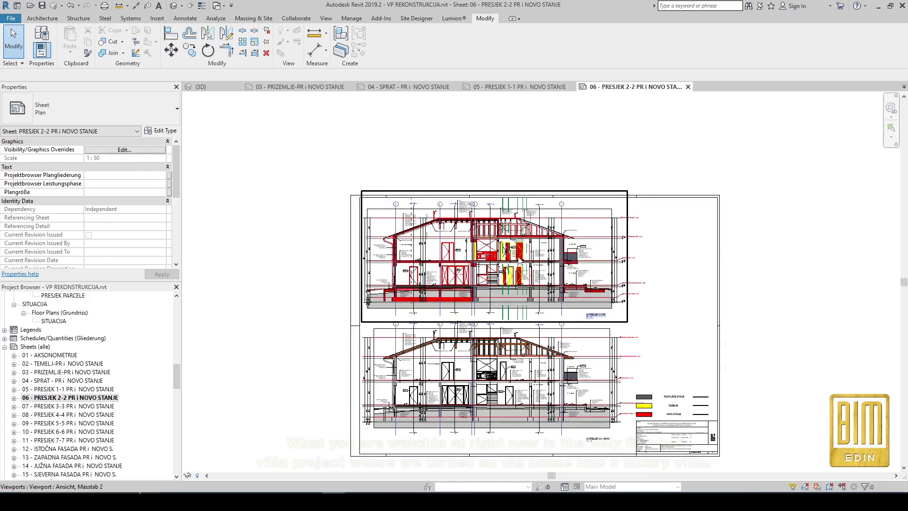
pyautogui.click(72, 407)
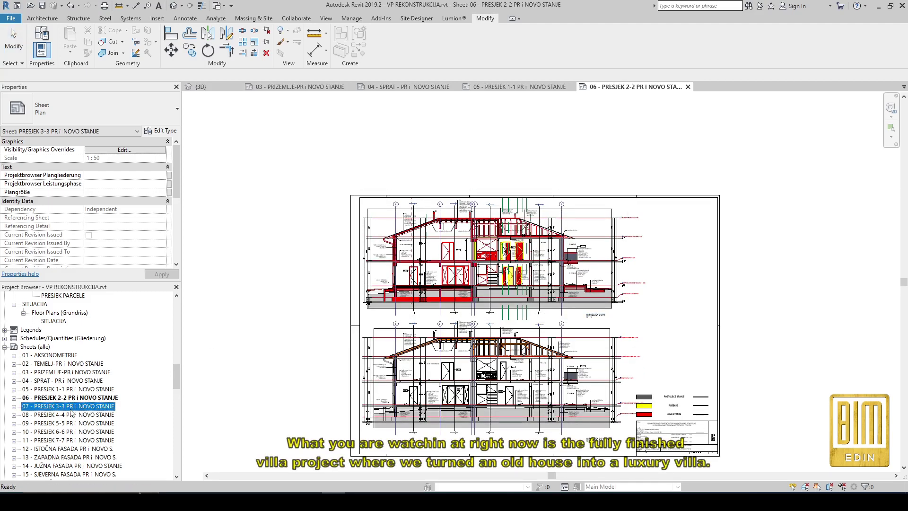
pyautogui.doubleClick(71, 408)
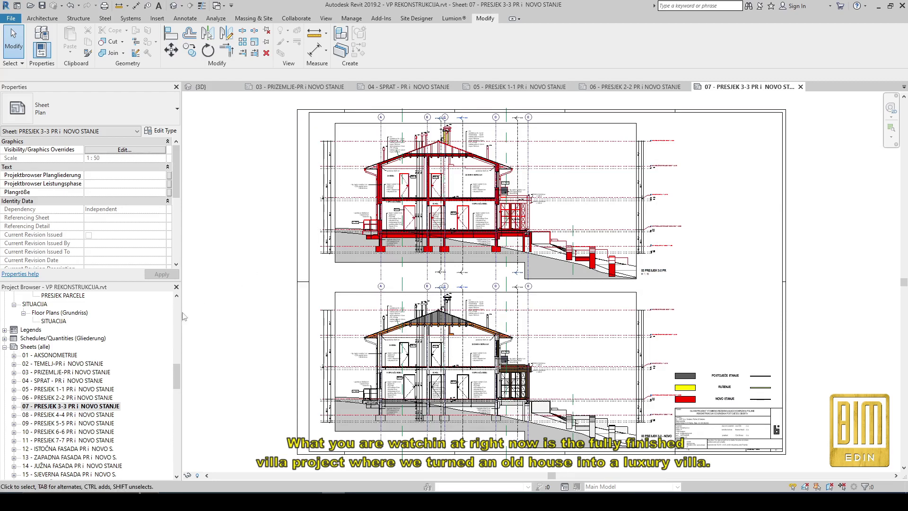
pyautogui.scroll(3, 112, 374)
pyautogui.scroll(3, 113, 374)
pyautogui.scroll(3, 113, 374)
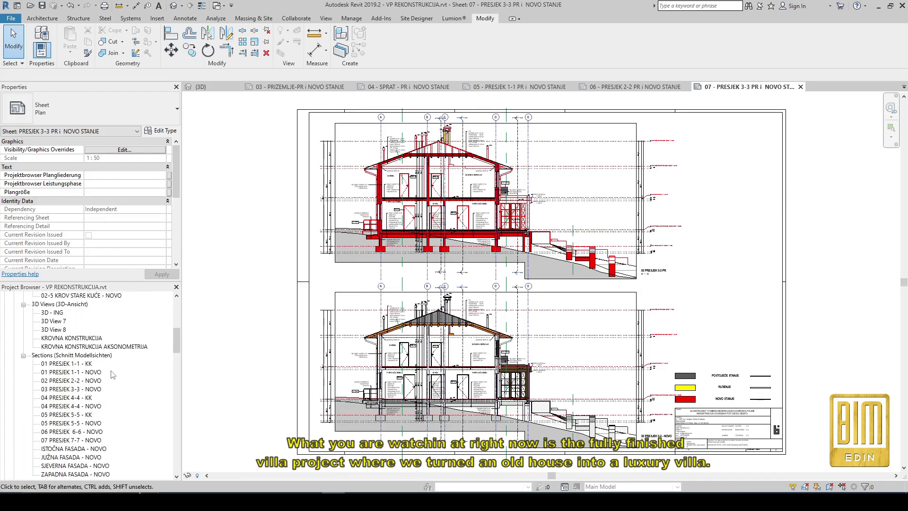
pyautogui.scroll(3, 113, 374)
pyautogui.scroll(1, 113, 375)
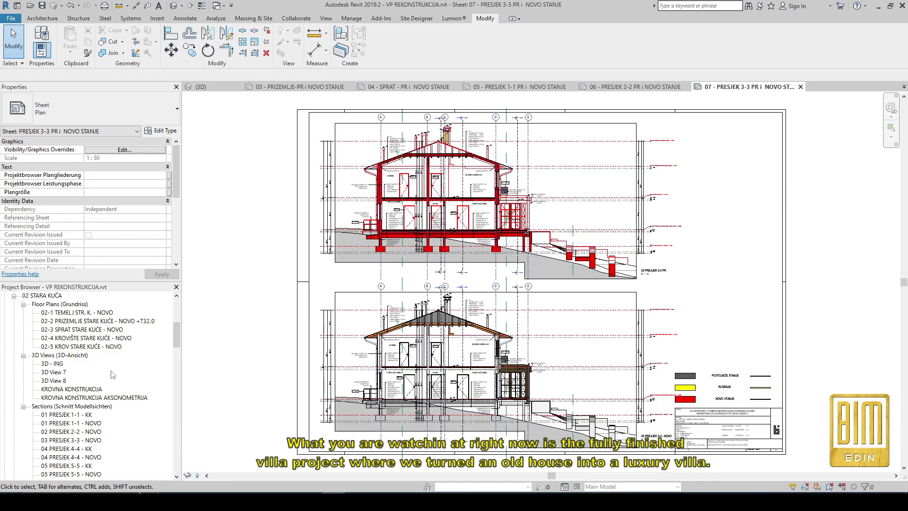
# - Open the 02-2 PRIZEMLJE STARE KUĆE new-state and demolition ground-floor plans
pyautogui.doubleClick(80, 323)
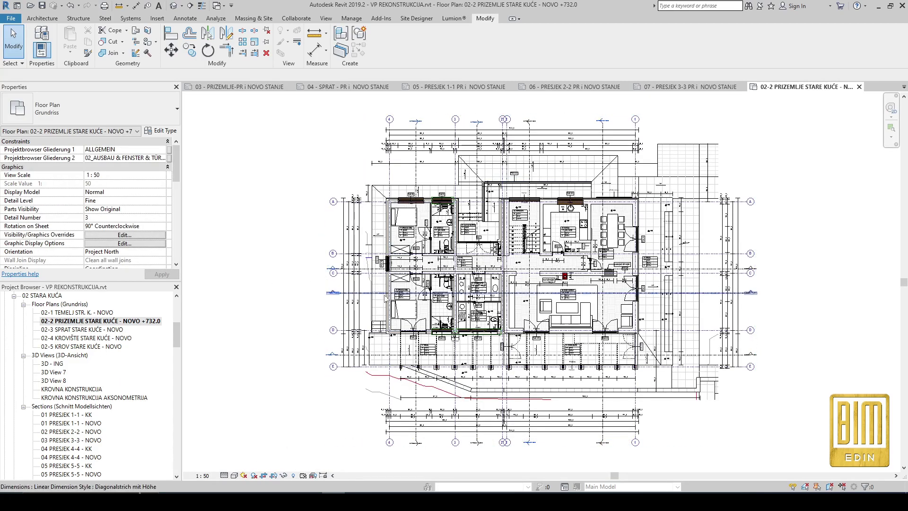
pyautogui.scroll(2, 125, 362)
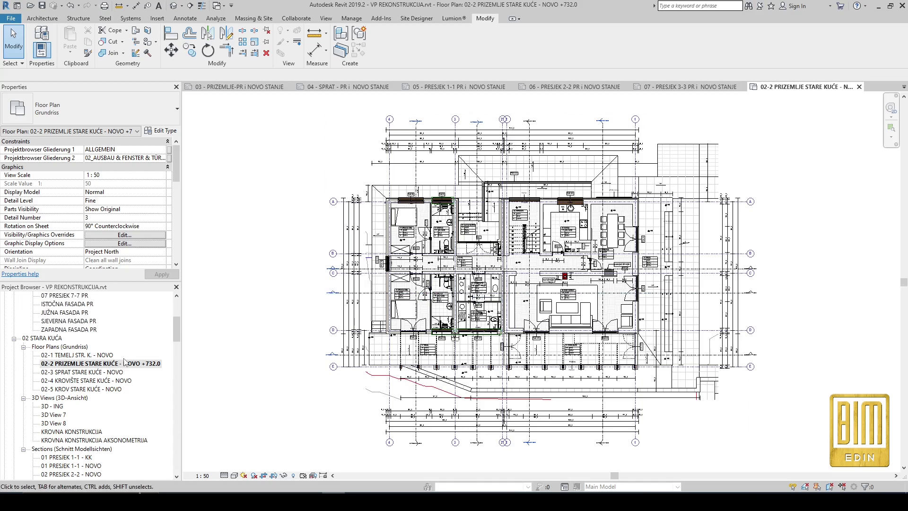
pyautogui.scroll(3, 105, 350)
pyautogui.scroll(2, 86, 336)
pyautogui.doubleClick(85, 330)
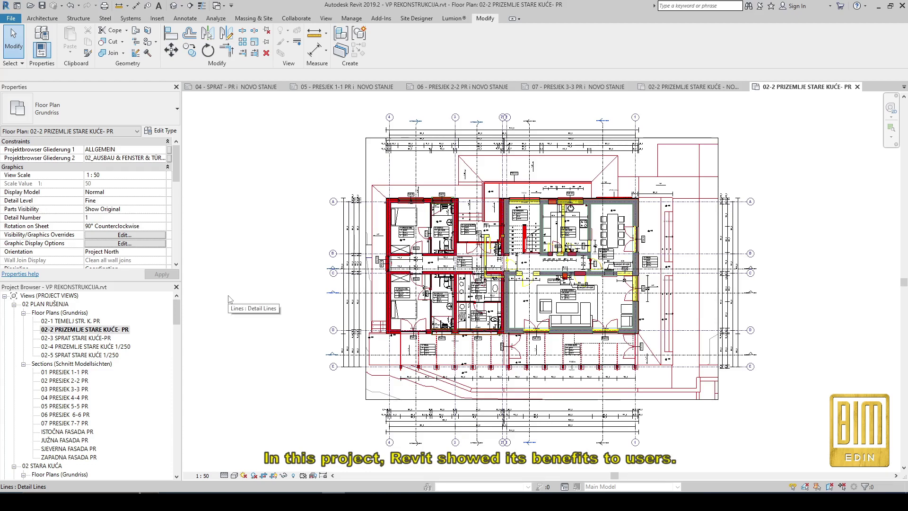
# - Switch to the default {3D} view of the house
pyautogui.scroll(2, 385, 277)
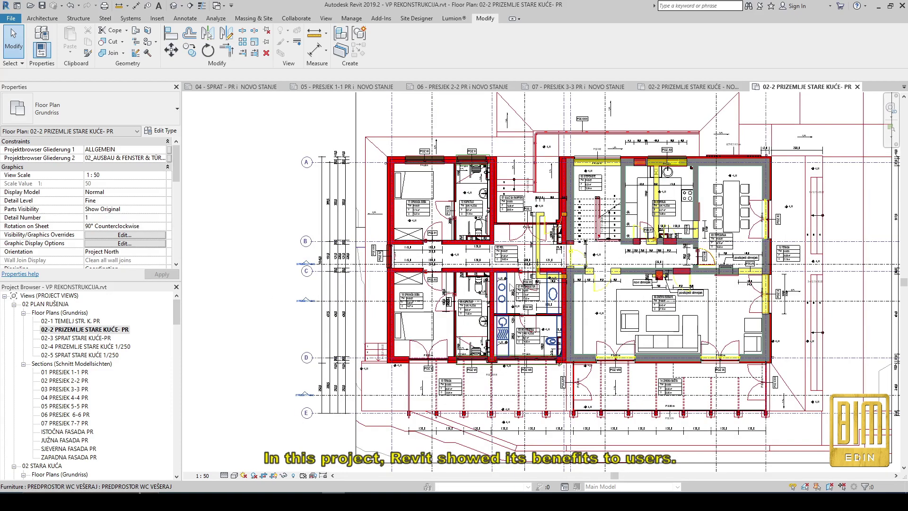
pyautogui.scroll(3, 768, 297)
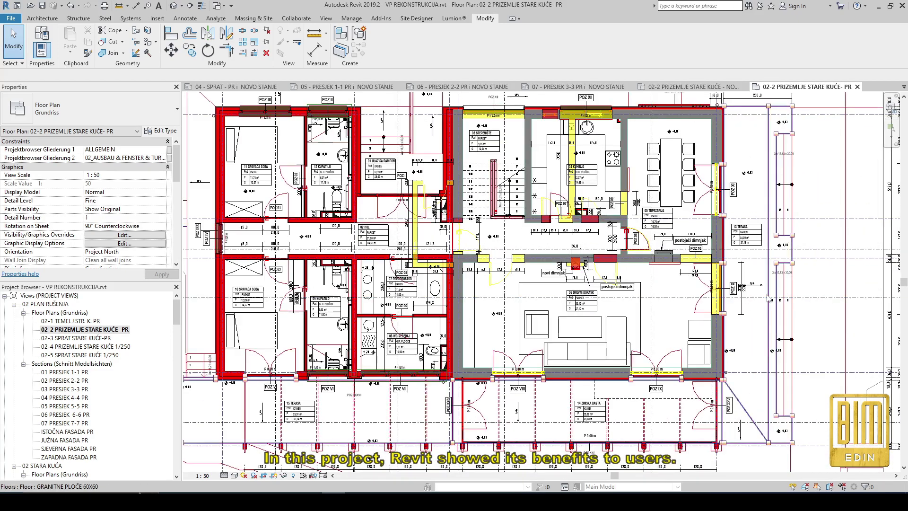
pyautogui.scroll(2, 769, 298)
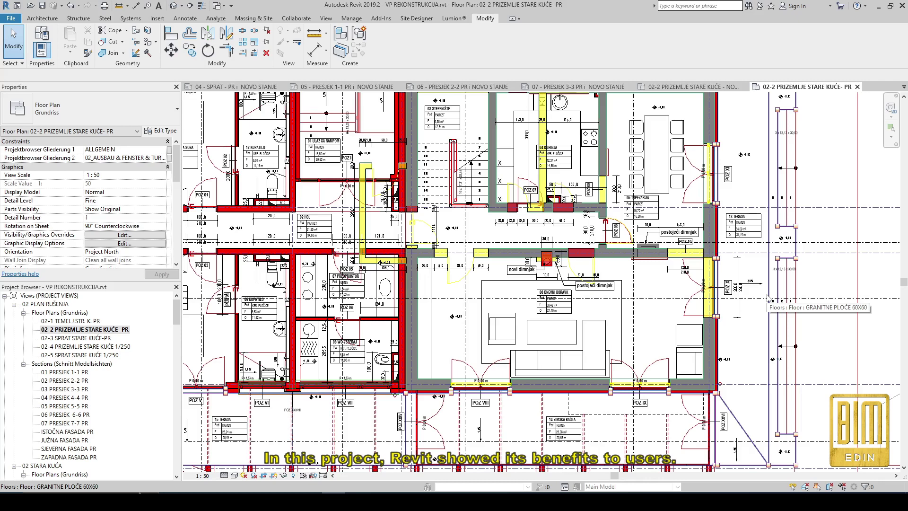
pyautogui.click(173, 6)
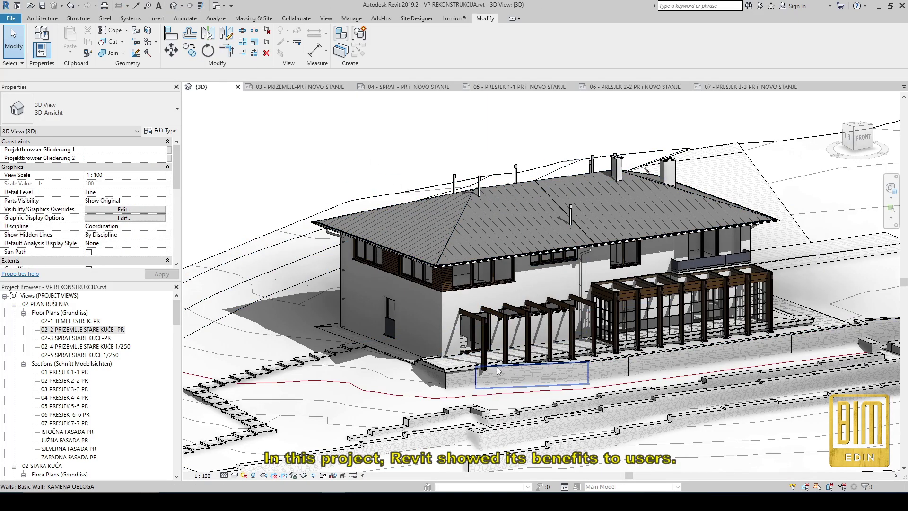
# - Zoom out and orbit the 3D view around the front, right side, back facade and entrance ramp
pyautogui.keyDown('shift'); pyautogui.moveTo(498, 371); pyautogui.dragTo(544, 366, button='middle'); pyautogui.keyUp('shift')
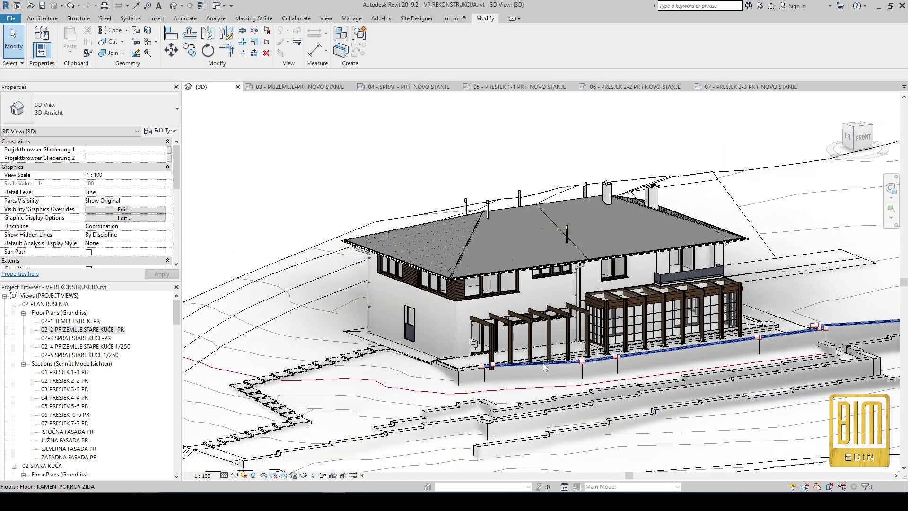
pyautogui.scroll(-2, 544, 366)
pyautogui.scroll(-2, 544, 367)
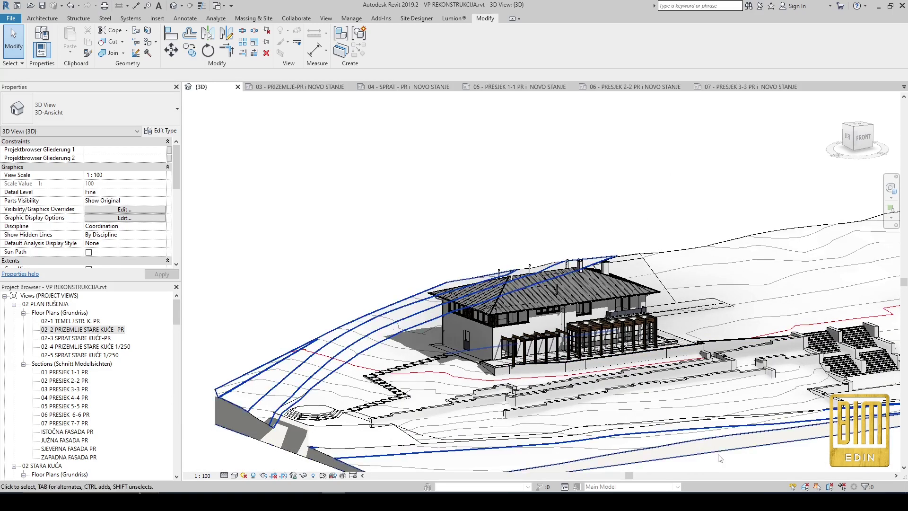
pyautogui.moveTo(719, 457)
pyautogui.keyDown('shift'); pyautogui.mouseDown(button='middle')
pyautogui.moveTo(585, 453)
pyautogui.moveTo(653, 464)
pyautogui.mouseUp(button='middle'); pyautogui.keyUp('shift')
pyautogui.scroll(-2, 585, 453)
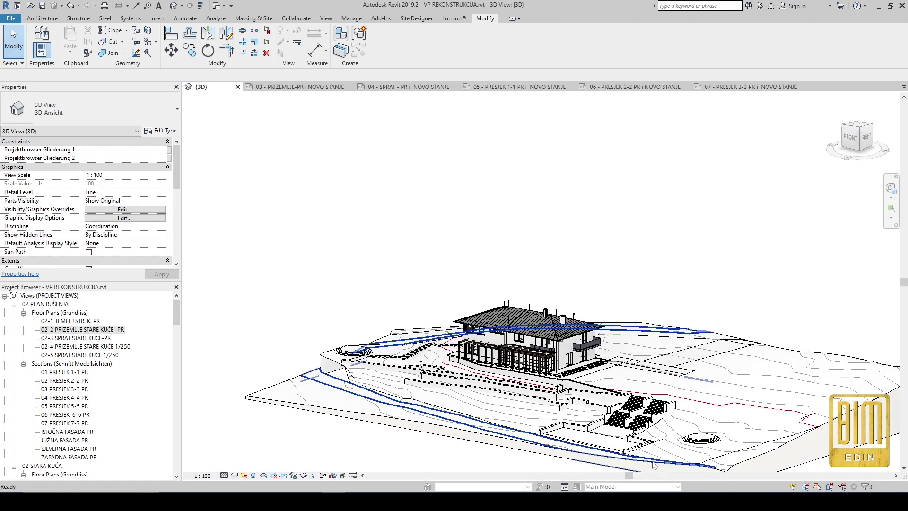
pyautogui.scroll(1, 521, 323)
pyautogui.scroll(2, 520, 323)
pyautogui.scroll(3, 520, 323)
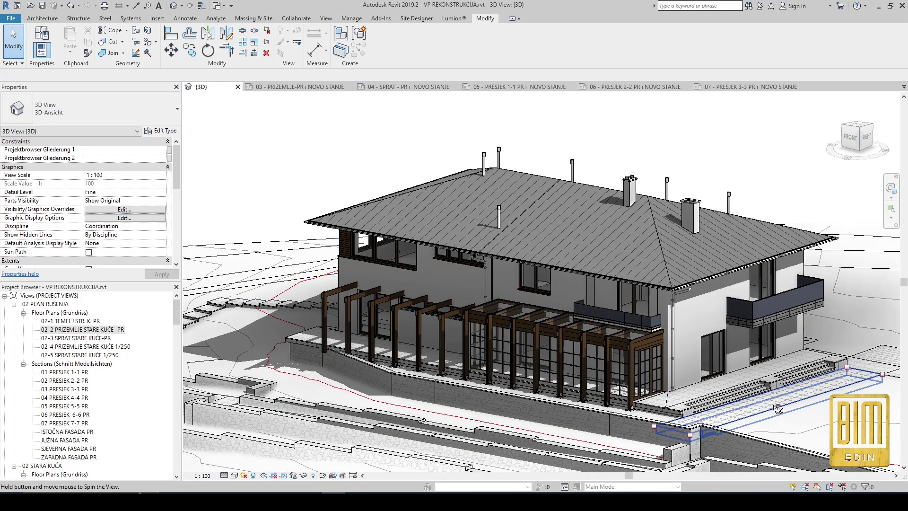
pyautogui.moveTo(778, 409)
pyautogui.keyDown('shift'); pyautogui.mouseDown(button='middle')
pyautogui.moveTo(593, 405)
pyautogui.moveTo(721, 377)
pyautogui.mouseUp(button='middle'); pyautogui.keyUp('shift')
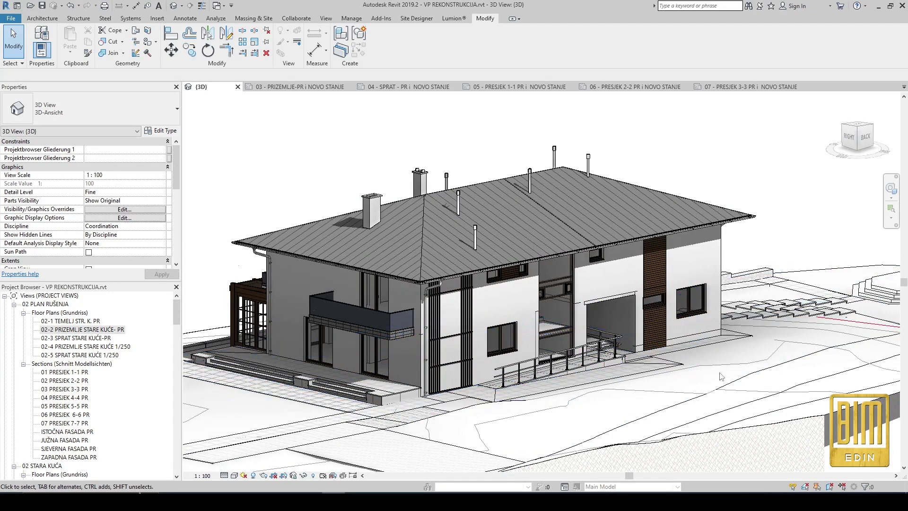
pyautogui.keyDown('shift'); pyautogui.moveTo(740, 395); pyautogui.dragTo(618, 391, button='middle'); pyautogui.keyUp('shift')
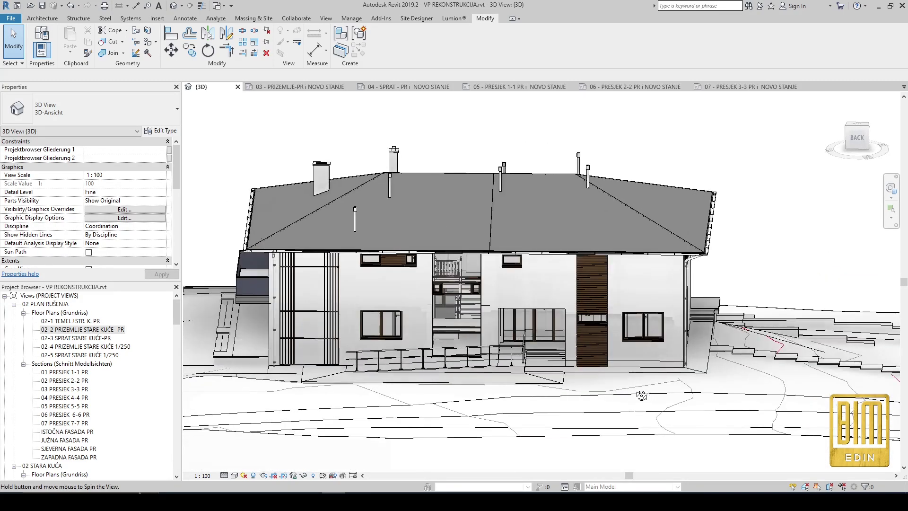
pyautogui.scroll(1, 492, 358)
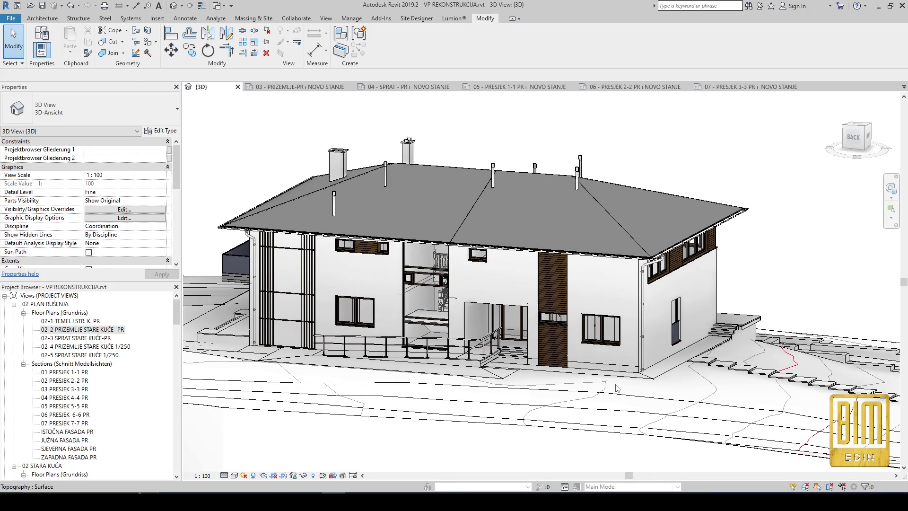
pyautogui.scroll(2, 492, 358)
pyautogui.scroll(3, 491, 358)
pyautogui.scroll(2, 492, 358)
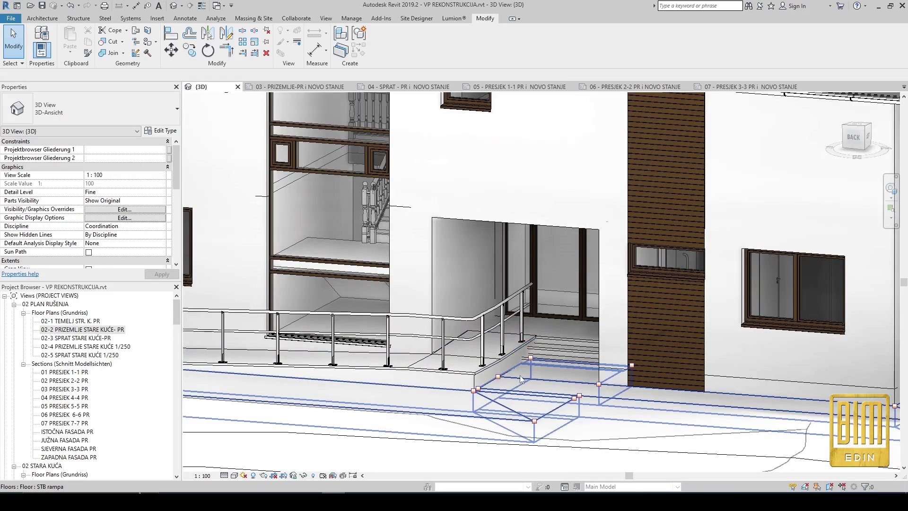
pyautogui.keyDown('shift'); pyautogui.moveTo(492, 358); pyautogui.dragTo(534, 371, button='middle'); pyautogui.keyUp('shift')
pyautogui.scroll(-2, 535, 371)
pyautogui.scroll(-2, 534, 370)
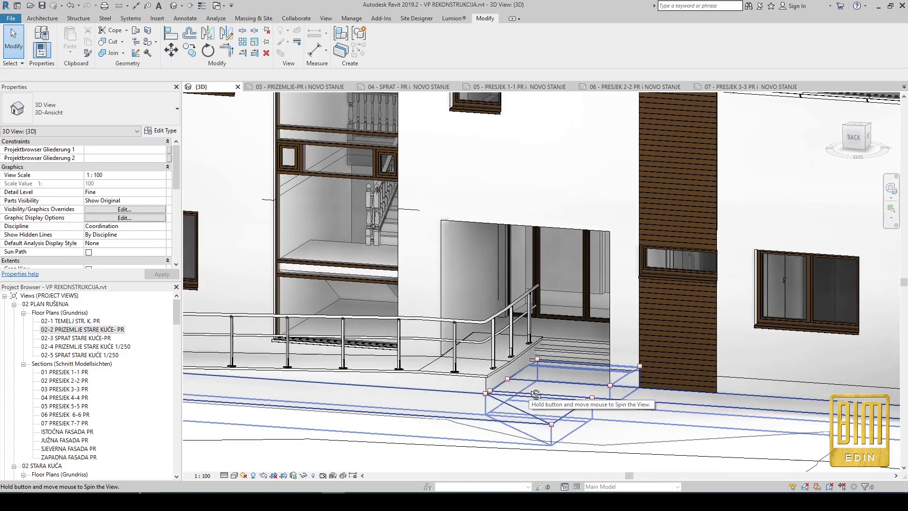
pyautogui.scroll(-2, 535, 344)
pyautogui.scroll(-2, 535, 344)
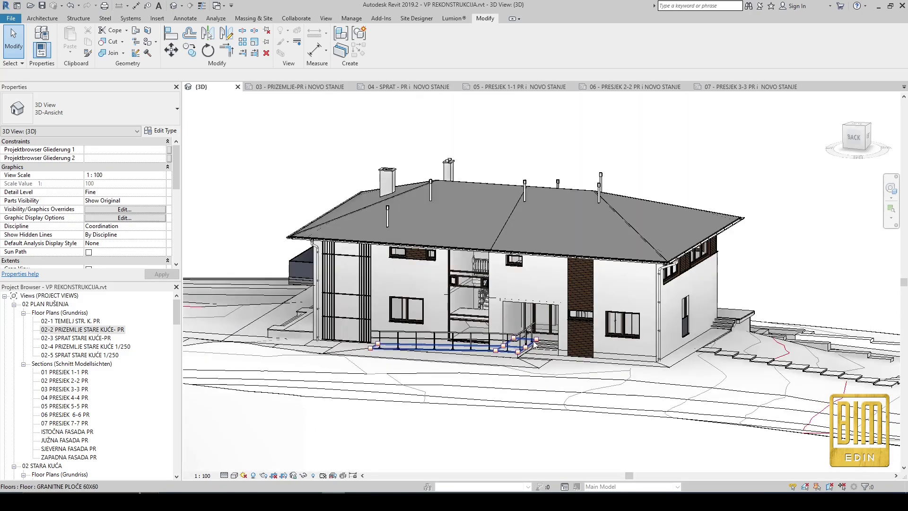
pyautogui.moveTo(525, 378)
pyautogui.keyDown('shift'); pyautogui.mouseDown(button='middle')
pyautogui.moveTo(518, 410)
pyautogui.moveTo(561, 406)
pyautogui.mouseUp(button='middle'); pyautogui.keyUp('shift')
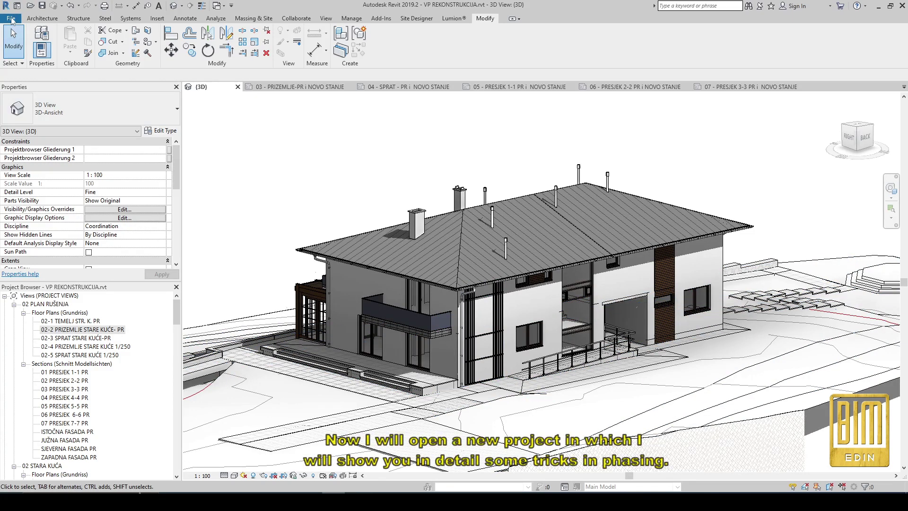
# - Create a new project from the Architectural Template
pyautogui.click(12, 19)
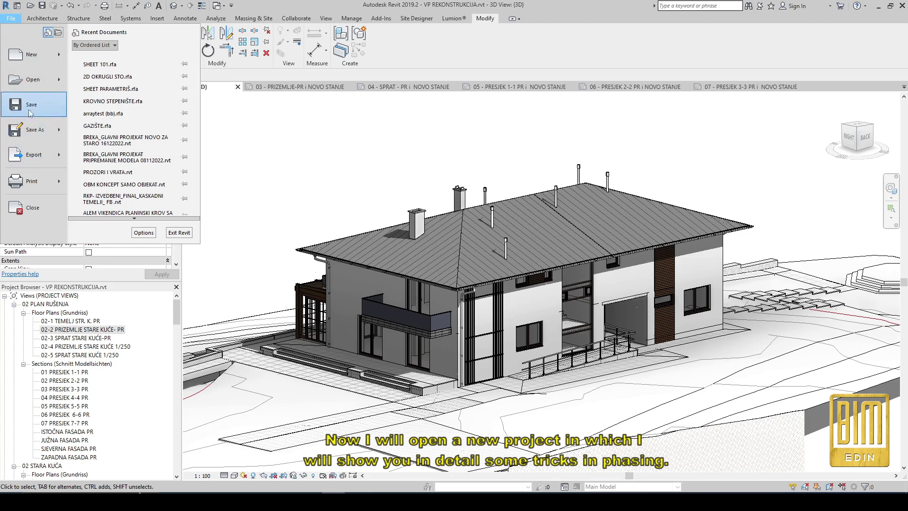
pyautogui.click(29, 60)
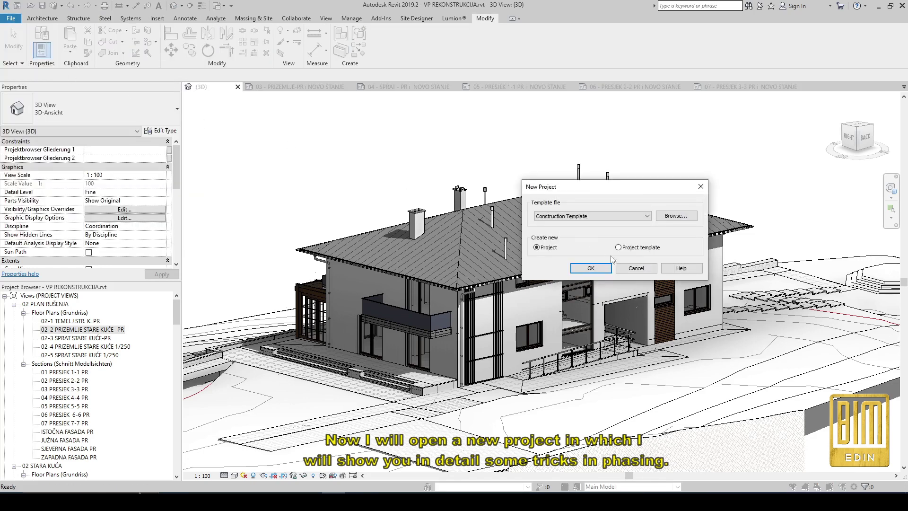
pyautogui.click(634, 218)
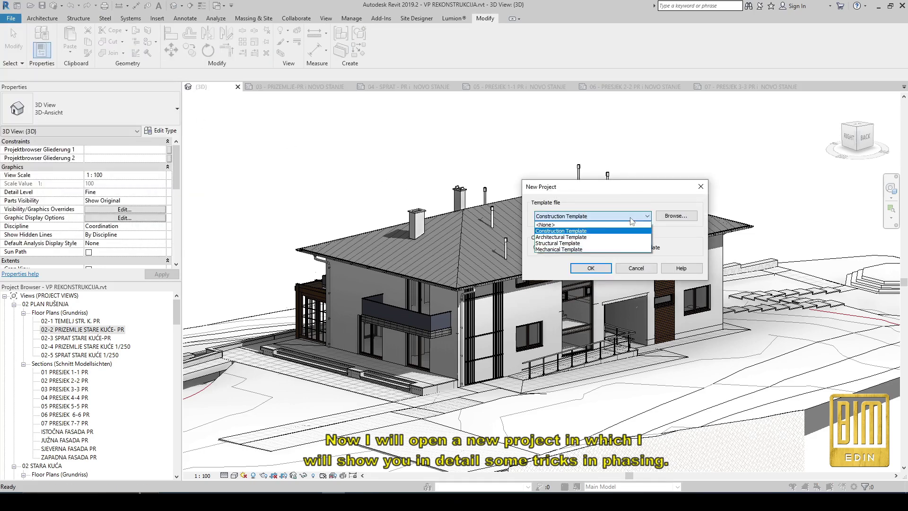
pyautogui.click(606, 237)
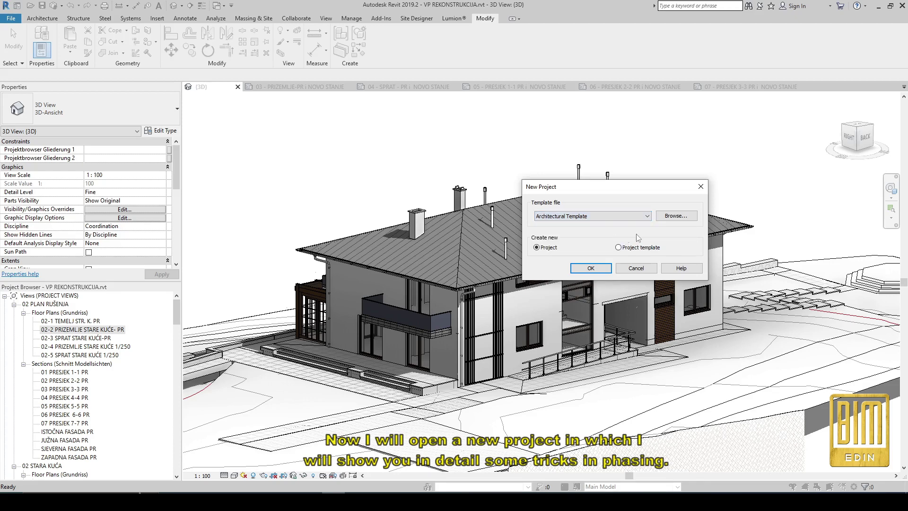
pyautogui.click(596, 267)
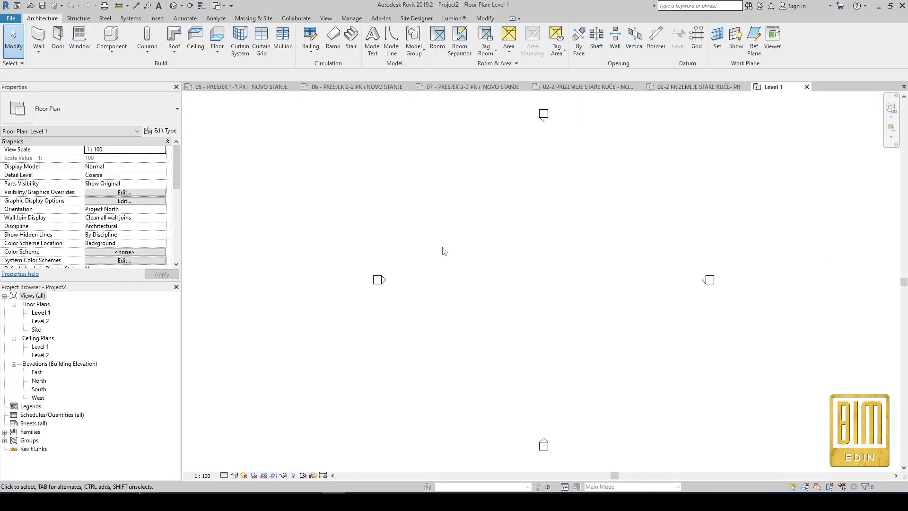
# - Set the Level 1 plan to 1:50 scale with Fine detail level
pyautogui.click(203, 475)
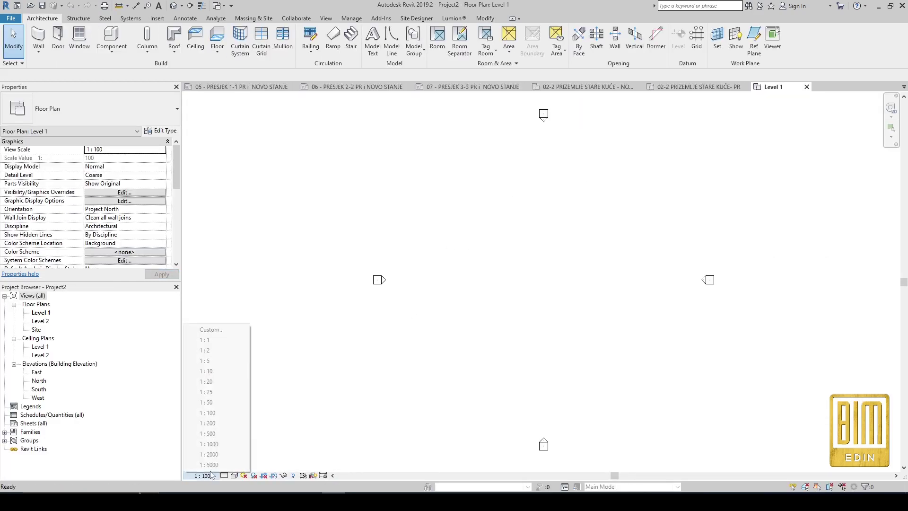
pyautogui.click(217, 402)
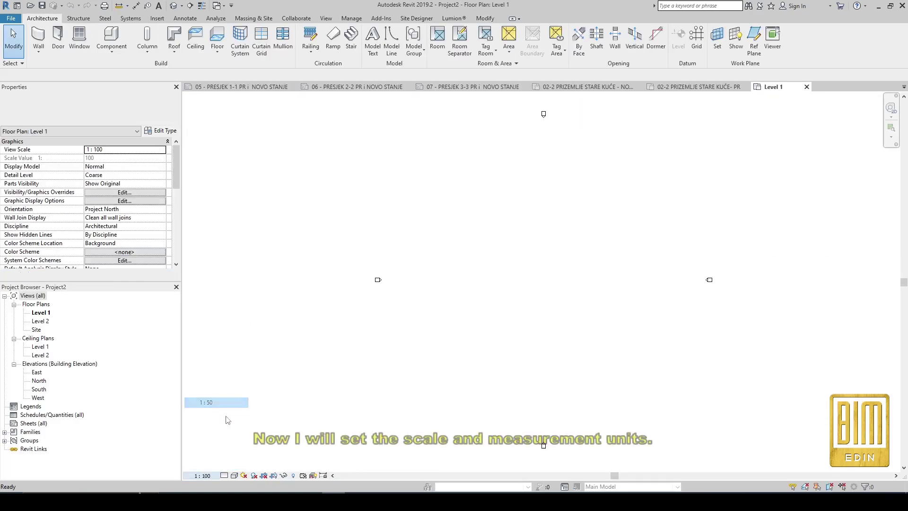
pyautogui.click(224, 476)
pyautogui.click(233, 466)
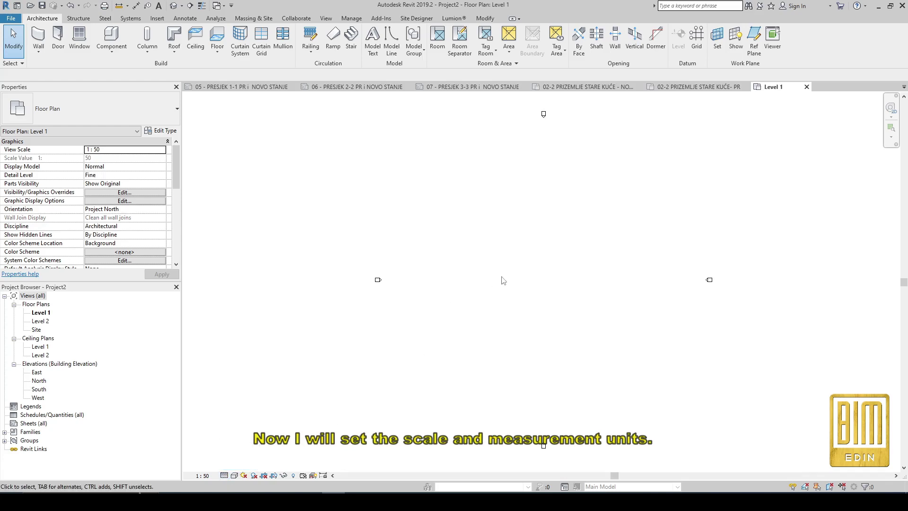
# - Set project length units to centimetres rounded to 2 decimal places
pyautogui.press('n')
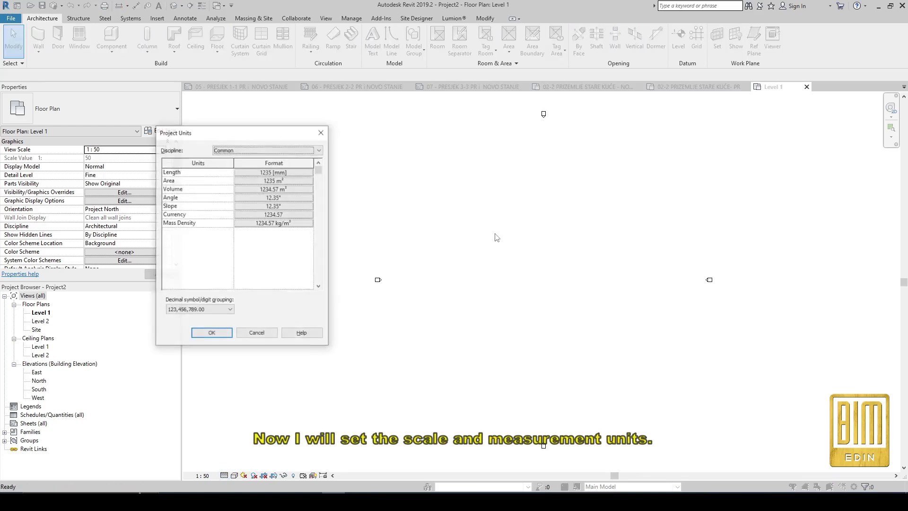
pyautogui.click(273, 173)
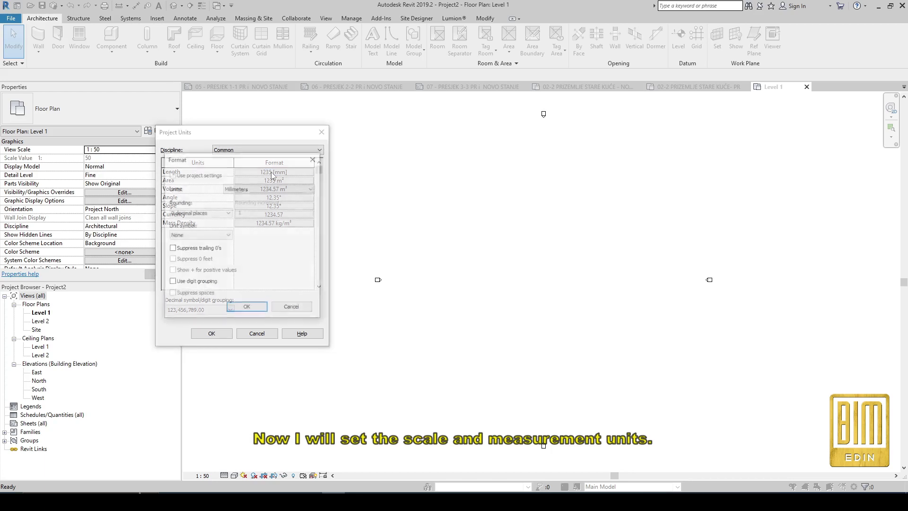
pyautogui.click(270, 189)
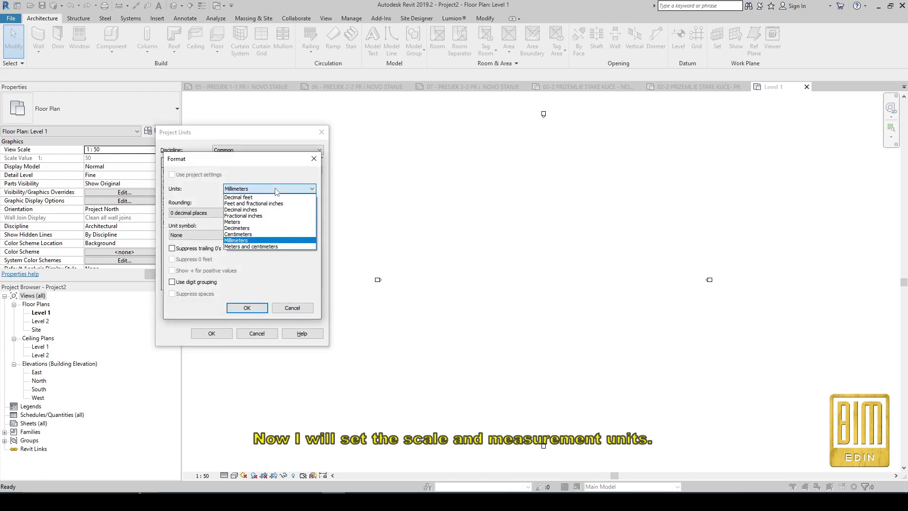
pyautogui.click(271, 235)
pyautogui.click(214, 213)
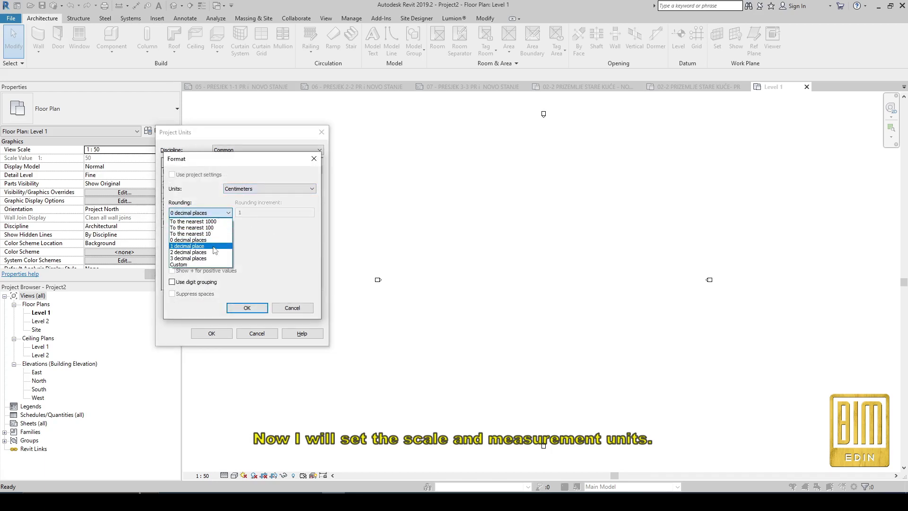
pyautogui.click(210, 243)
pyautogui.click(247, 308)
pyautogui.click(212, 334)
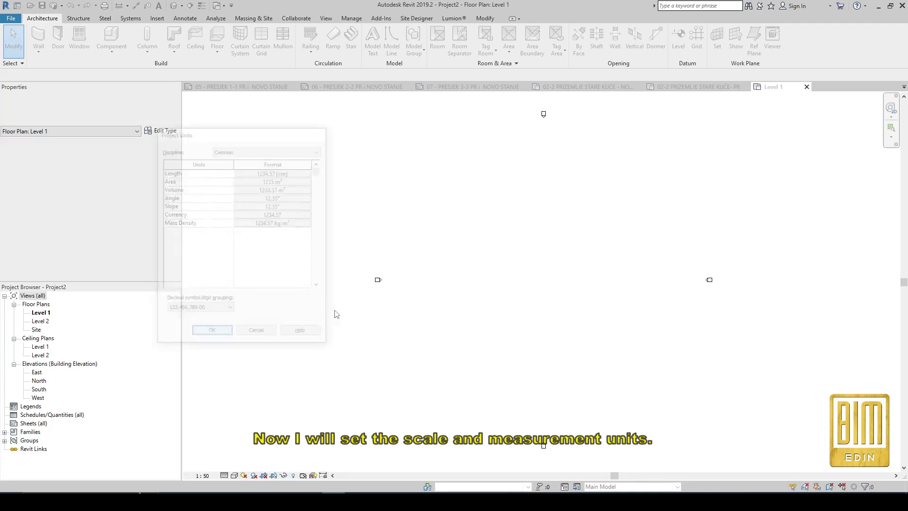
pyautogui.scroll(2, 591, 244)
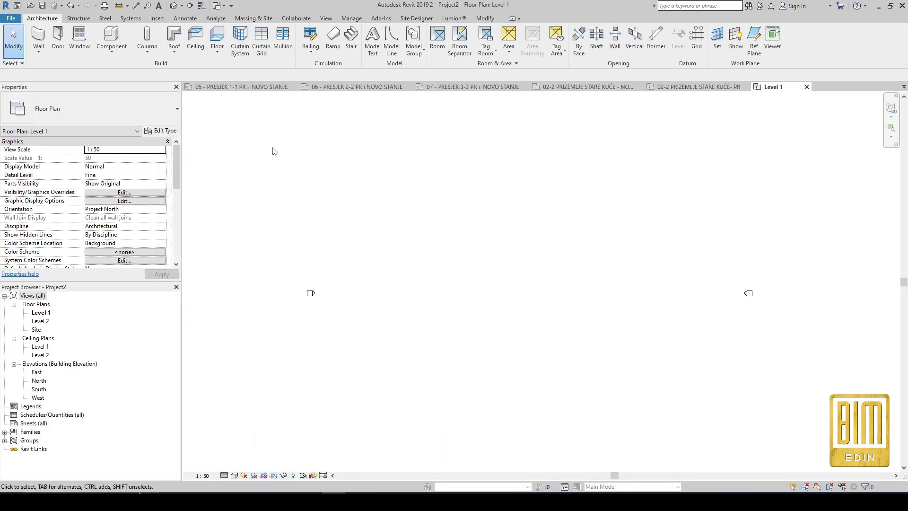
# - Draw a 2740.00 by 1550.00 rectangle of Generic - 200mm walls on Level 1
pyautogui.press('w')
pyautogui.press('a')
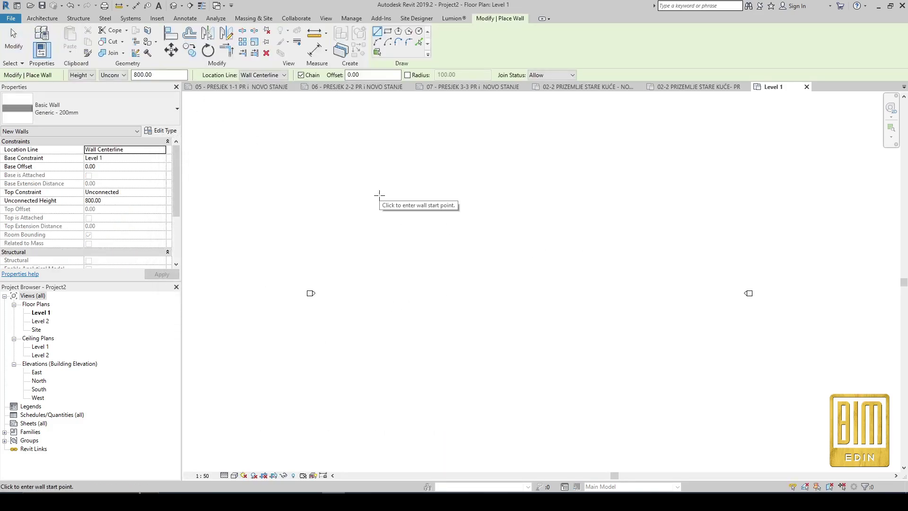
pyautogui.click(388, 31)
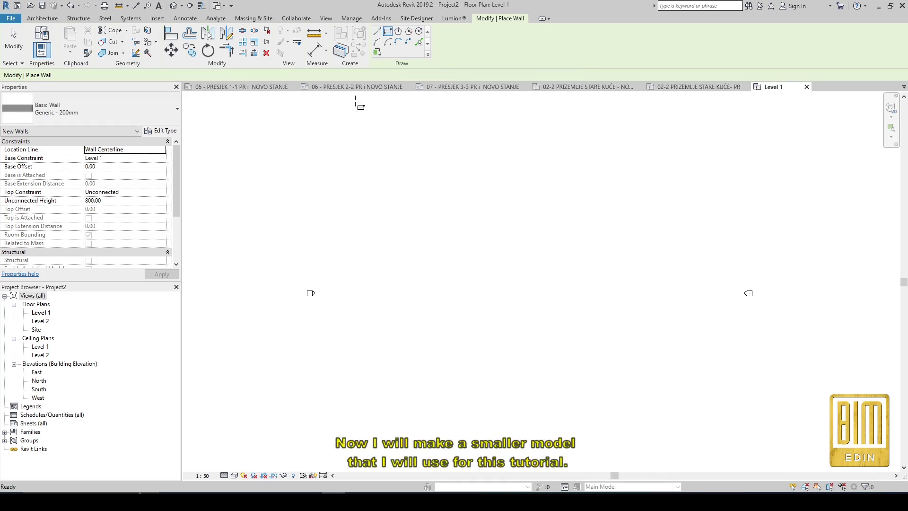
pyautogui.click(392, 216)
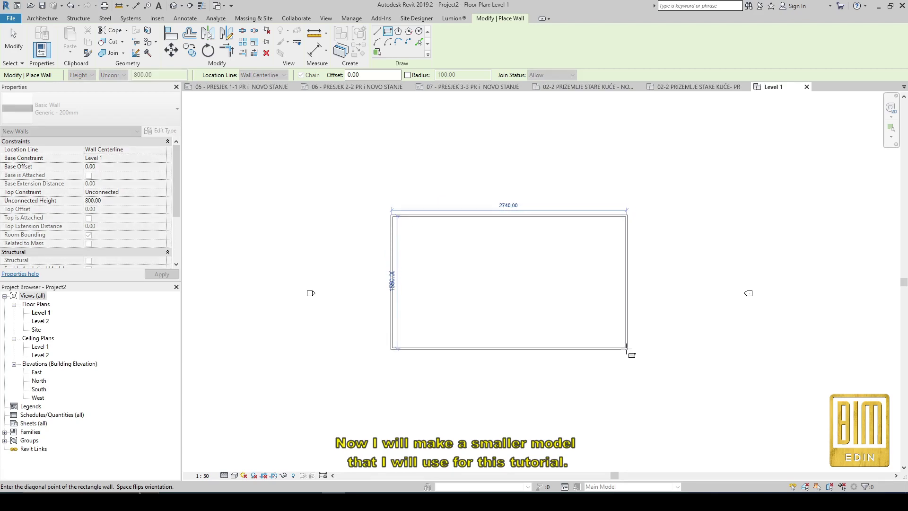
pyautogui.click(627, 350)
pyautogui.scroll(2, 532, 324)
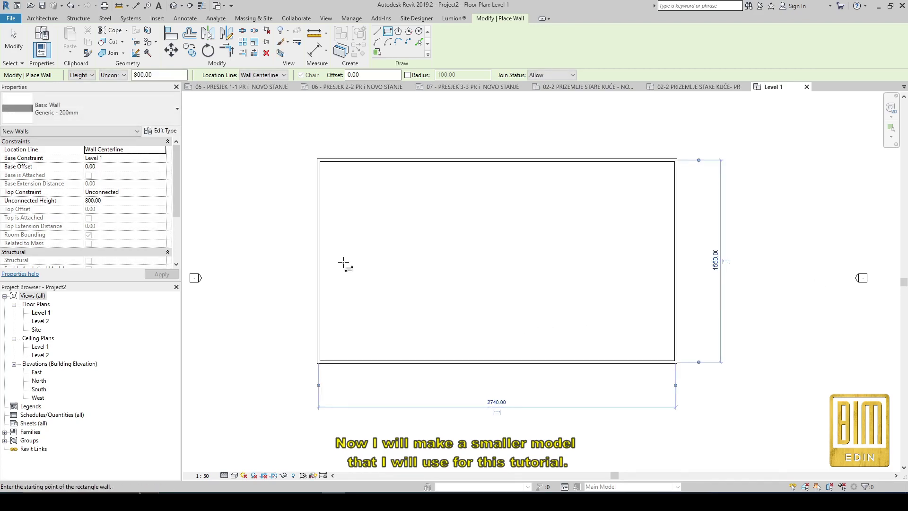
pyautogui.click(17, 46)
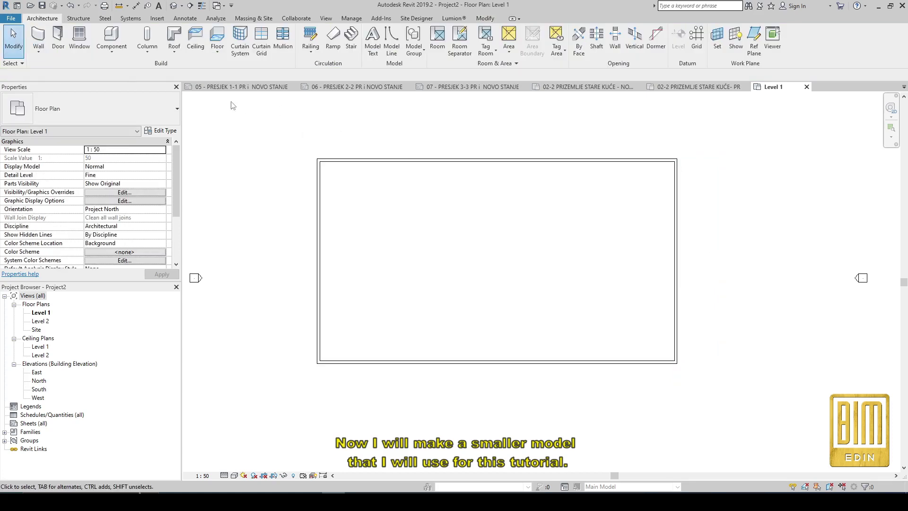
# - Draw a top-to-bottom vertical partition and a horizontal partition running to the right wall
pyautogui.click(38, 37)
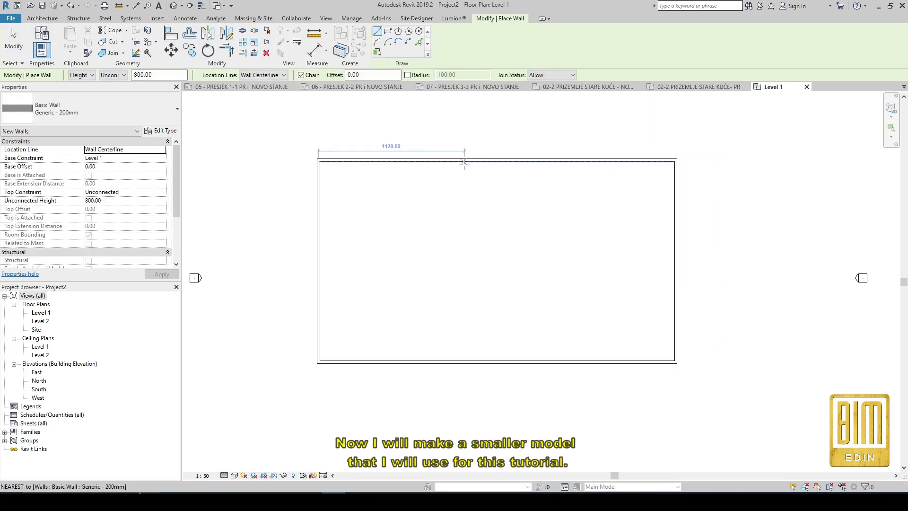
pyautogui.click(464, 163)
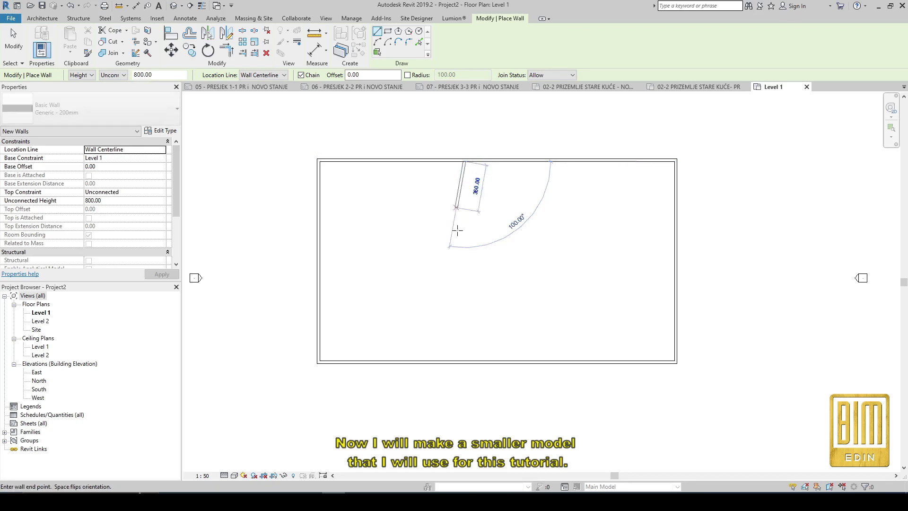
pyautogui.click(464, 362)
pyautogui.press('Escape')
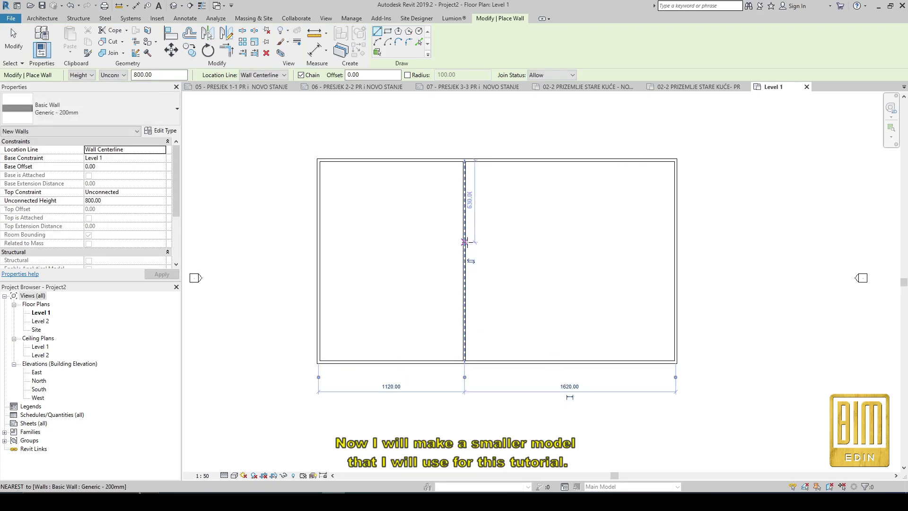
pyautogui.click(465, 242)
pyautogui.click(676, 242)
pyautogui.press('Escape')
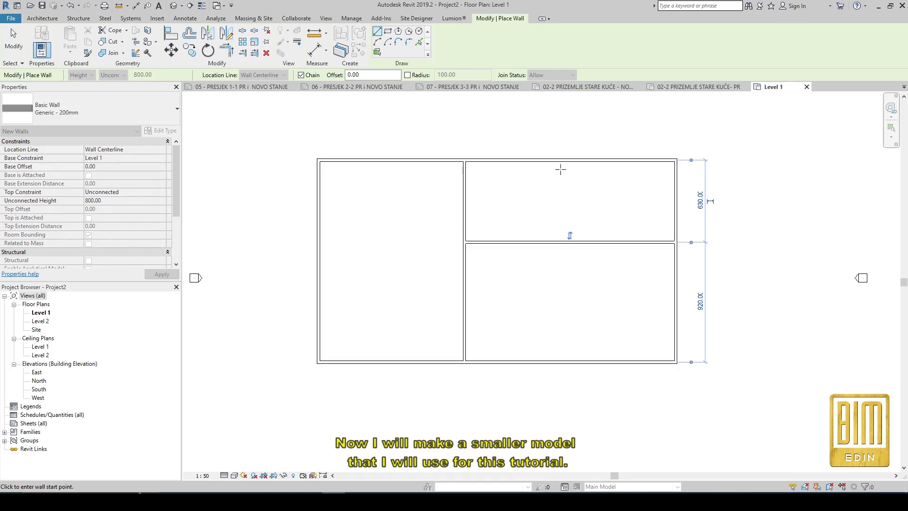
# - Add a second vertical partition and a short horizontal wall between the two verticals
pyautogui.click(553, 161)
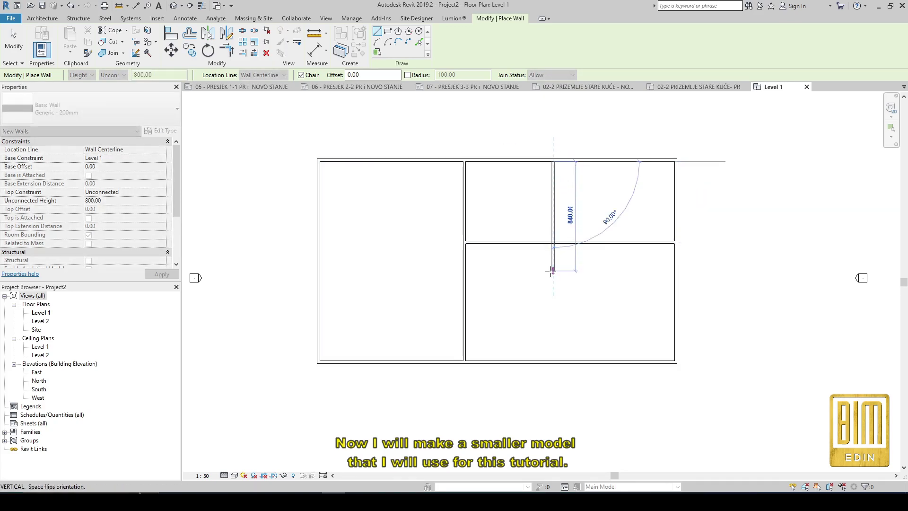
pyautogui.click(554, 357)
pyautogui.press('Escape')
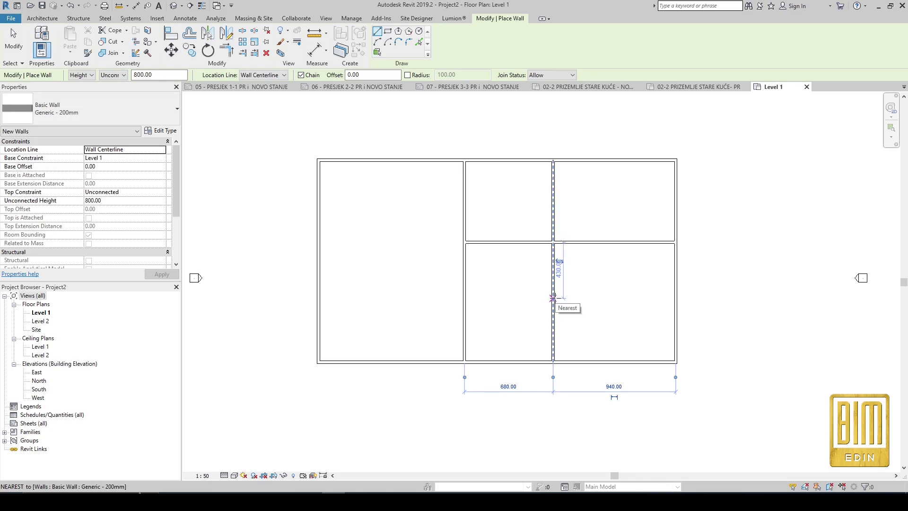
pyautogui.click(465, 287)
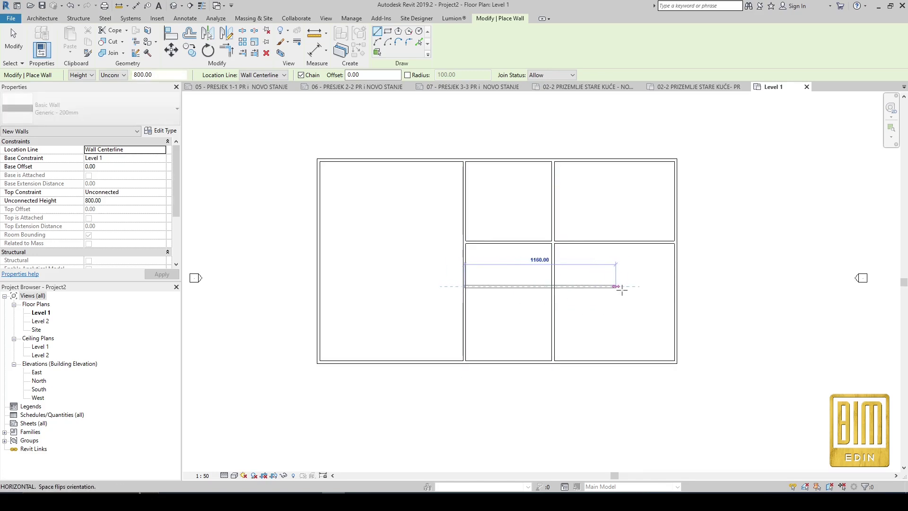
pyautogui.click(553, 287)
pyautogui.press('Escape')
pyautogui.press('Escape')
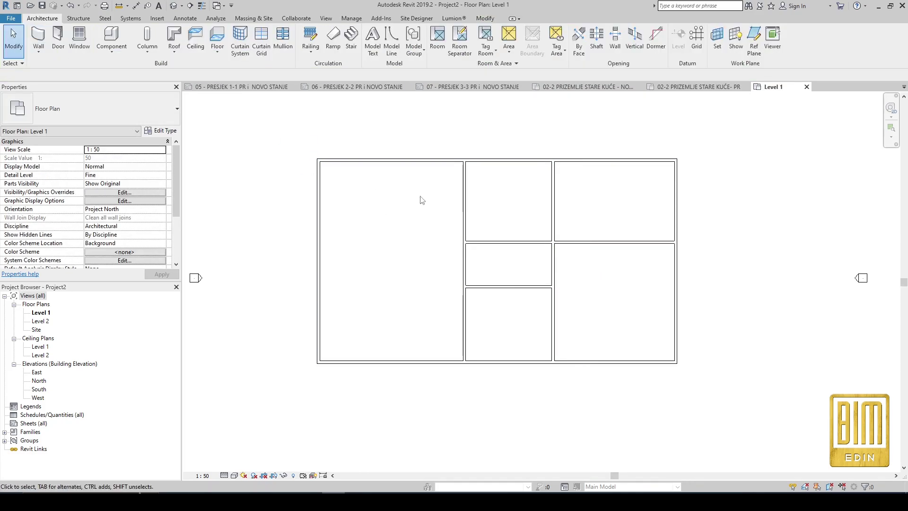
# - Move the right horizontal partition to 550 and the short middle wall to 300
pyautogui.click(574, 242)
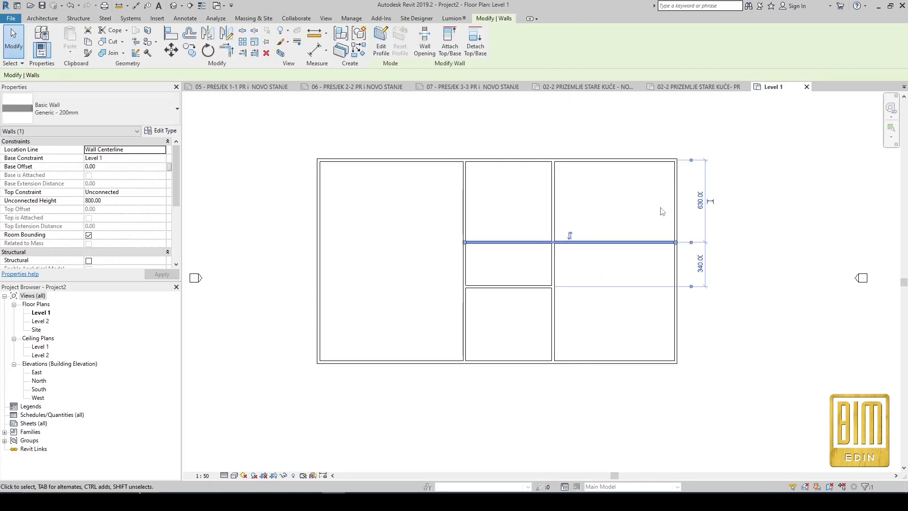
pyautogui.click(698, 204)
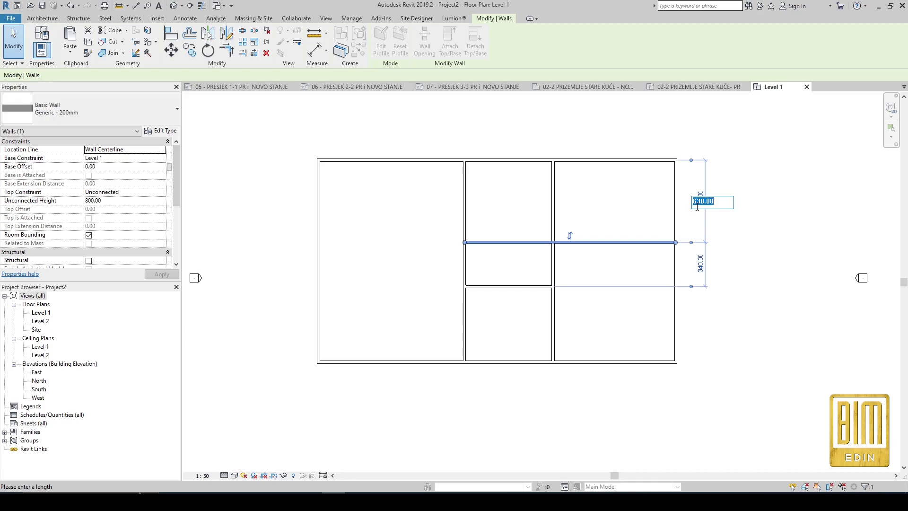
pyautogui.press('Return')
pyautogui.click(525, 287)
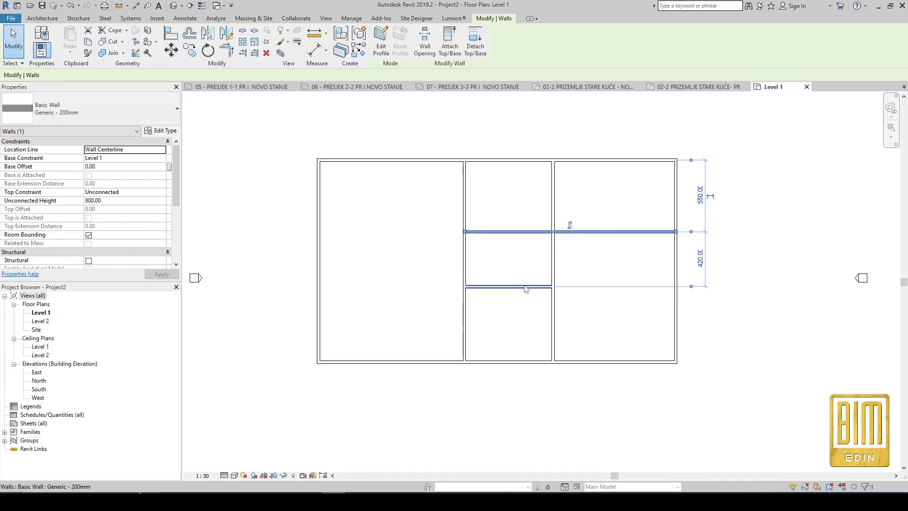
pyautogui.click(577, 259)
pyautogui.write('300')
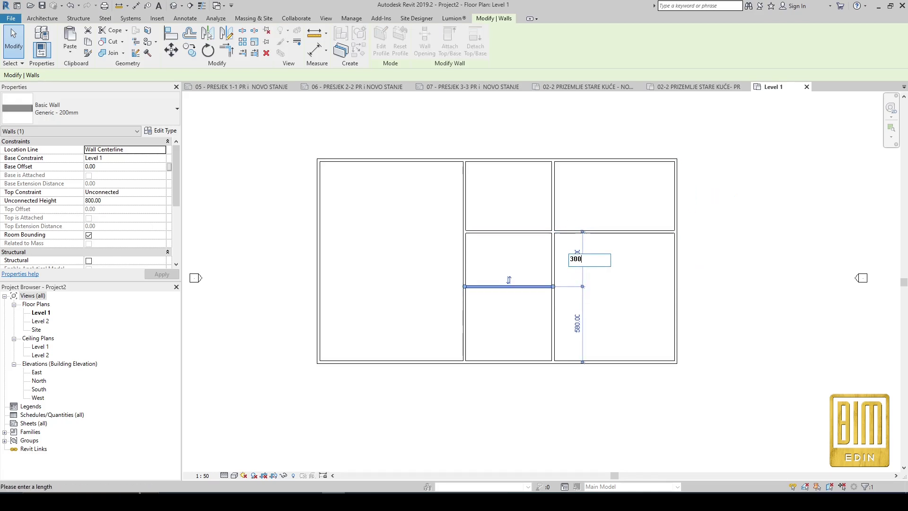
pyautogui.press('Return')
pyautogui.click(390, 309)
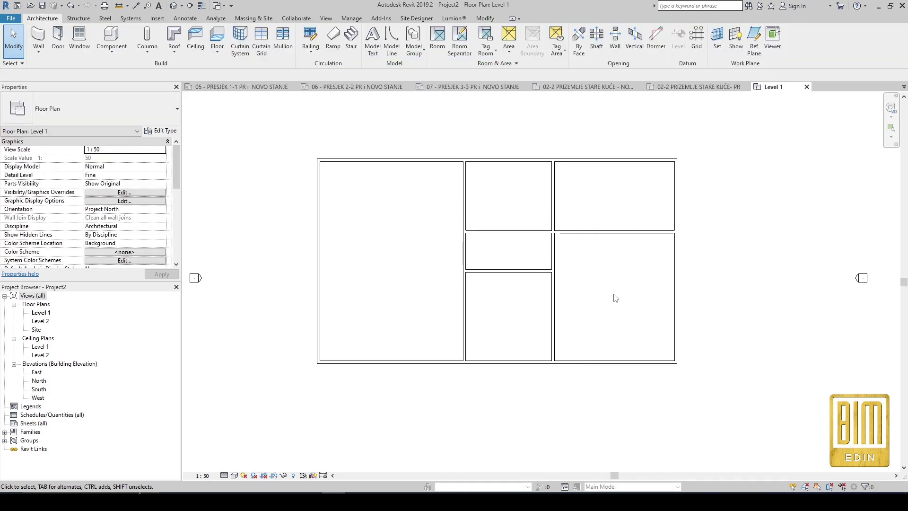
pyautogui.scroll(1, 527, 262)
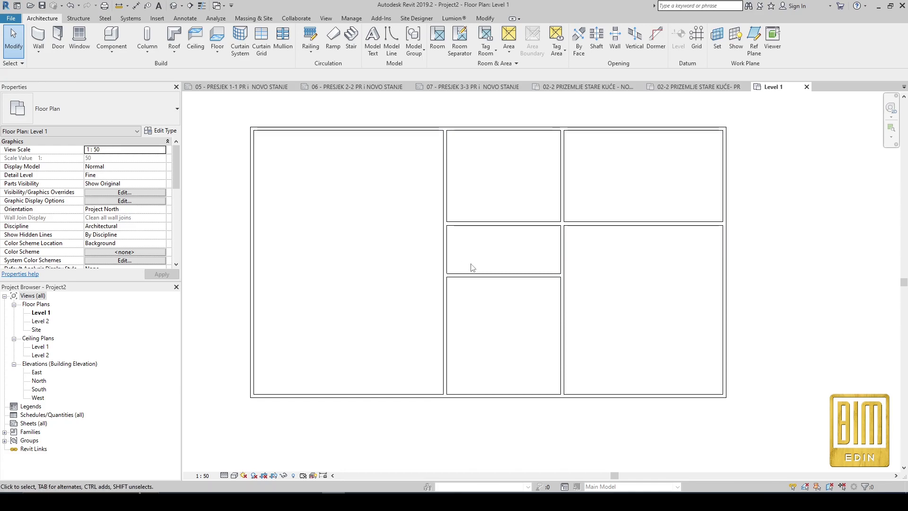
pyautogui.click(563, 210)
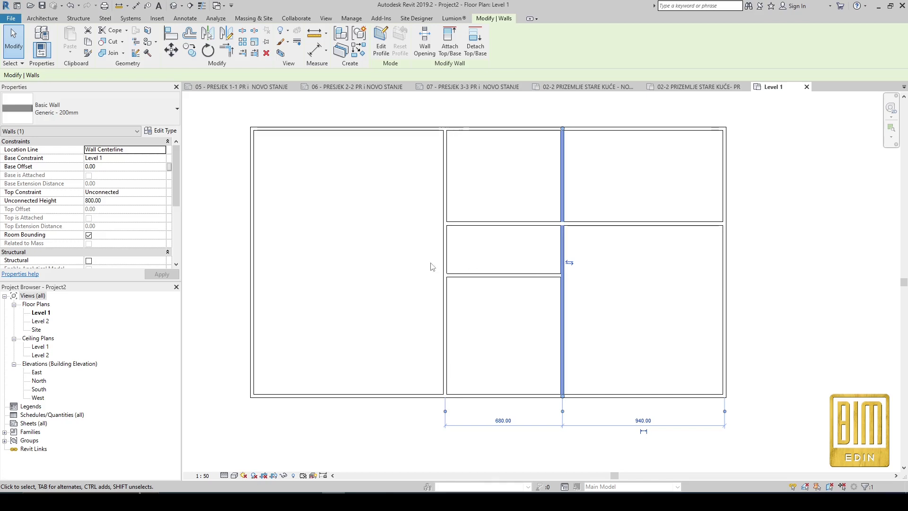
pyautogui.click(397, 266)
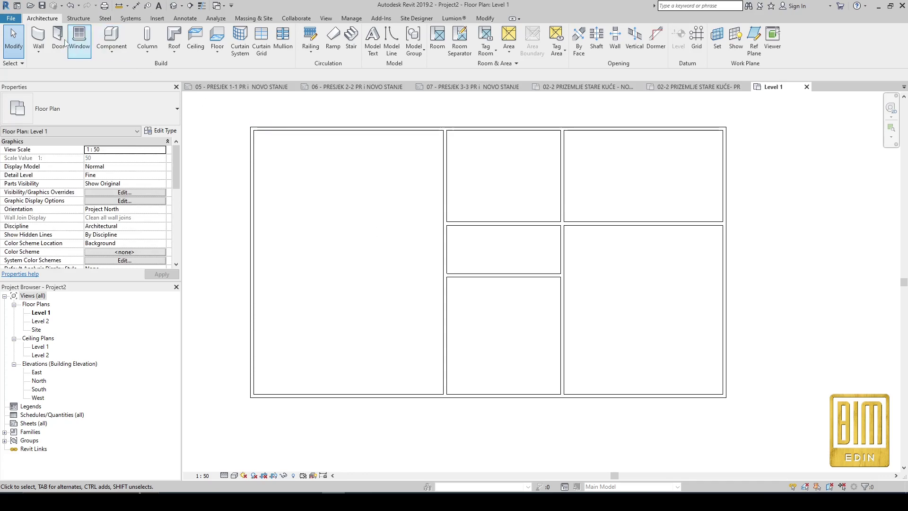
pyautogui.click(40, 40)
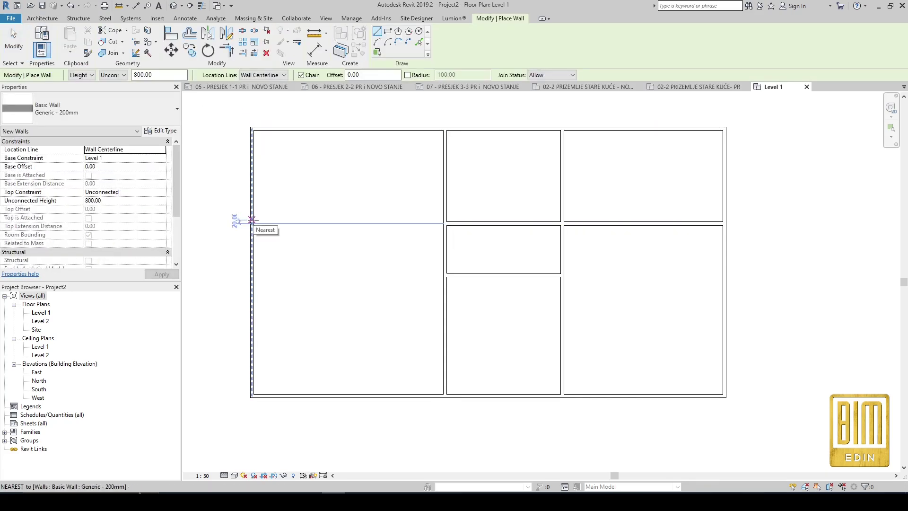
pyautogui.click(252, 223)
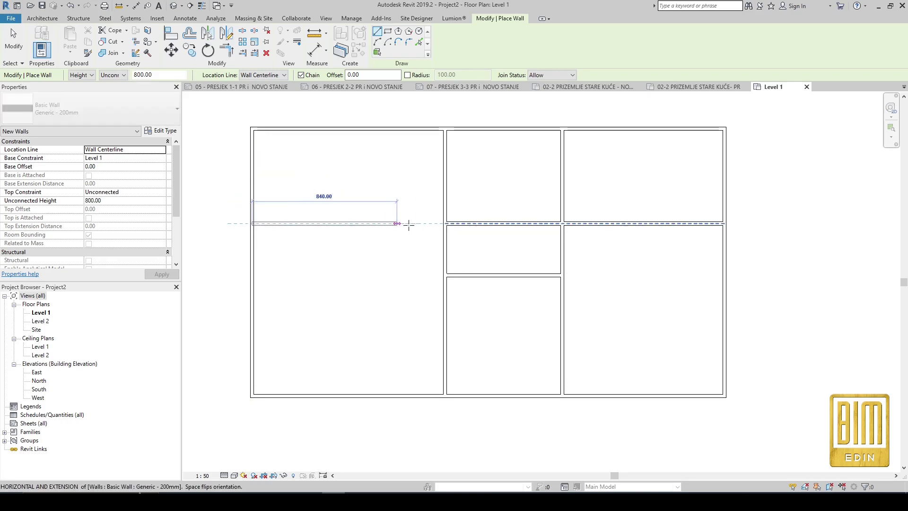
pyautogui.rightClick(353, 184)
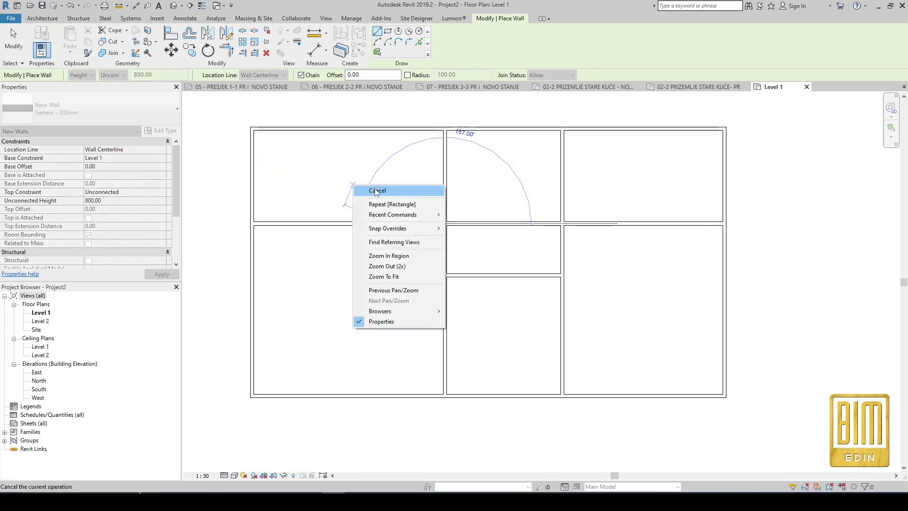
pyautogui.click(377, 191)
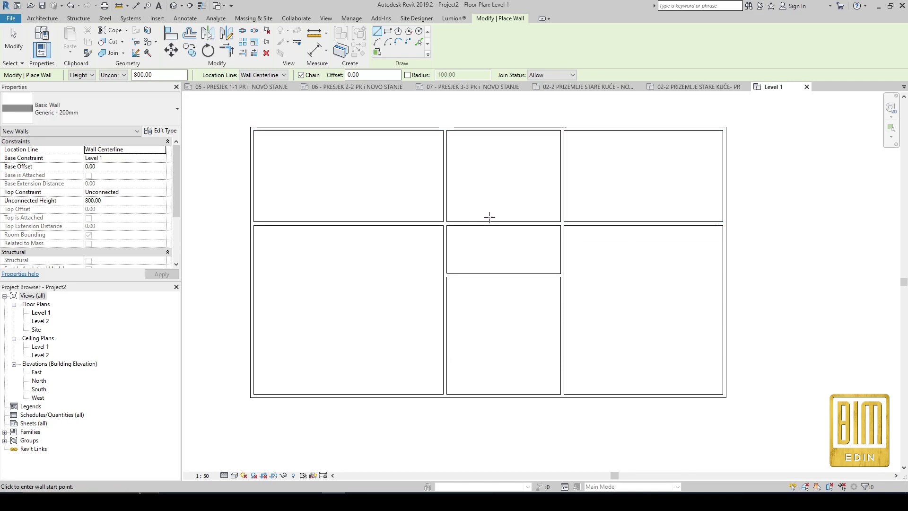
pyautogui.click(14, 46)
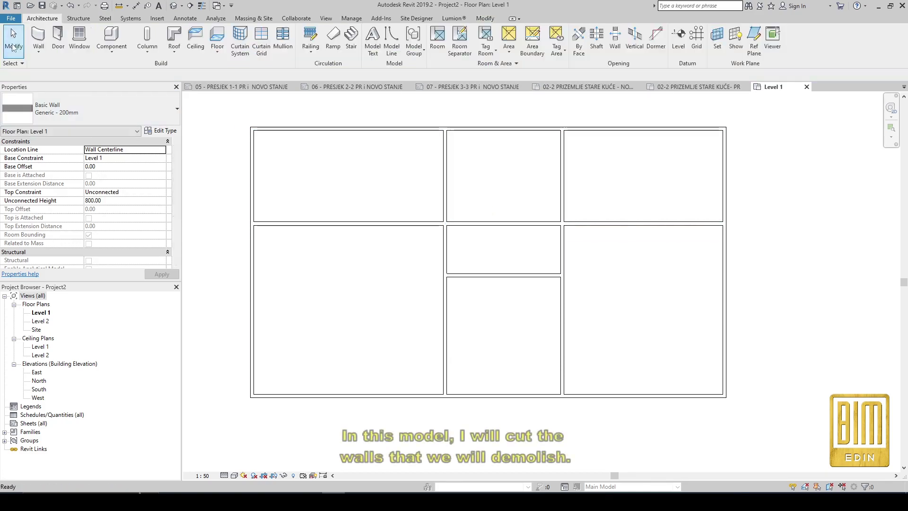
pyautogui.scroll(-2, 361, 229)
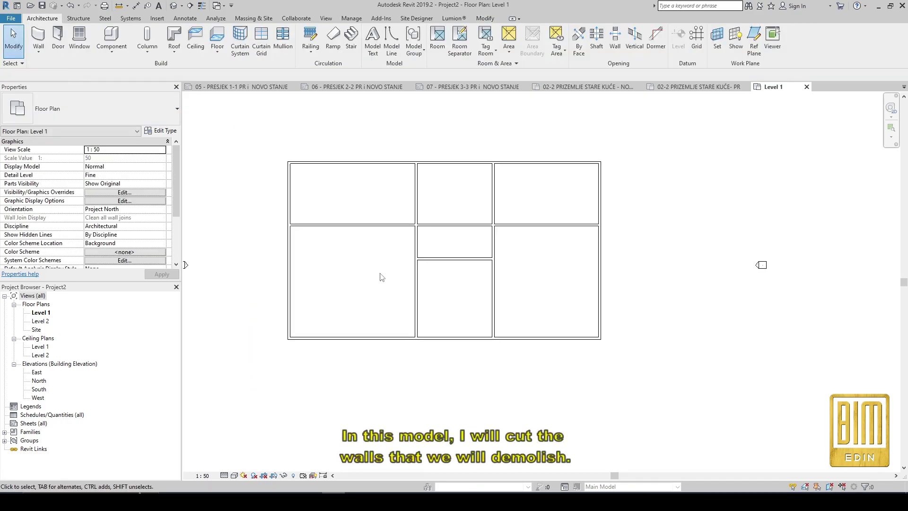
pyautogui.scroll(2, 347, 259)
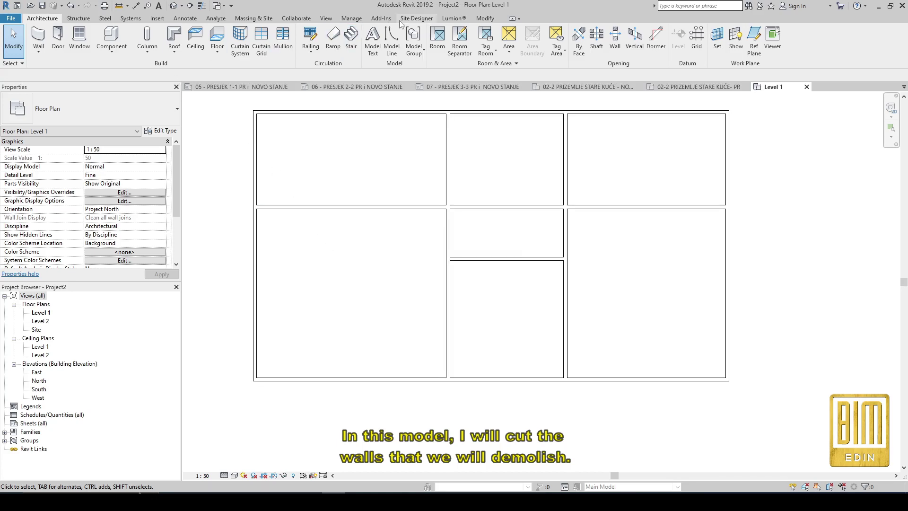
# - Split the upper horizontal wall and the wall under the upper right room at both ends
pyautogui.click(485, 19)
pyautogui.click(242, 30)
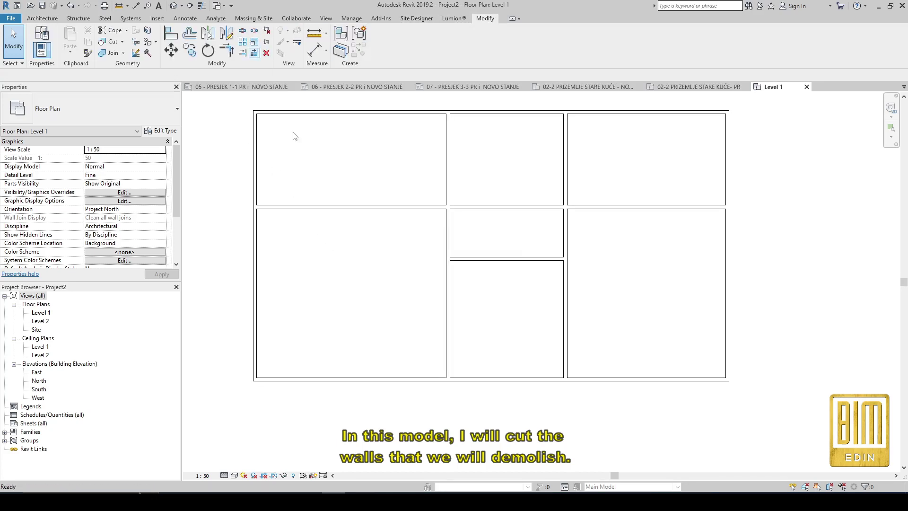
pyautogui.click(272, 205)
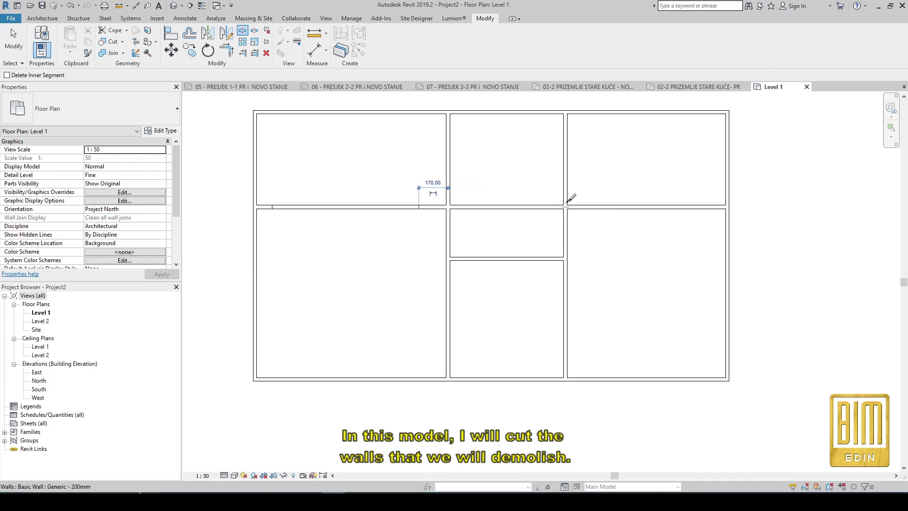
pyautogui.scroll(2, 569, 198)
pyautogui.scroll(2, 570, 202)
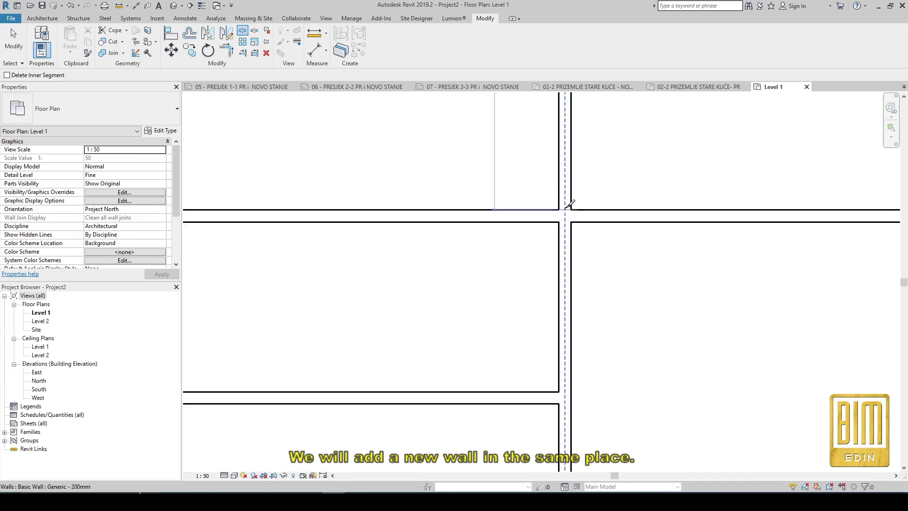
pyautogui.scroll(-2, 570, 203)
pyautogui.scroll(-2, 546, 201)
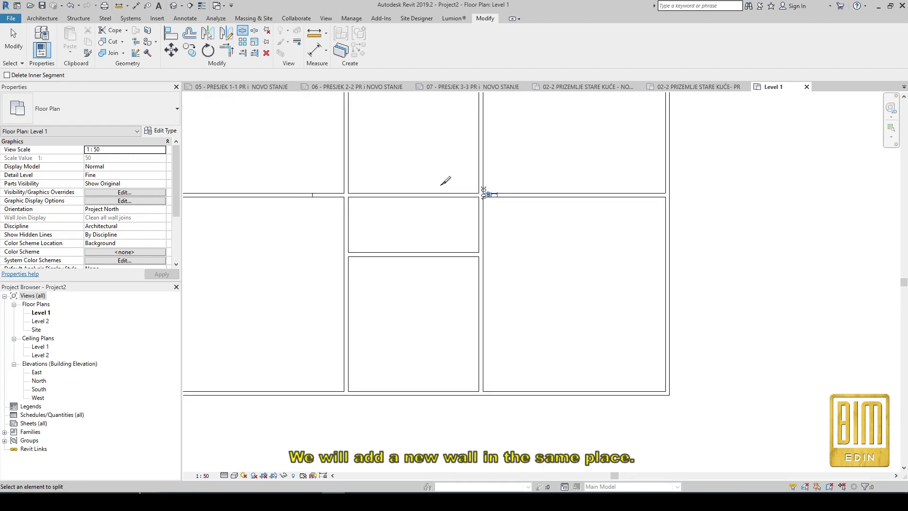
pyautogui.click(520, 194)
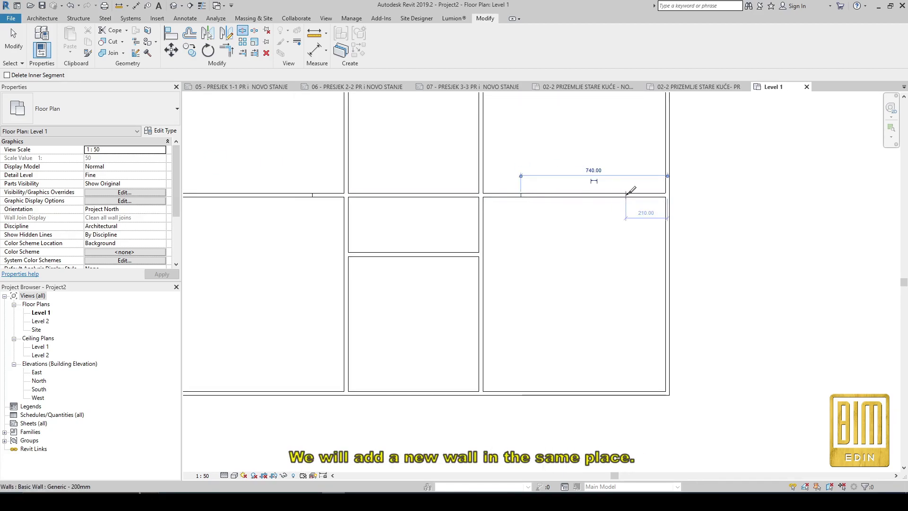
pyautogui.click(632, 194)
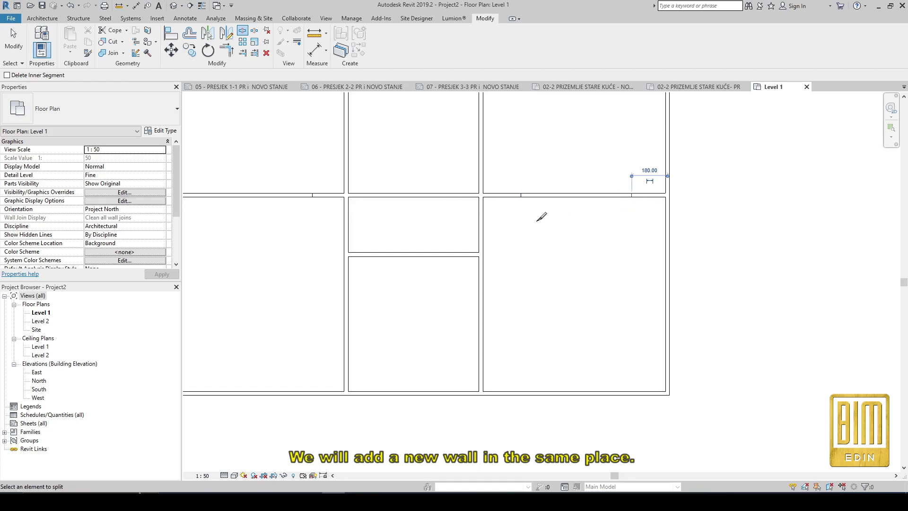
# - Split both vertical walls flanking the lower middle room near their bottom ends
pyautogui.click(482, 282)
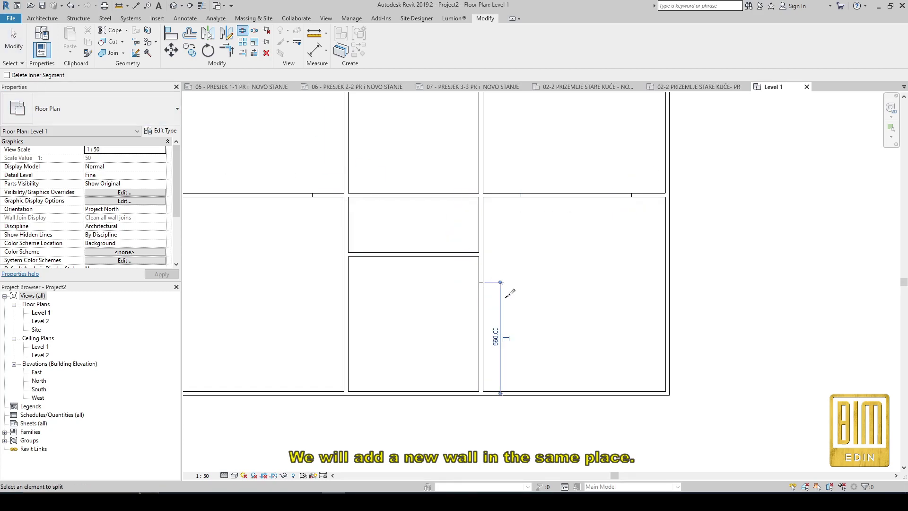
pyautogui.click(482, 353)
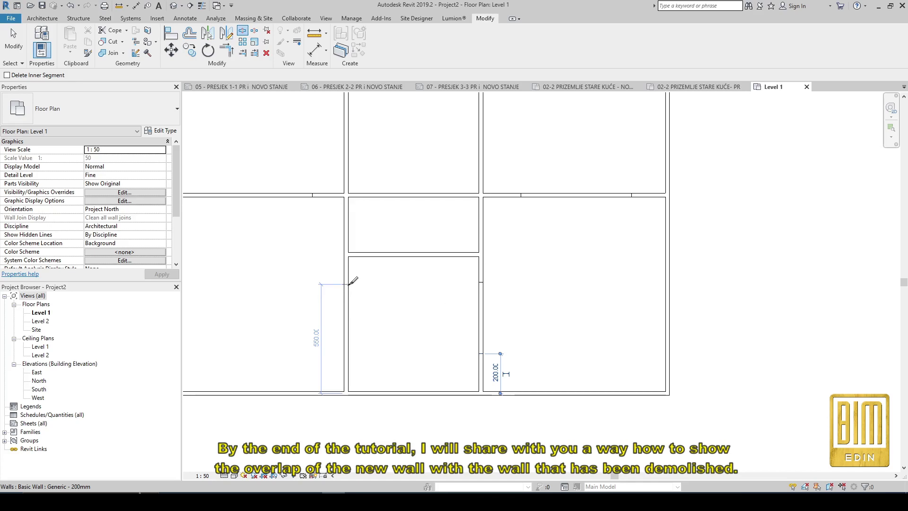
pyautogui.click(349, 285)
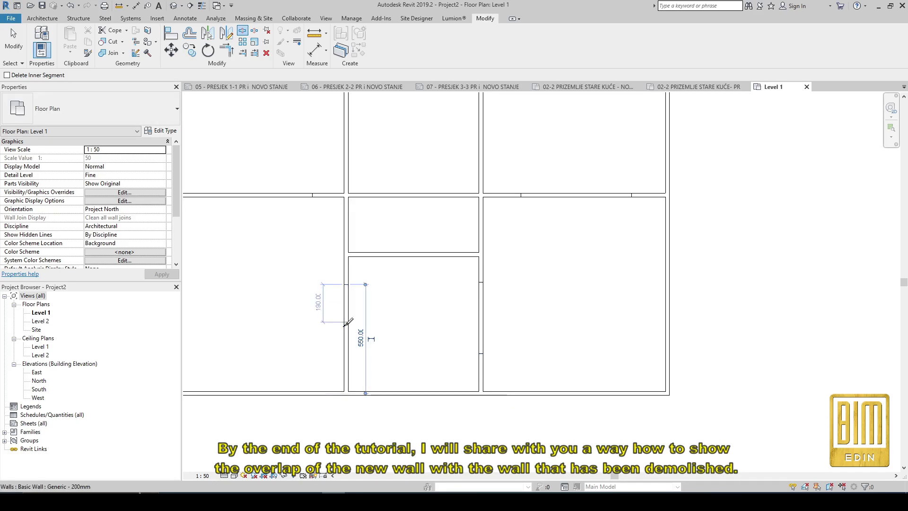
pyautogui.click(349, 368)
pyautogui.press('Escape')
pyautogui.press('Escape')
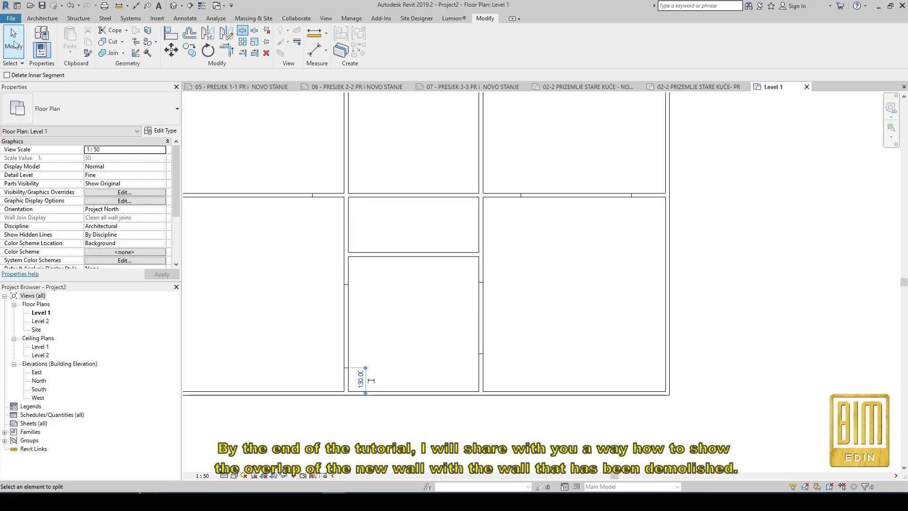
pyautogui.scroll(-2, 560, 300)
pyautogui.scroll(1, 365, 263)
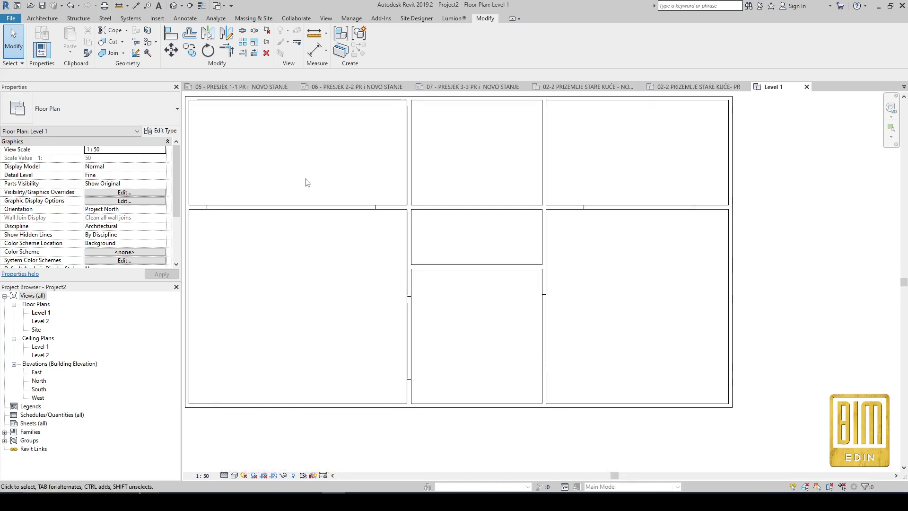
# - Place M_Single-Flush 0915 x 2134mm doors in the middle partitions and bottom exterior wall
pyautogui.click(42, 18)
pyautogui.click(54, 34)
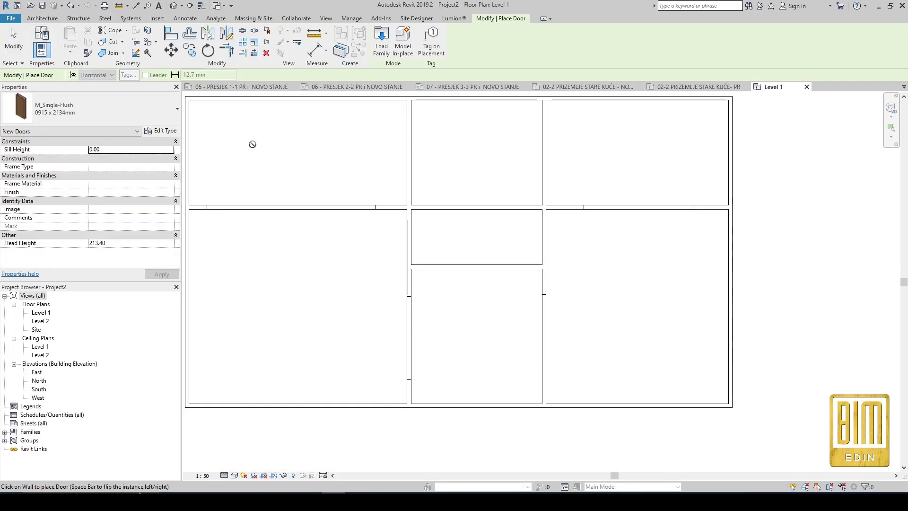
pyautogui.click(121, 109)
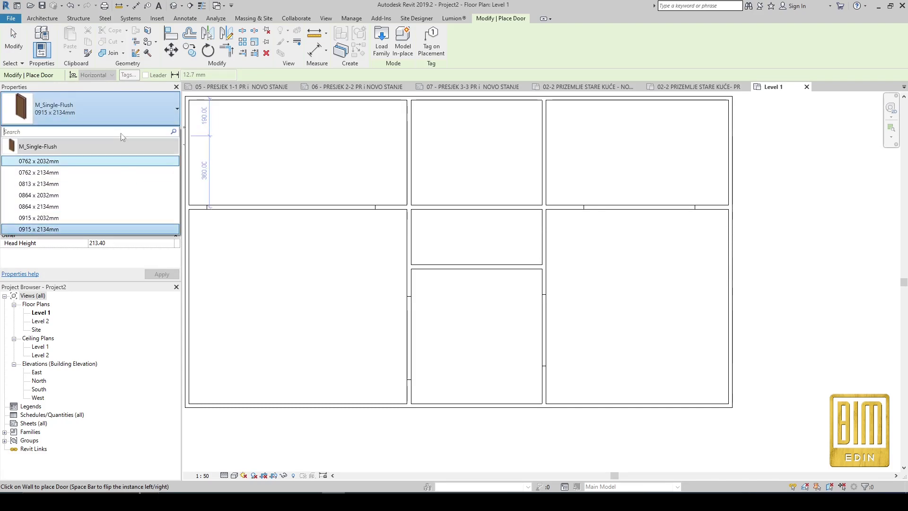
pyautogui.click(115, 111)
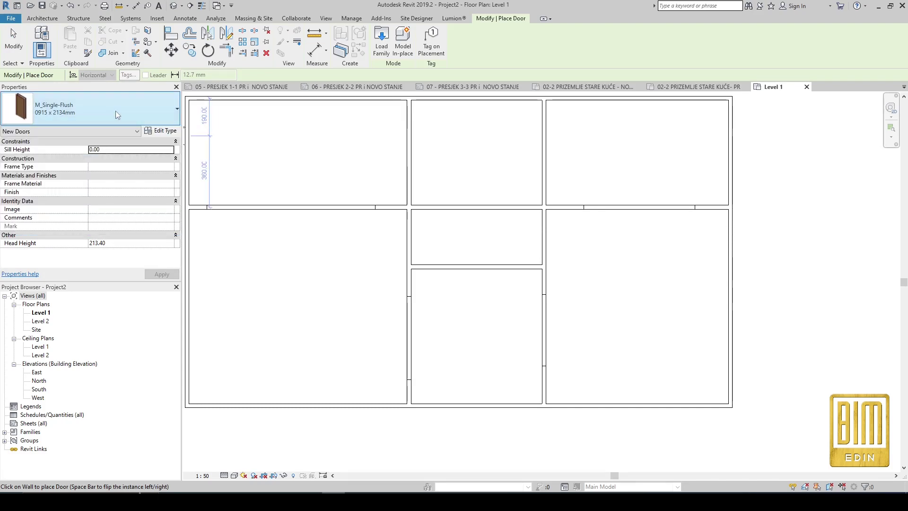
pyautogui.click(409, 235)
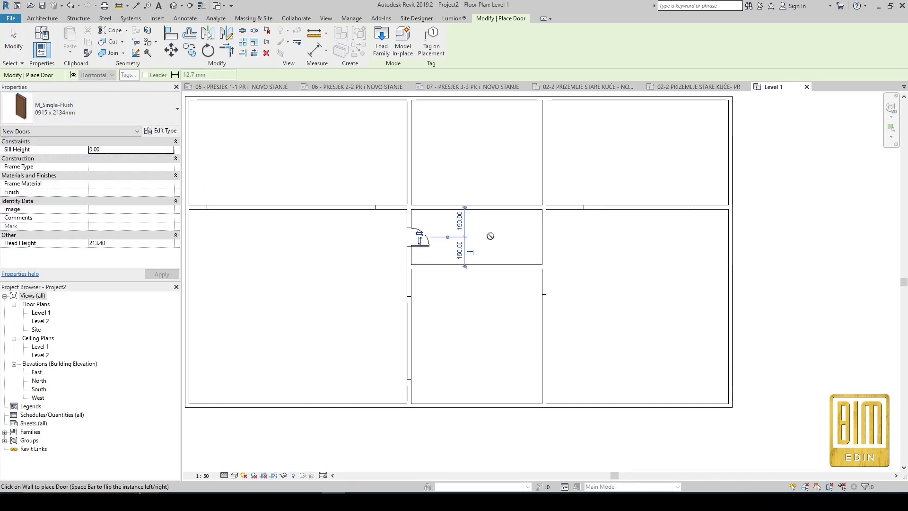
pyautogui.click(546, 238)
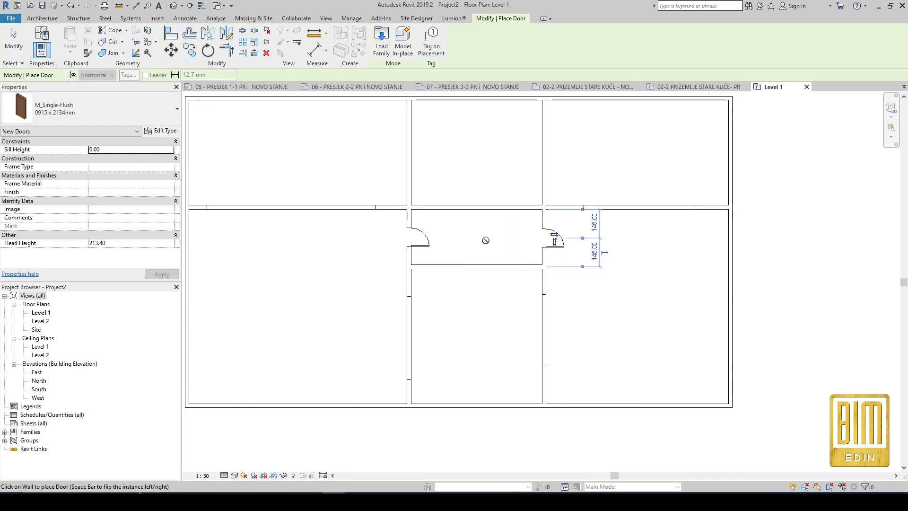
pyautogui.click(461, 267)
pyautogui.scroll(-1, 513, 252)
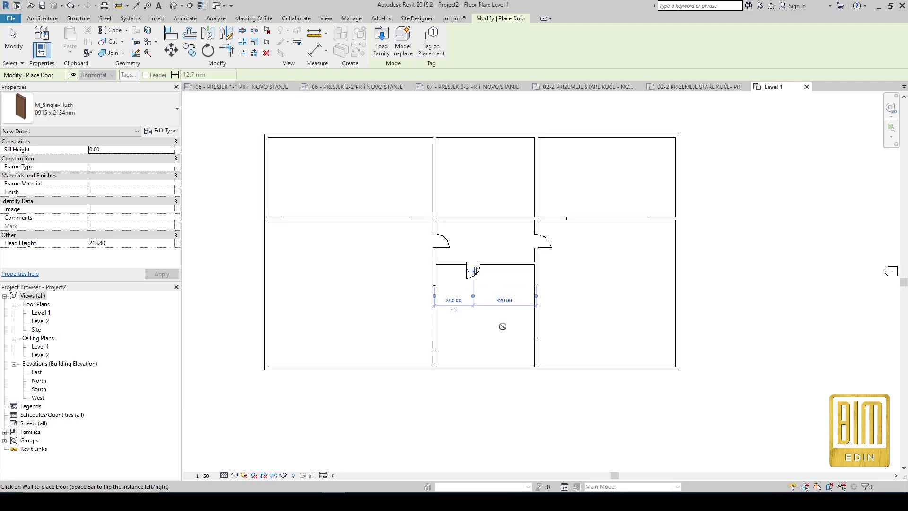
pyautogui.click(477, 367)
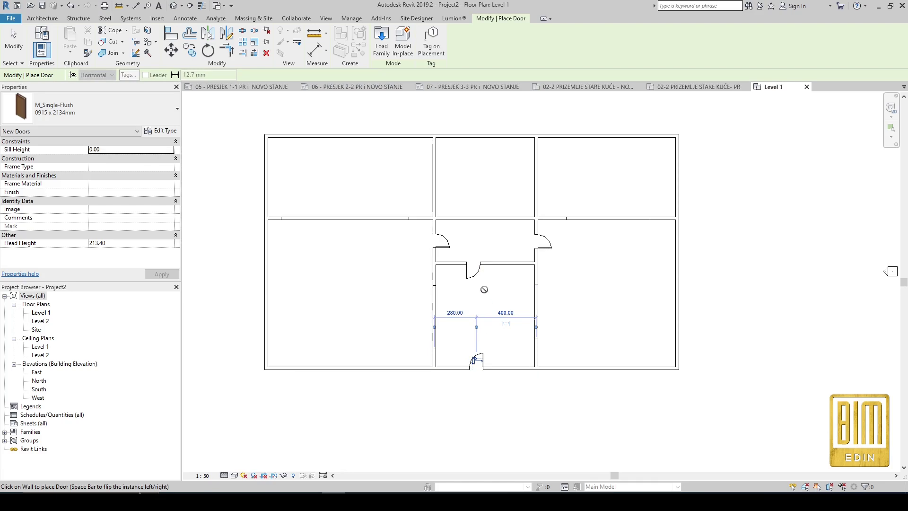
pyautogui.scroll(1, 484, 289)
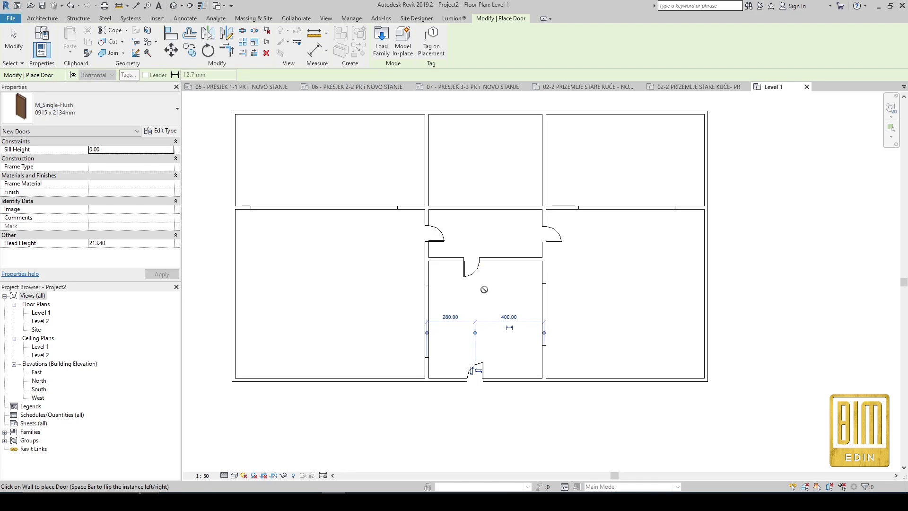
pyautogui.press('Escape')
pyautogui.press('Escape')
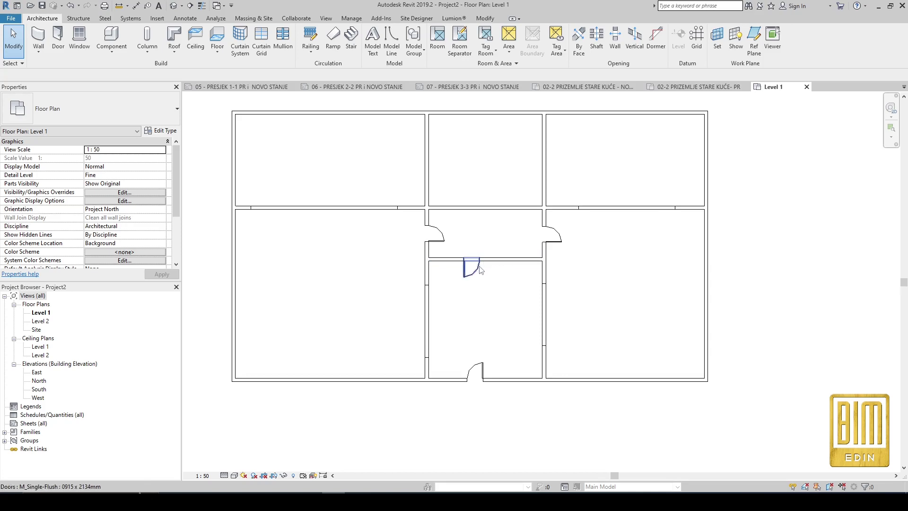
# - Flip the middle partition door to swing upward and slide it right
pyautogui.click(470, 266)
pyautogui.scroll(1, 470, 265)
pyautogui.press('space')
pyautogui.moveTo(467, 262); pyautogui.dragTo(484, 261)
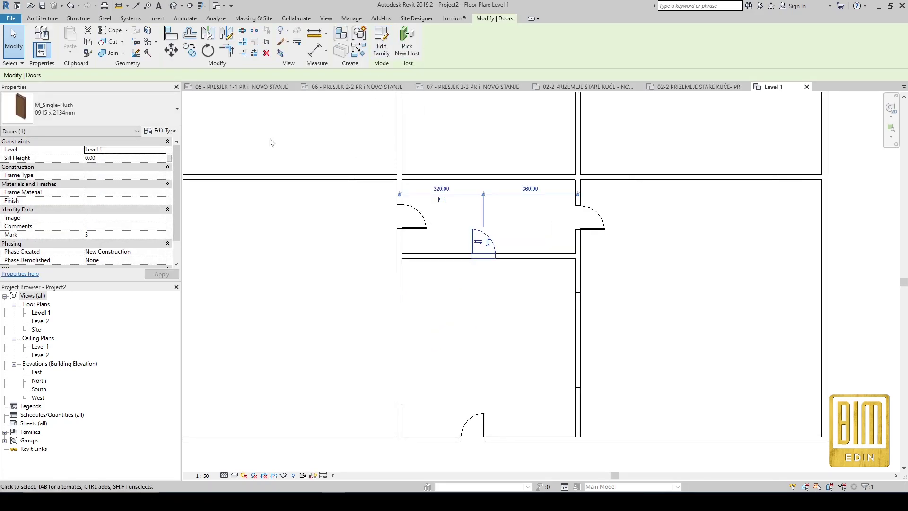
# - Browse the door library to US Metric > Doors > Residential, with files shown as thumbnails
pyautogui.click(162, 131)
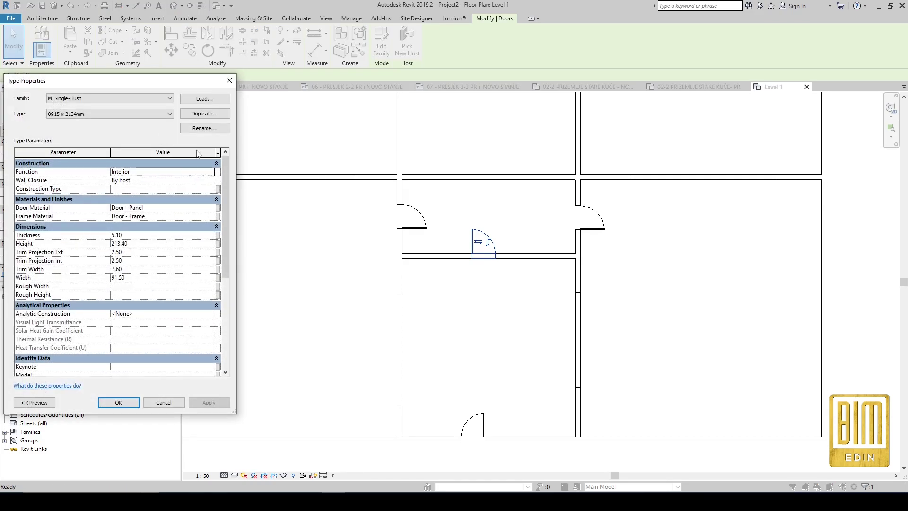
pyautogui.click(203, 99)
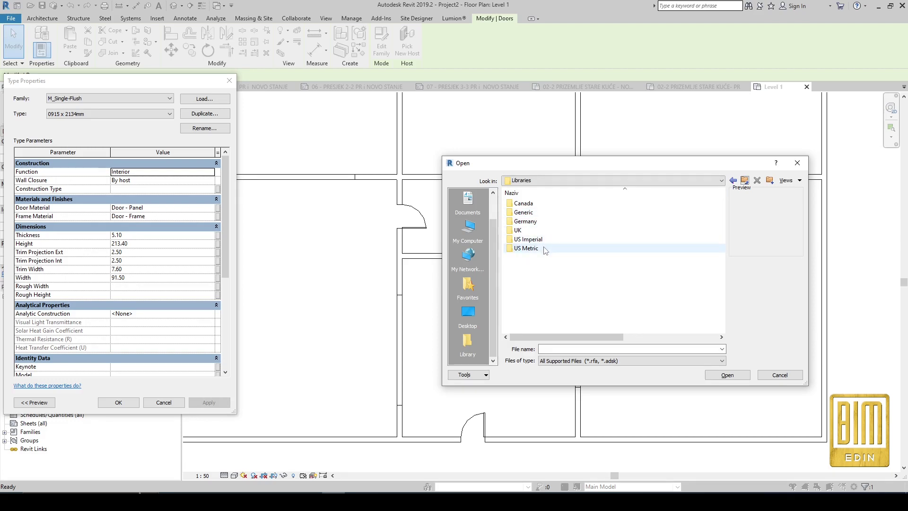
pyautogui.doubleClick(526, 248)
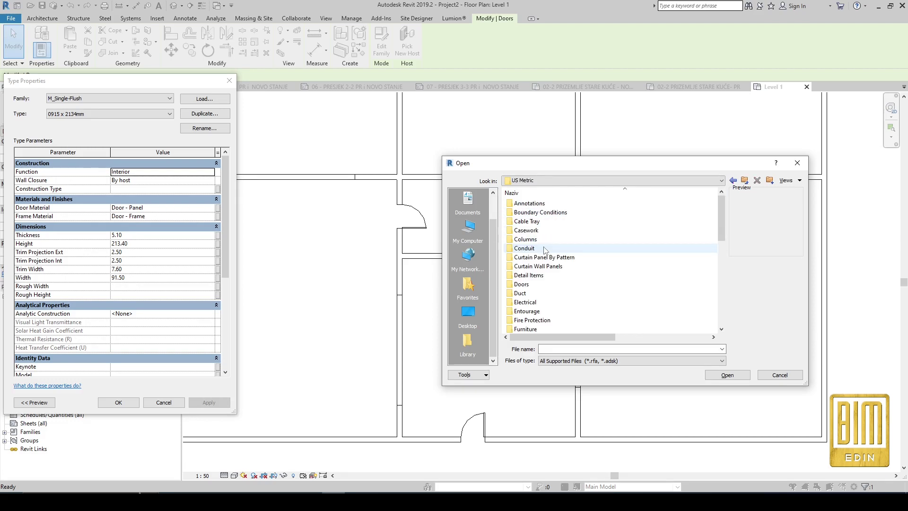
pyautogui.doubleClick(540, 283)
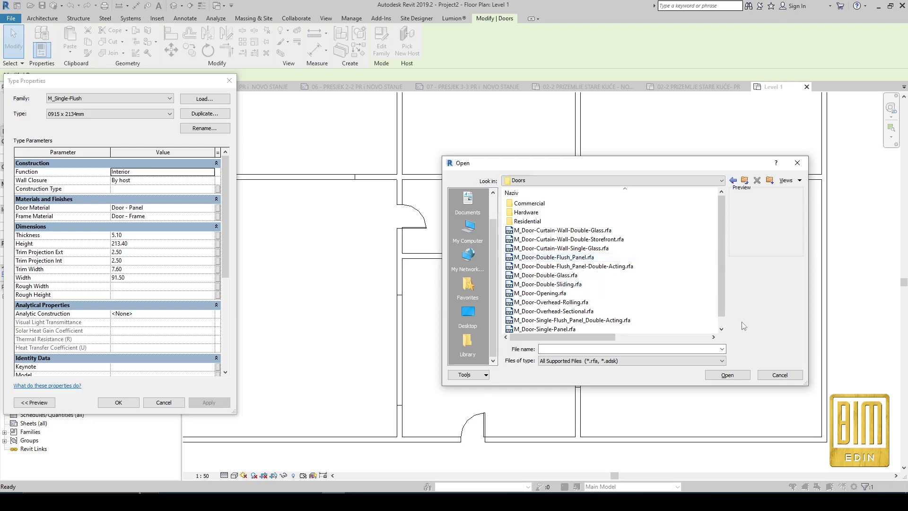
pyautogui.click(791, 181)
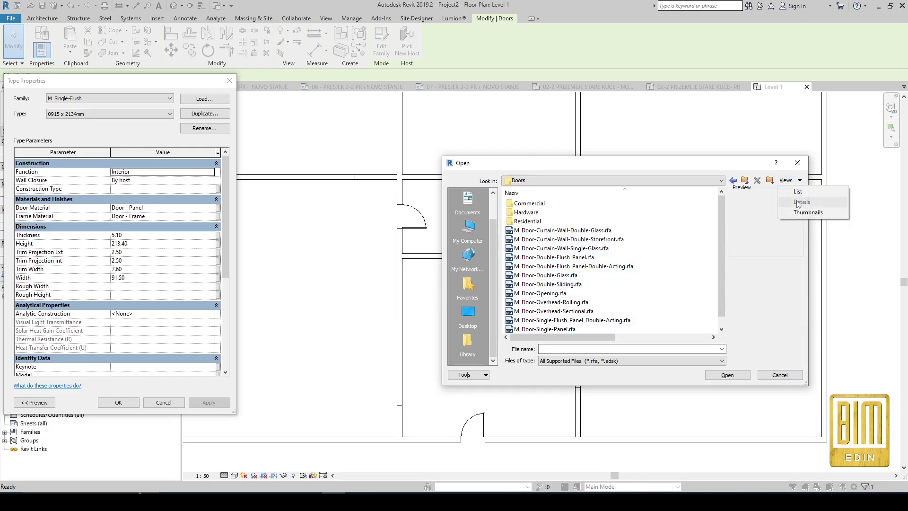
pyautogui.click(809, 212)
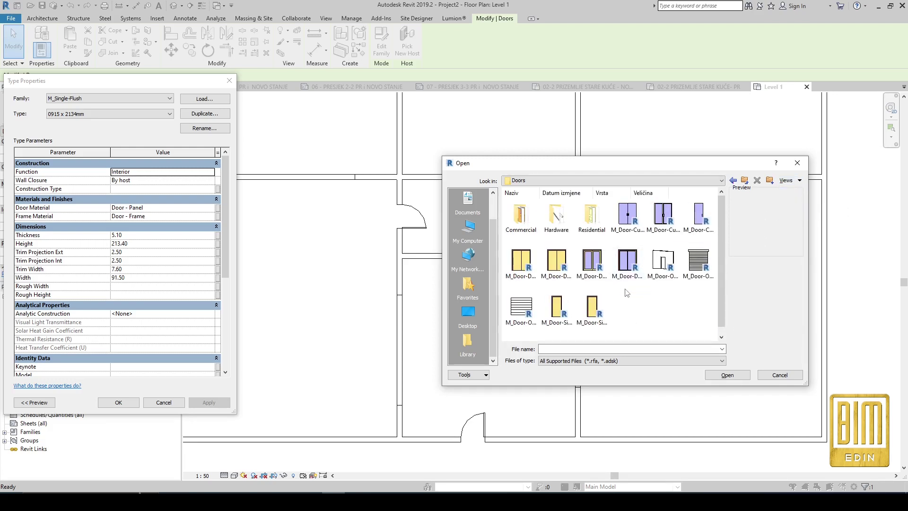
pyautogui.doubleClick(590, 227)
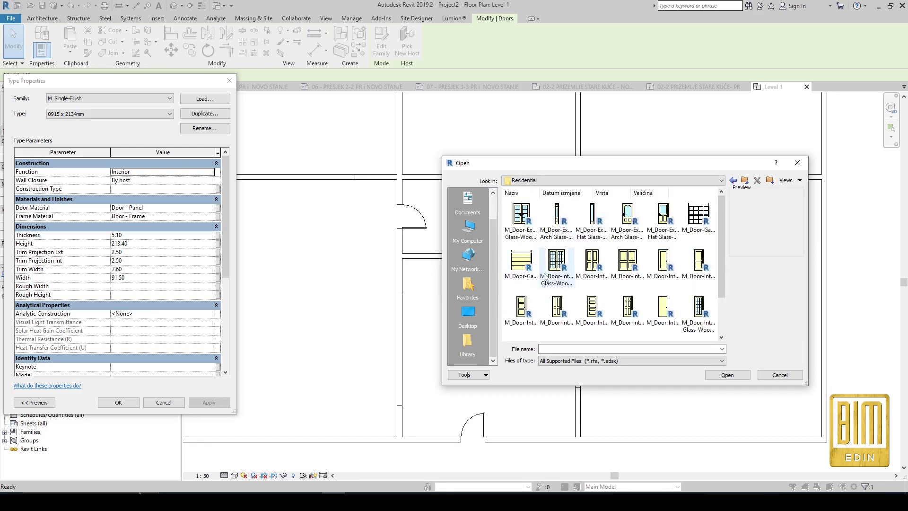
# - Load M_Door-Exterior-Double-Full Glass-Wood_Clad and apply its 1500 x 2000mm type to the partition door
pyautogui.scroll(-1, 544, 273)
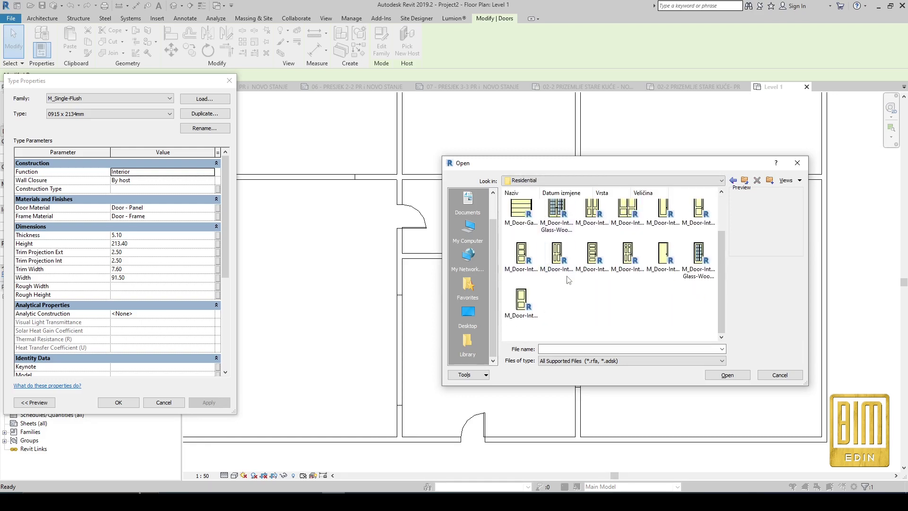
pyautogui.scroll(1, 568, 280)
pyautogui.click(521, 215)
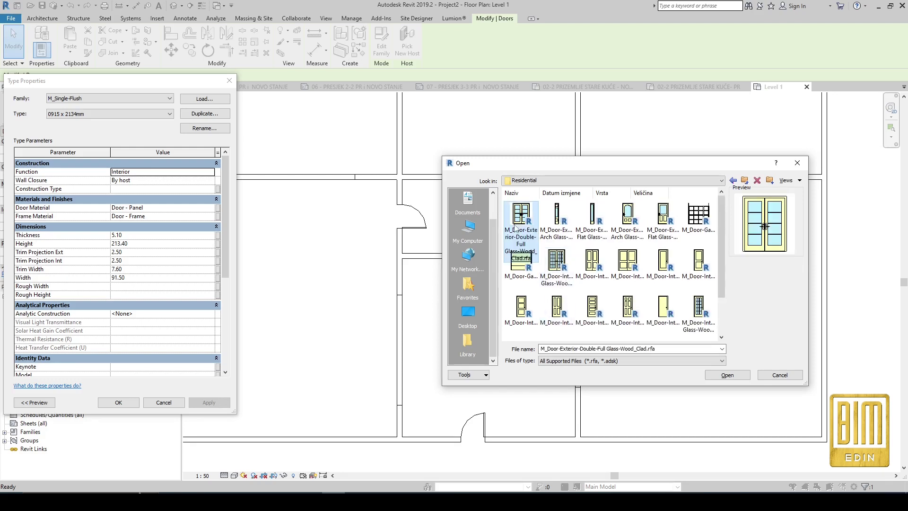
pyautogui.click(738, 376)
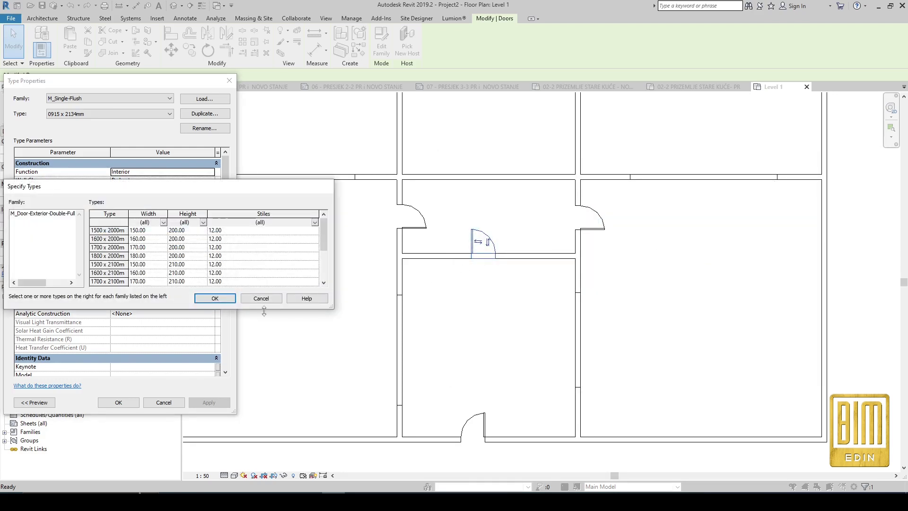
pyautogui.click(213, 299)
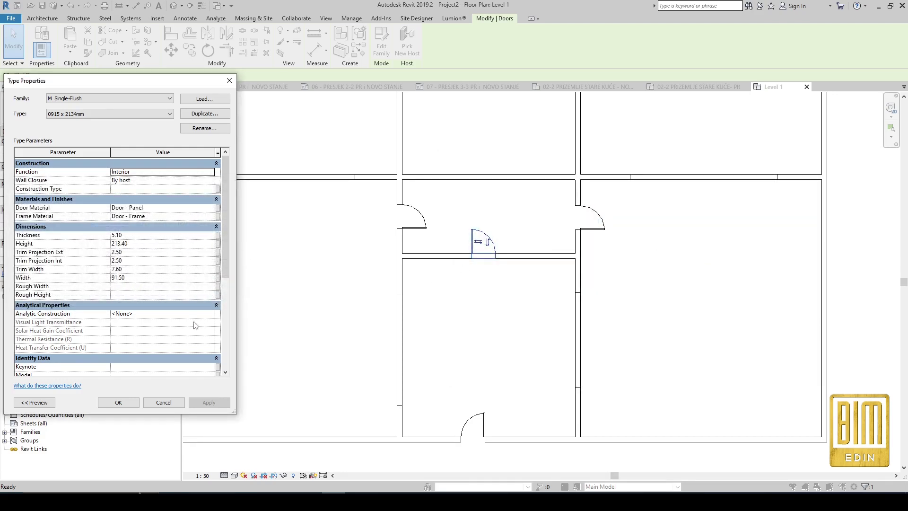
pyautogui.click(118, 402)
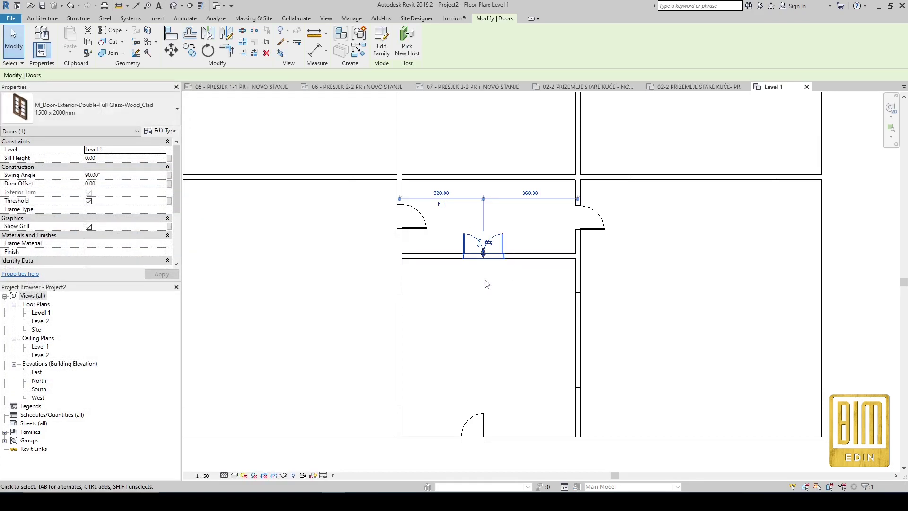
# - Match the bottom exterior door to the new double full-glass door type
pyautogui.click(478, 290)
pyautogui.click(478, 257)
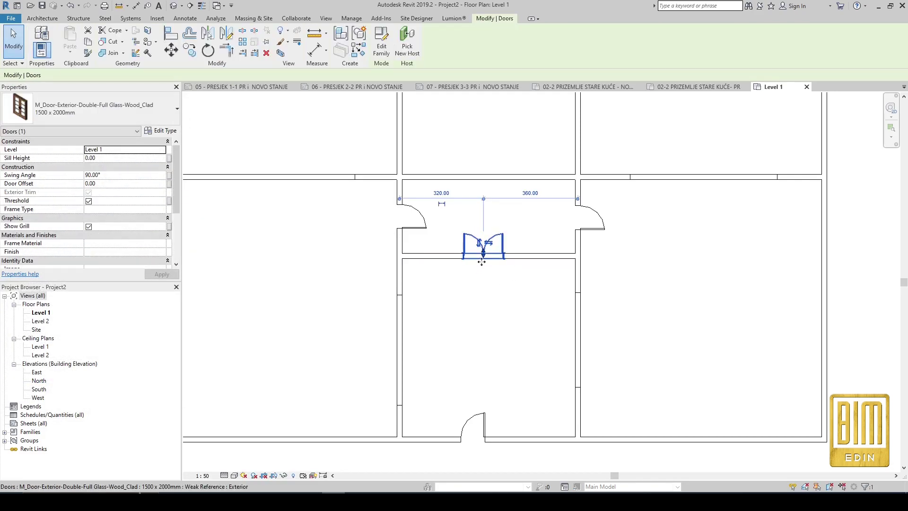
pyautogui.click(88, 52)
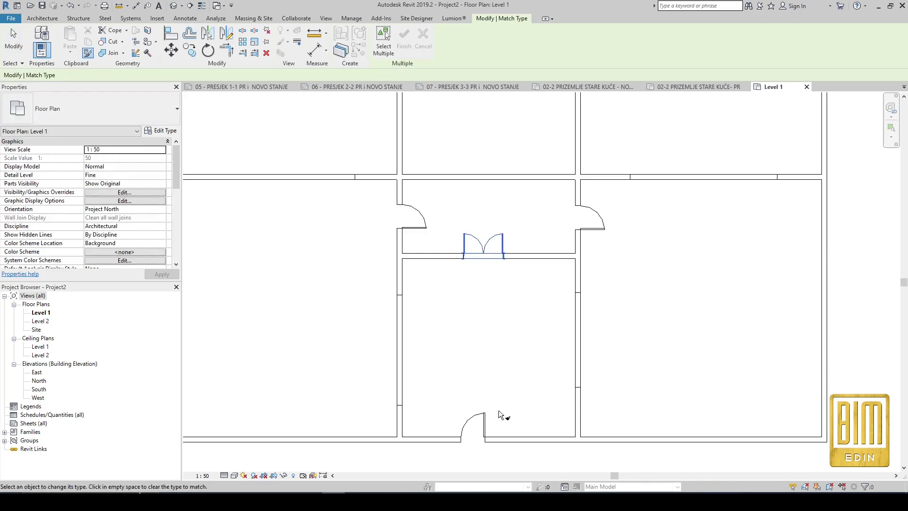
pyautogui.click(482, 250)
pyautogui.click(490, 419)
pyautogui.click(13, 42)
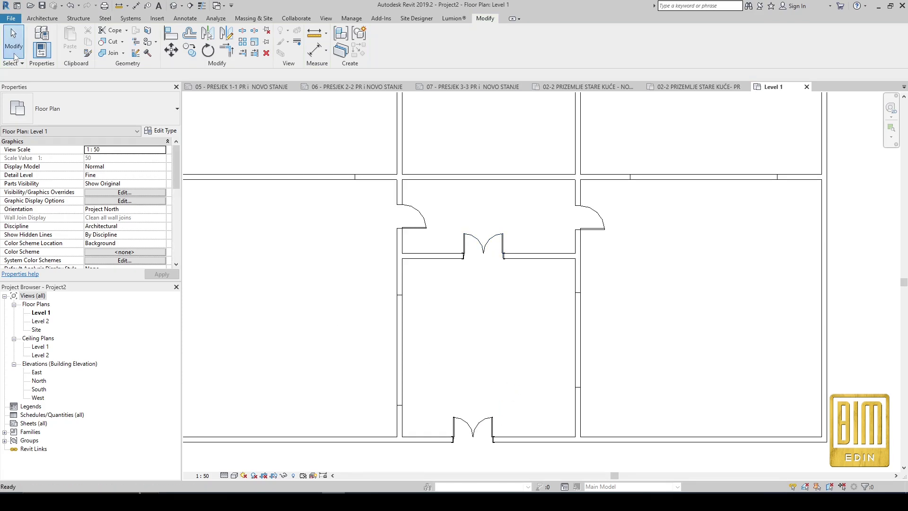
# - Flip both double doors so the upper swings downward and the bottom opens outward
pyautogui.scroll(-1, 414, 165)
pyautogui.click(471, 238)
pyautogui.scroll(1, 471, 238)
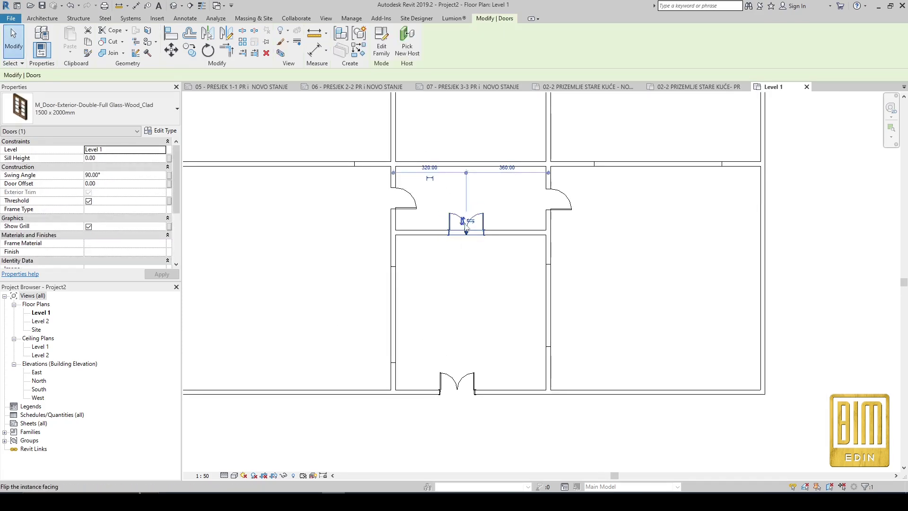
pyautogui.click(467, 230)
pyautogui.click(458, 386)
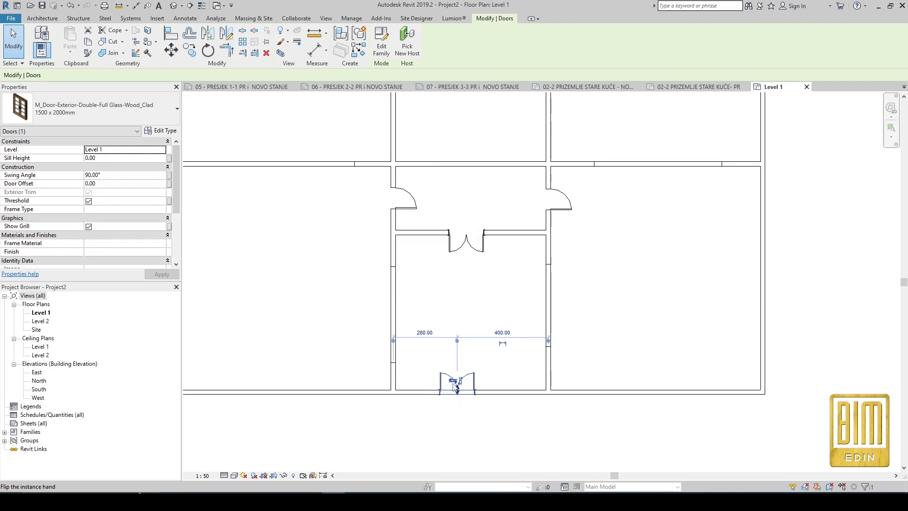
pyautogui.click(461, 382)
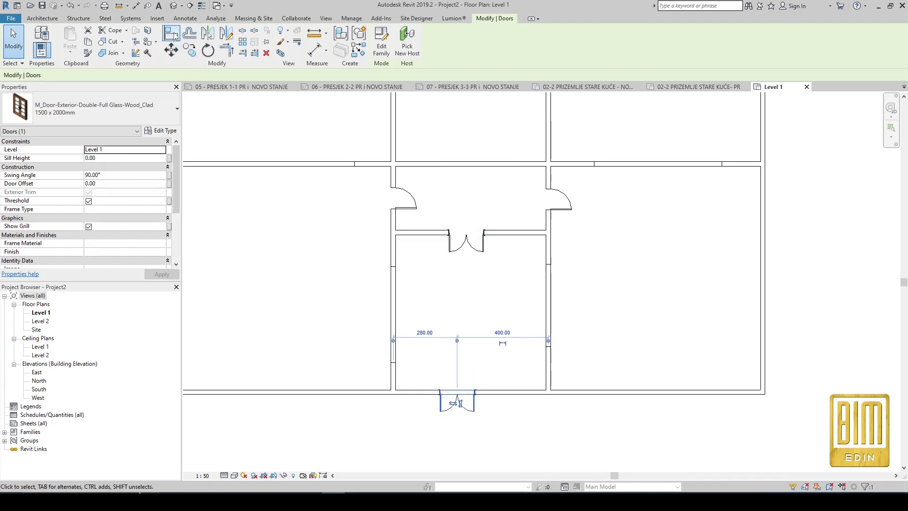
# - Align the bottom door to the upper door's centre axis
pyautogui.click(172, 34)
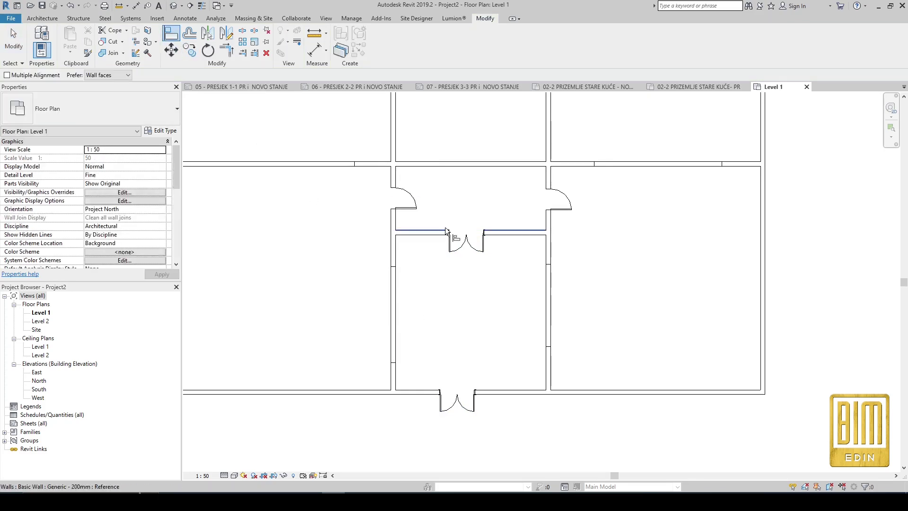
pyautogui.click(466, 405)
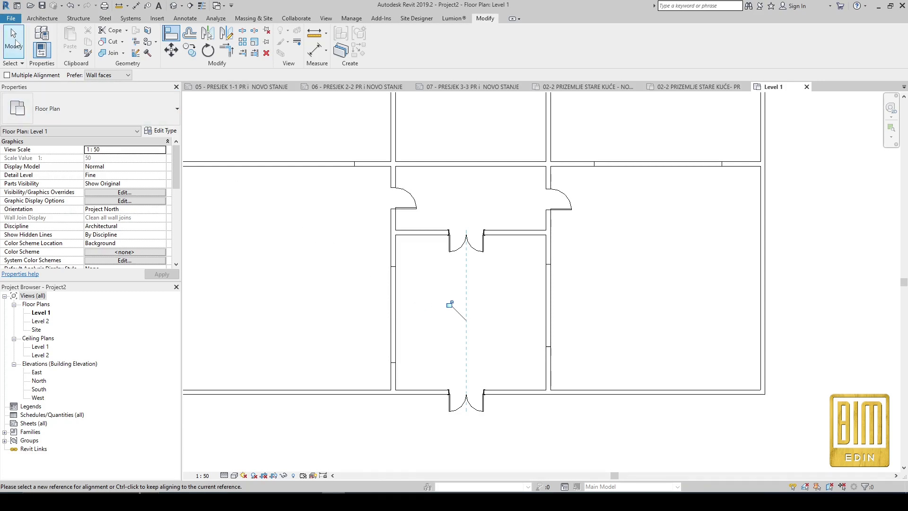
pyautogui.click(14, 43)
# - Box-select all 22 walls and doors and change Phase Created from New Construction to Existing
pyautogui.scroll(-3, 529, 313)
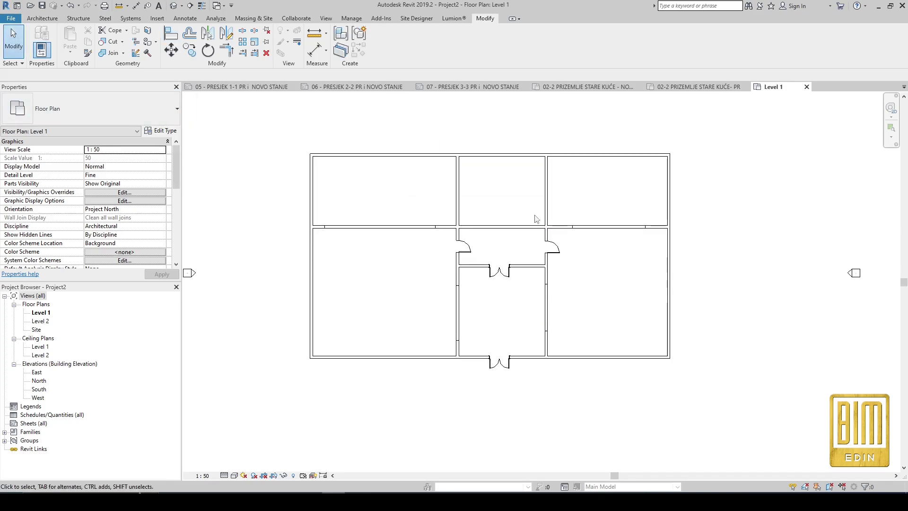
pyautogui.scroll(2, 537, 218)
pyautogui.scroll(2, 474, 241)
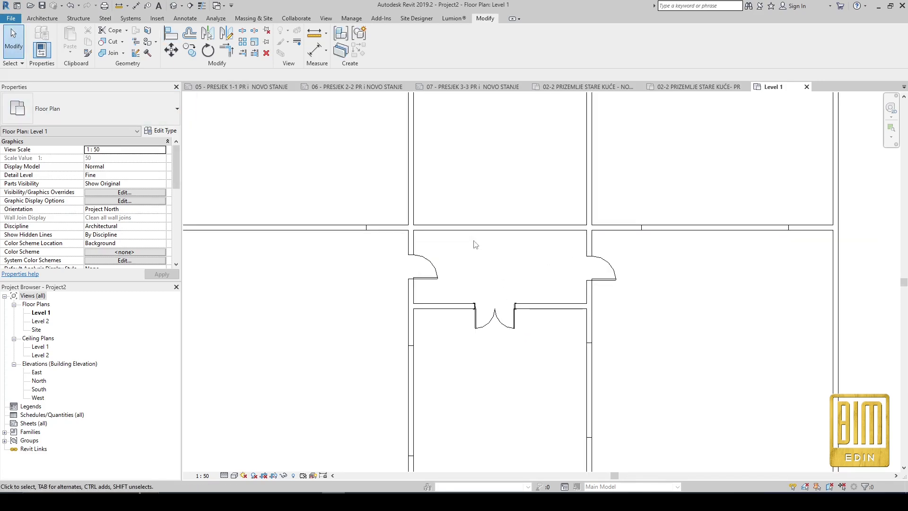
pyautogui.scroll(-2, 471, 258)
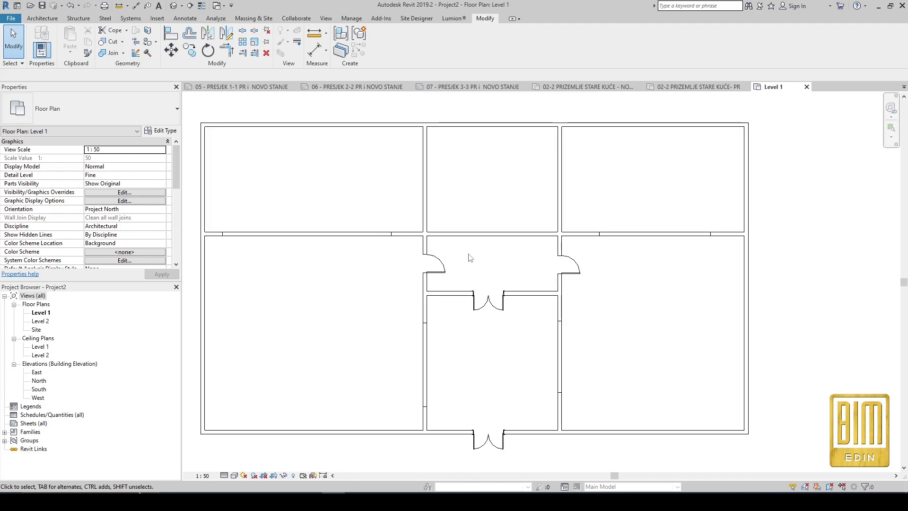
pyautogui.click(361, 236)
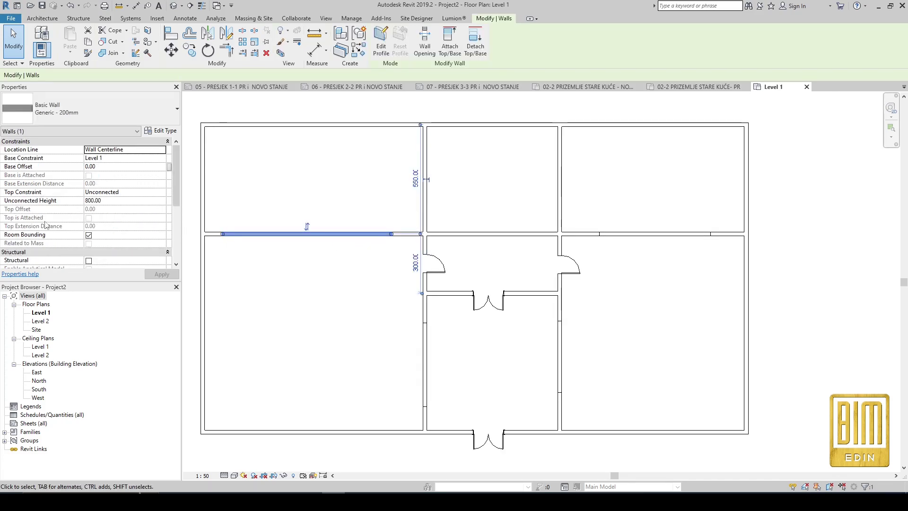
pyautogui.scroll(-2, 351, 211)
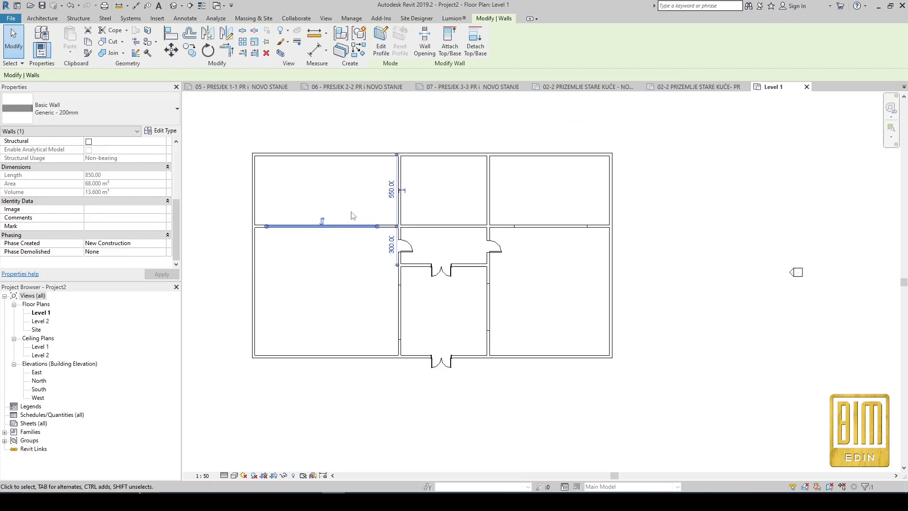
pyautogui.scroll(-1, 351, 212)
pyautogui.press('Escape')
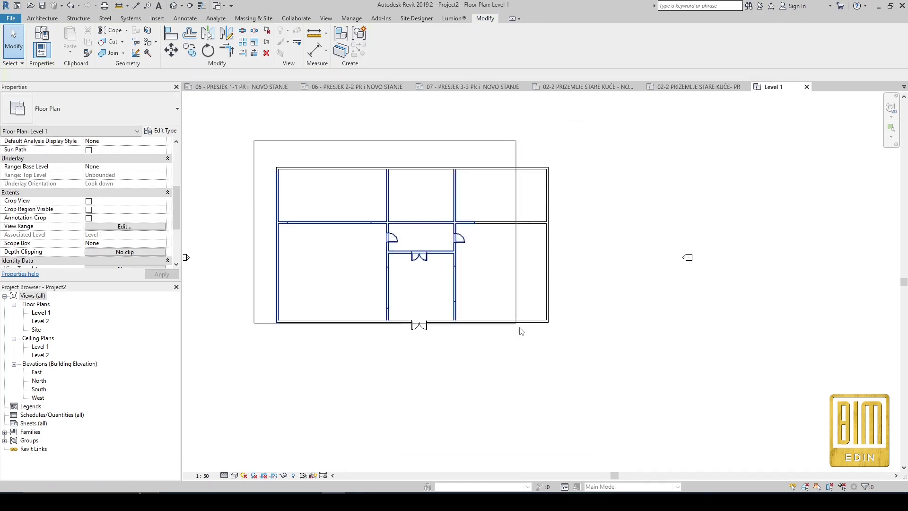
pyautogui.moveTo(253, 140); pyautogui.dragTo(570, 350)
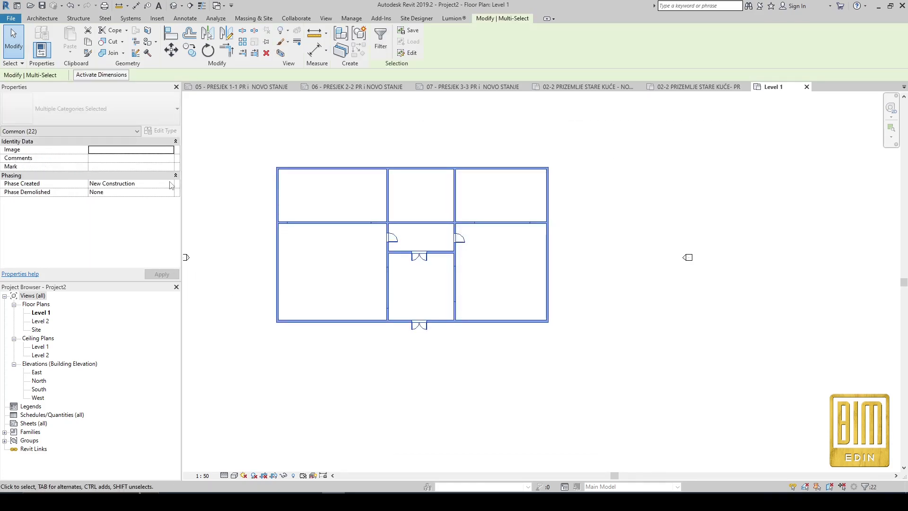
pyautogui.click(171, 184)
pyautogui.click(126, 193)
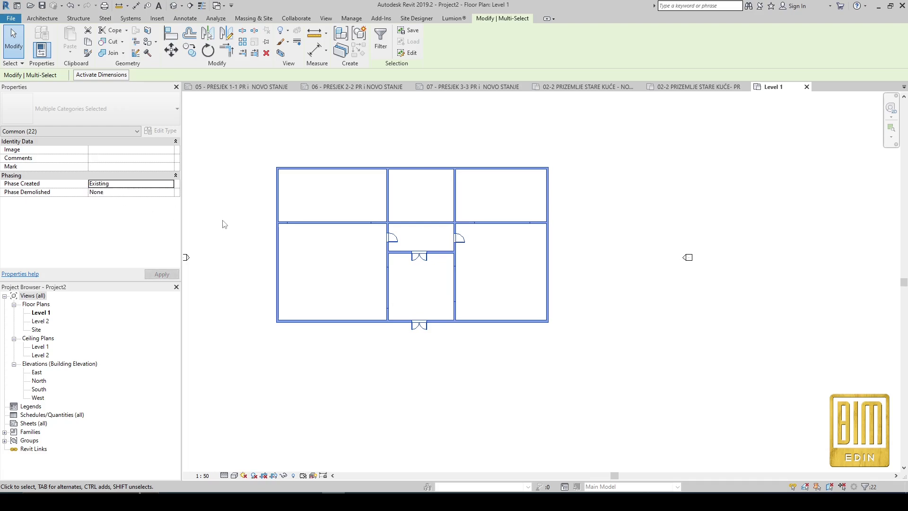
pyautogui.click(422, 199)
pyautogui.scroll(3, 364, 269)
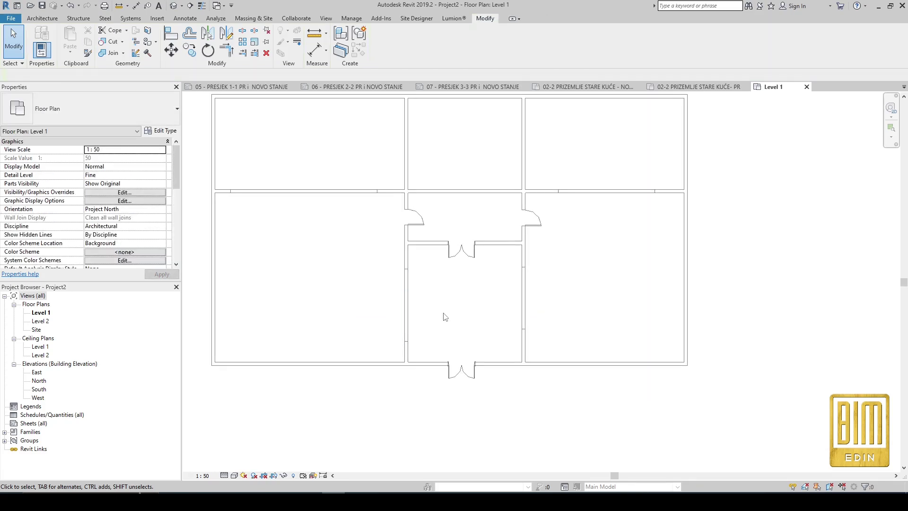
pyautogui.scroll(-2, 446, 317)
pyautogui.scroll(-5, 125, 251)
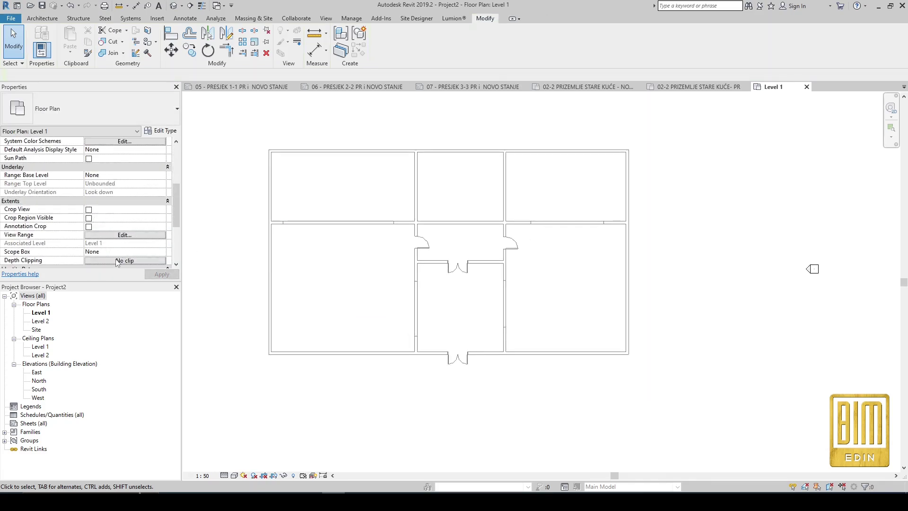
pyautogui.scroll(-5, 125, 251)
# - Set the Level 1 view Phase to Existing, keeping Phase Filter at Show All
pyautogui.click(164, 246)
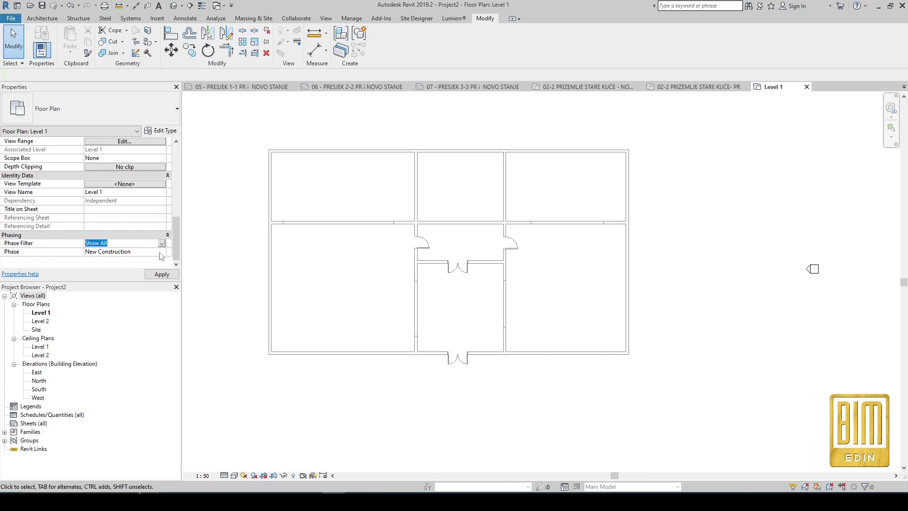
pyautogui.click(163, 253)
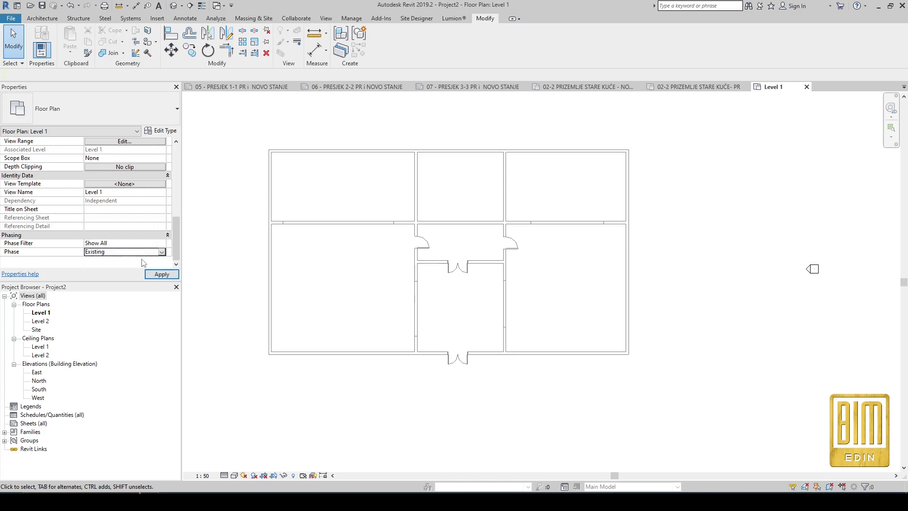
pyautogui.click(161, 275)
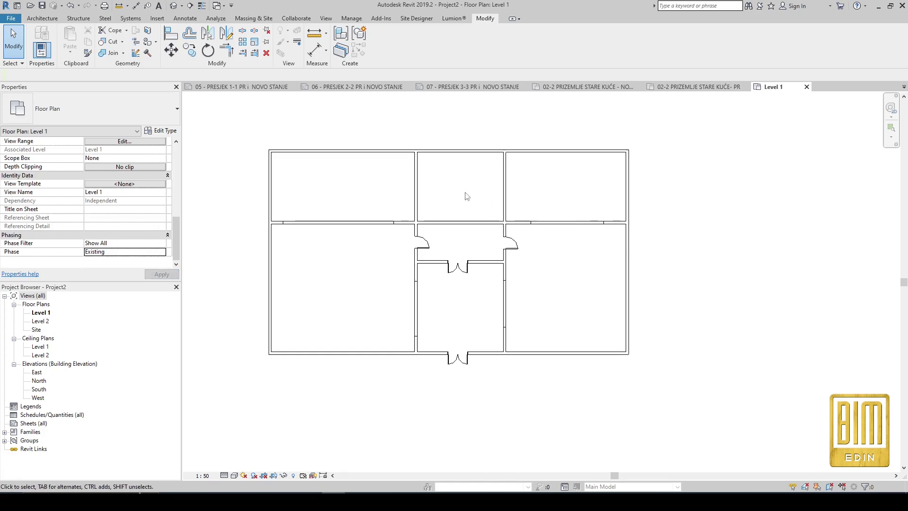
pyautogui.scroll(2, 480, 224)
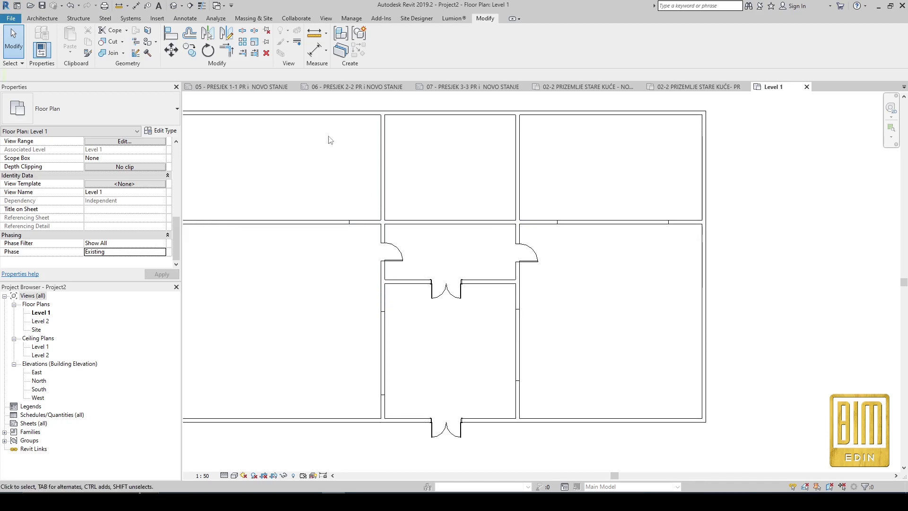
# - Split the central partition wall at two points and select its middle piece
pyautogui.click(241, 33)
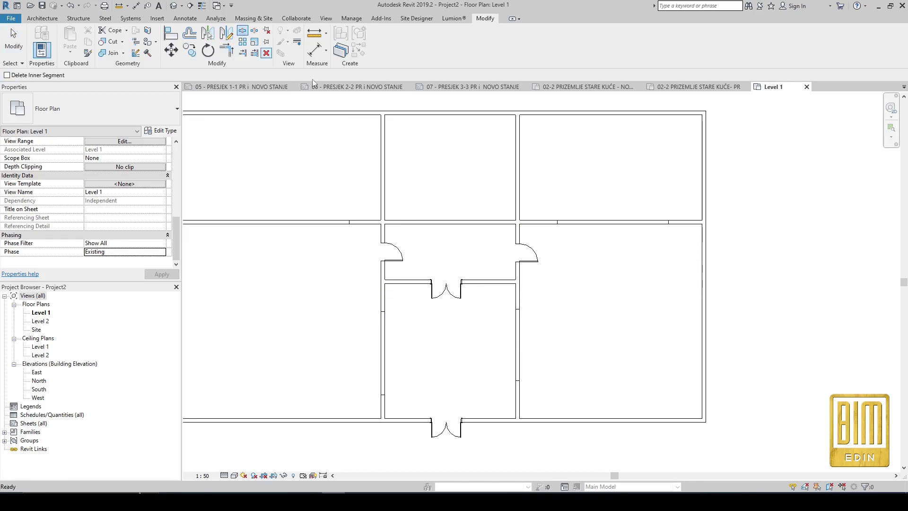
pyautogui.click(416, 221)
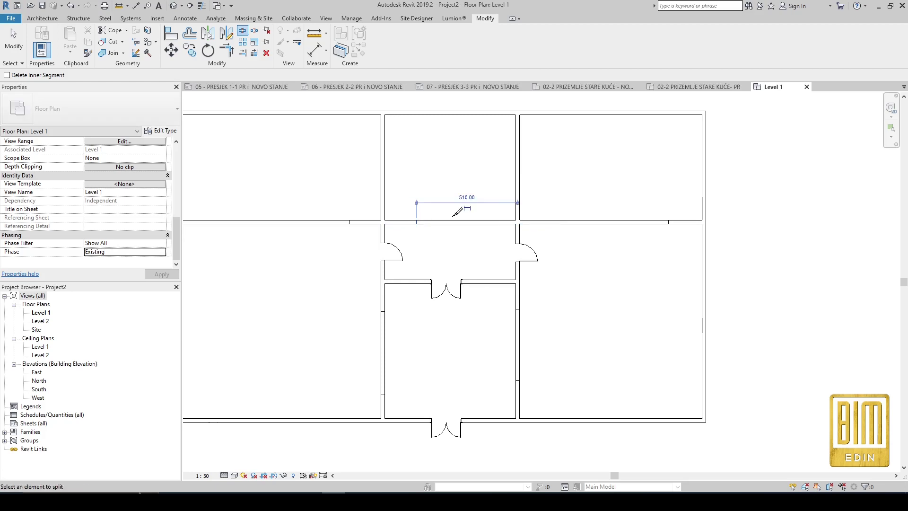
pyautogui.click(492, 221)
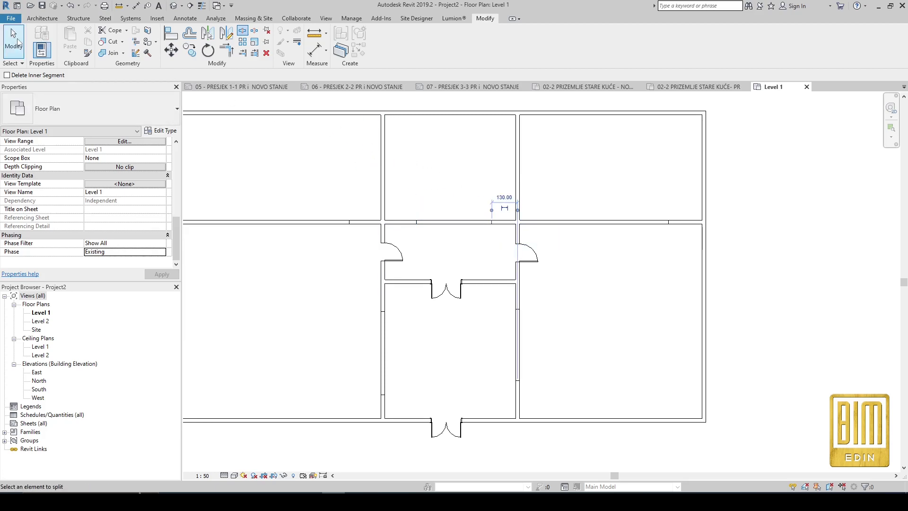
pyautogui.click(18, 42)
pyautogui.scroll(-2, 393, 173)
pyautogui.scroll(1, 426, 203)
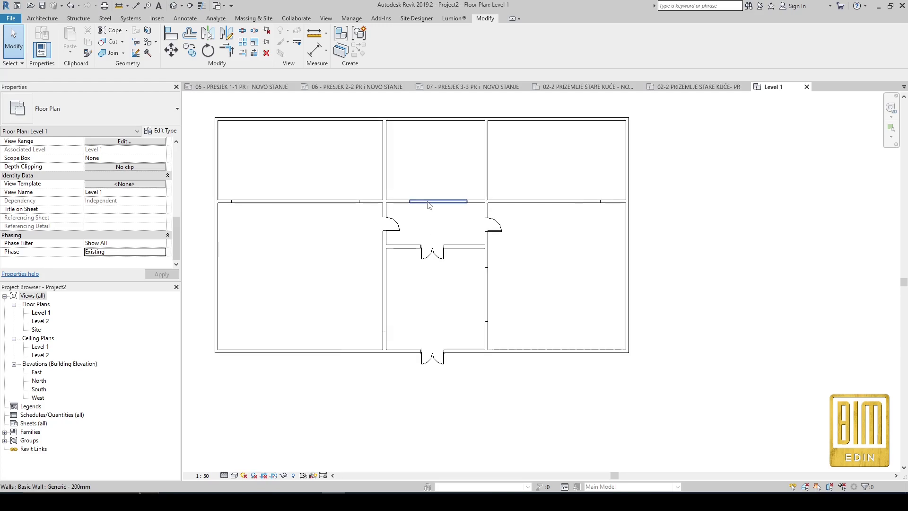
pyautogui.click(399, 204)
pyautogui.scroll(1, 400, 207)
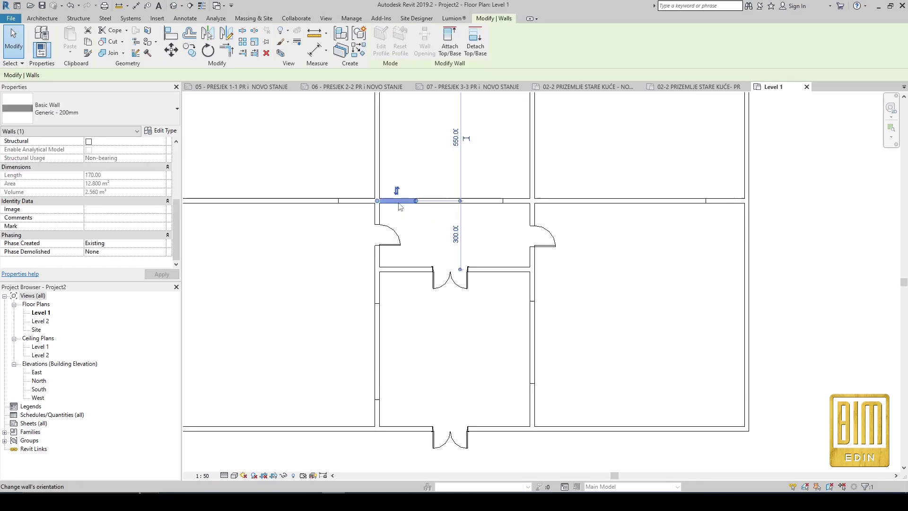
pyautogui.click(438, 202)
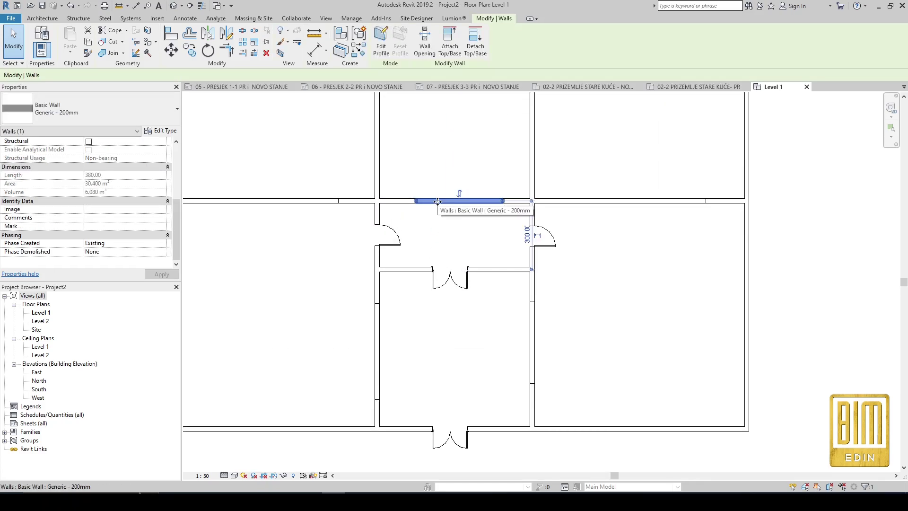
# - Demolish the middle piece, both side-room partitions, and the lower middle room's two side walls
pyautogui.click(148, 53)
pyautogui.click(438, 200)
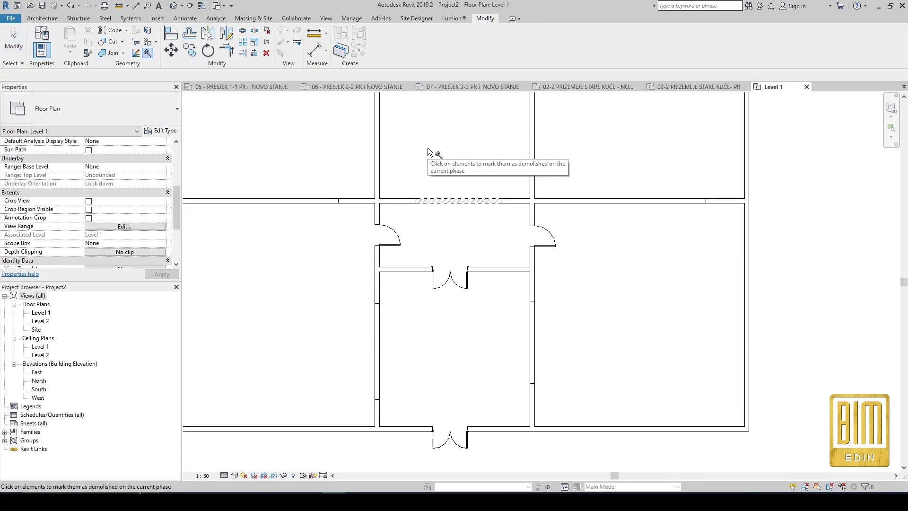
pyautogui.scroll(-2, 428, 151)
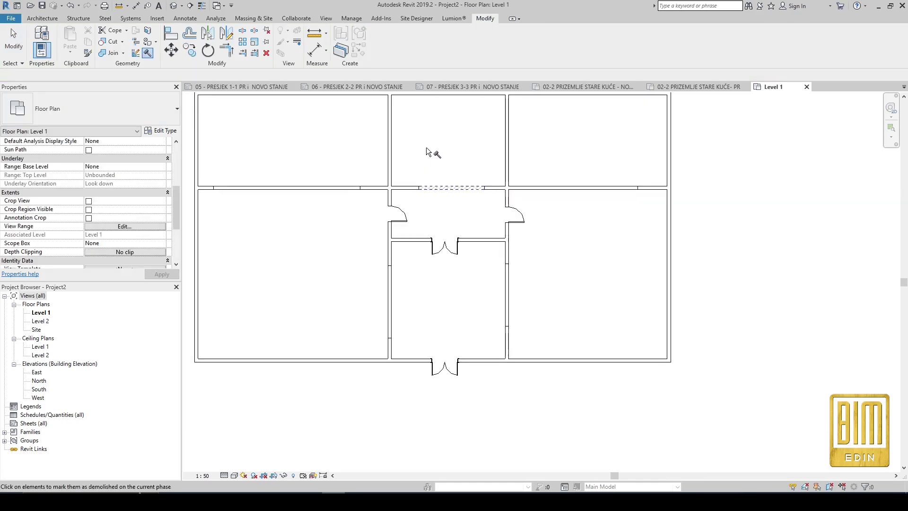
pyautogui.click(571, 187)
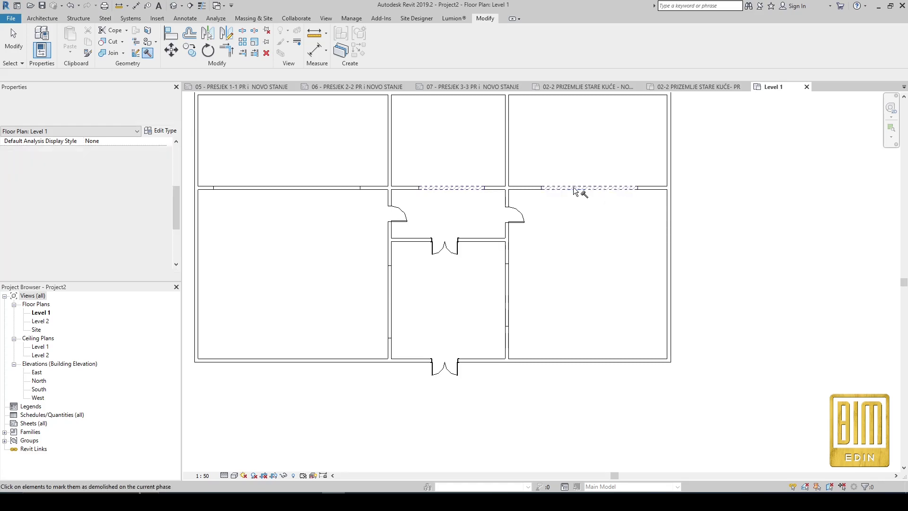
pyautogui.click(275, 188)
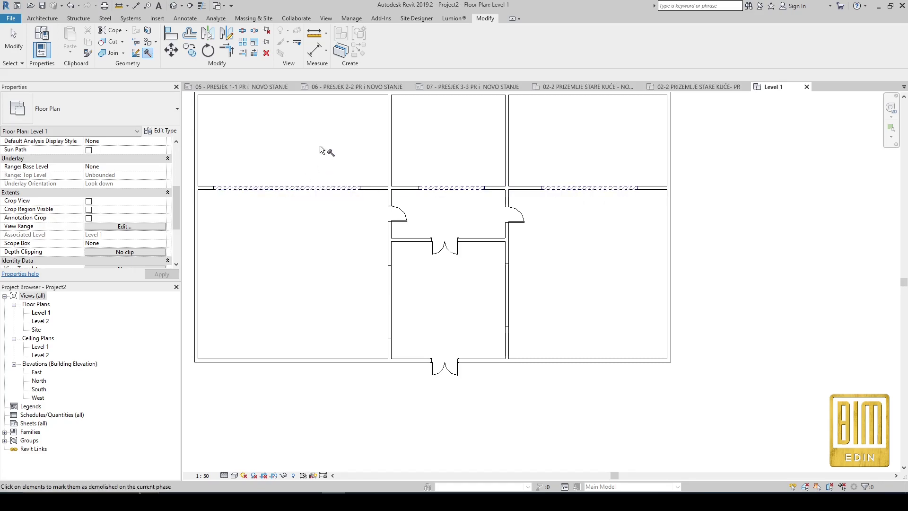
pyautogui.click(389, 297)
pyautogui.click(507, 295)
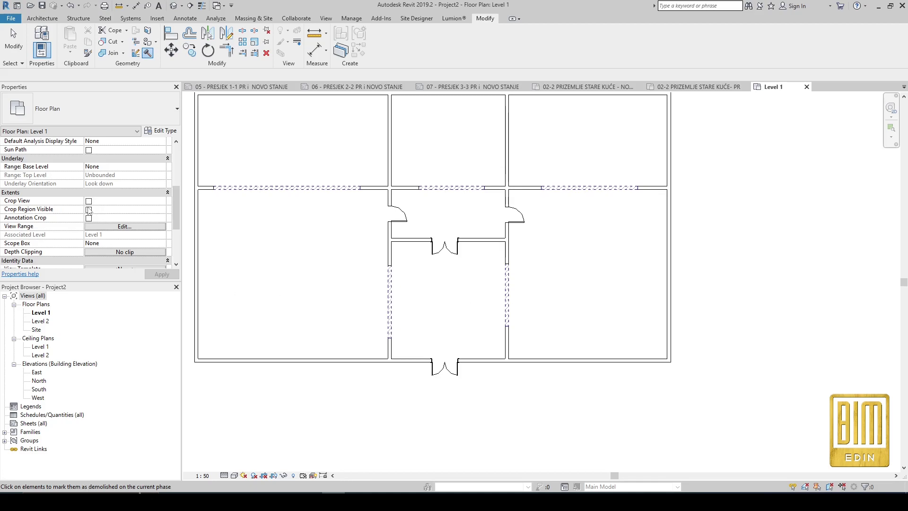
pyautogui.press('Escape')
pyautogui.scroll(2, 519, 313)
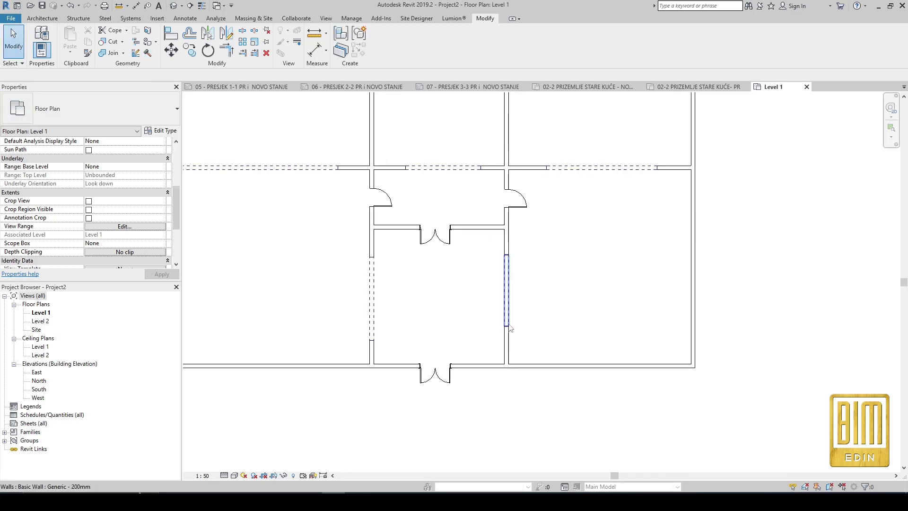
# - Align the right demolished wall end of the lower middle room with the left one
pyautogui.click(171, 34)
pyautogui.click(351, 246)
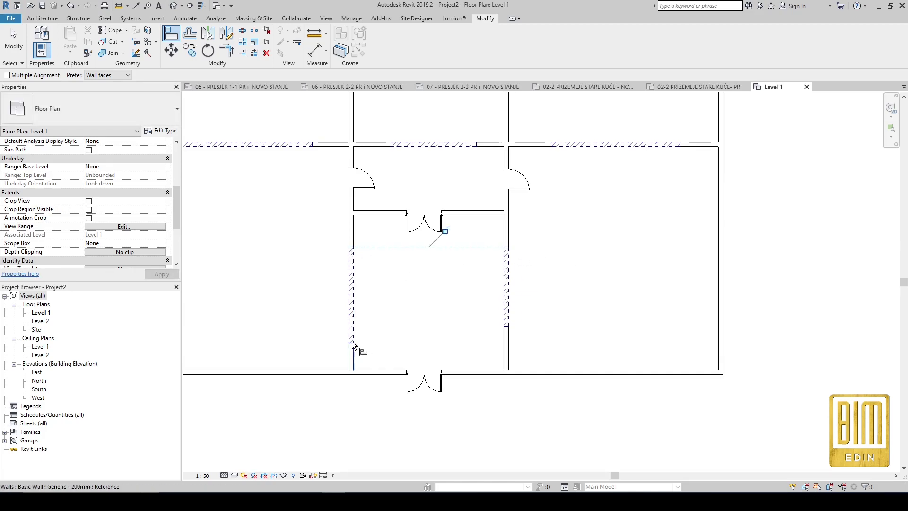
pyautogui.scroll(2, 351, 342)
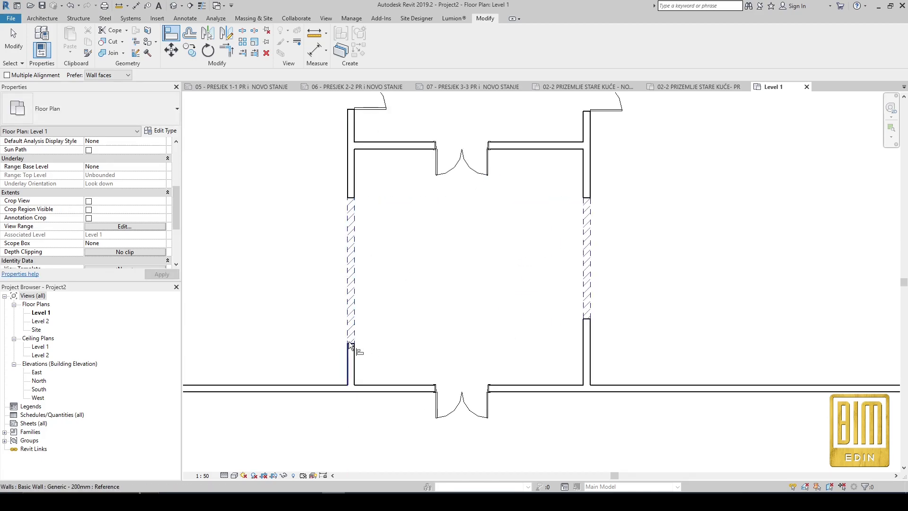
pyautogui.click(353, 343)
pyautogui.scroll(2, 351, 343)
pyautogui.scroll(-3, 418, 331)
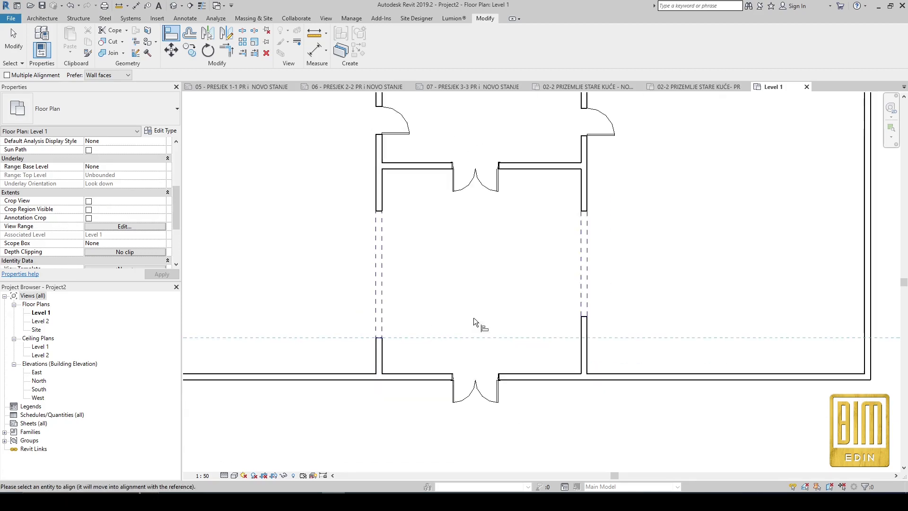
pyautogui.click(586, 316)
pyautogui.scroll(-2, 539, 312)
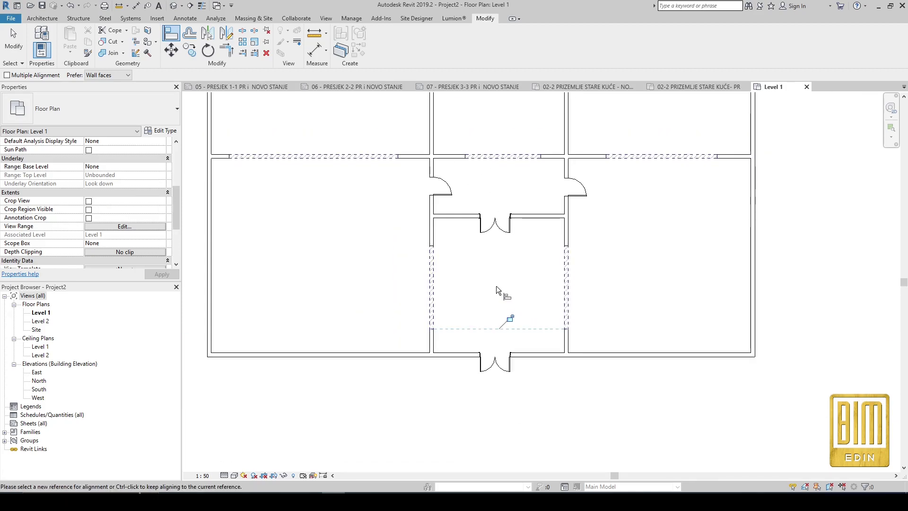
pyautogui.scroll(-1, 499, 286)
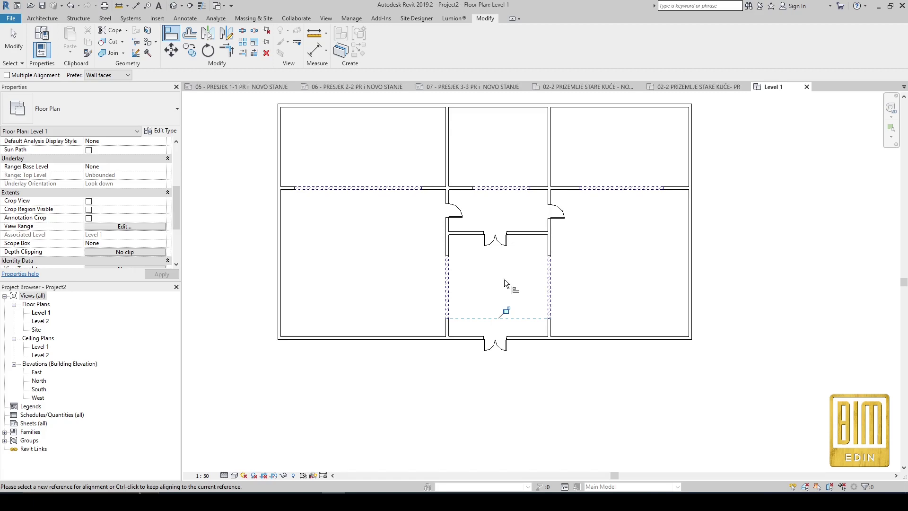
pyautogui.scroll(3, 487, 203)
pyautogui.press('Escape')
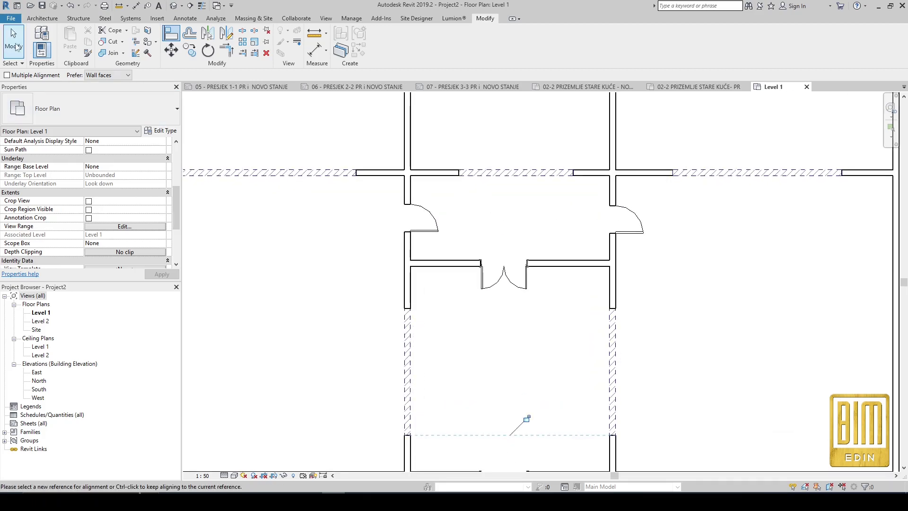
pyautogui.press('Escape')
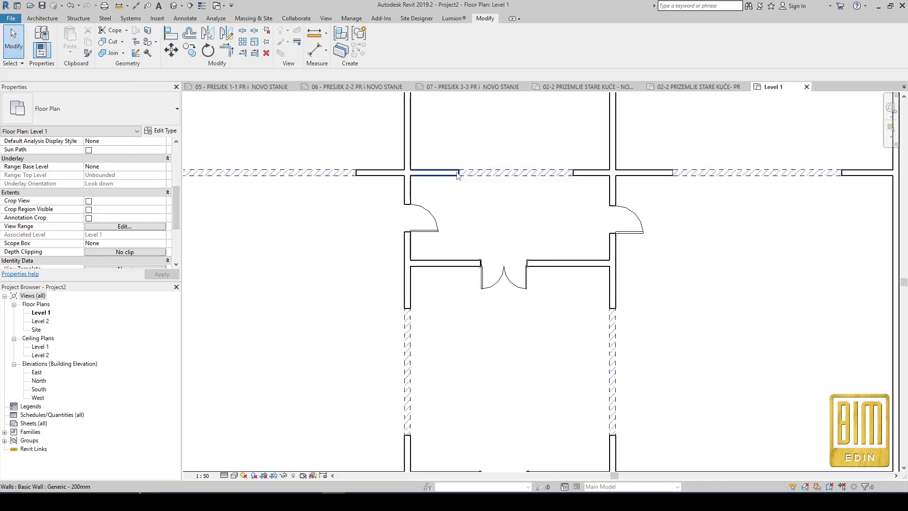
# - Select the demolished central wall piece to check its properties, then deselect it
pyautogui.click(459, 173)
pyautogui.scroll(-2, 468, 212)
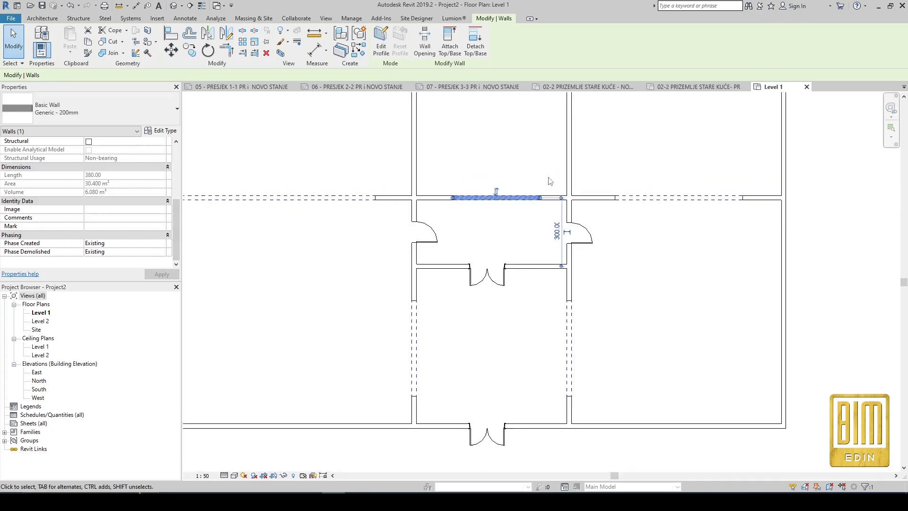
pyautogui.scroll(2, 544, 203)
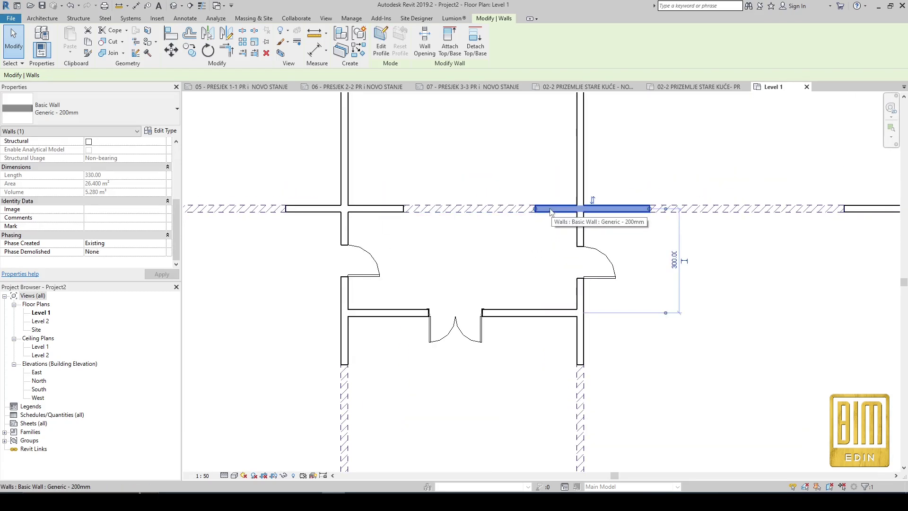
pyautogui.click(419, 145)
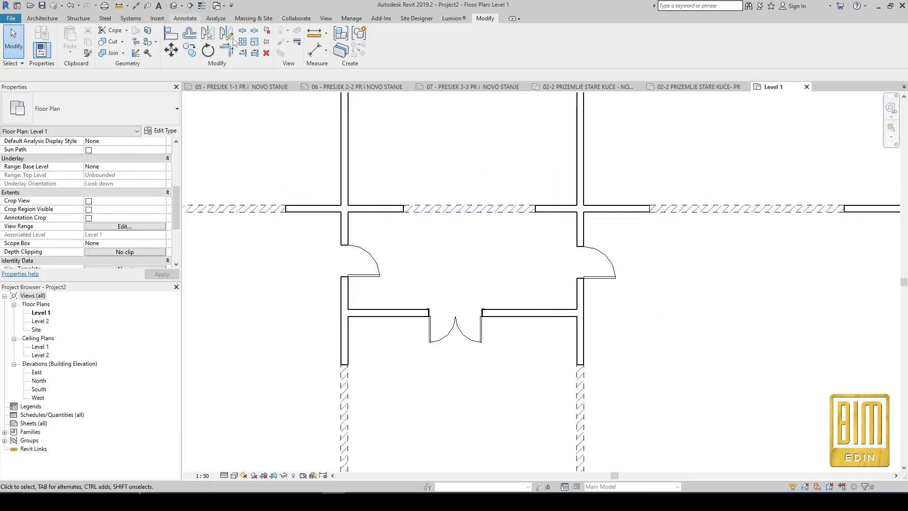
# - Draw two detail guide lines picked from wall edges with a 100 offset
pyautogui.click(184, 18)
pyautogui.click(242, 45)
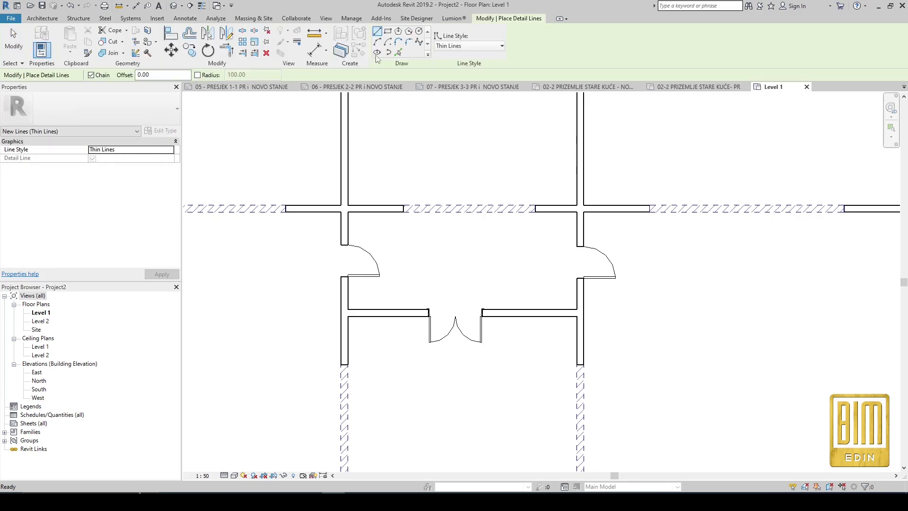
pyautogui.click(142, 75)
pyautogui.write('100')
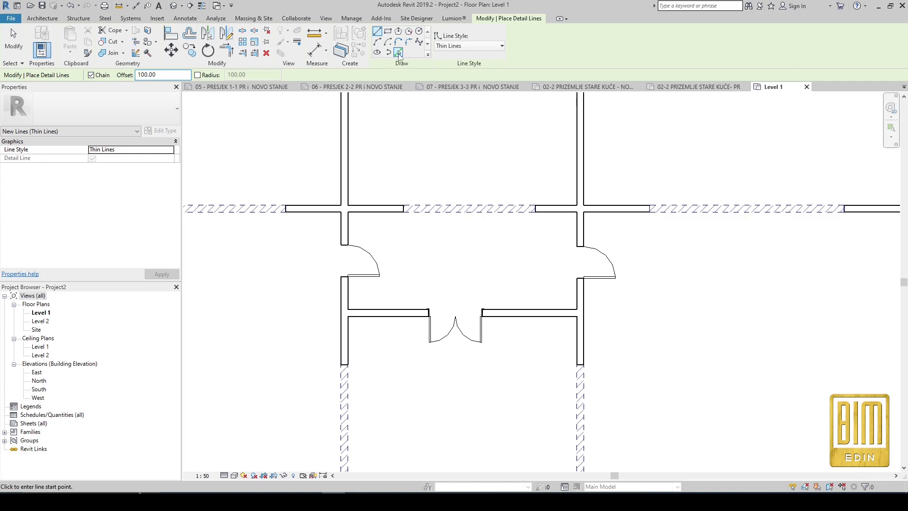
pyautogui.click(398, 52)
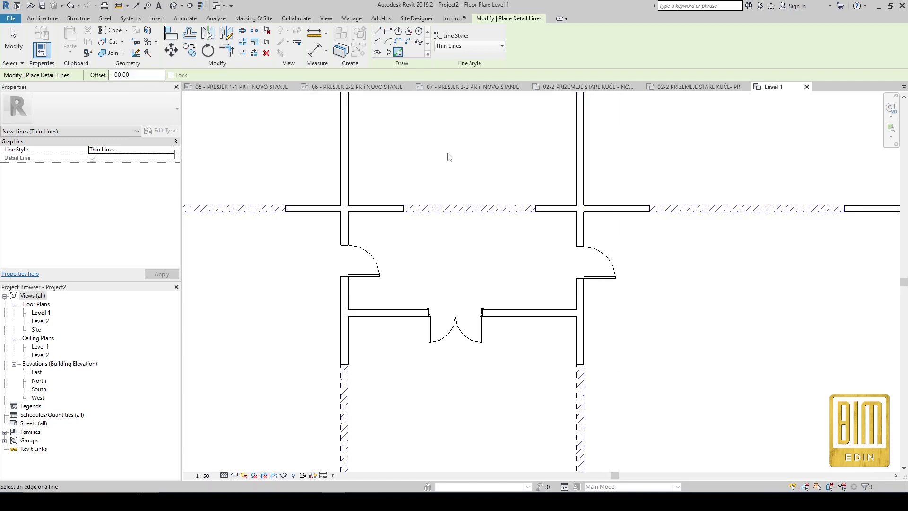
pyautogui.click(578, 152)
pyautogui.click(355, 166)
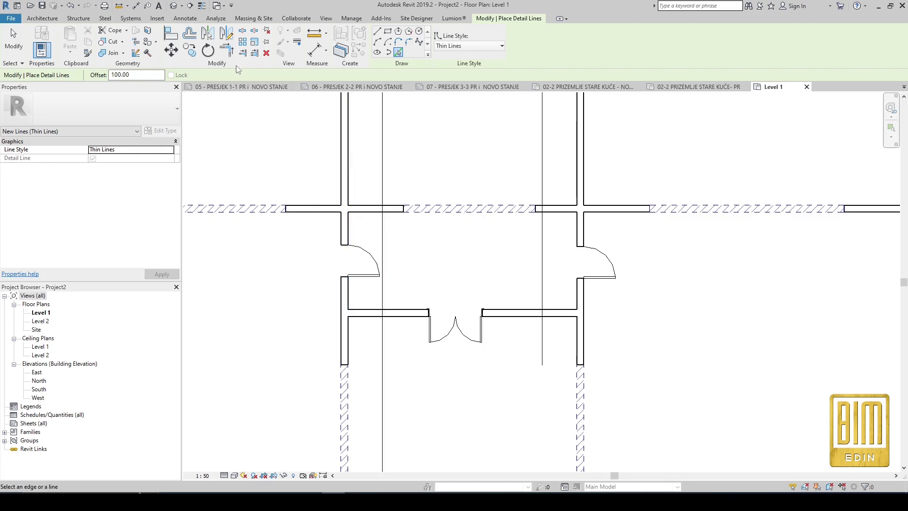
# - Align the wall to the two guide lines, locking the alignment
pyautogui.click(175, 36)
pyautogui.click(382, 169)
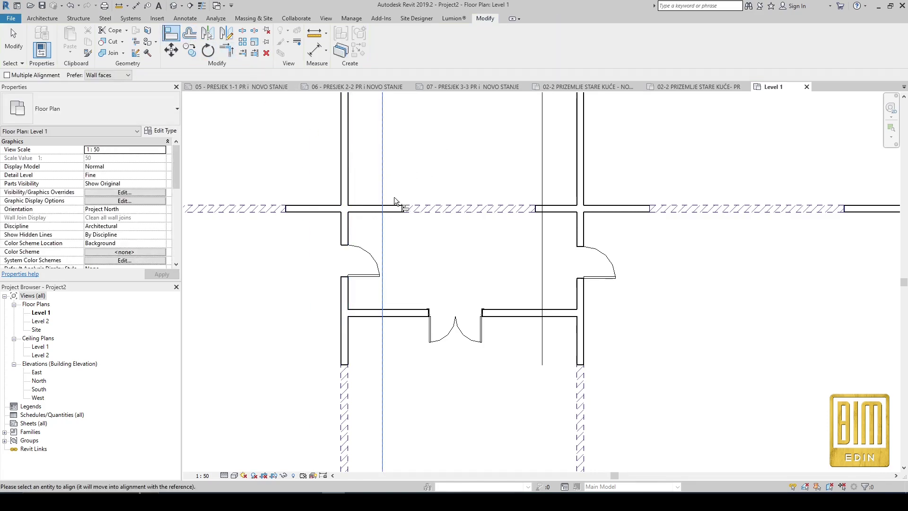
pyautogui.click(402, 212)
pyautogui.click(542, 194)
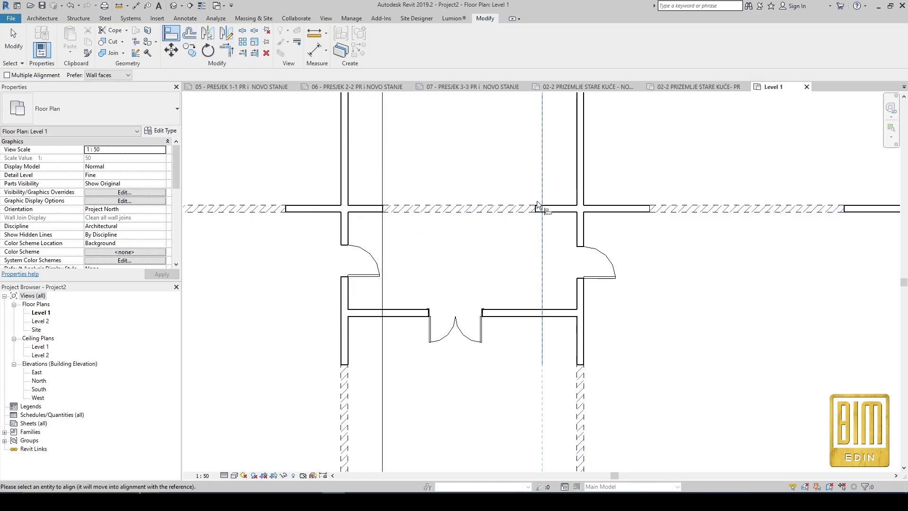
pyautogui.click(538, 211)
pyautogui.scroll(-2, 470, 176)
pyautogui.scroll(-1, 470, 176)
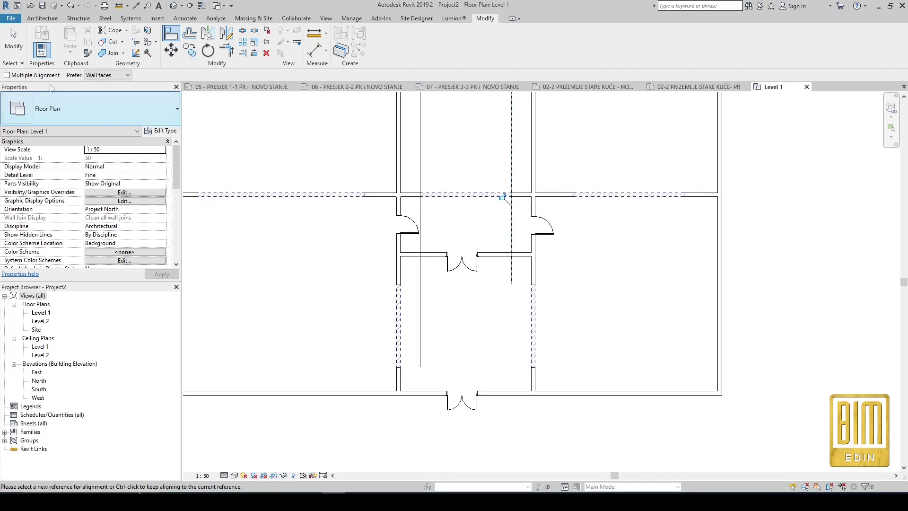
pyautogui.click(13, 31)
# - Change the inner double door's 360 wall distance to 340 to centre it
pyautogui.click(461, 263)
pyautogui.scroll(1, 461, 265)
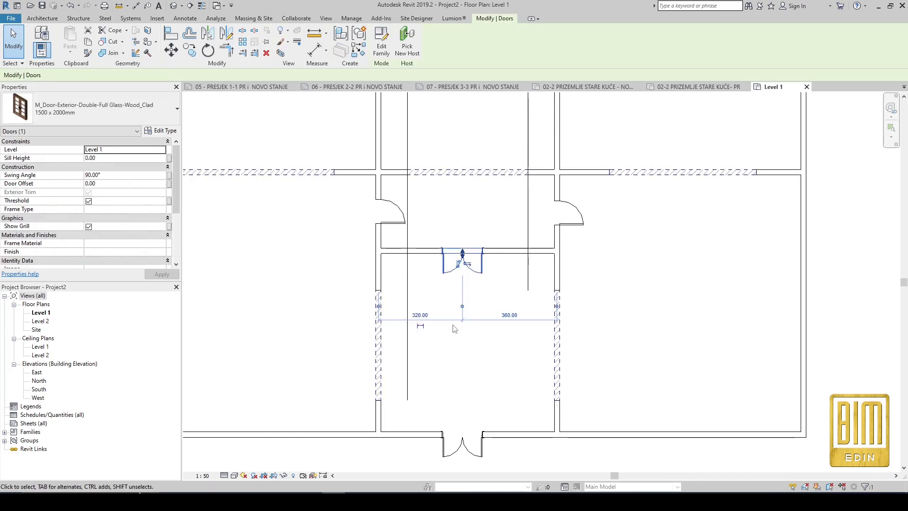
pyautogui.click(506, 319)
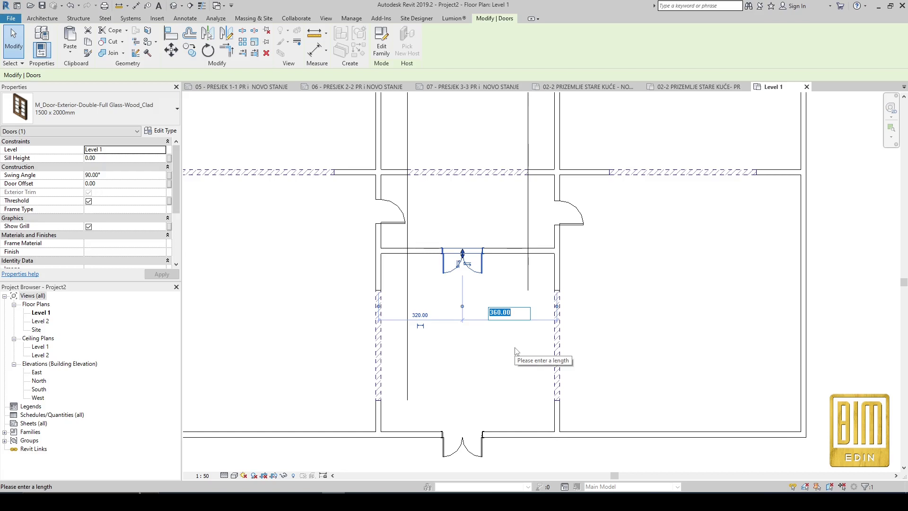
pyautogui.write('340')
pyautogui.press('Return')
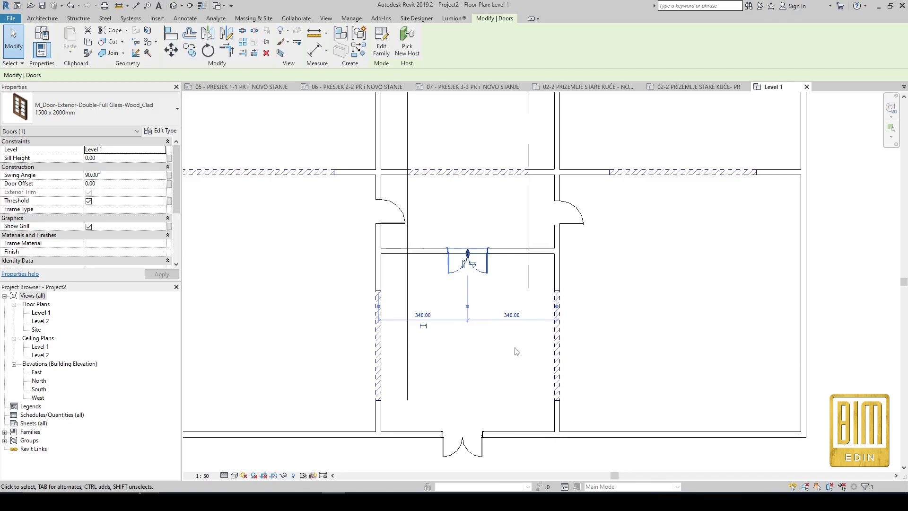
pyautogui.click(517, 351)
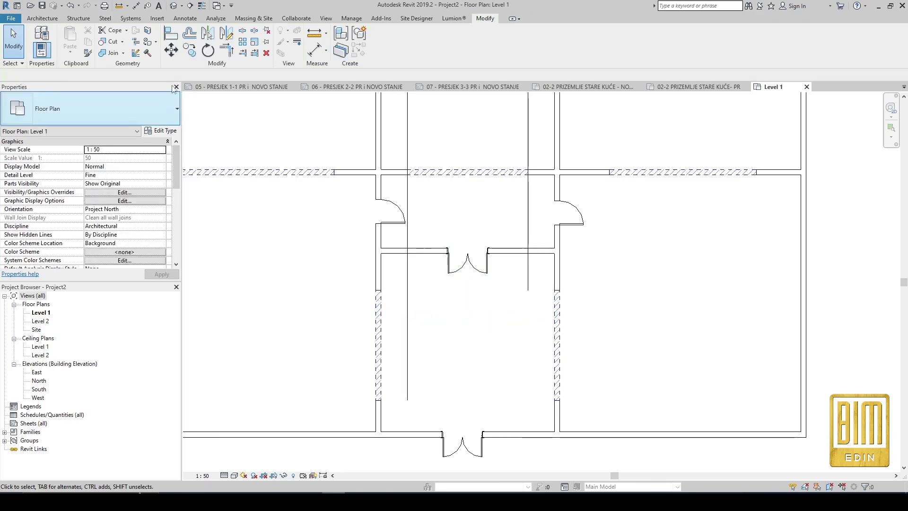
# - Align the exterior double door's centre with the inner double door
pyautogui.click(208, 34)
pyautogui.click(468, 260)
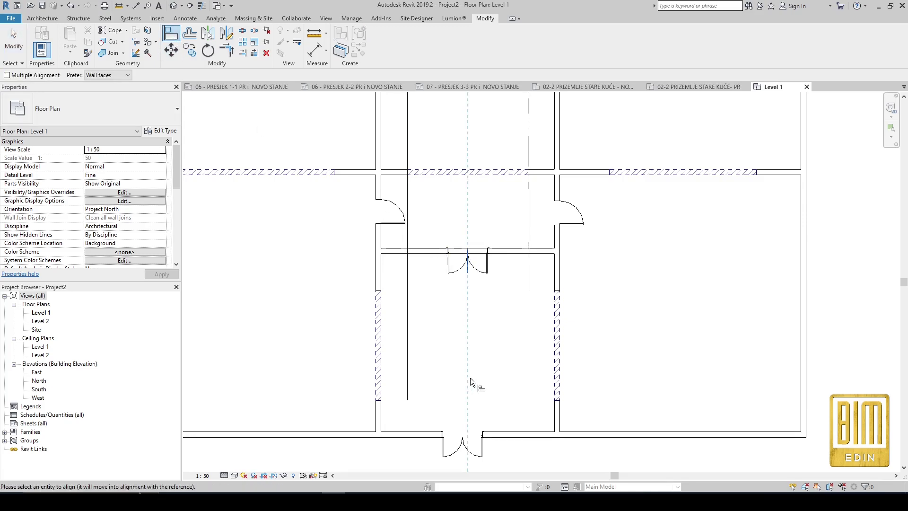
pyautogui.click(463, 431)
pyautogui.press('Escape')
pyautogui.press('Escape')
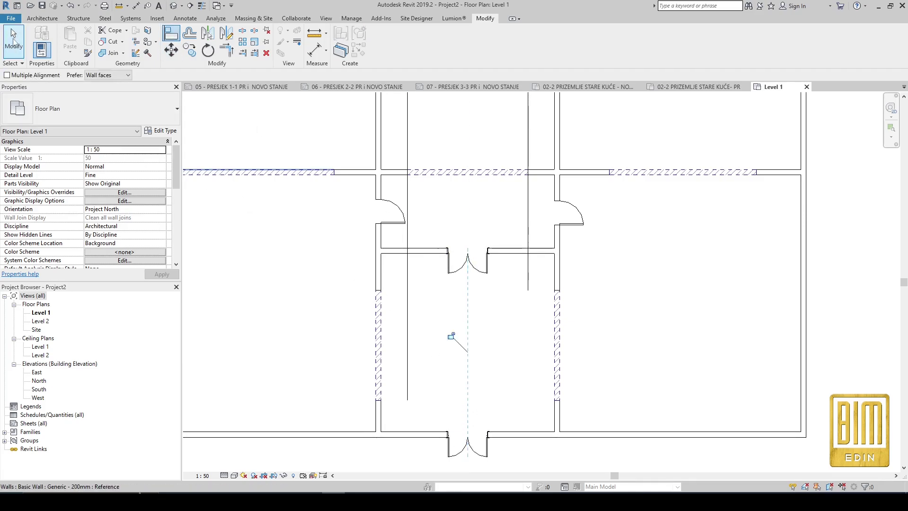
pyautogui.scroll(-1, 513, 336)
pyautogui.scroll(-1, 514, 336)
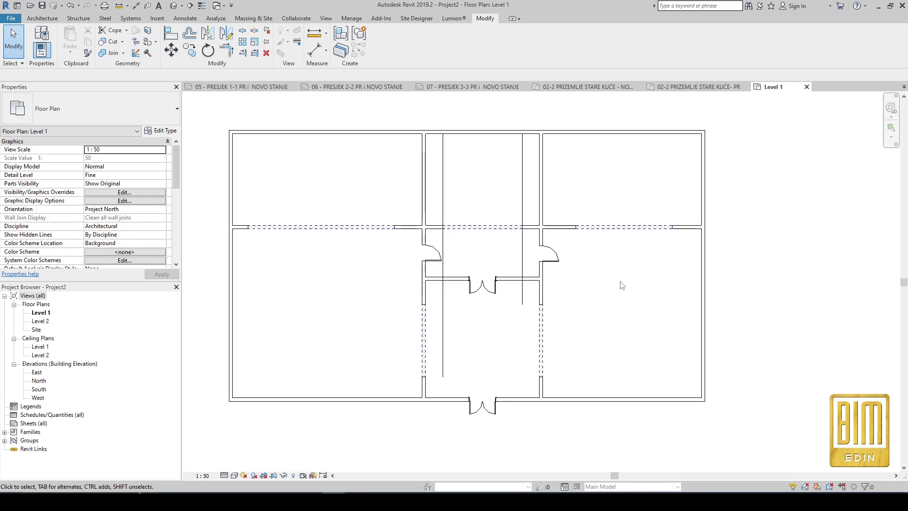
pyautogui.scroll(1, 622, 285)
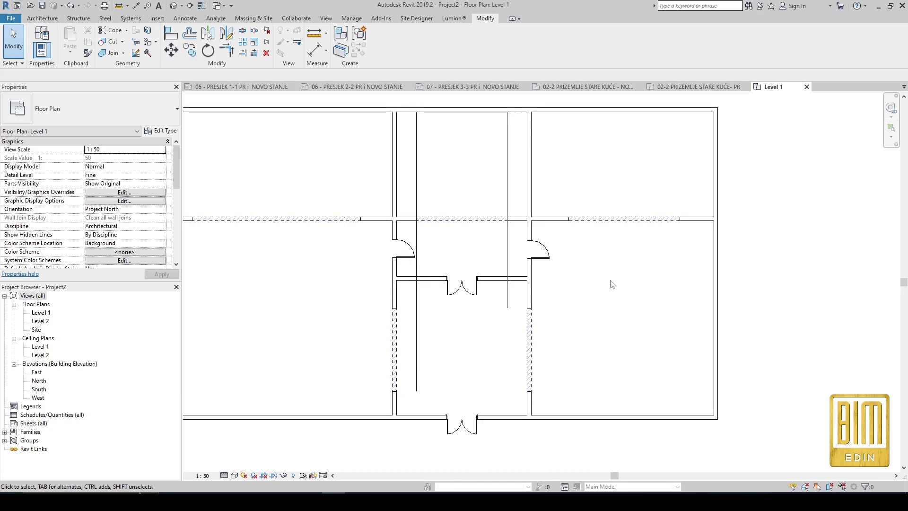
pyautogui.scroll(-1, 610, 284)
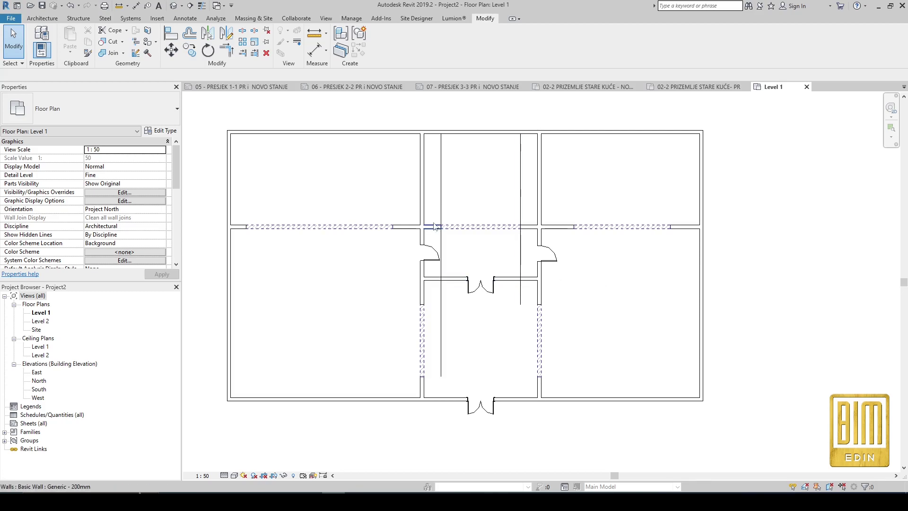
# - Delete both temporary detail guide lines
pyautogui.click(442, 203)
pyautogui.press('Delete')
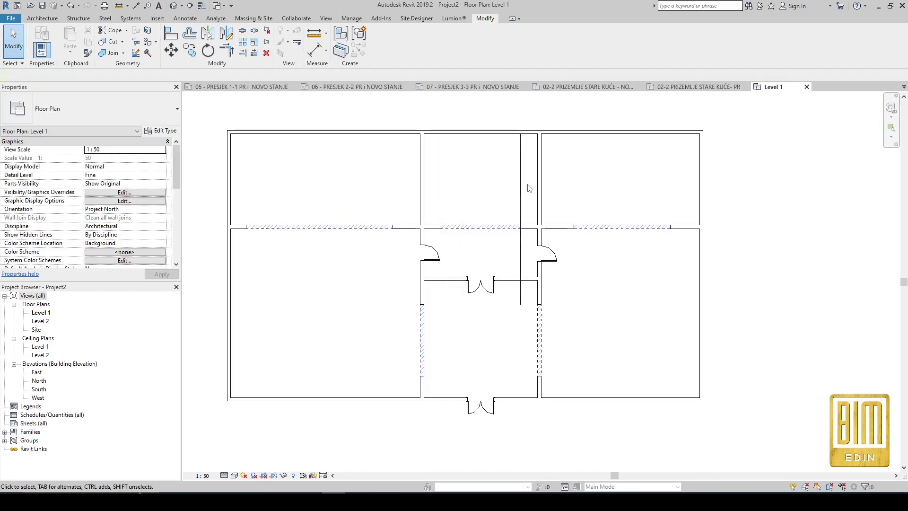
pyautogui.click(520, 190)
pyautogui.press('Delete')
pyautogui.scroll(1, 501, 338)
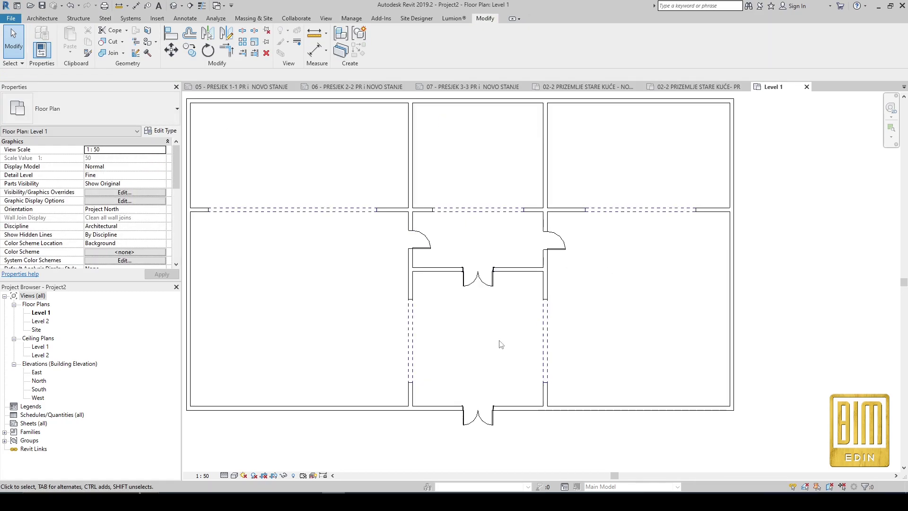
pyautogui.scroll(-1, 501, 344)
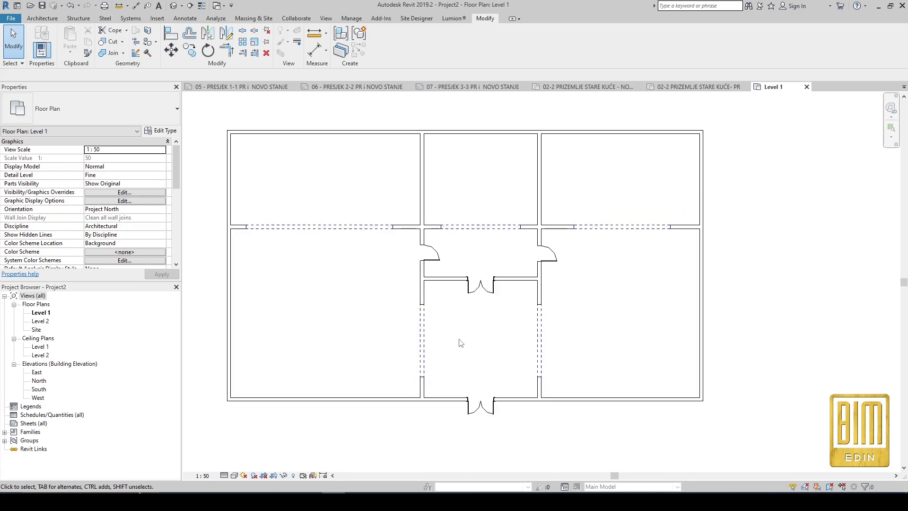
pyautogui.scroll(-3, 88, 238)
pyautogui.scroll(-4, 98, 226)
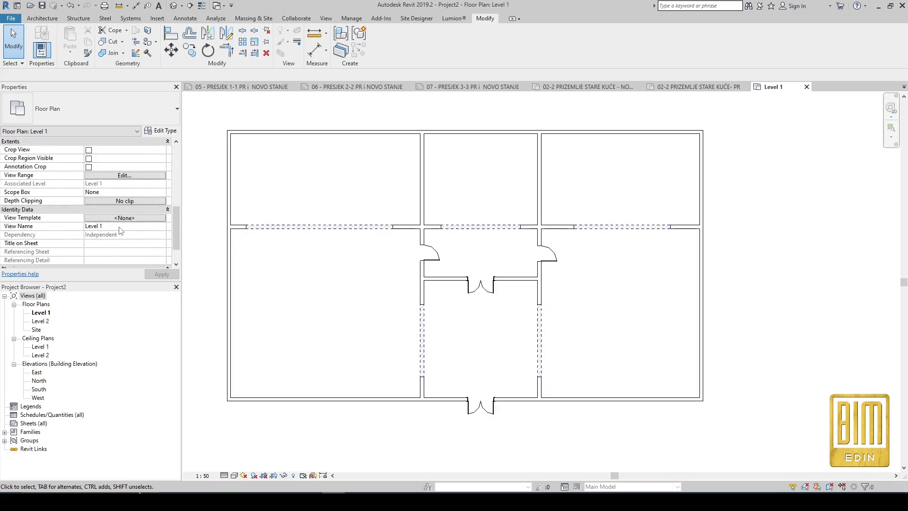
# - Change the Level 1 view Phase from Existing to New Construction
pyautogui.scroll(-4, 121, 232)
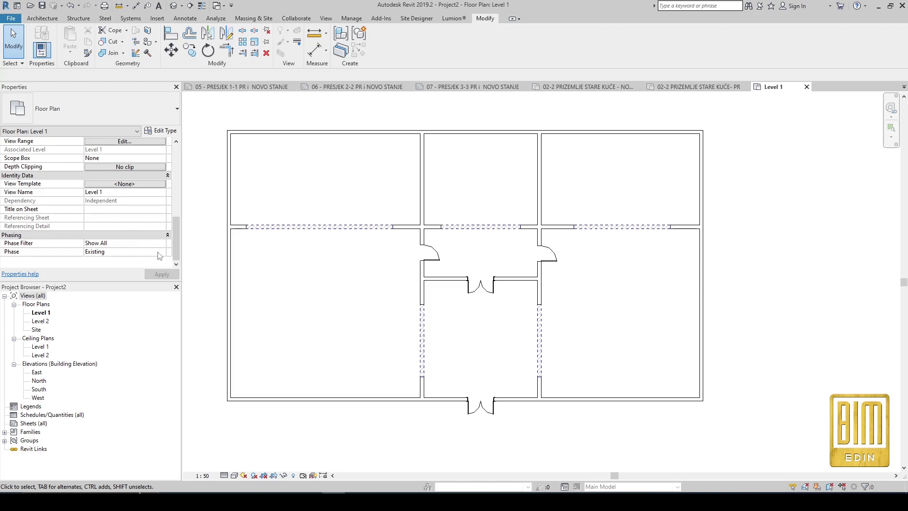
pyautogui.click(162, 253)
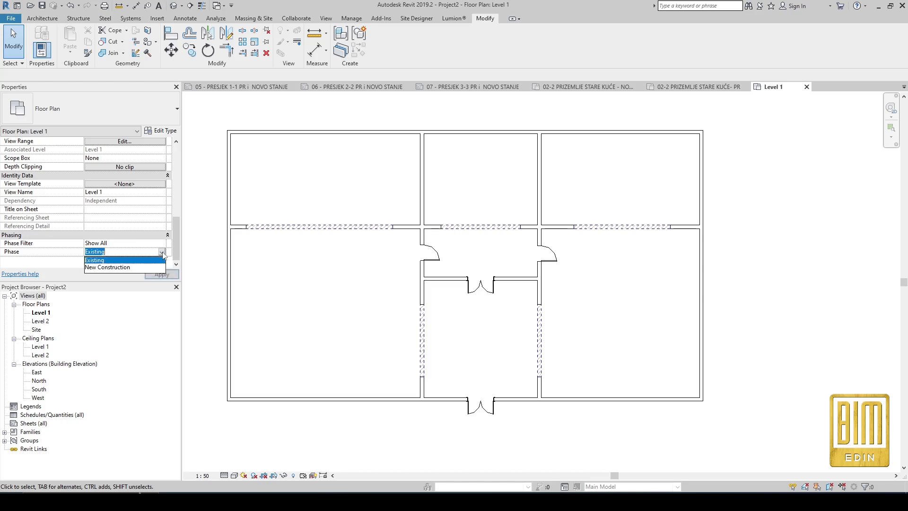
pyautogui.click(129, 267)
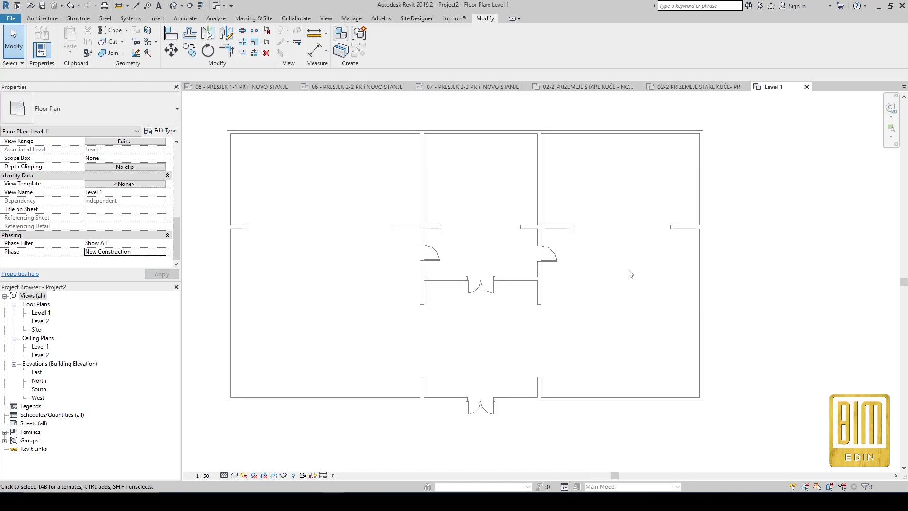
pyautogui.scroll(1, 631, 273)
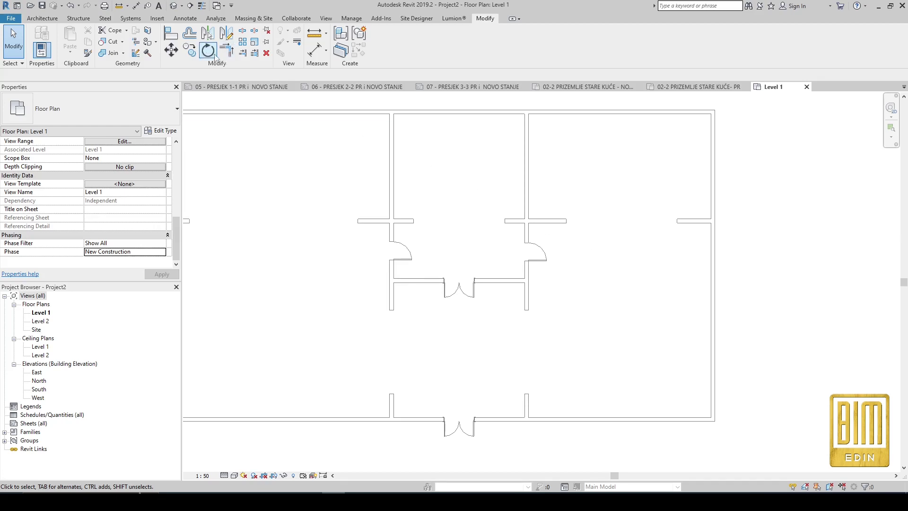
# - Draw a horizontal partition wall from the corridor to the right exterior wall
pyautogui.click(42, 18)
pyautogui.click(11, 35)
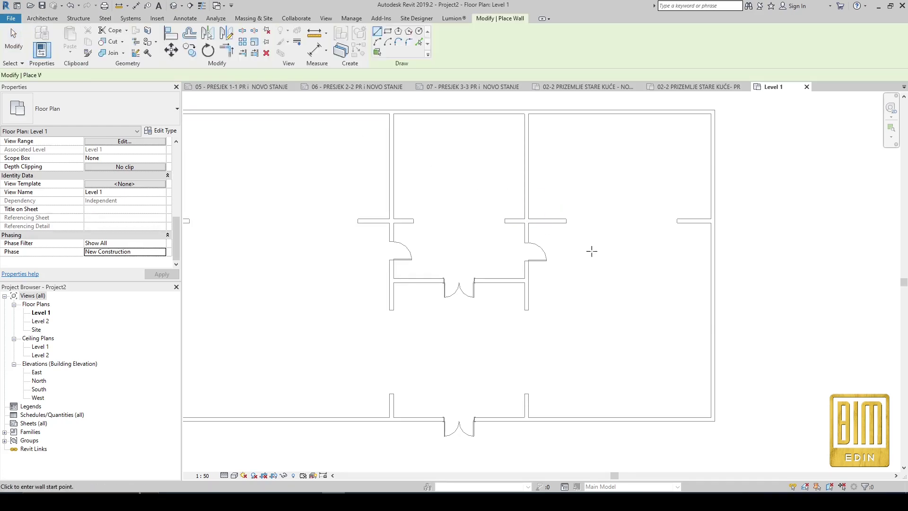
pyautogui.click(528, 281)
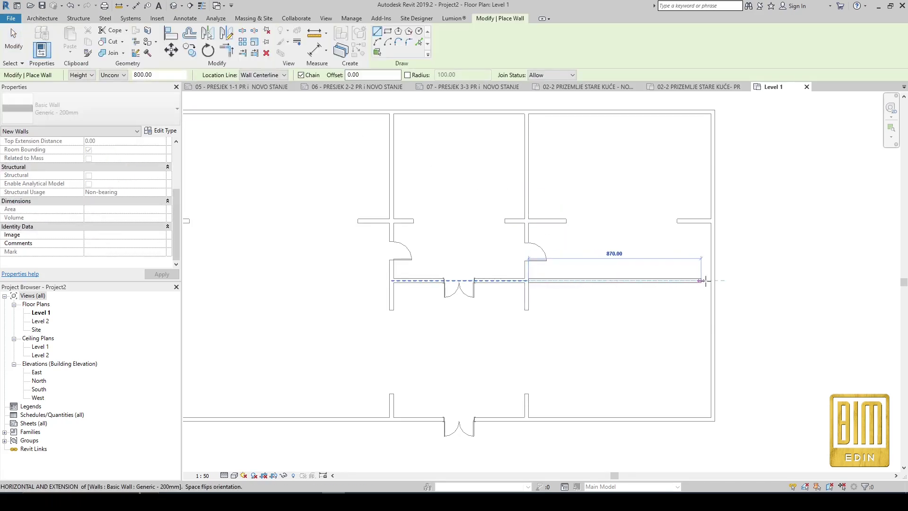
pyautogui.click(705, 281)
pyautogui.rightClick(635, 311)
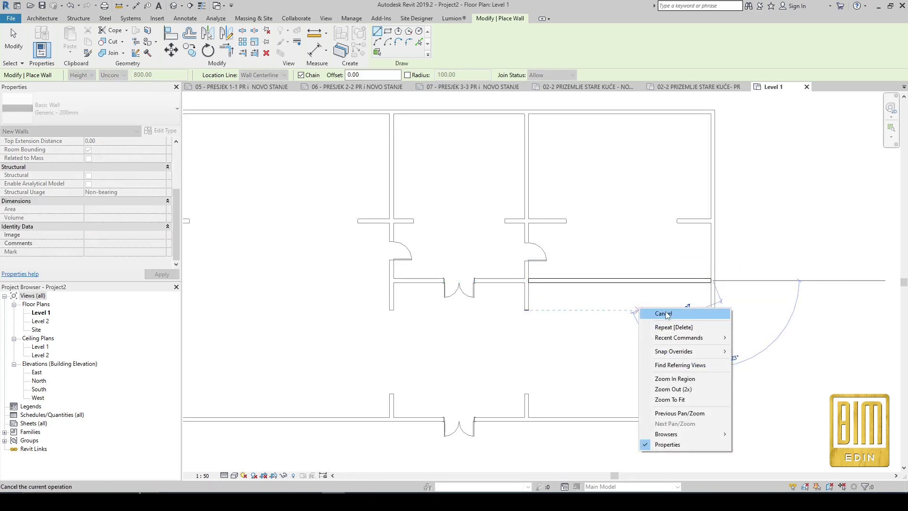
pyautogui.click(667, 315)
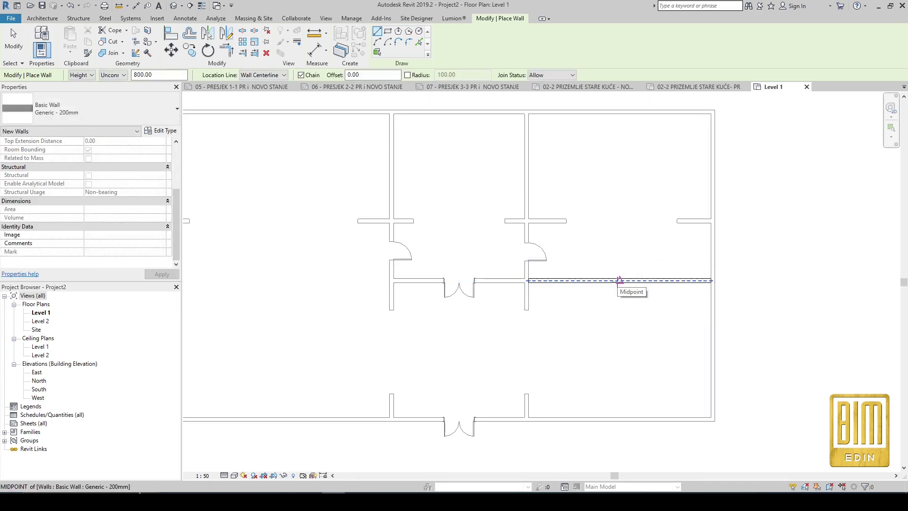
# - Add a vertical wall from the new wall's midpoint down to the bottom exterior wall
pyautogui.click(620, 281)
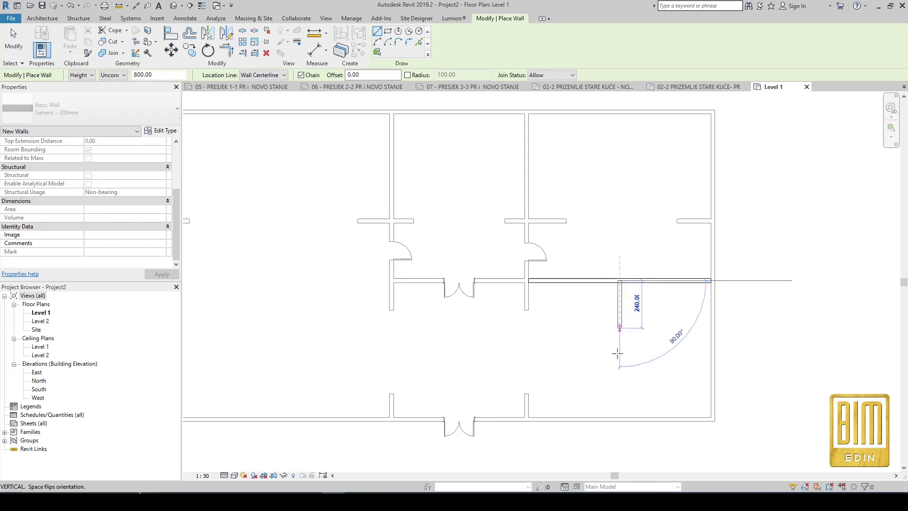
pyautogui.click(619, 418)
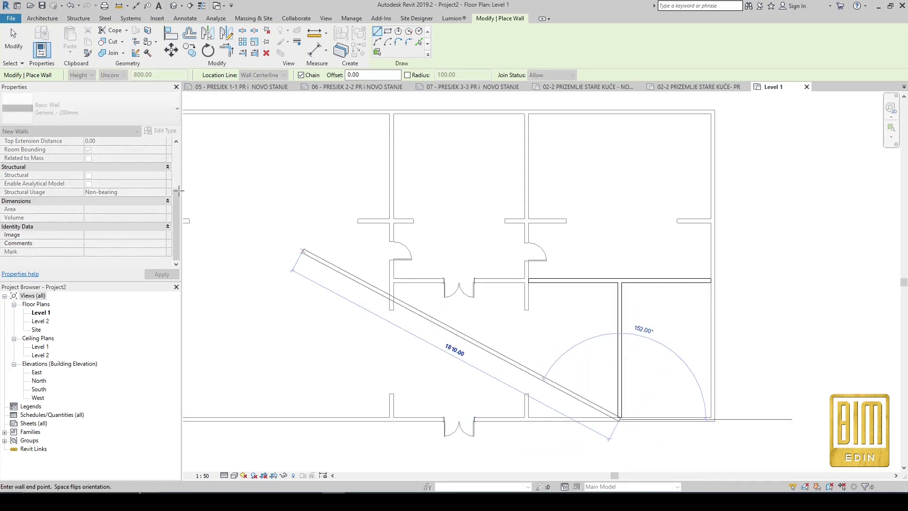
pyautogui.click(14, 39)
pyautogui.scroll(4, 530, 286)
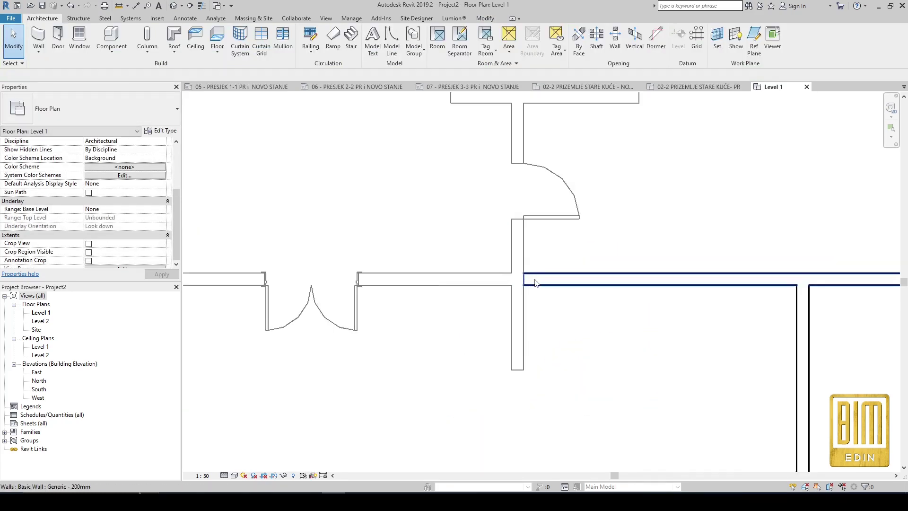
pyautogui.scroll(-2, 534, 283)
pyautogui.scroll(-1, 538, 283)
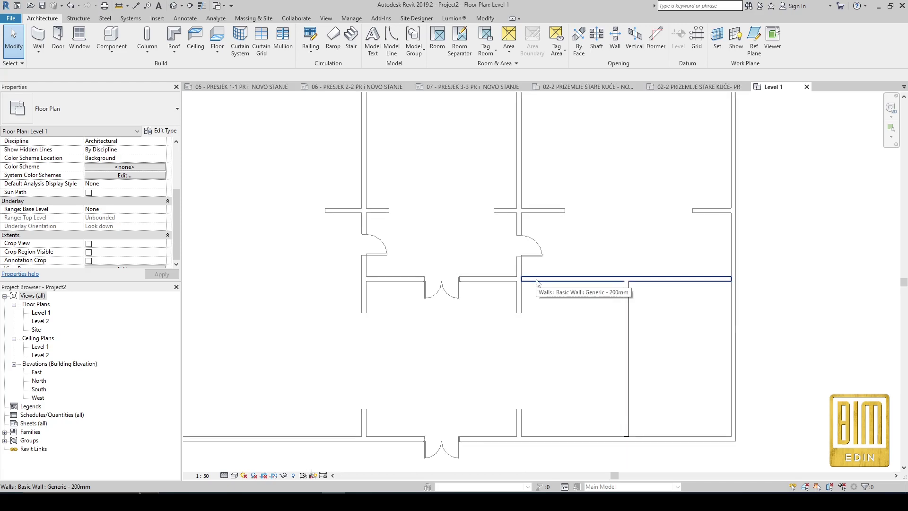
# - Place two doors in the new horizontal partition, one either side of the junction
pyautogui.click(58, 40)
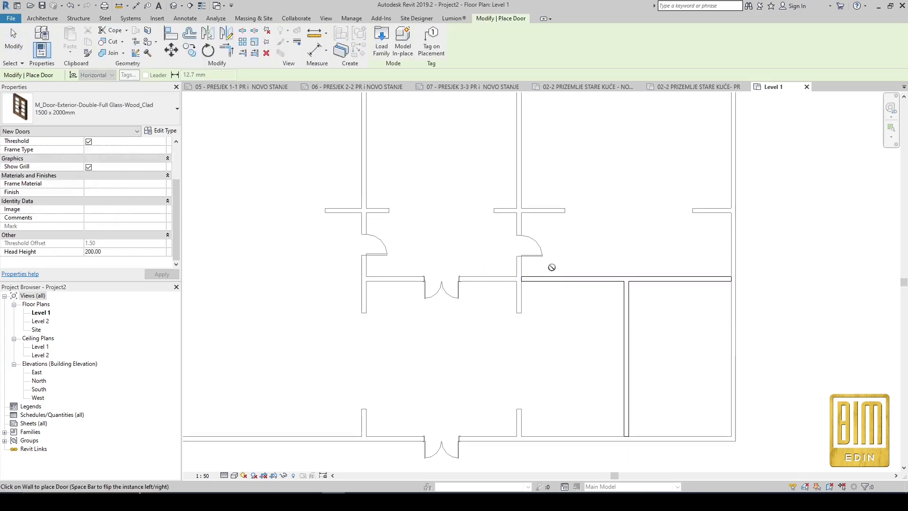
pyautogui.click(573, 280)
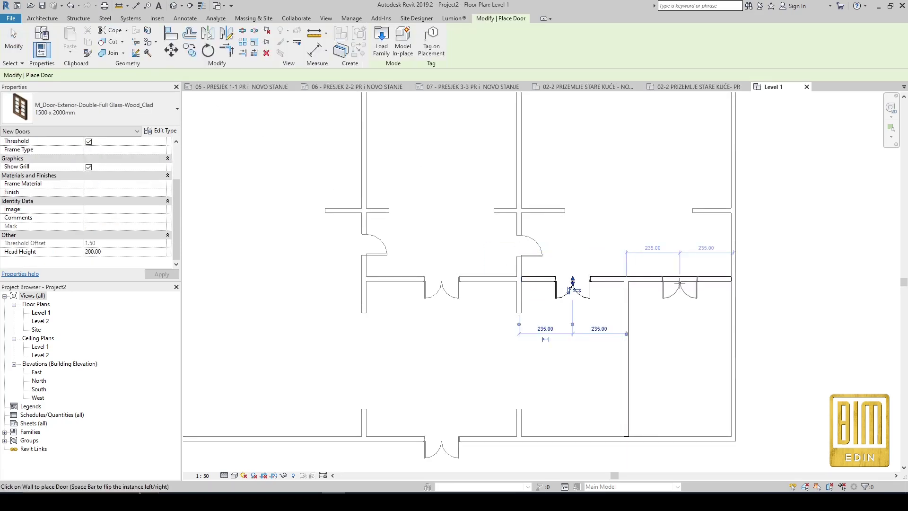
pyautogui.click(680, 280)
pyautogui.click(23, 42)
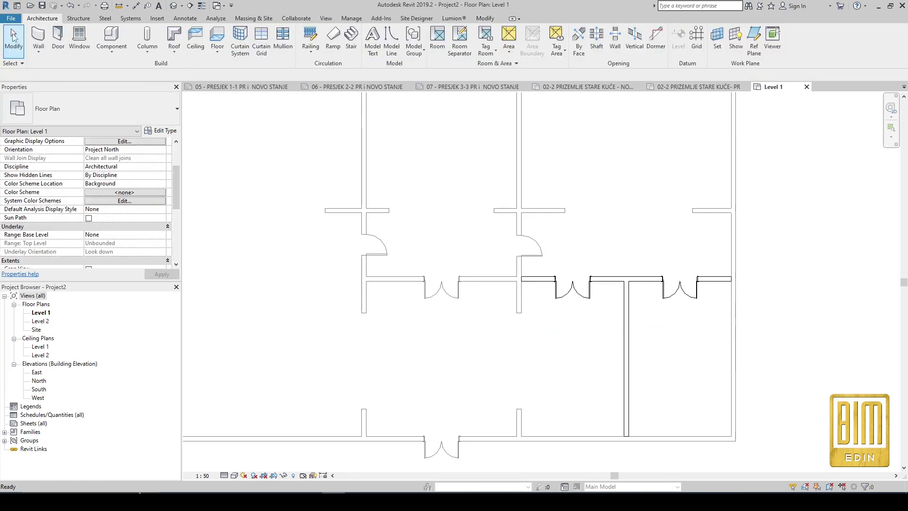
# - Match Type both new doors to the existing M_Single-Flush 0915 x 2134mm door
pyautogui.click(485, 18)
pyautogui.click(88, 53)
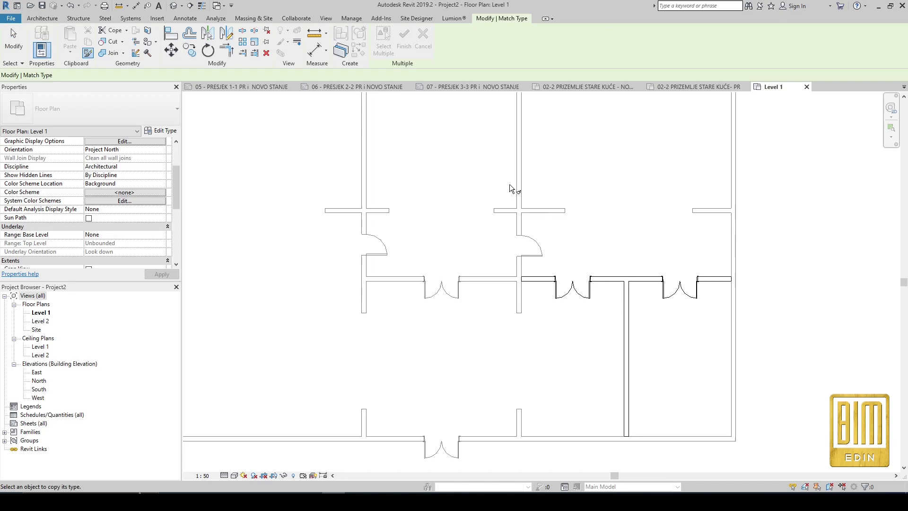
pyautogui.click(529, 246)
pyautogui.click(572, 290)
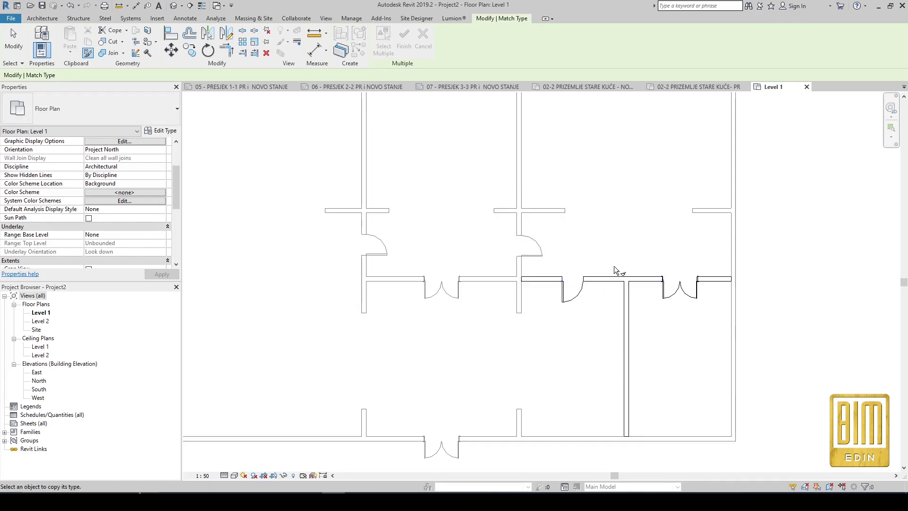
pyautogui.click(586, 294)
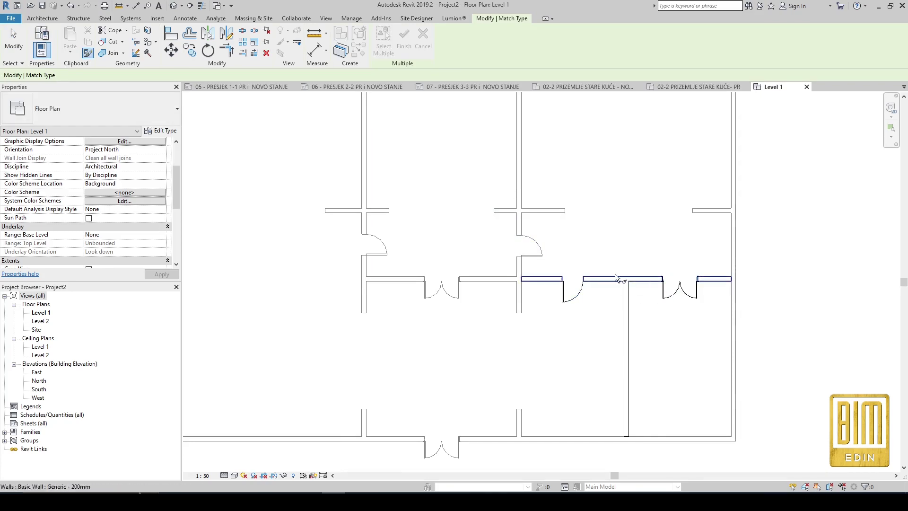
pyautogui.click(677, 290)
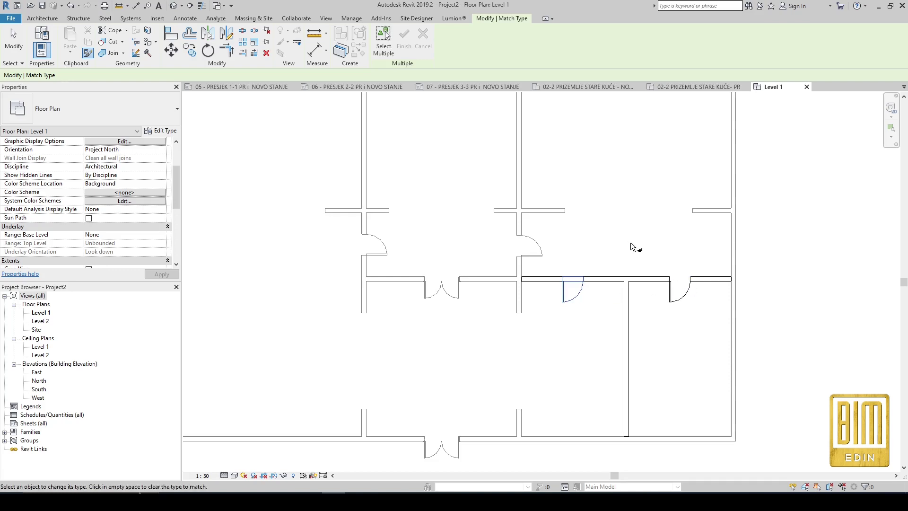
pyautogui.click(14, 40)
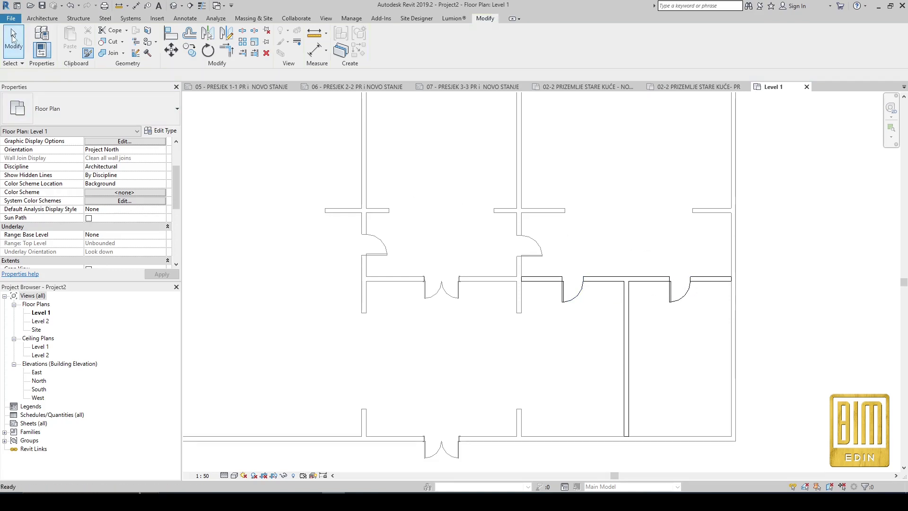
# - Slide both new doors toward the vertical partition, flipping the right door's swing
pyautogui.click(681, 291)
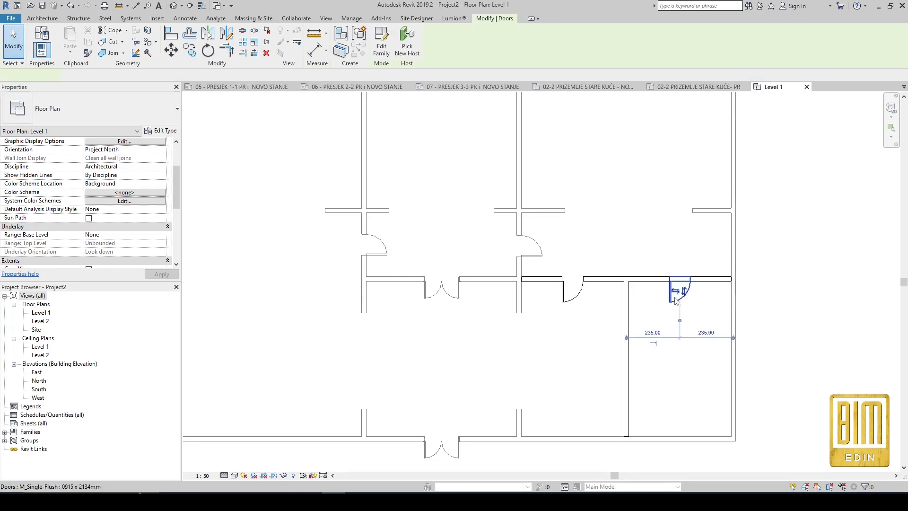
pyautogui.click(573, 292)
pyautogui.scroll(-2, 572, 296)
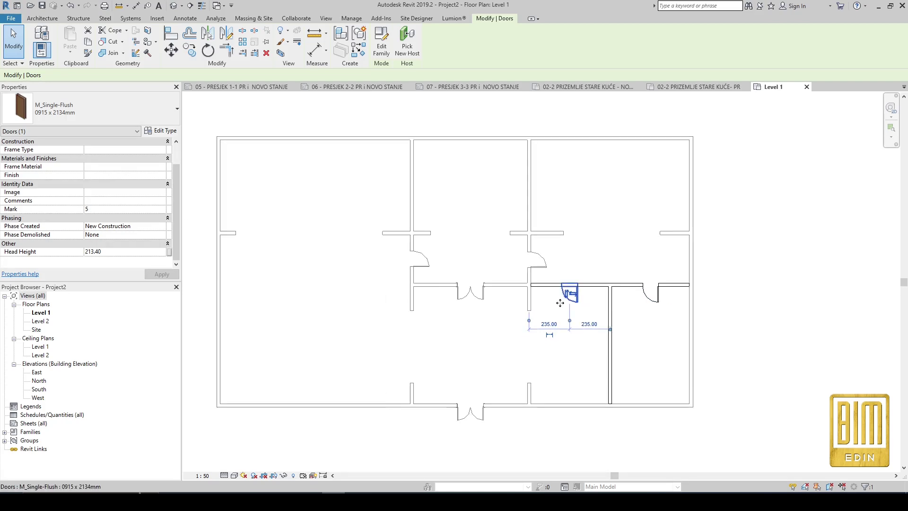
pyautogui.press('Escape')
pyautogui.scroll(2, 580, 292)
pyautogui.click(576, 292)
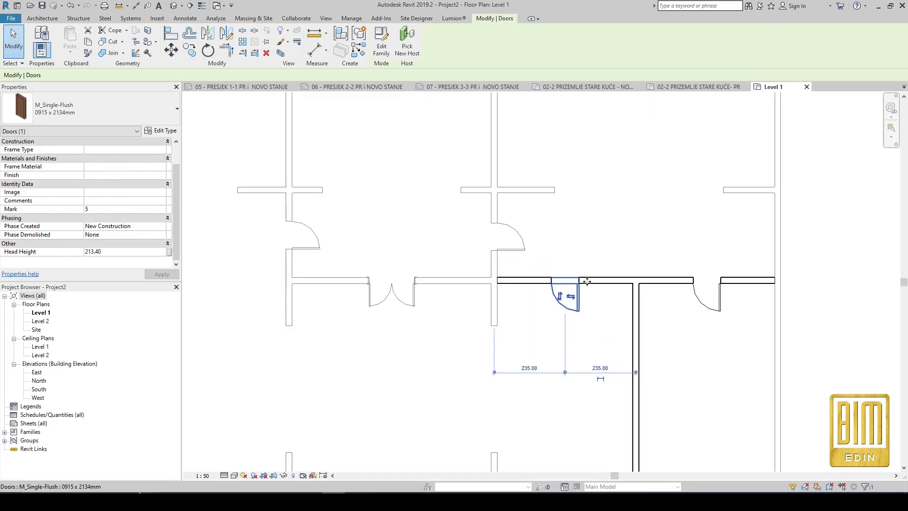
pyautogui.moveTo(573, 284); pyautogui.dragTo(612, 284)
pyautogui.press('Escape')
pyautogui.scroll(2, 680, 297)
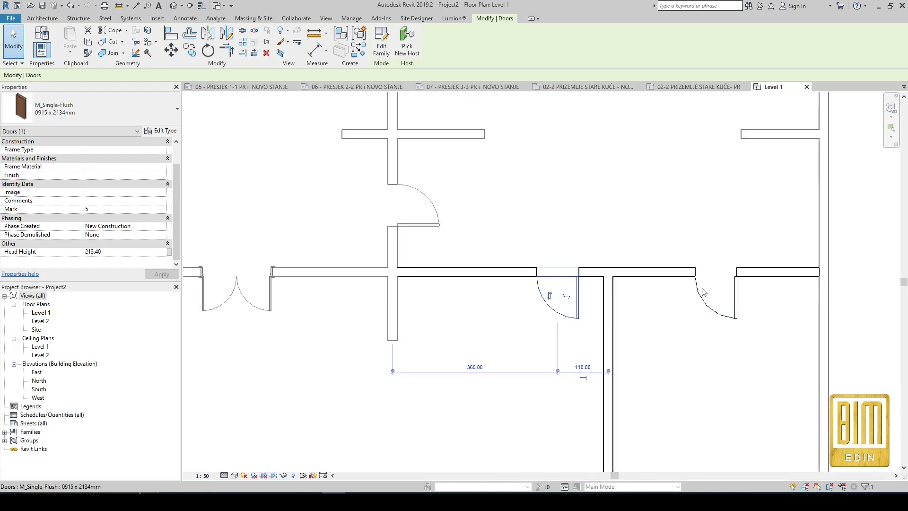
pyautogui.click(714, 295)
pyautogui.click(724, 296)
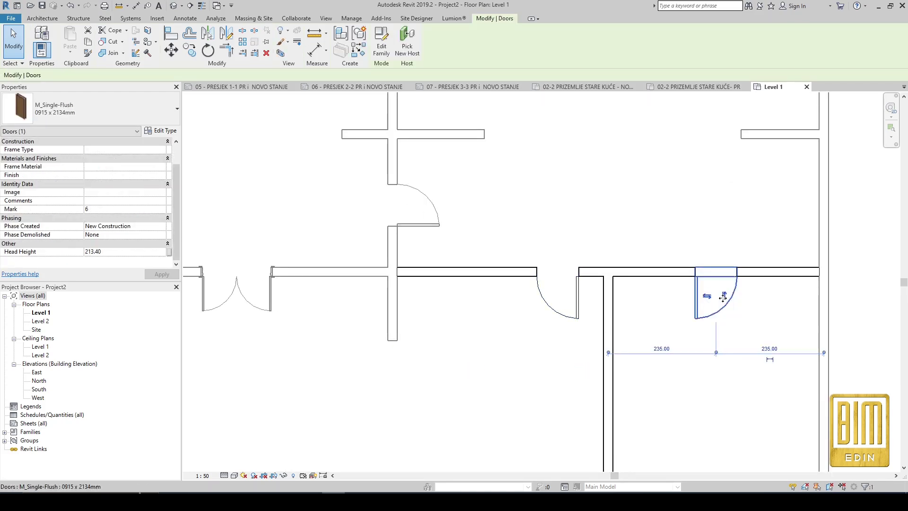
pyautogui.moveTo(710, 279); pyautogui.dragTo(650, 275)
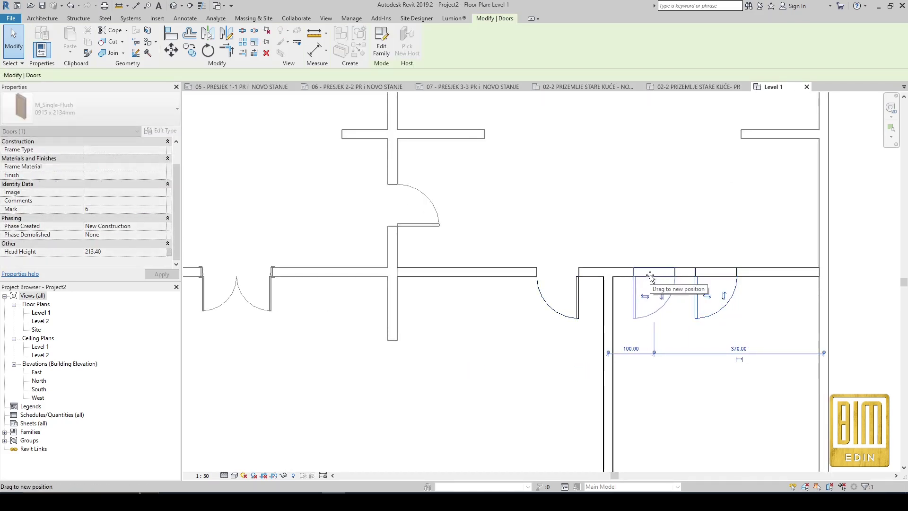
# - Set each door's edge 30 from the vertical partition using its temporary dimension
pyautogui.click(577, 292)
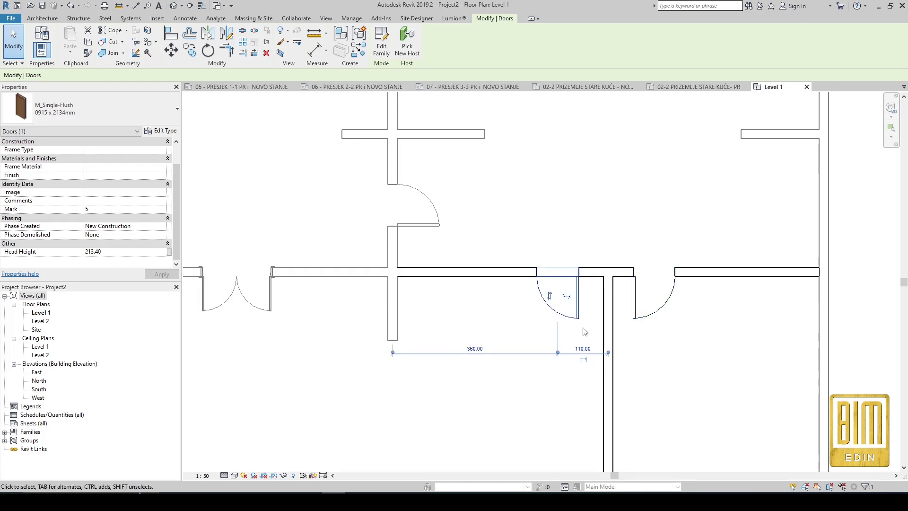
pyautogui.moveTo(558, 352)
pyautogui.mouseDown()
pyautogui.moveTo(578, 352)
pyautogui.moveTo(595, 271)
pyautogui.moveTo(606, 280)
pyautogui.mouseUp()
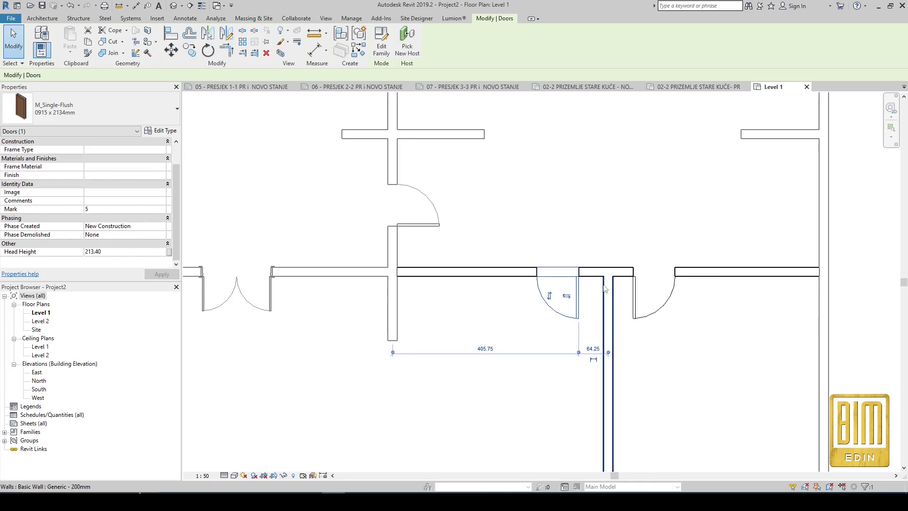
pyautogui.click(593, 349)
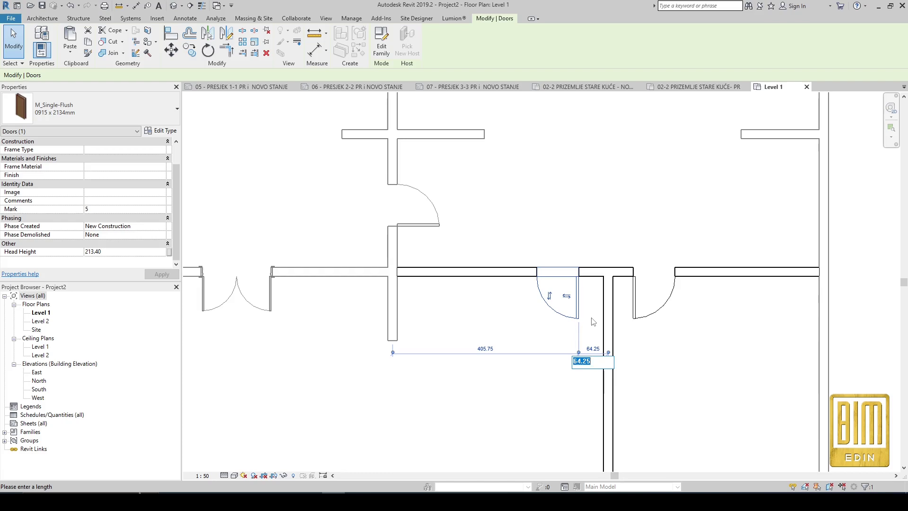
pyautogui.press('Return')
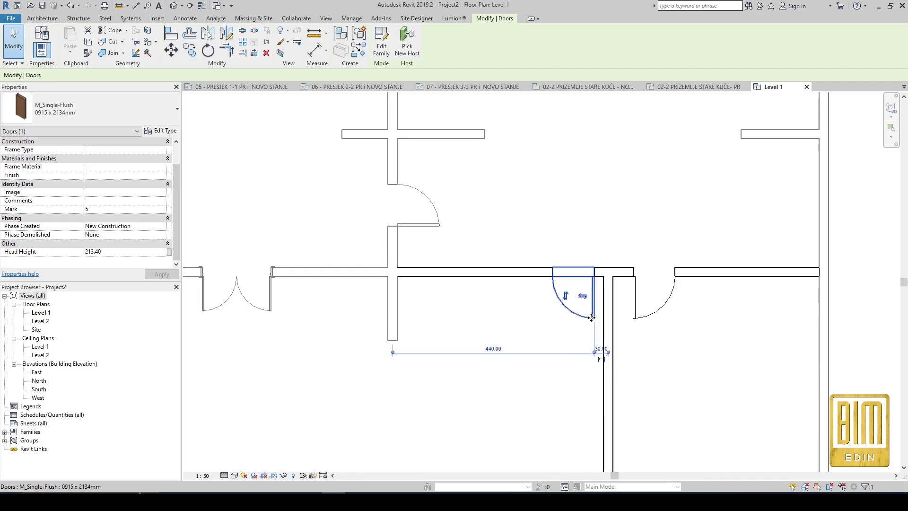
pyautogui.click(638, 294)
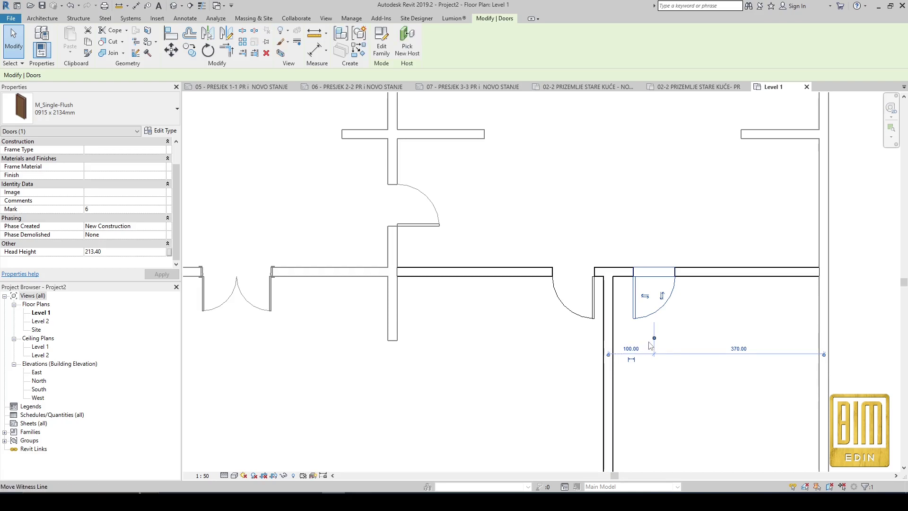
pyautogui.moveTo(648, 342); pyautogui.dragTo(632, 339)
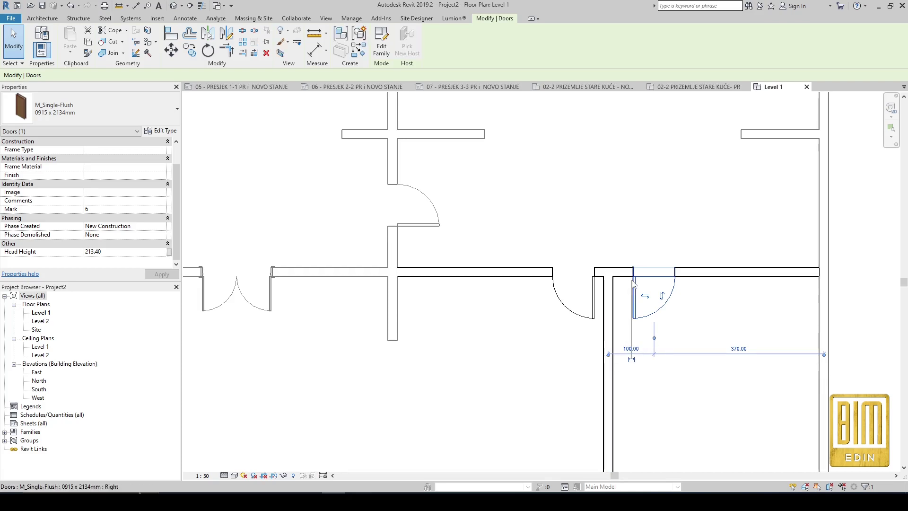
pyautogui.click(627, 349)
pyautogui.write('40')
pyautogui.press('Return')
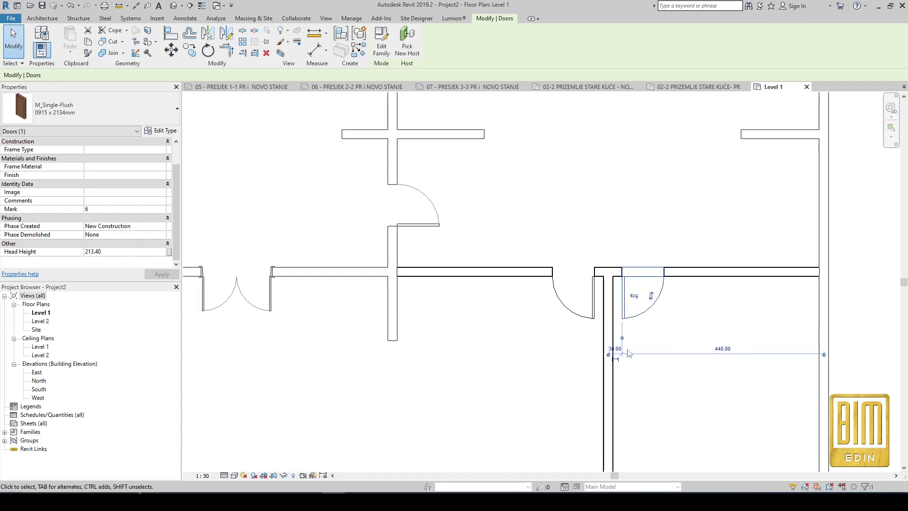
pyautogui.click(570, 239)
pyautogui.scroll(-2, 570, 240)
pyautogui.scroll(-3, 558, 255)
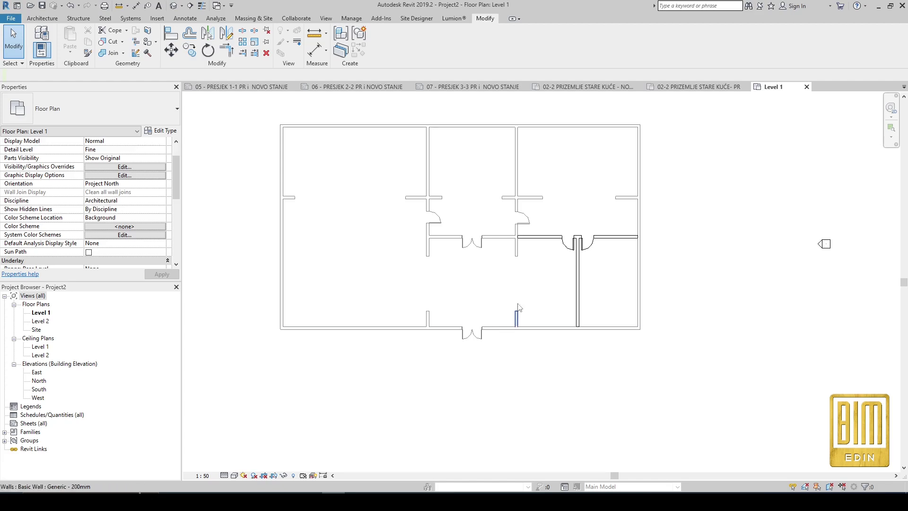
# - Select the vertical partition wall and start a Copy, then cancel it
pyautogui.scroll(2, 520, 283)
pyautogui.scroll(2, 518, 255)
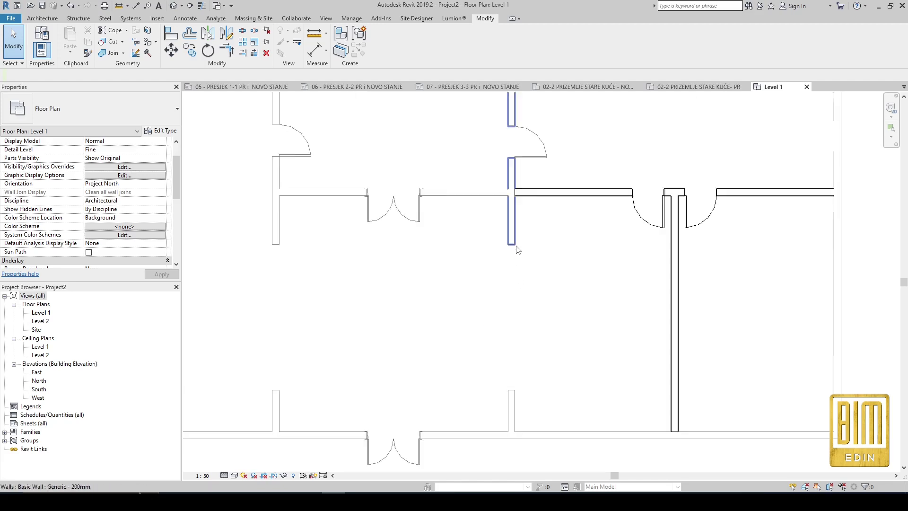
pyautogui.click(680, 271)
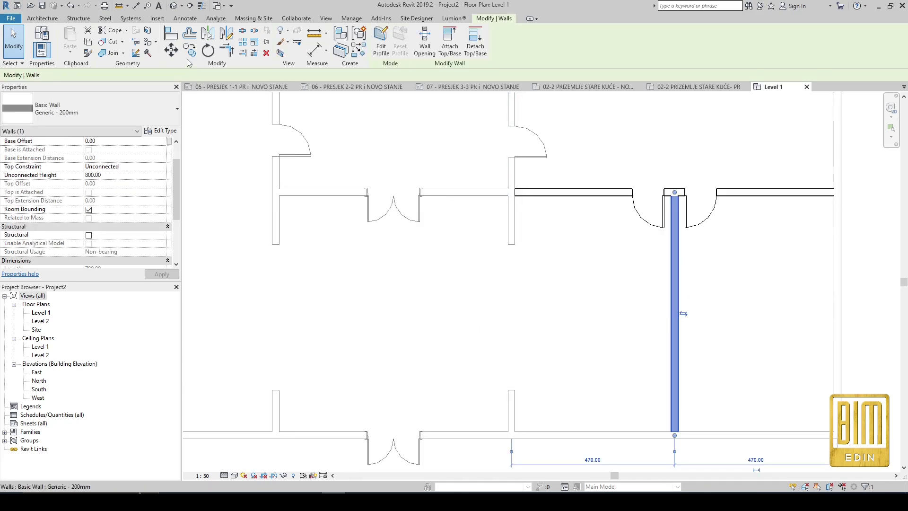
pyautogui.press('c')
pyautogui.press('o')
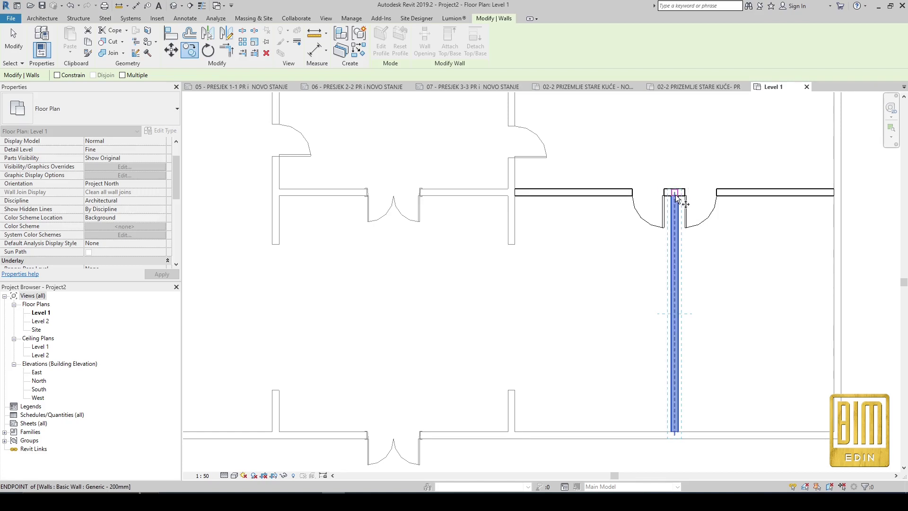
pyautogui.click(42, 18)
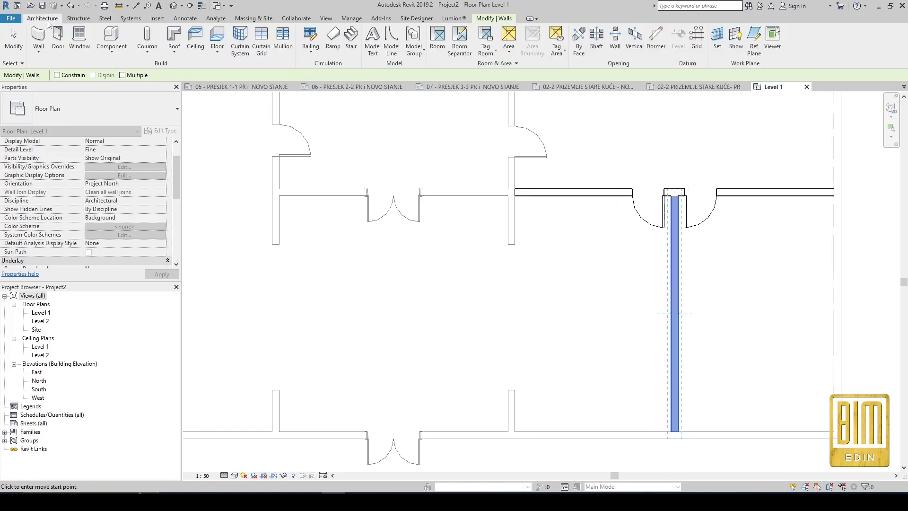
# - Draw two vertical walls lining both sides of the lower middle room
pyautogui.click(33, 38)
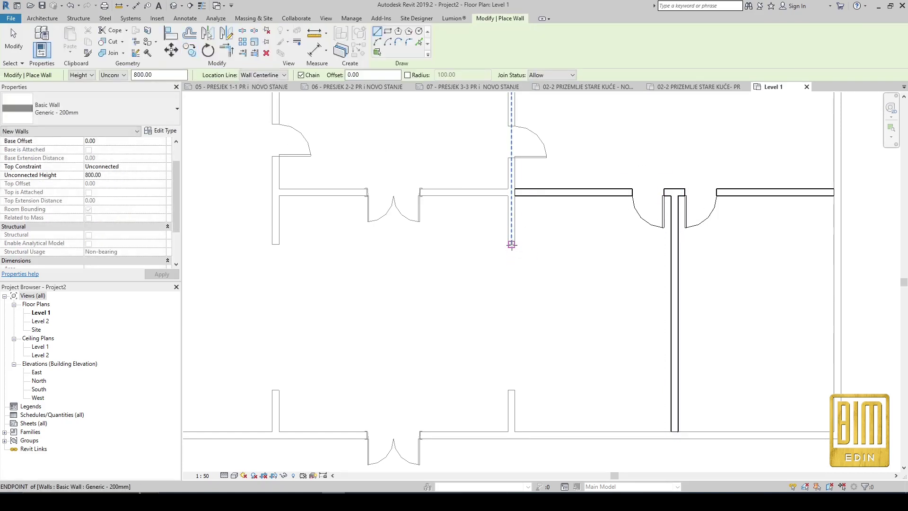
pyautogui.click(511, 245)
pyautogui.click(511, 390)
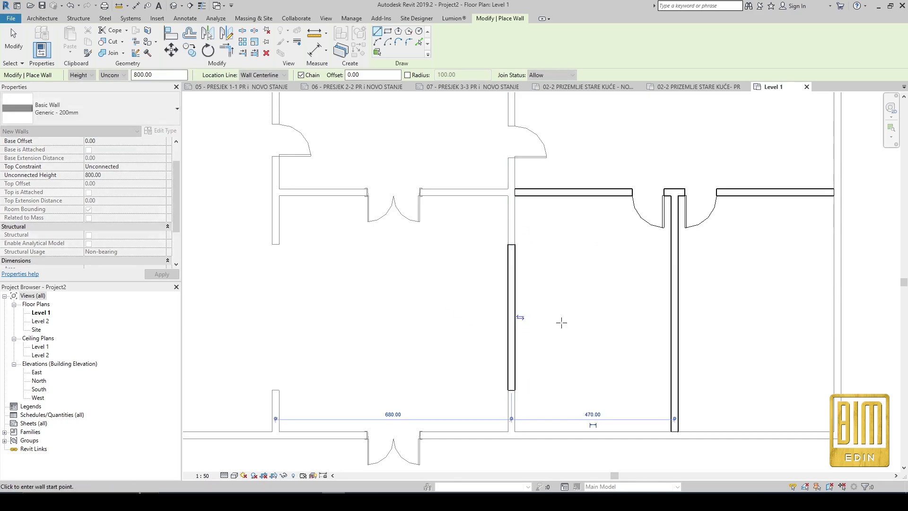
pyautogui.press('Escape')
pyautogui.scroll(2, 369, 282)
pyautogui.click(397, 257)
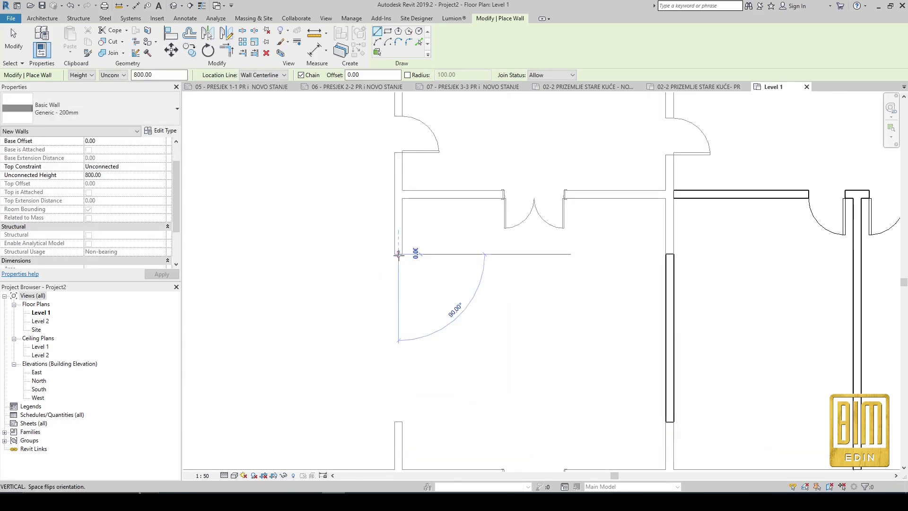
pyautogui.scroll(-2, 399, 264)
pyautogui.click(398, 365)
pyautogui.press('Escape')
pyautogui.scroll(-2, 438, 308)
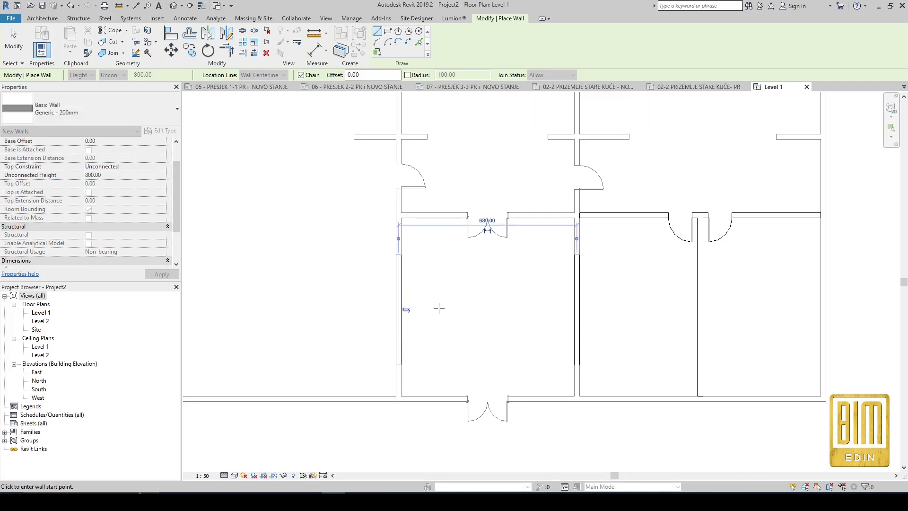
# - Draw a horizontal wall across the upper-right room to the right wall
pyautogui.scroll(2, 570, 213)
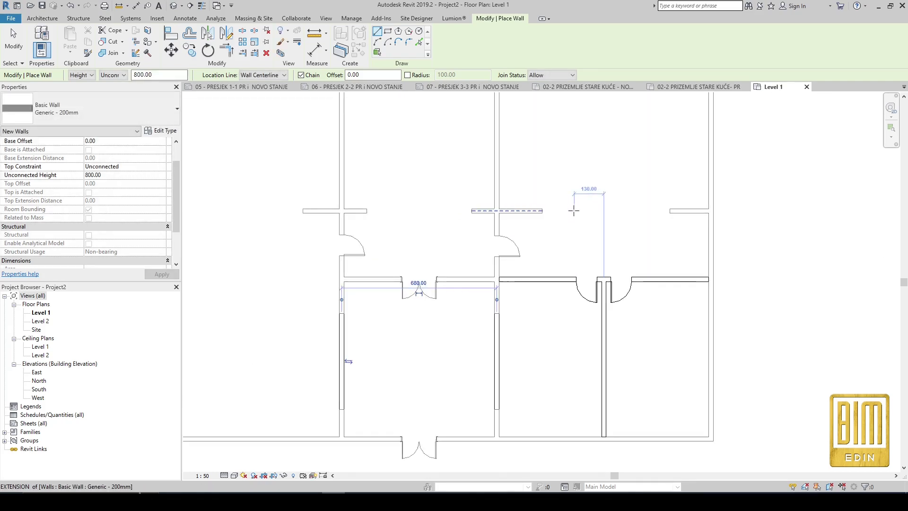
pyautogui.scroll(1, 570, 211)
pyautogui.click(539, 210)
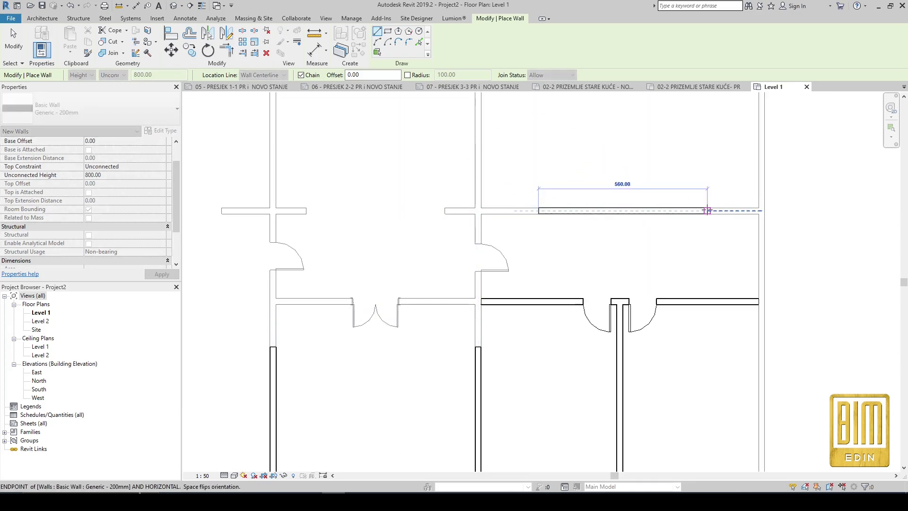
pyautogui.click(706, 211)
pyautogui.press('Escape')
pyautogui.scroll(-1, 563, 273)
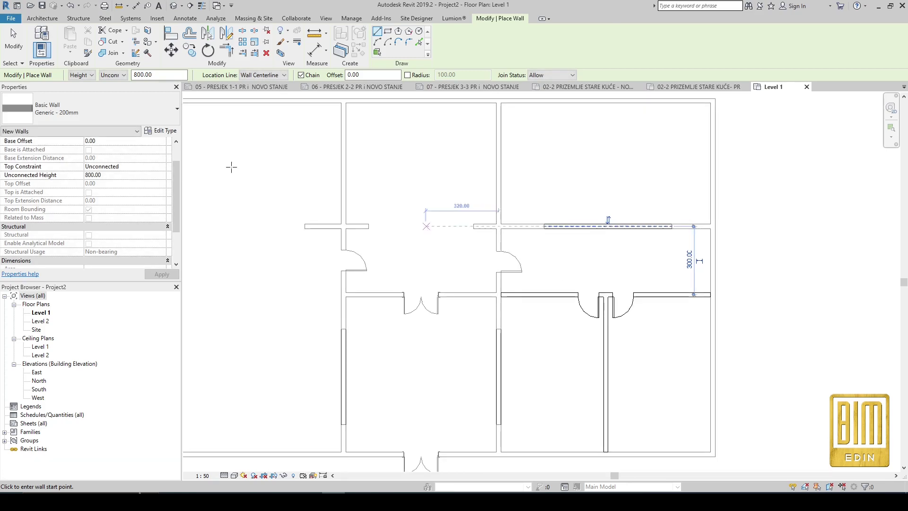
# - Place a door in the new upper-right horizontal wall
pyautogui.click(42, 18)
pyautogui.click(57, 33)
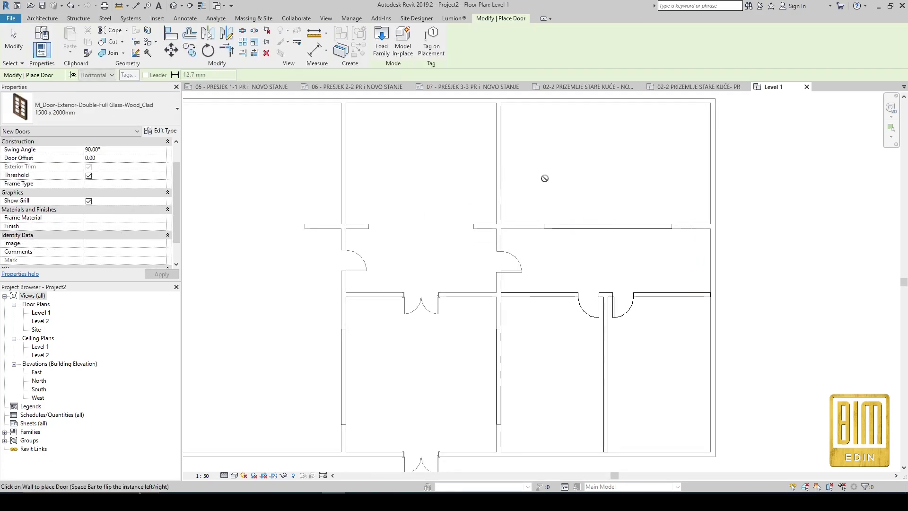
pyautogui.click(603, 228)
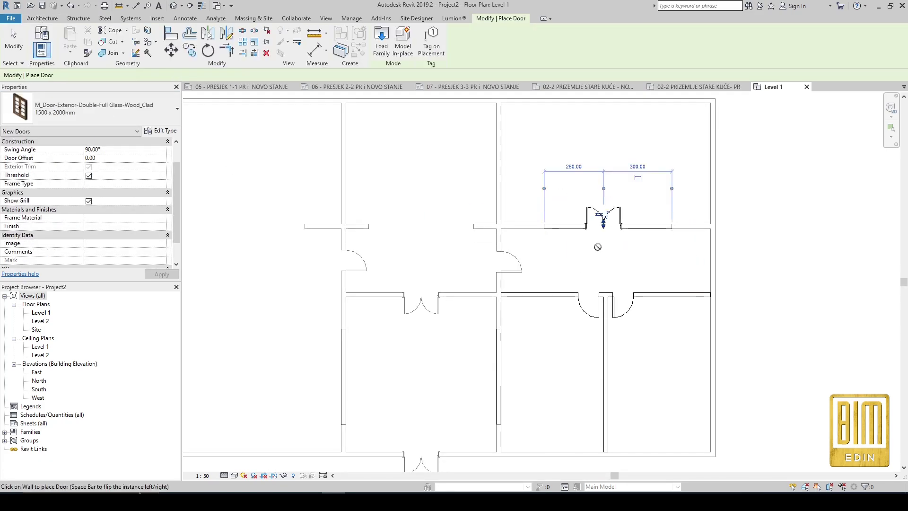
pyautogui.click(2, 47)
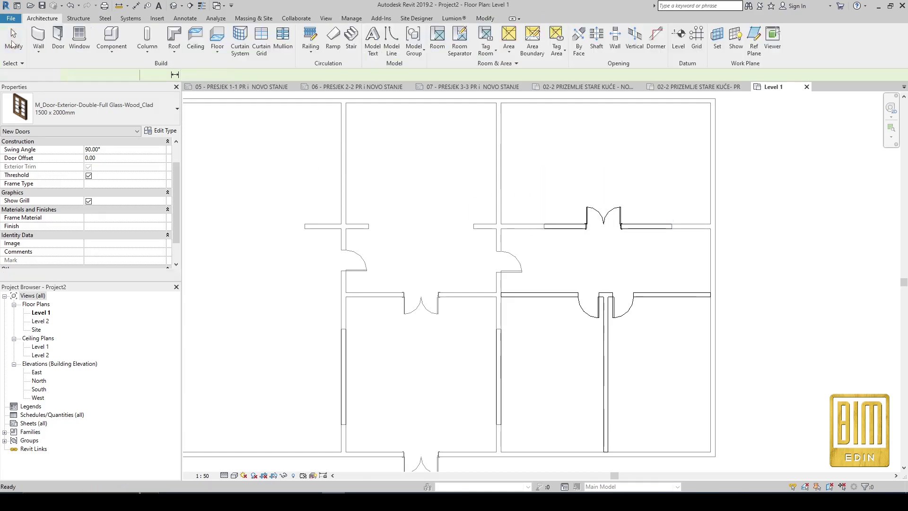
pyautogui.scroll(-1, 564, 257)
pyautogui.scroll(2, 586, 236)
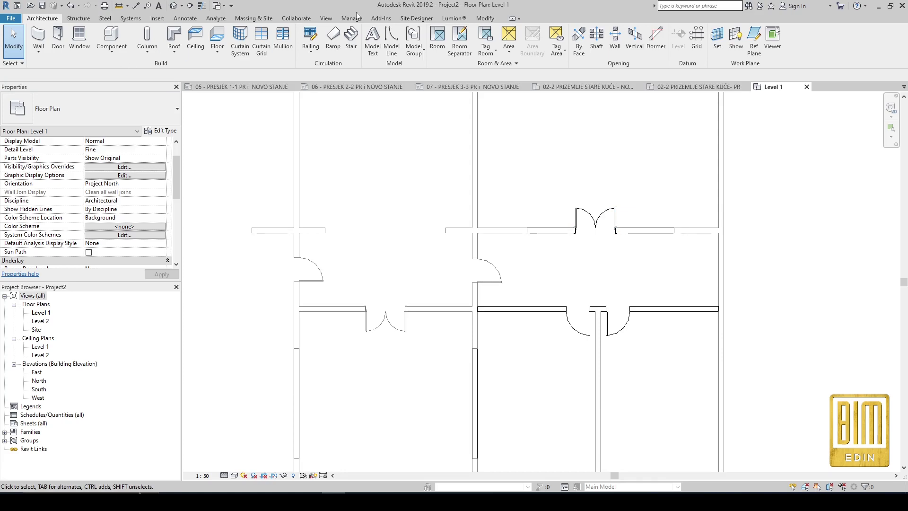
# - Match the upper door's type to the lower M_Single-Flush 0915 x 2134mm door
pyautogui.click(484, 18)
pyautogui.click(89, 54)
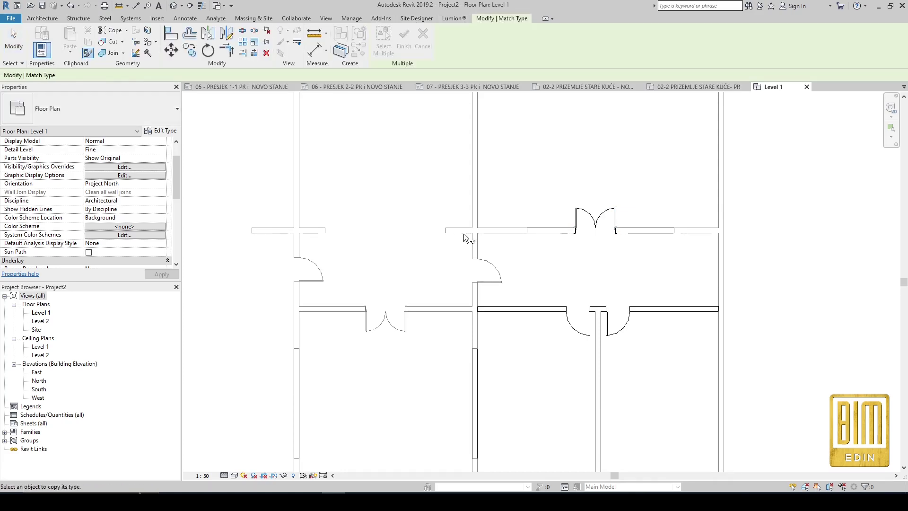
pyautogui.click(579, 328)
pyautogui.click(601, 234)
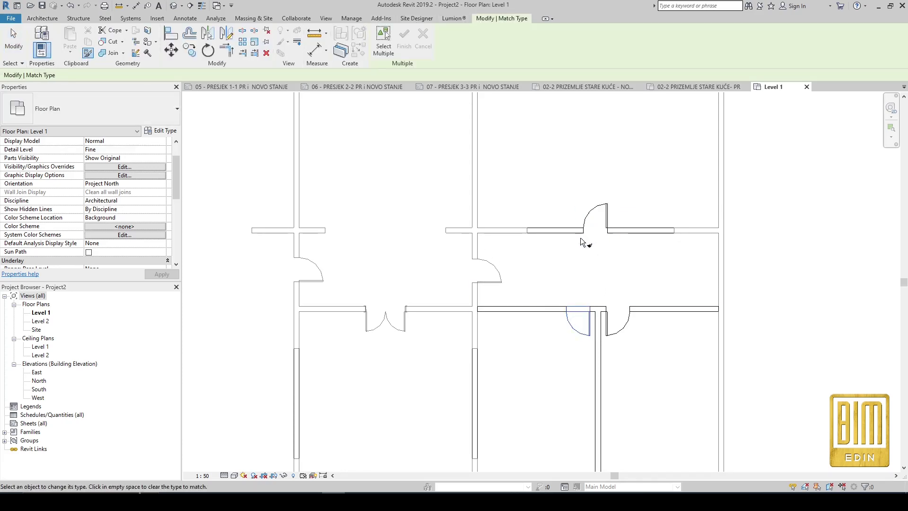
pyautogui.click(14, 41)
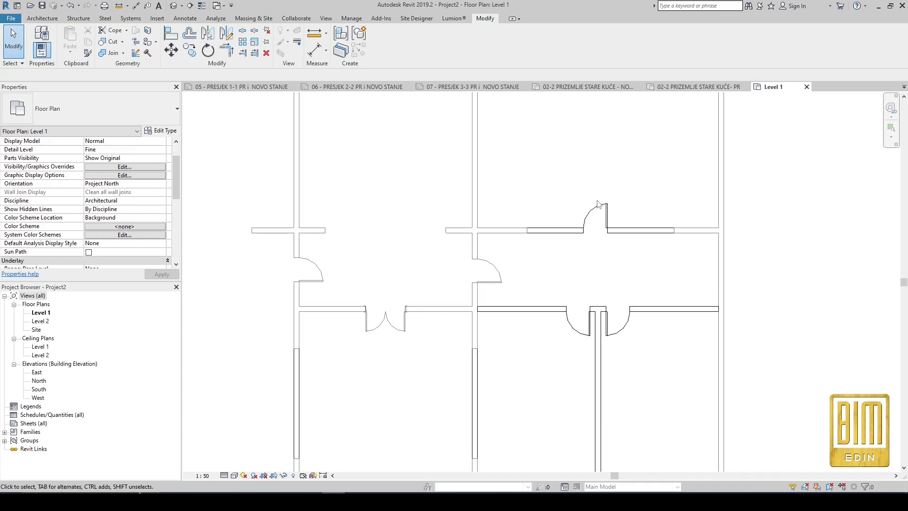
# - Slide the upper door left and align its centre with the lower door's centre
pyautogui.click(597, 227)
pyautogui.scroll(2, 599, 232)
pyautogui.moveTo(599, 232); pyautogui.dragTo(577, 235)
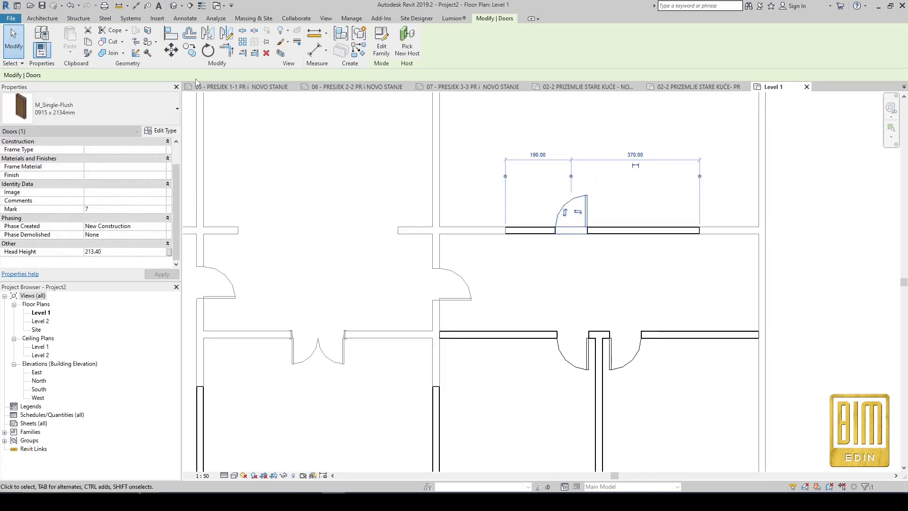
pyautogui.click(170, 32)
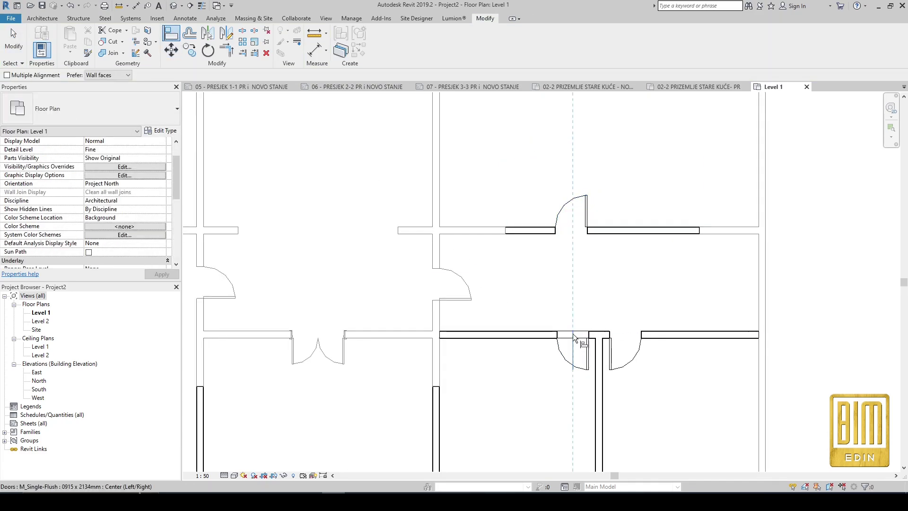
pyautogui.click(572, 334)
pyautogui.click(570, 232)
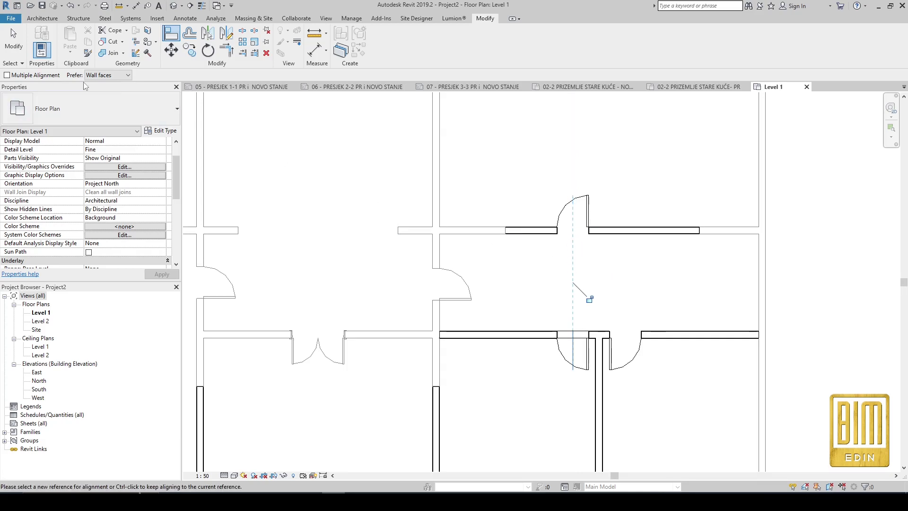
pyautogui.press('Escape')
pyautogui.scroll(-2, 588, 277)
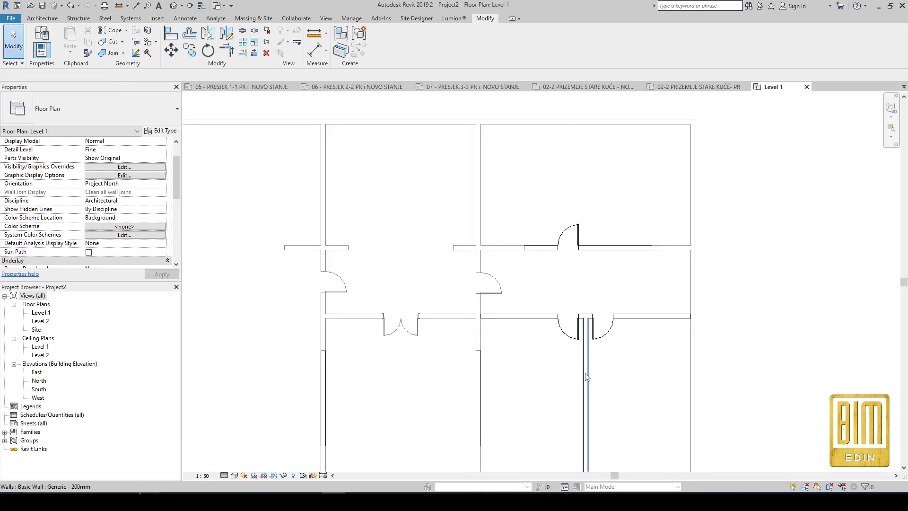
# - Draw a vertical wall from the upper door's centre line up to the top wall
pyautogui.click(586, 373)
pyautogui.click(52, 20)
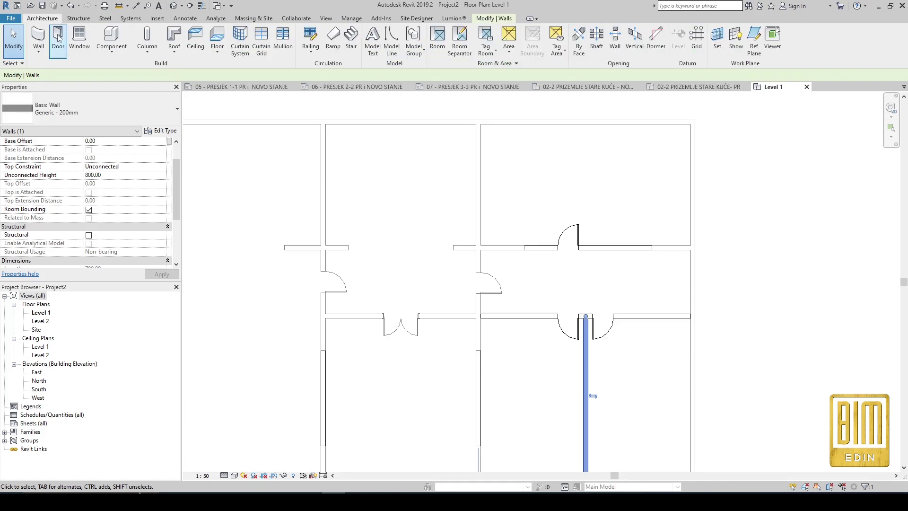
pyautogui.click(57, 37)
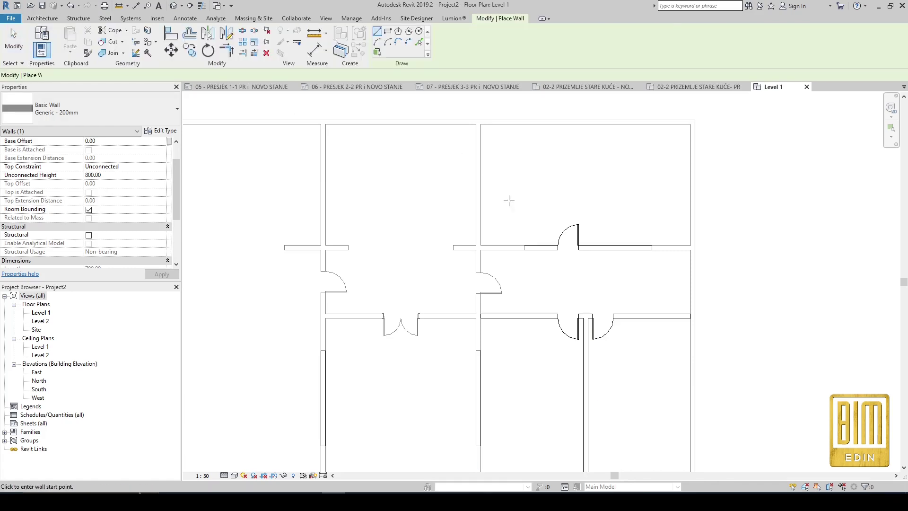
pyautogui.click(585, 245)
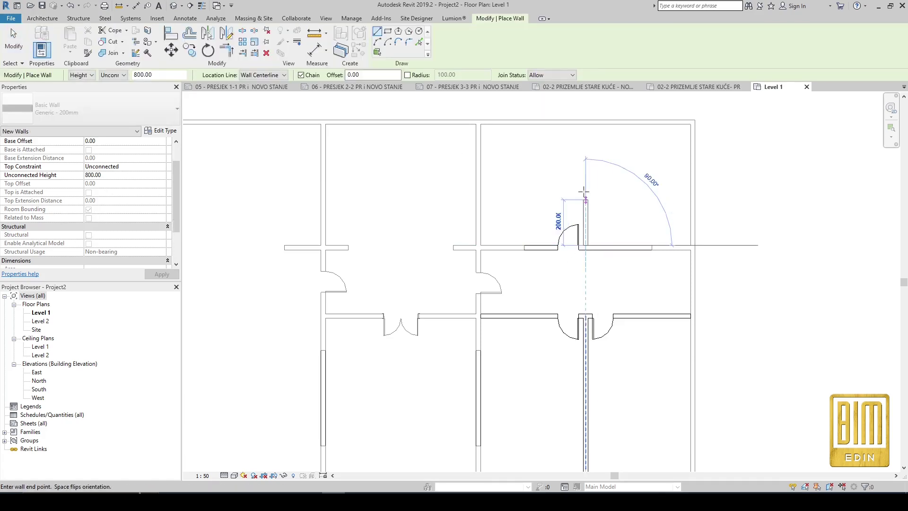
pyautogui.click(586, 124)
pyautogui.press('Escape')
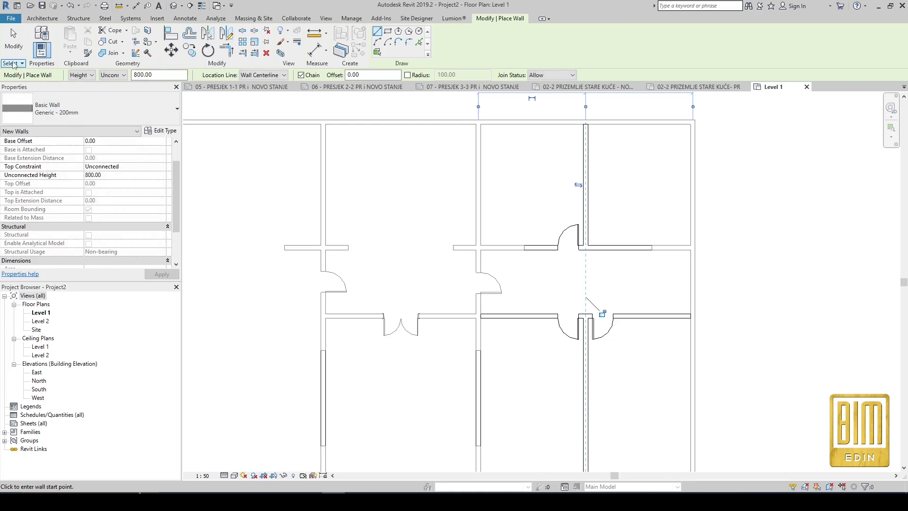
pyautogui.click(13, 42)
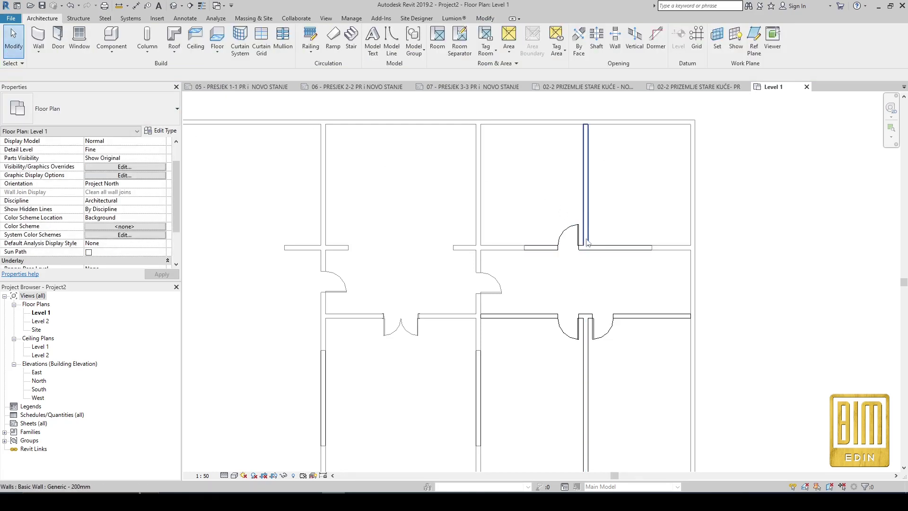
# - Mirror the upper door across the new vertical wall
pyautogui.click(569, 236)
pyautogui.click(226, 49)
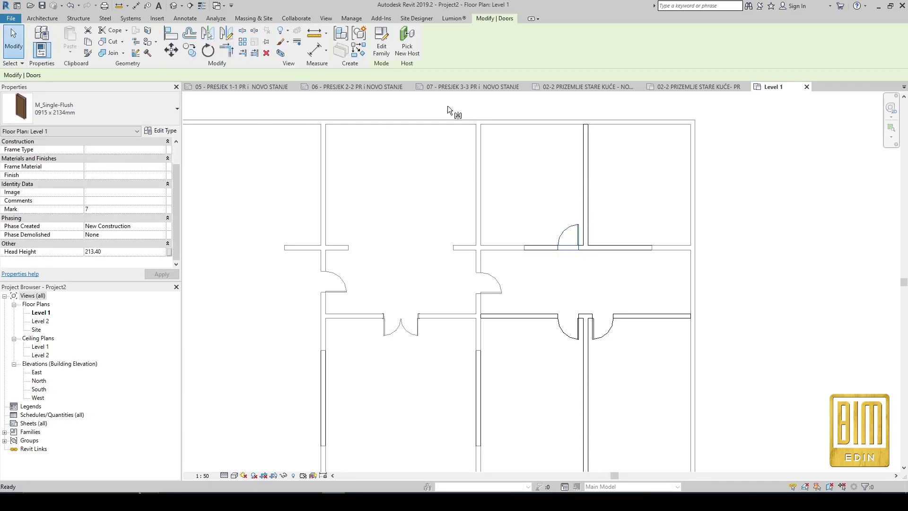
pyautogui.click(585, 205)
pyautogui.click(533, 209)
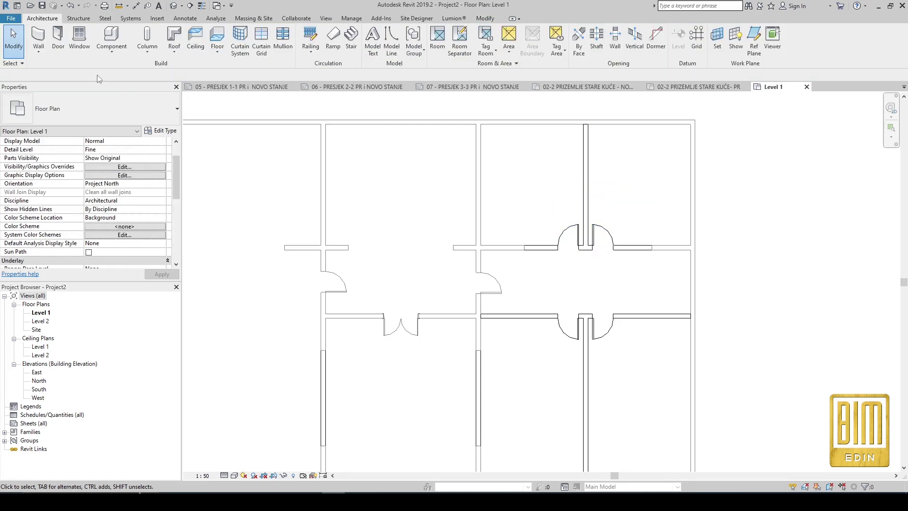
pyautogui.scroll(-1, 547, 181)
pyautogui.scroll(-2, 546, 181)
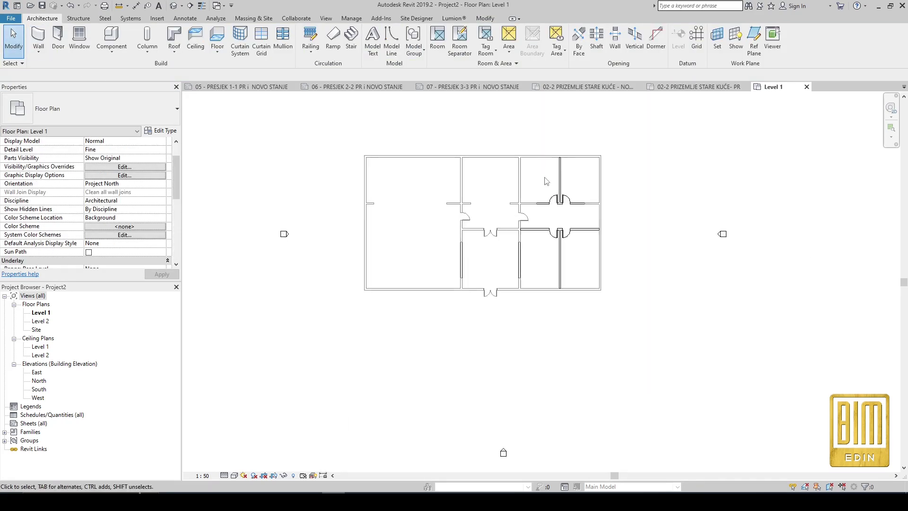
pyautogui.scroll(1, 395, 242)
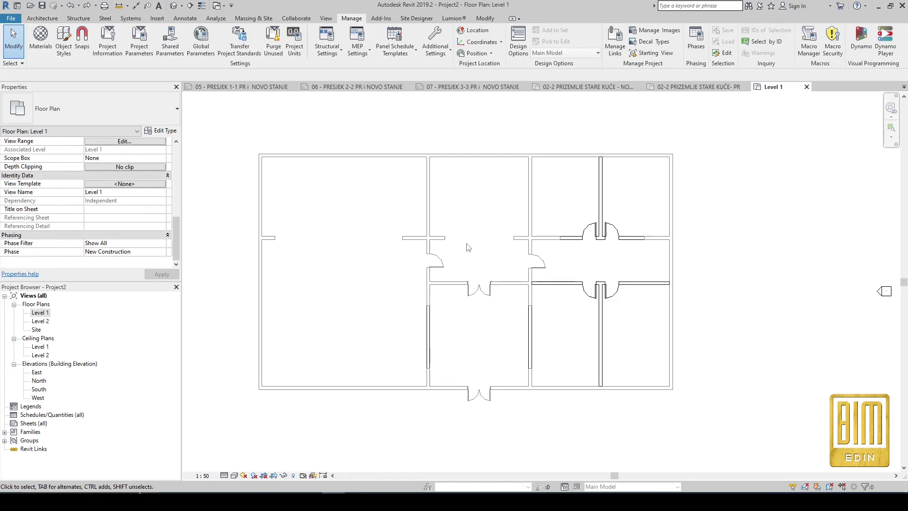
pyautogui.scroll(2, 469, 247)
pyautogui.scroll(-1, 490, 274)
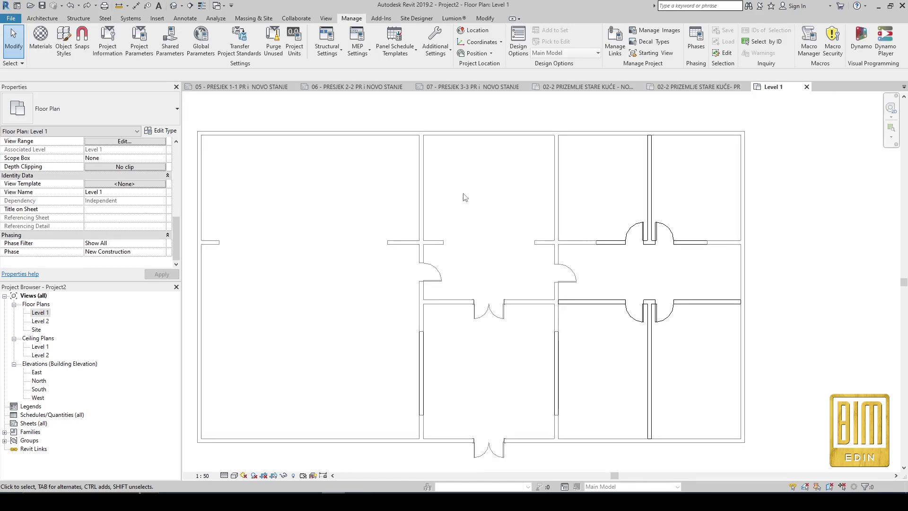
pyautogui.click(42, 18)
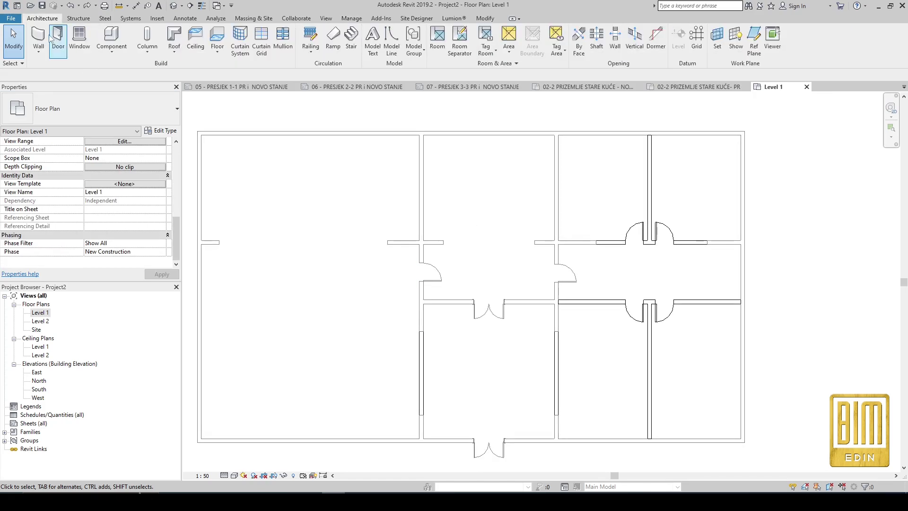
# - Draw a horizontal wall from the left wall's end to the next wall
pyautogui.click(39, 37)
pyautogui.scroll(2, 432, 244)
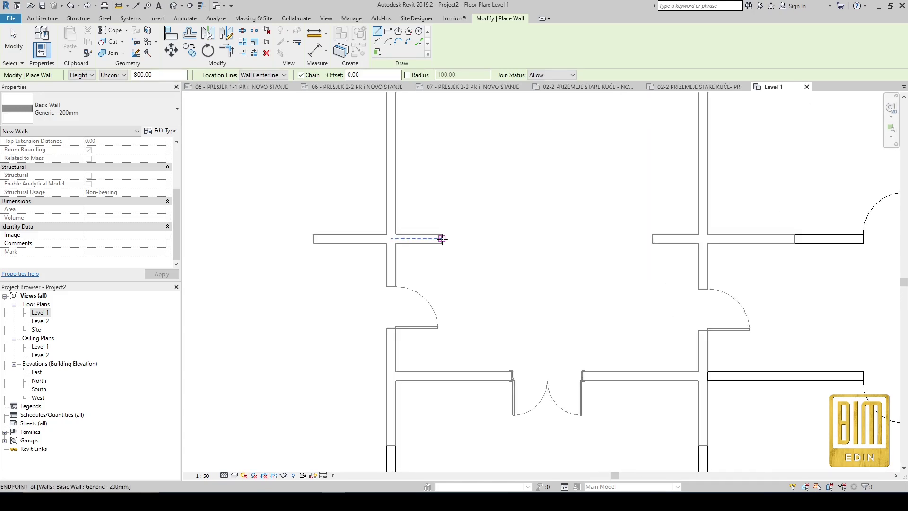
pyautogui.click(441, 239)
pyautogui.click(653, 238)
pyautogui.press('Escape')
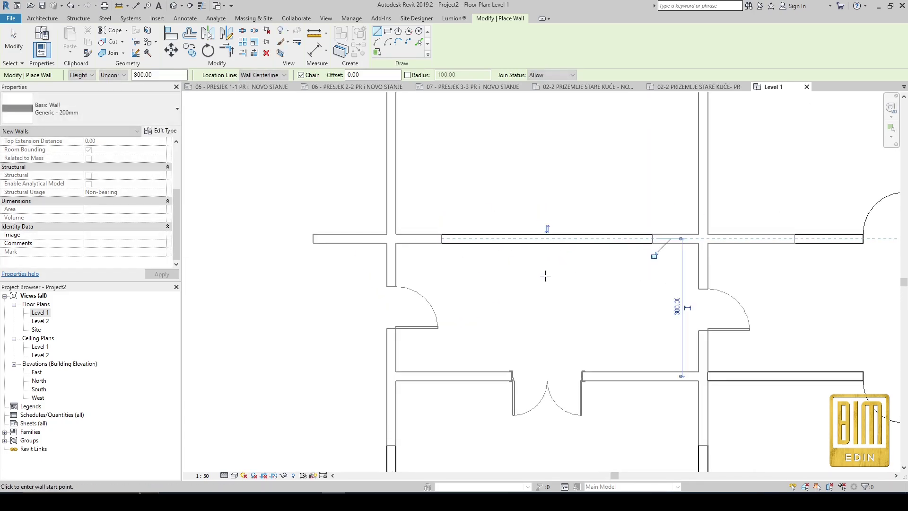
pyautogui.scroll(-2, 545, 276)
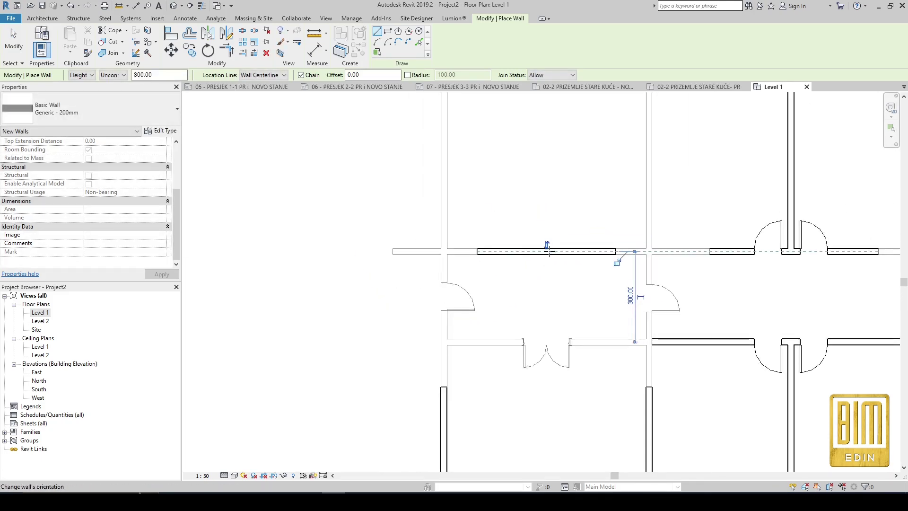
pyautogui.scroll(2, 548, 263)
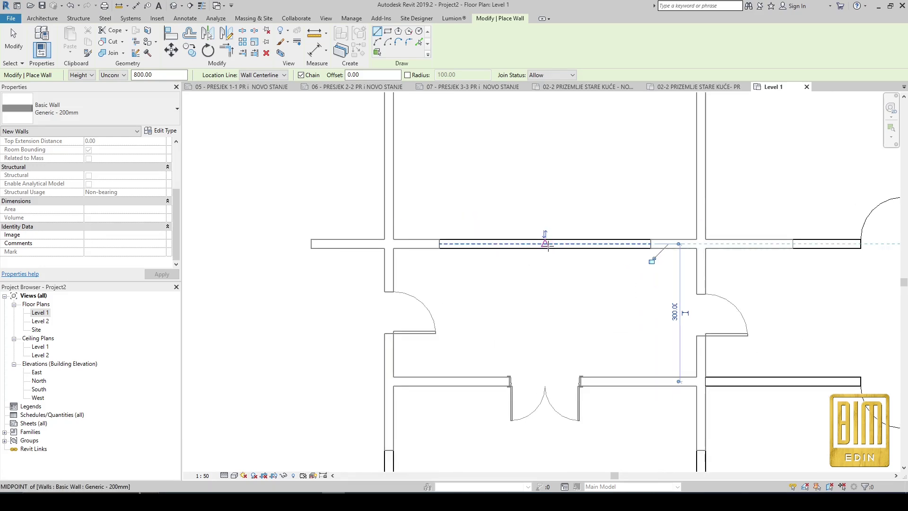
# - Draw a vertical partition from the wall's midpoint up to the top exterior wall
pyautogui.click(546, 243)
pyautogui.scroll(-2, 546, 244)
pyautogui.scroll(-2, 547, 244)
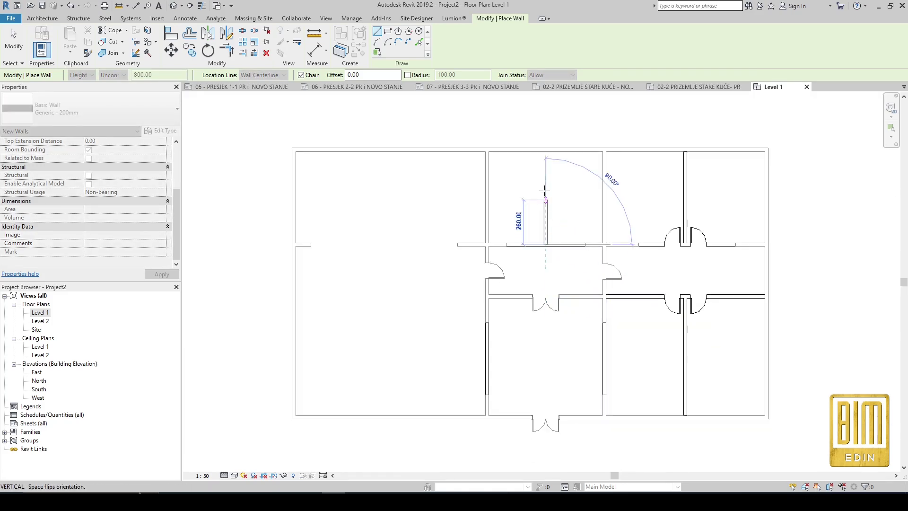
pyautogui.click(547, 152)
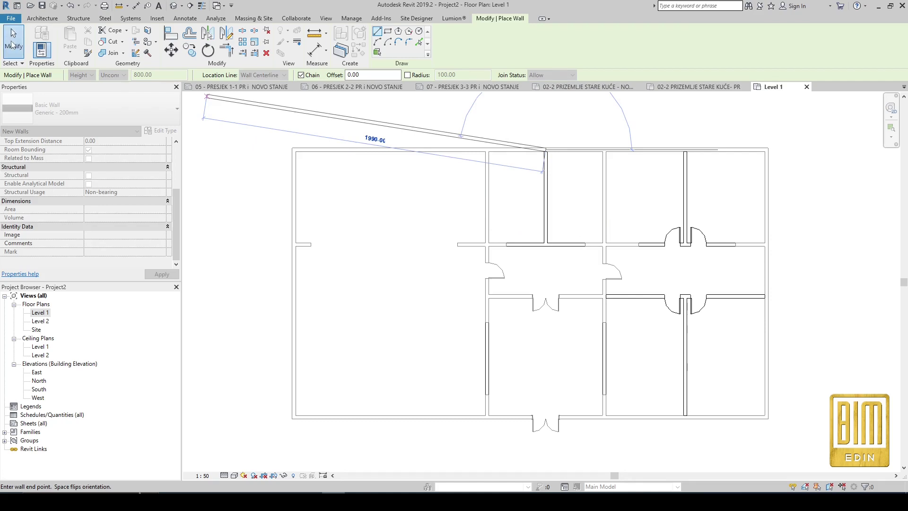
pyautogui.click(13, 46)
pyautogui.scroll(1, 606, 255)
# - Copy the pair of single flush doors 800 to the left beside the new partition
pyautogui.click(693, 233)
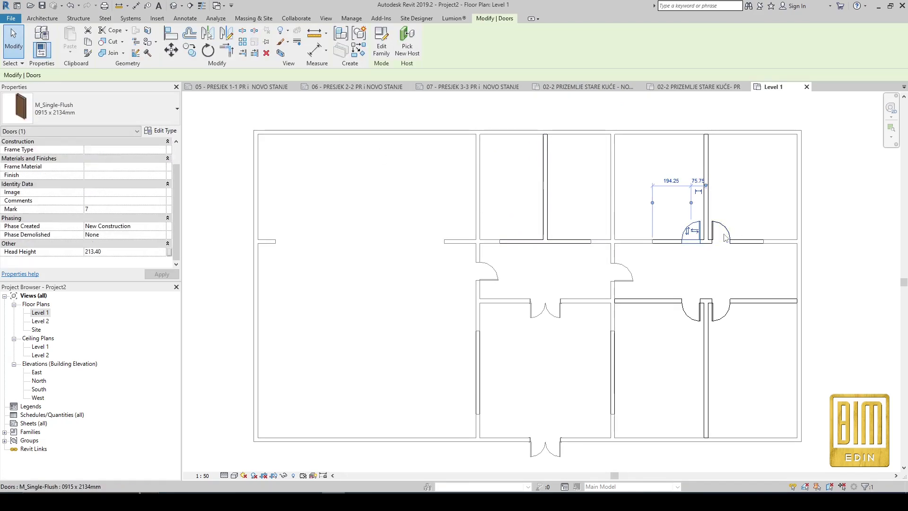
pyautogui.keyDown('ctrl'); pyautogui.click(723, 233); pyautogui.keyUp('ctrl')
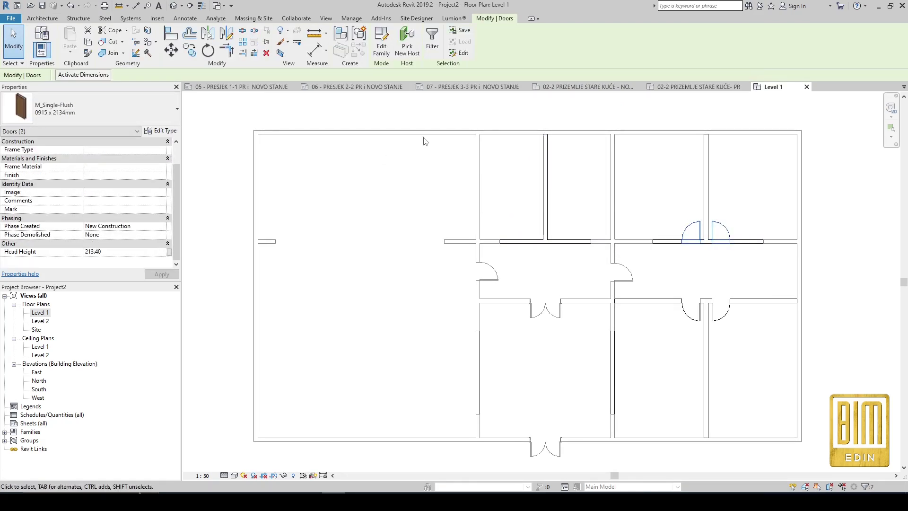
pyautogui.press('c')
pyautogui.press('o')
pyautogui.scroll(2, 706, 244)
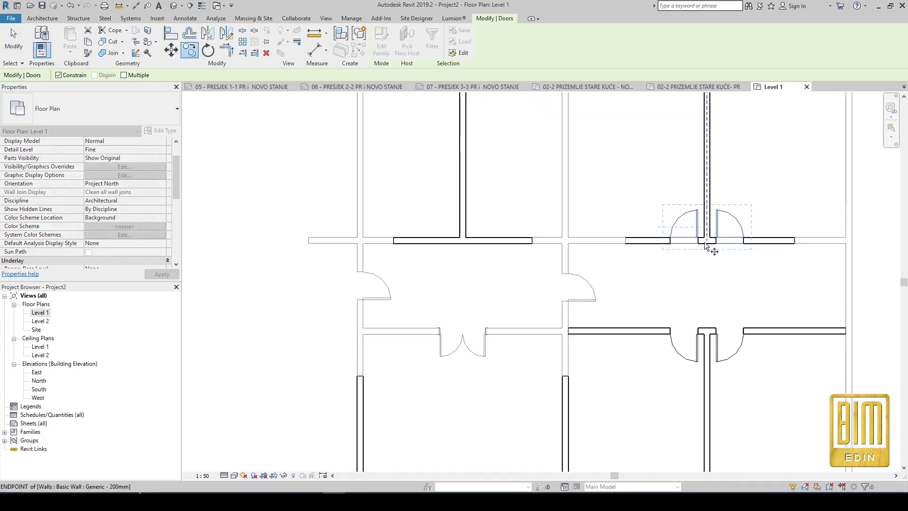
pyautogui.scroll(2, 706, 243)
pyautogui.click(708, 240)
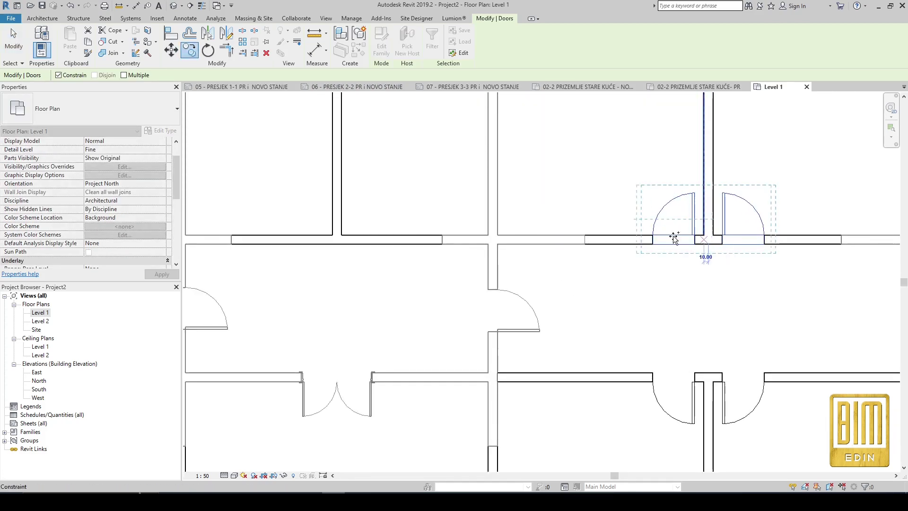
pyautogui.click(341, 236)
pyautogui.scroll(-2, 427, 295)
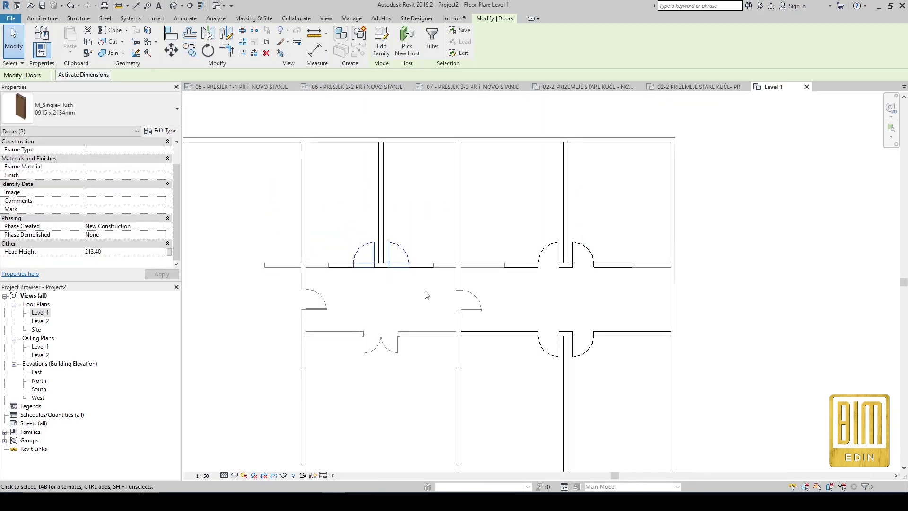
pyautogui.click(427, 295)
pyautogui.scroll(-1, 661, 278)
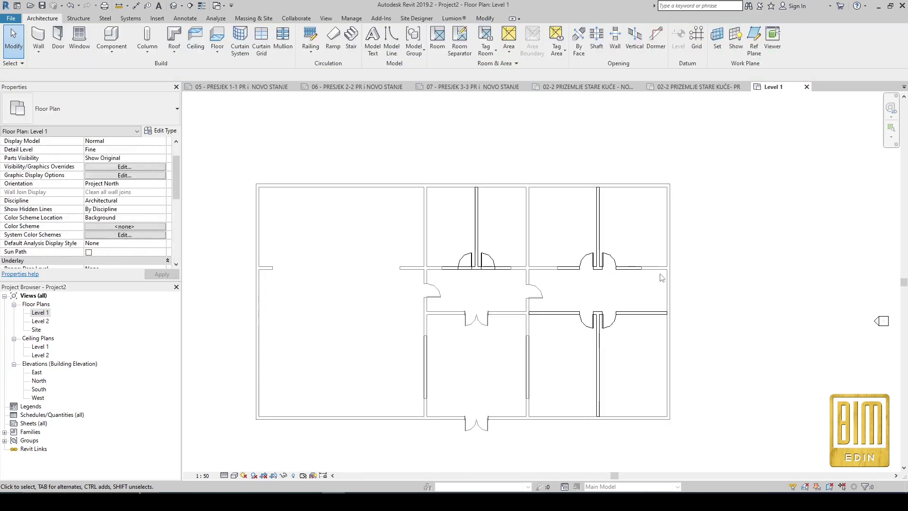
pyautogui.scroll(1, 443, 316)
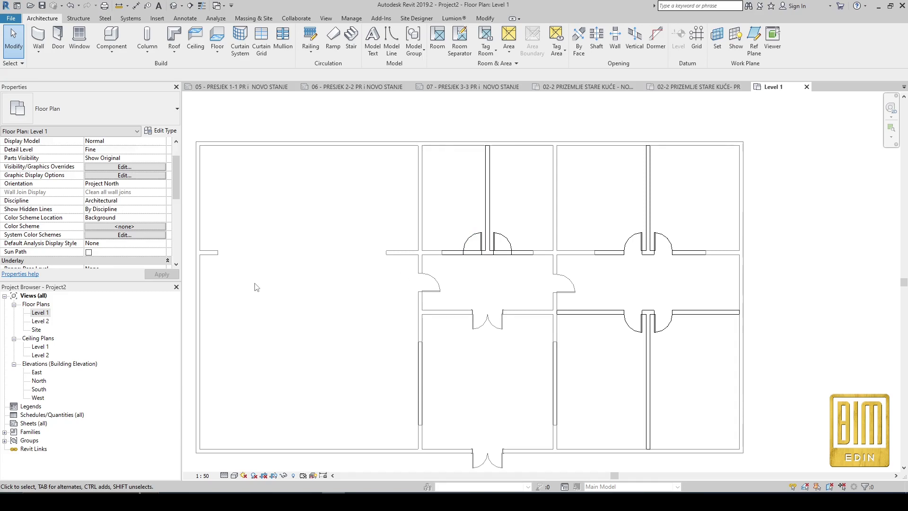
pyautogui.click(402, 254)
pyautogui.scroll(-1, 378, 263)
pyautogui.scroll(1, 323, 261)
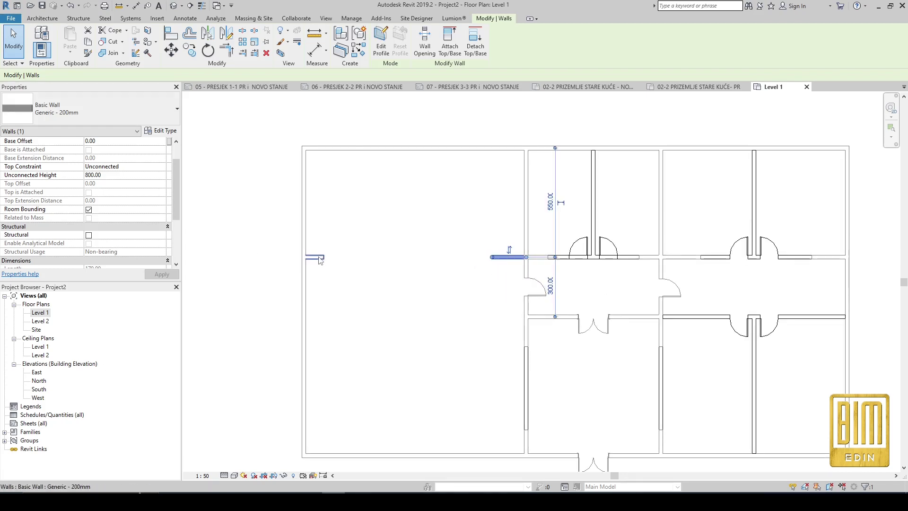
pyautogui.click(322, 259)
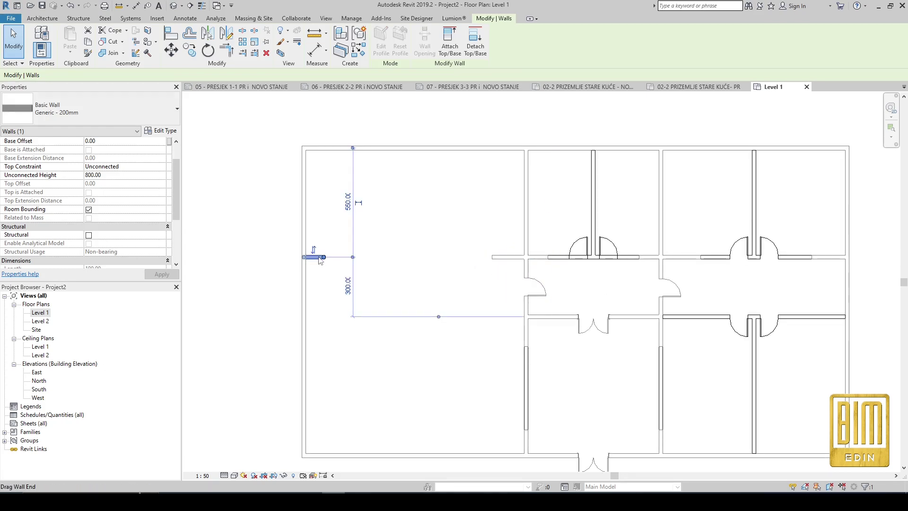
pyautogui.click(185, 18)
pyautogui.click(238, 42)
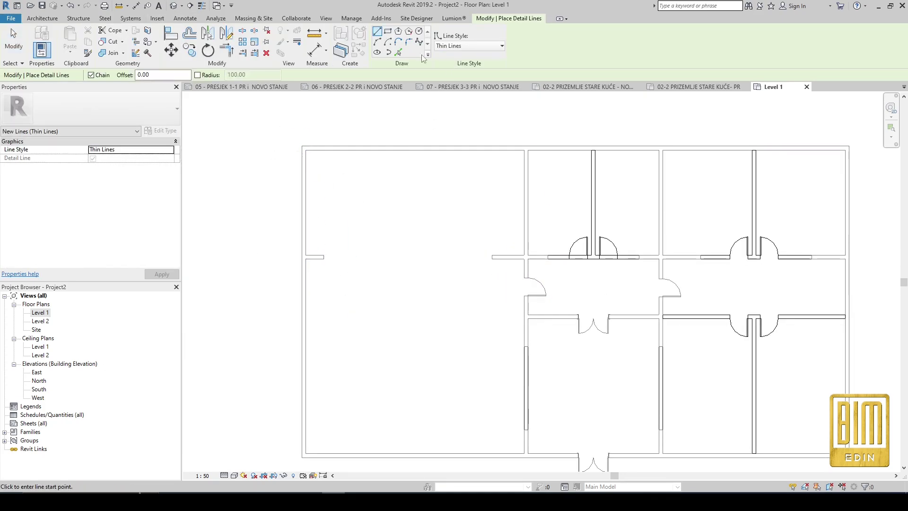
pyautogui.click(398, 52)
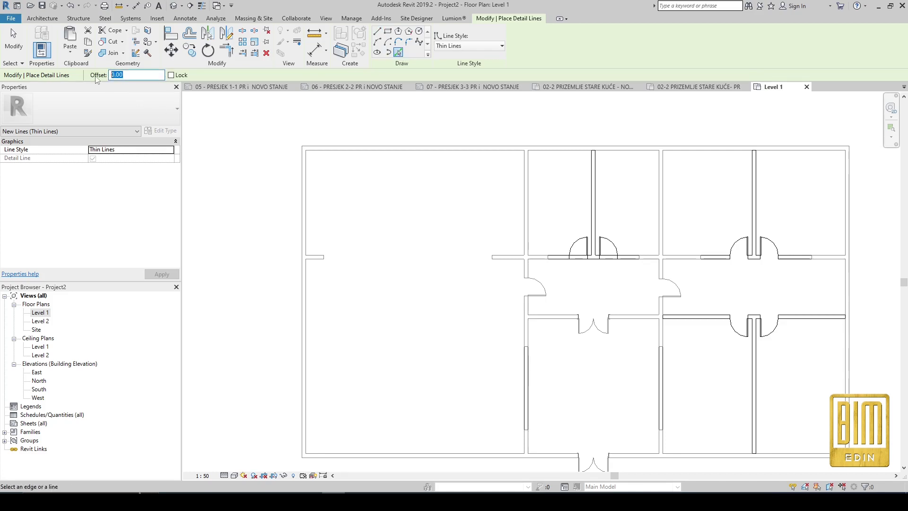
pyautogui.write('150')
pyautogui.click(307, 233)
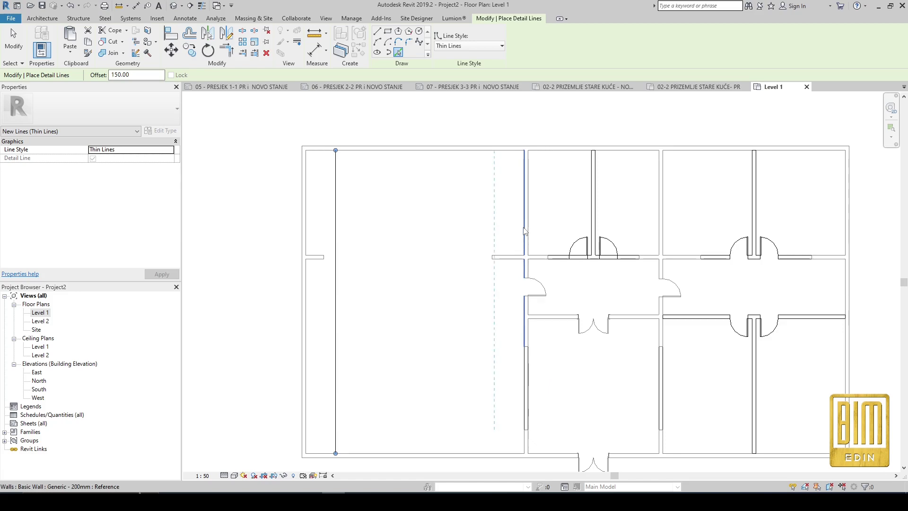
pyautogui.click(523, 231)
pyautogui.press('Escape')
pyautogui.press('Escape')
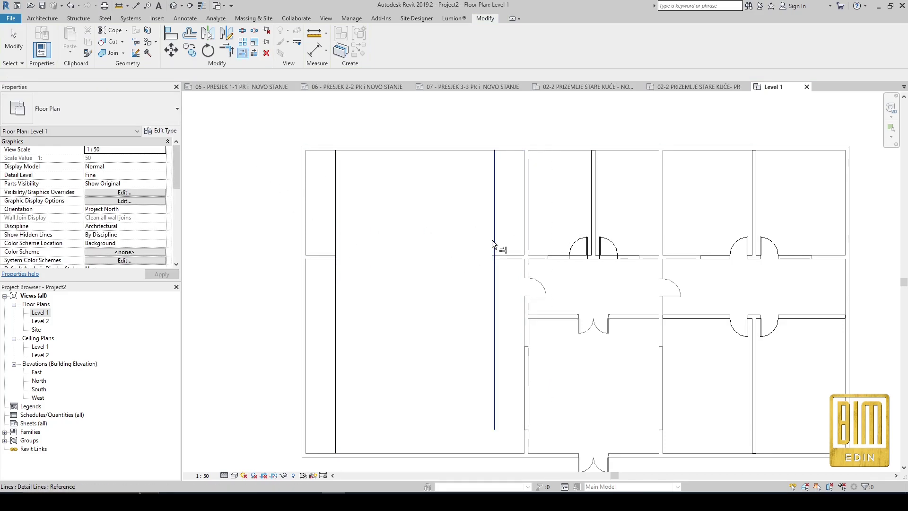
pyautogui.click(13, 45)
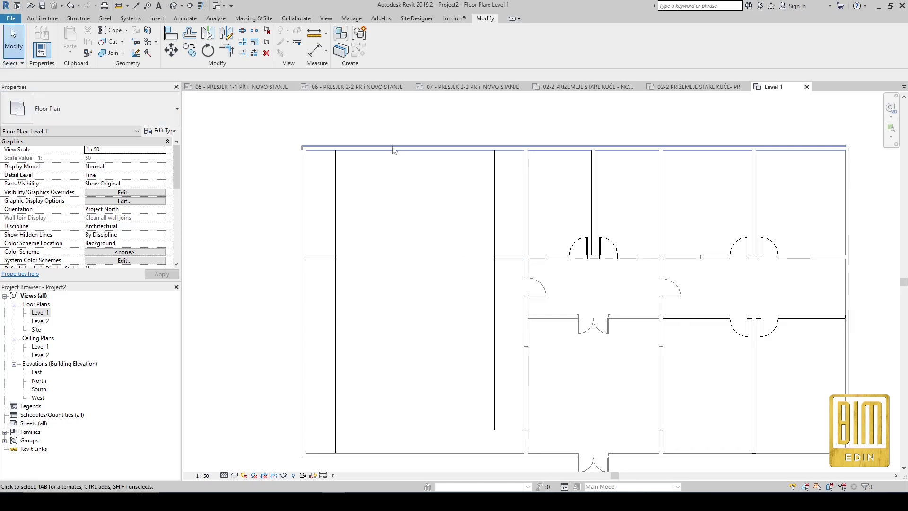
pyautogui.click(494, 206)
pyautogui.press('Delete')
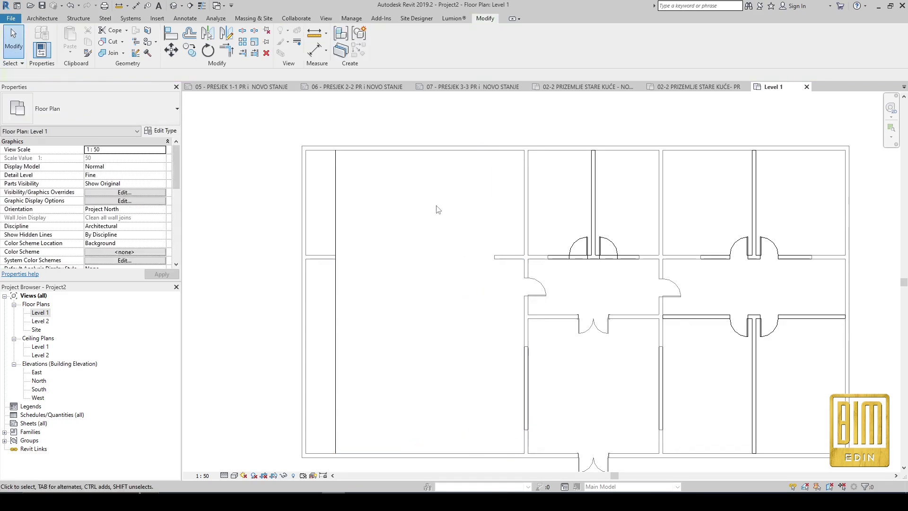
pyautogui.click(337, 216)
pyautogui.press('Delete')
pyautogui.scroll(-2, 401, 254)
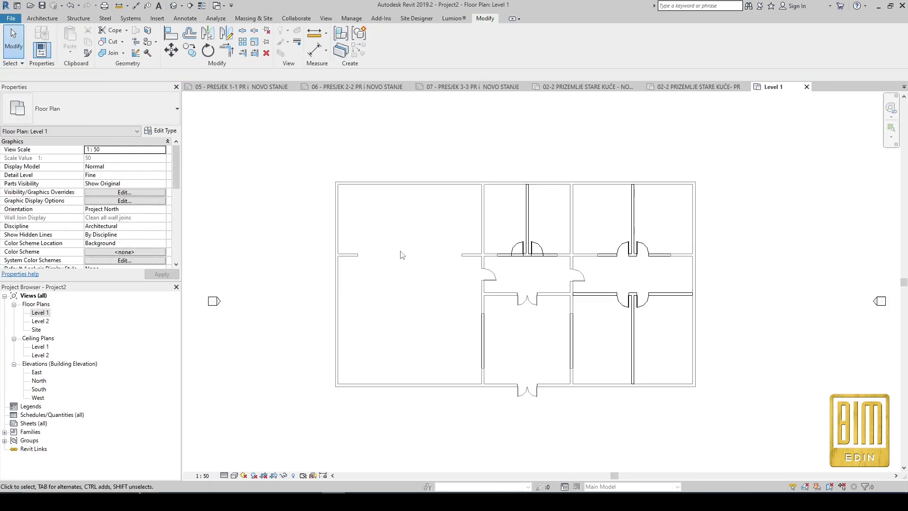
pyautogui.scroll(1, 568, 286)
pyautogui.scroll(1, 556, 280)
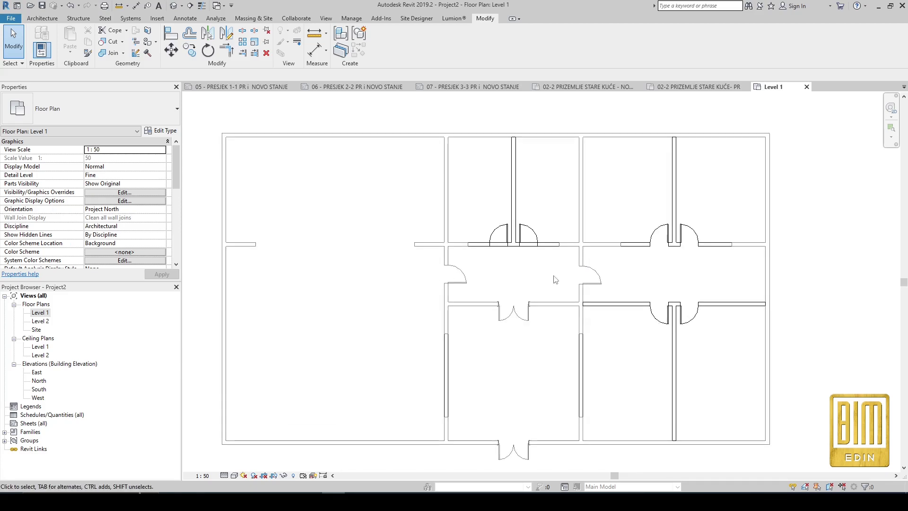
pyautogui.scroll(-1, 556, 280)
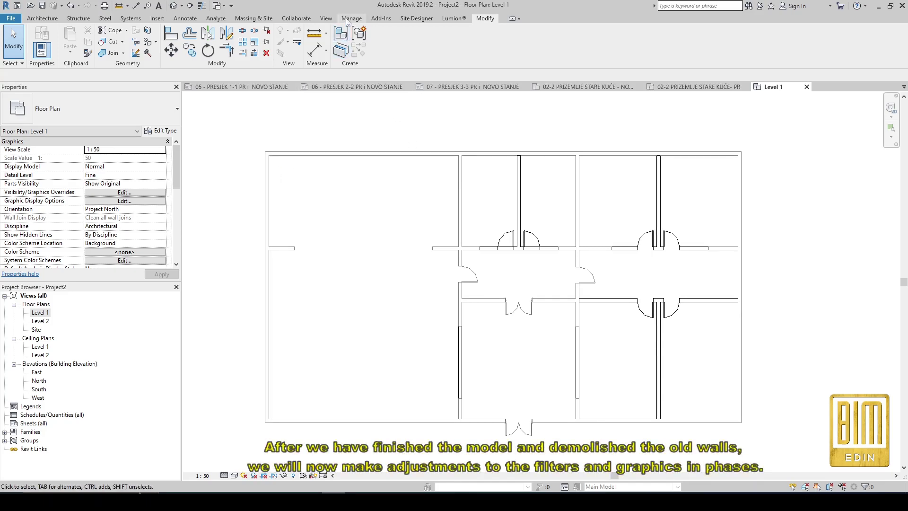
pyautogui.click(349, 18)
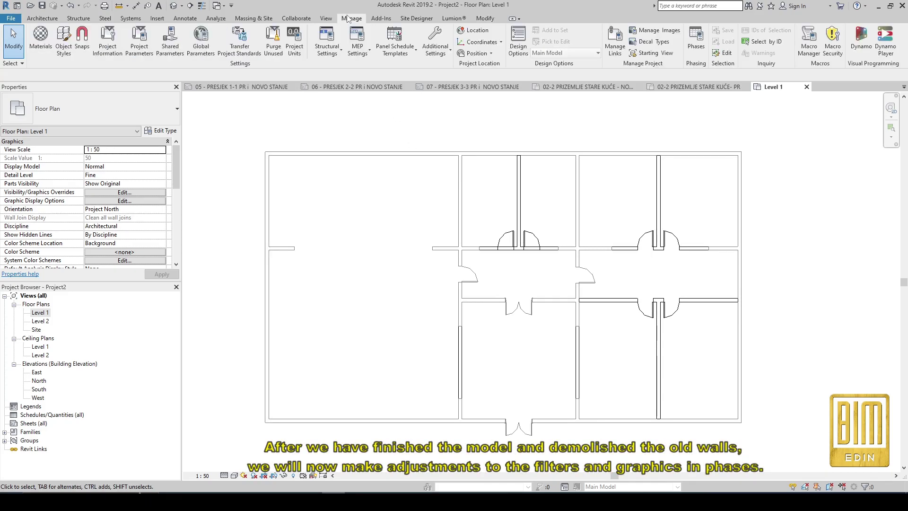
pyautogui.click(696, 43)
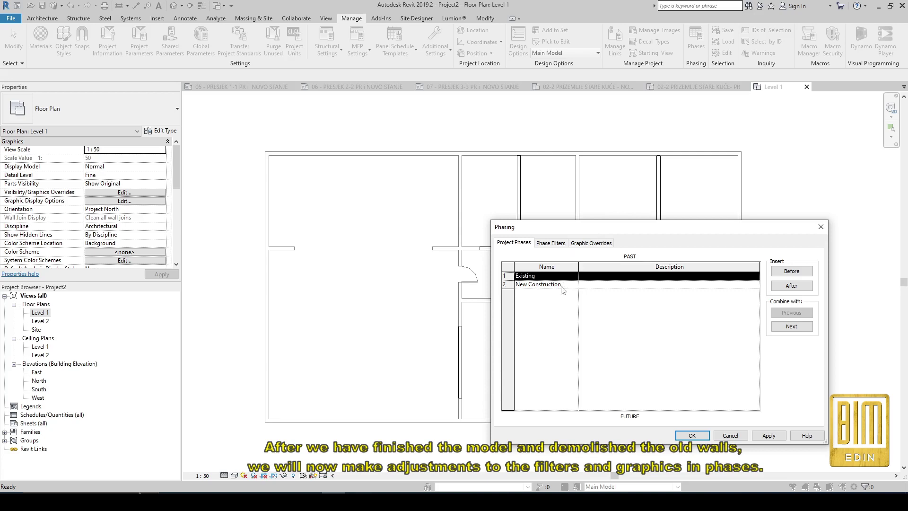
pyautogui.click(557, 285)
pyautogui.click(551, 243)
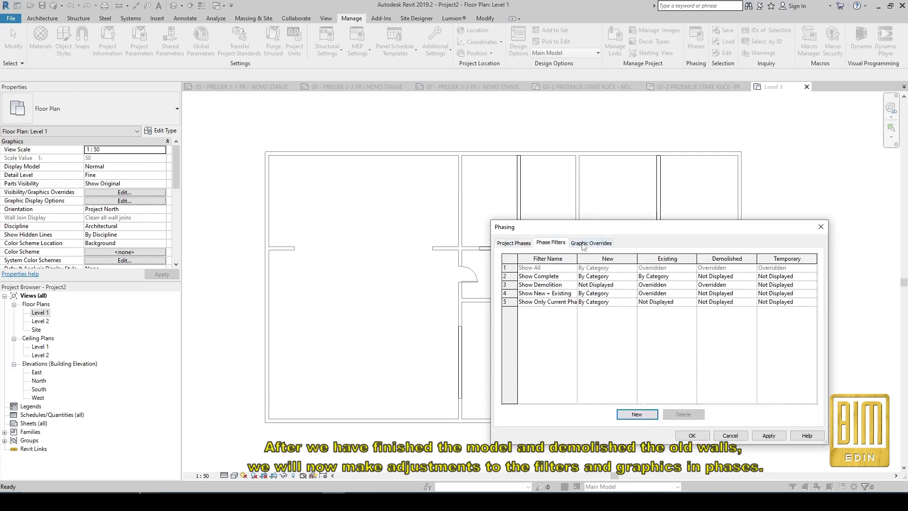
pyautogui.click(592, 242)
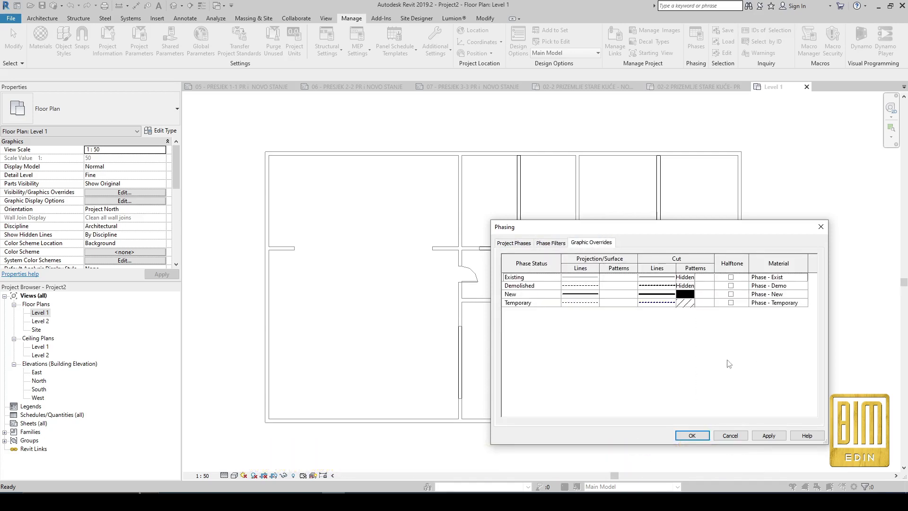
pyautogui.press('Return')
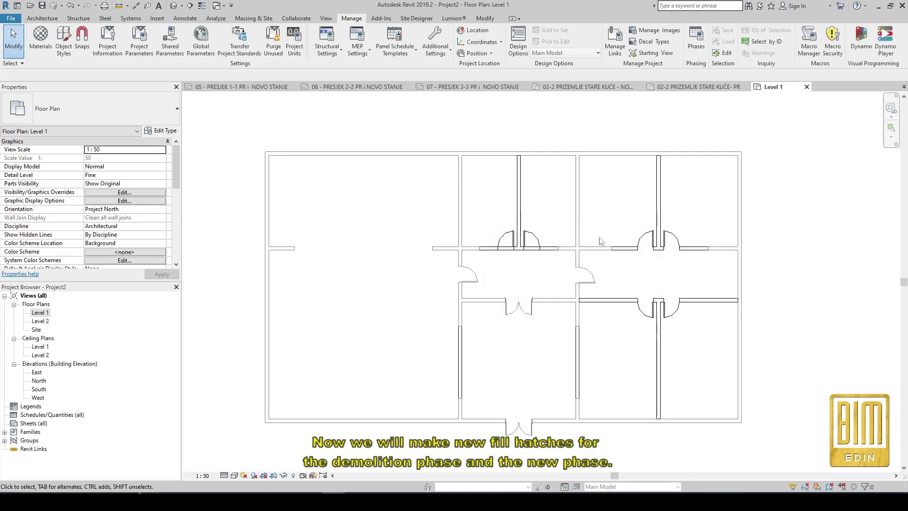
# - From Fill Patterns, start a new 45° parallel-line pattern named '00'
pyautogui.click(440, 50)
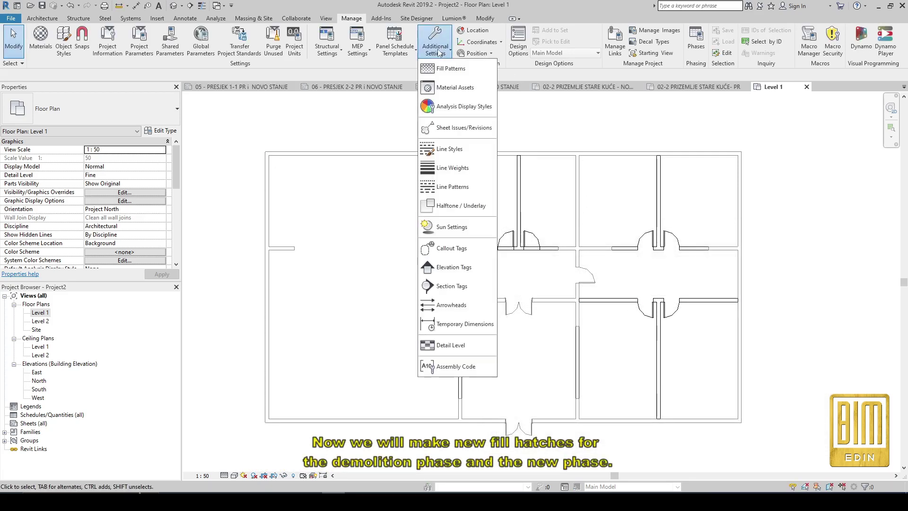
pyautogui.click(447, 73)
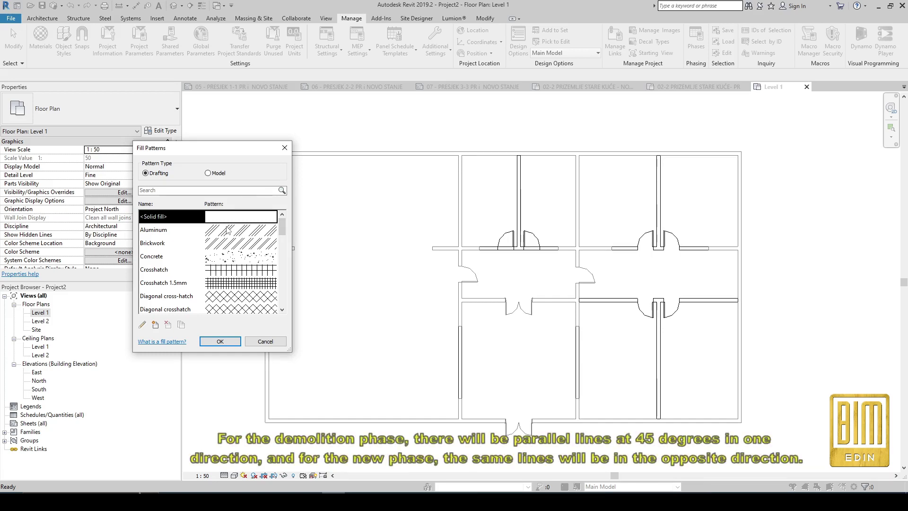
pyautogui.click(156, 326)
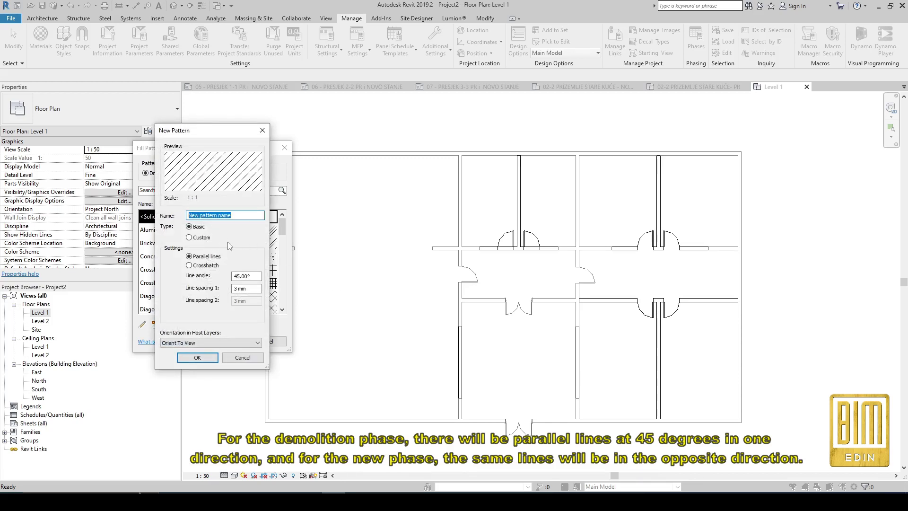
pyautogui.write('00 Demolition')
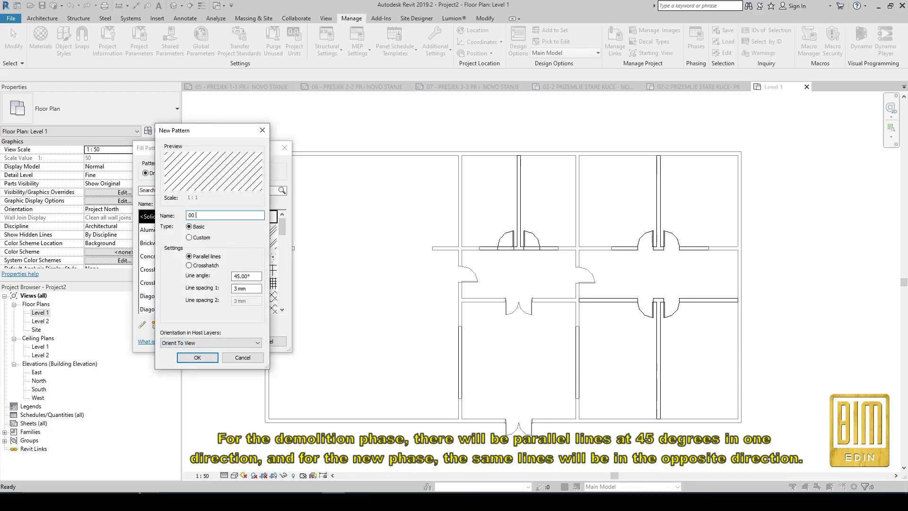
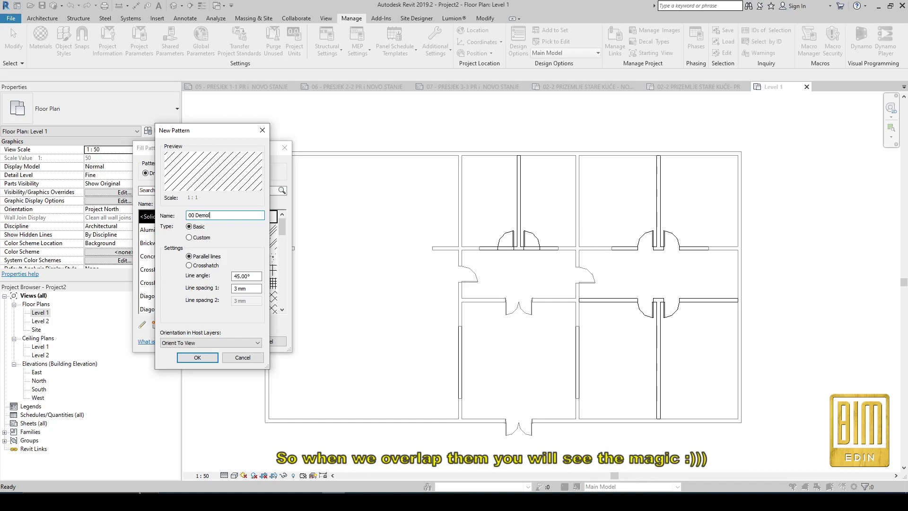
# - Create 3 mm parallel-line drafting patterns: 00 Demolition at 45° and 00 New at -45°
pyautogui.write('ition')
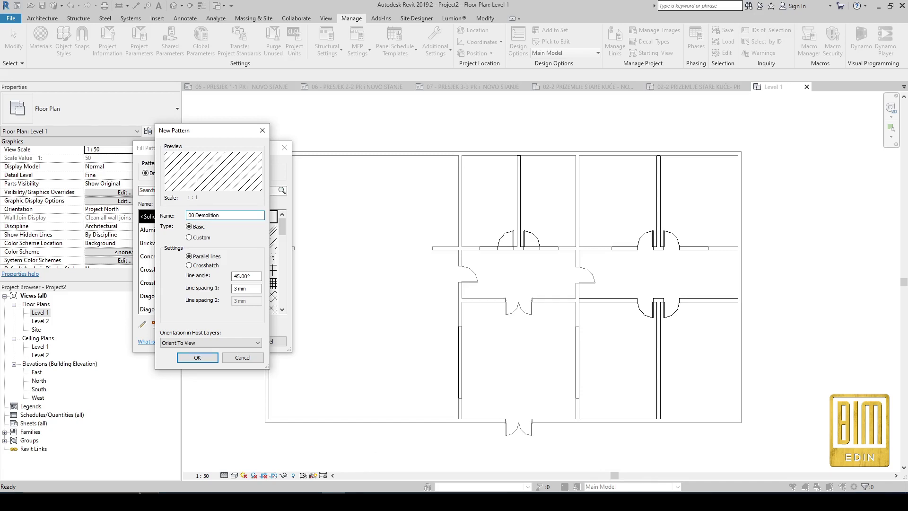
pyautogui.click(198, 358)
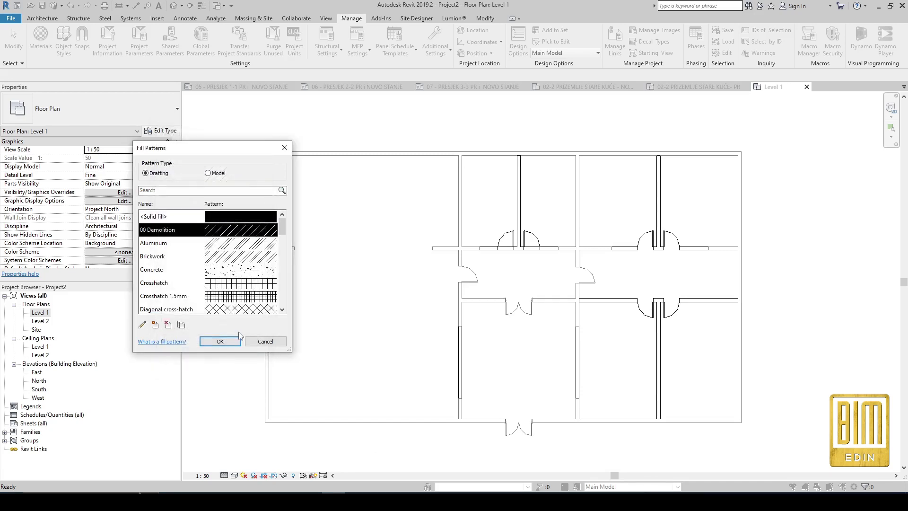
pyautogui.click(181, 325)
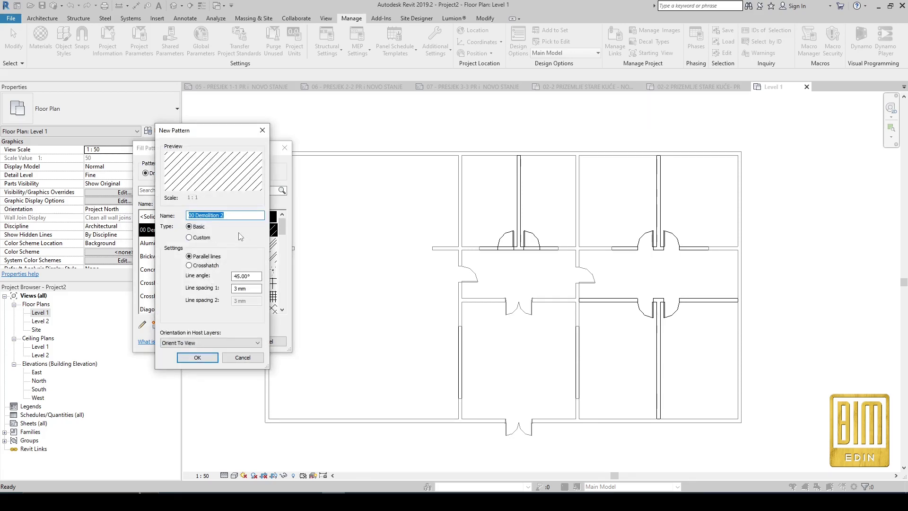
pyautogui.write('00 New')
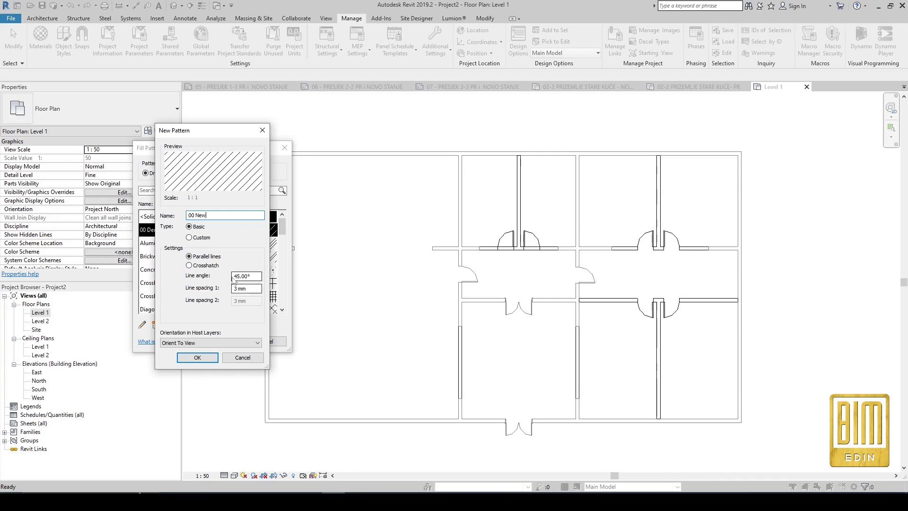
pyautogui.click(235, 276)
pyautogui.write('-')
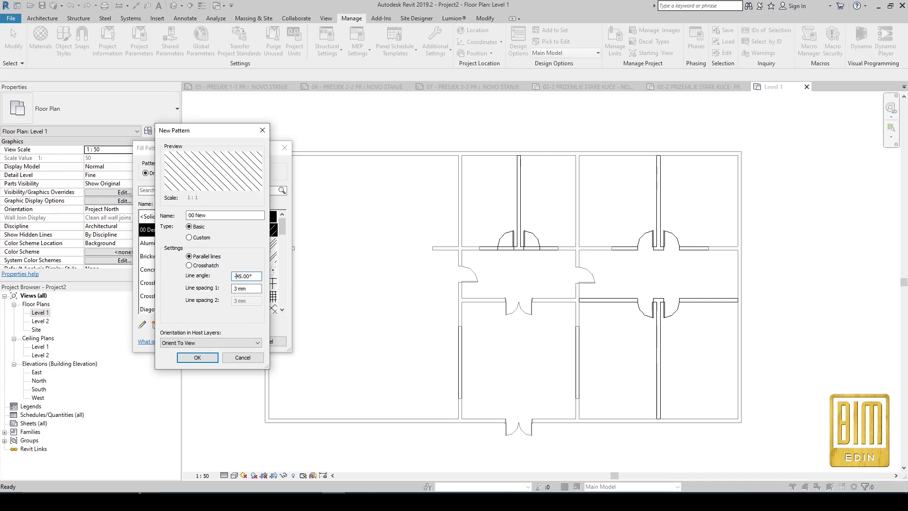
pyautogui.click(197, 357)
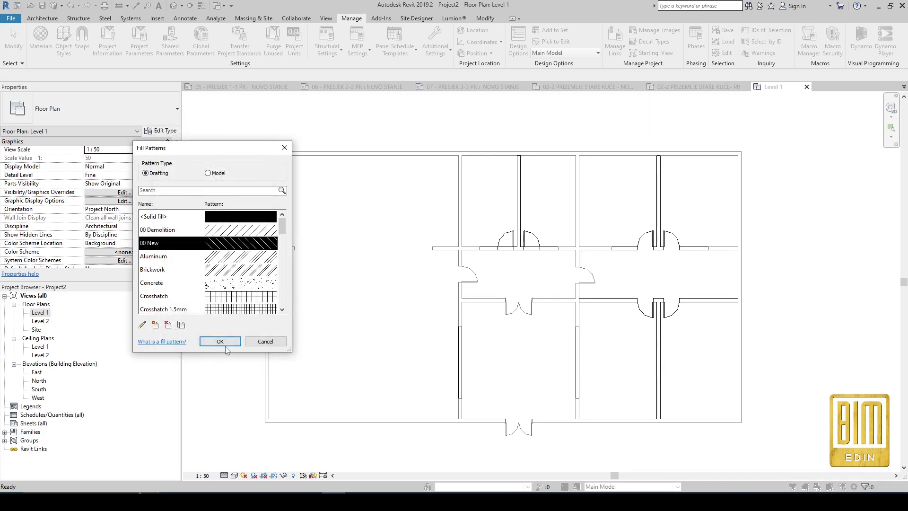
pyautogui.click(221, 342)
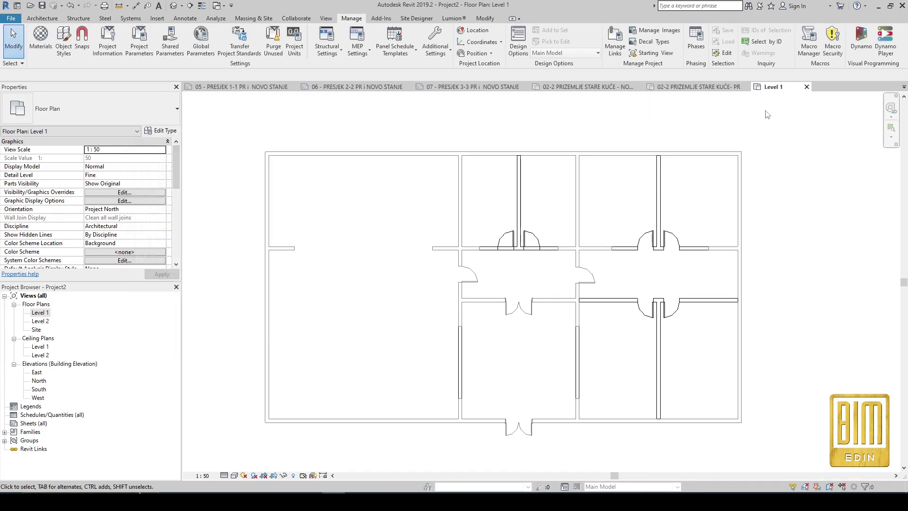
# - Set the Demolished phase cut-pattern foreground to 00 Demolition in black
pyautogui.click(696, 45)
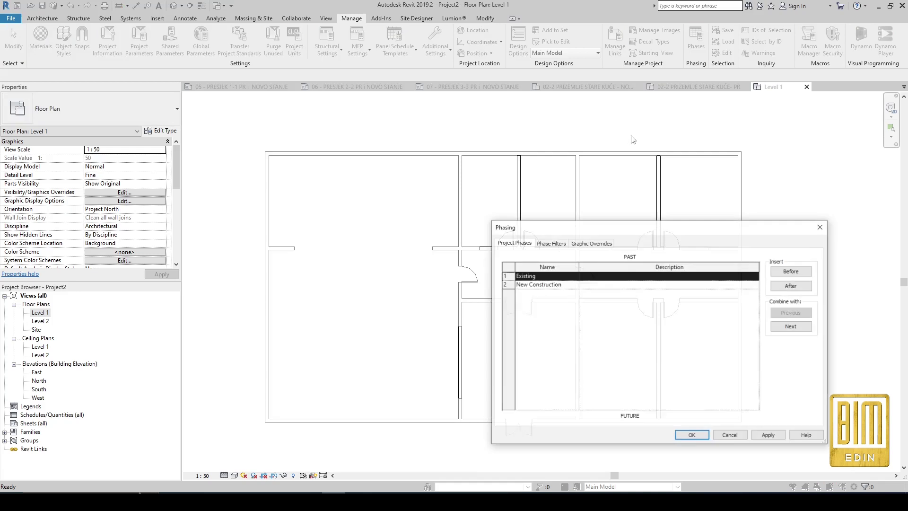
pyautogui.click(591, 244)
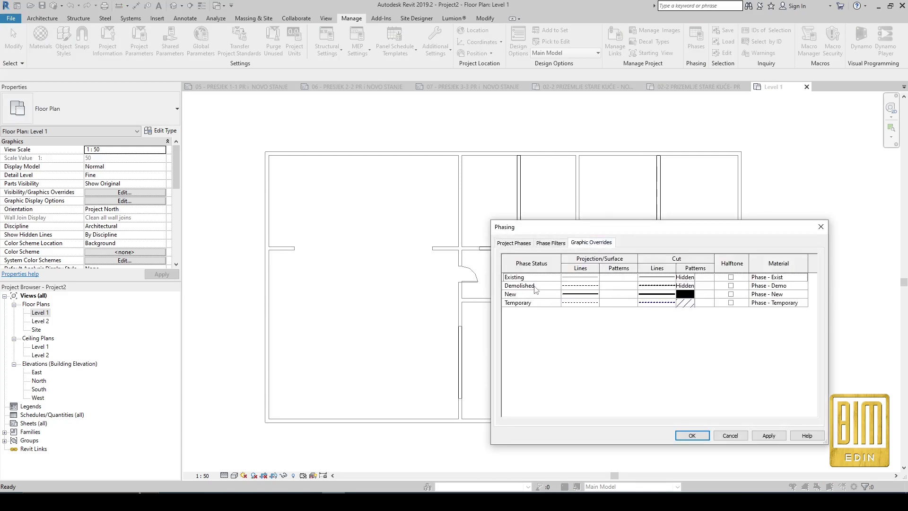
pyautogui.click(685, 287)
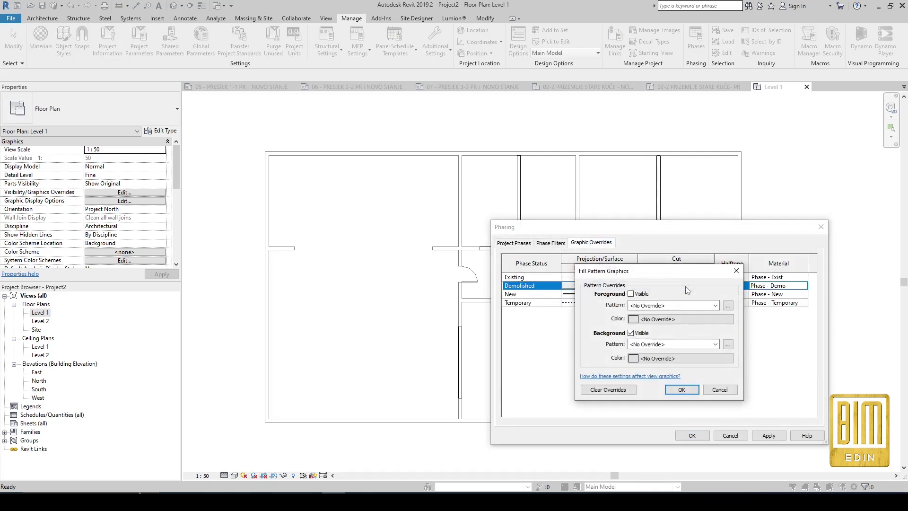
pyautogui.click(631, 294)
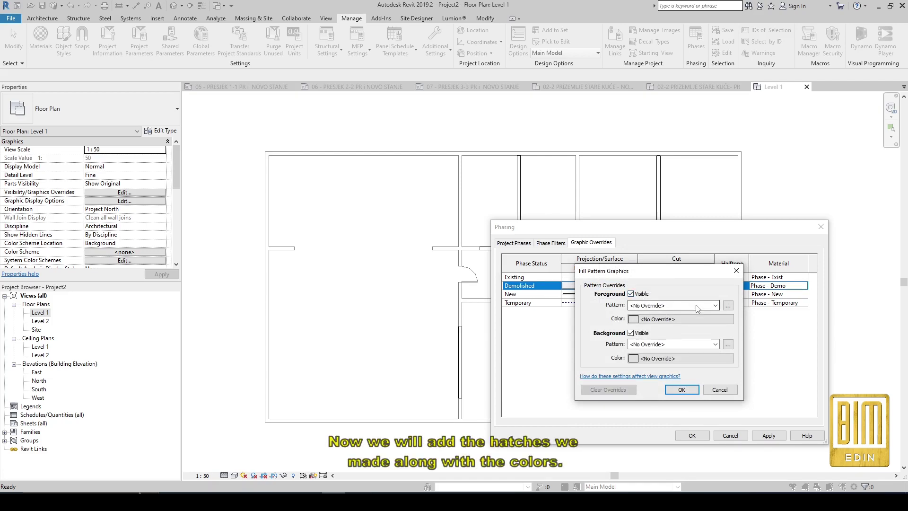
pyautogui.click(716, 306)
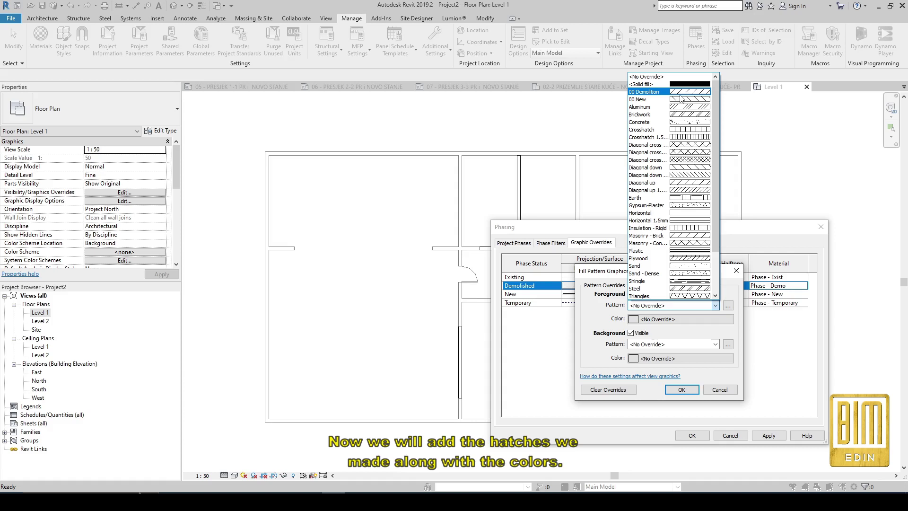
pyautogui.click(680, 94)
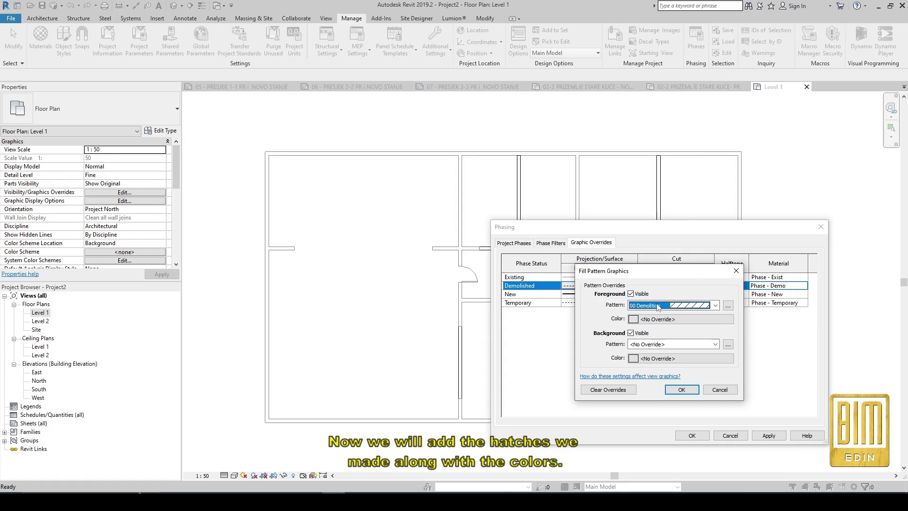
pyautogui.click(657, 319)
pyautogui.moveTo(767, 310); pyautogui.dragTo(767, 350)
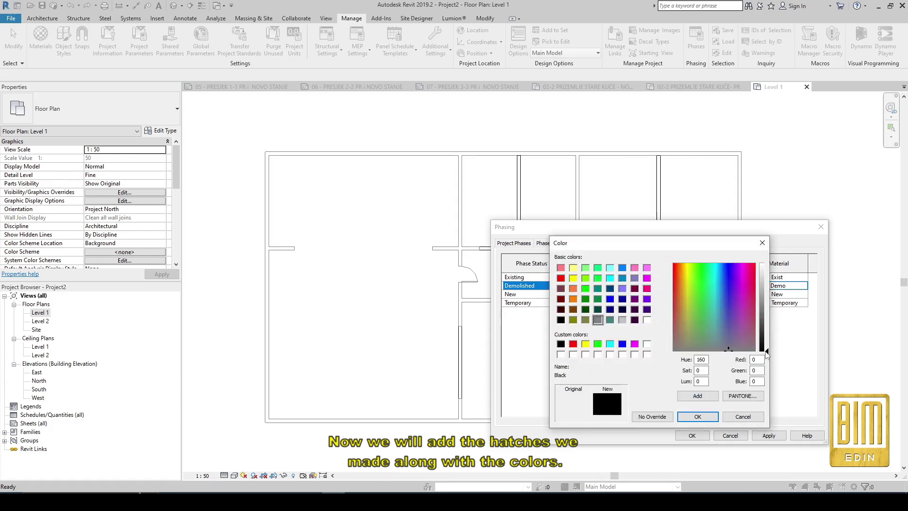
pyautogui.click(698, 417)
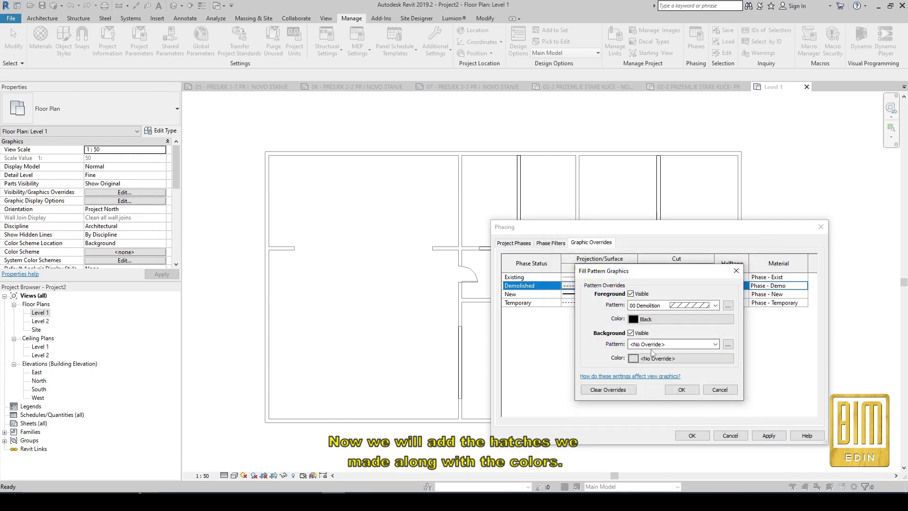
# - Give the Demolished cut pattern a yellow Solid fill background and apply the override
pyautogui.click(669, 346)
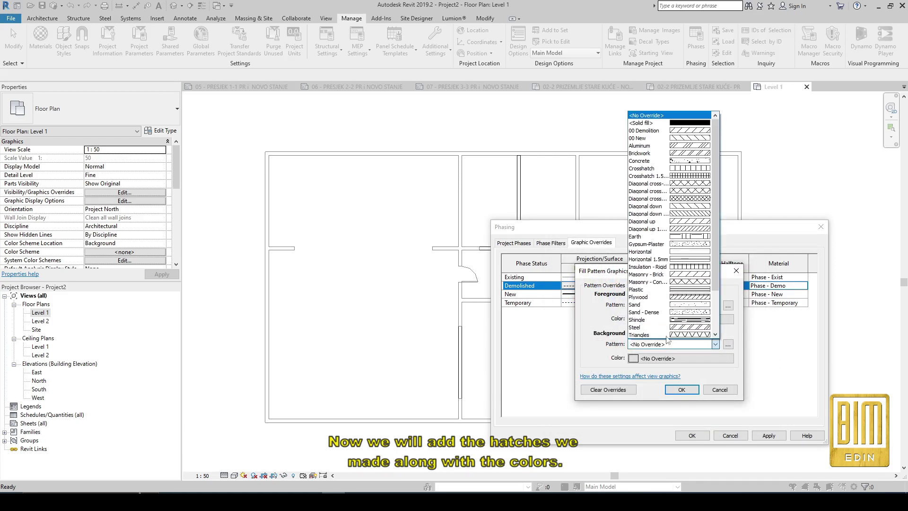
pyautogui.click(683, 128)
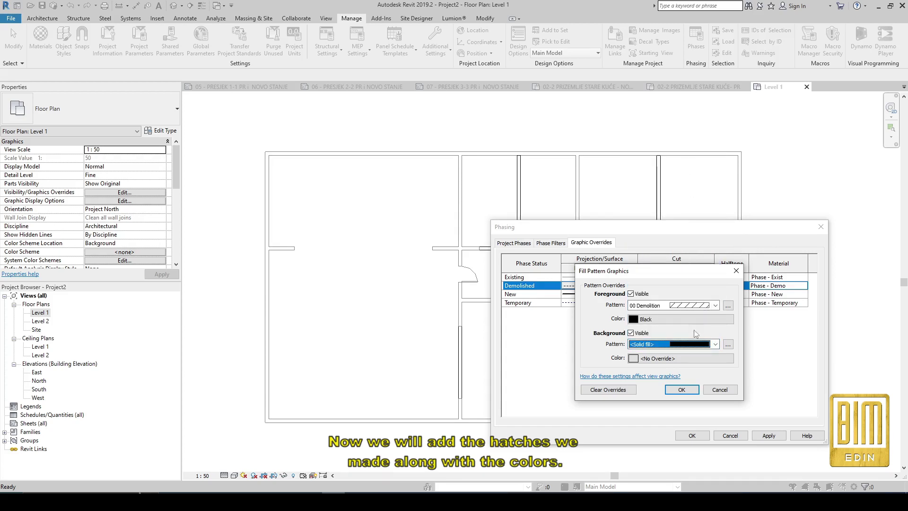
pyautogui.click(664, 360)
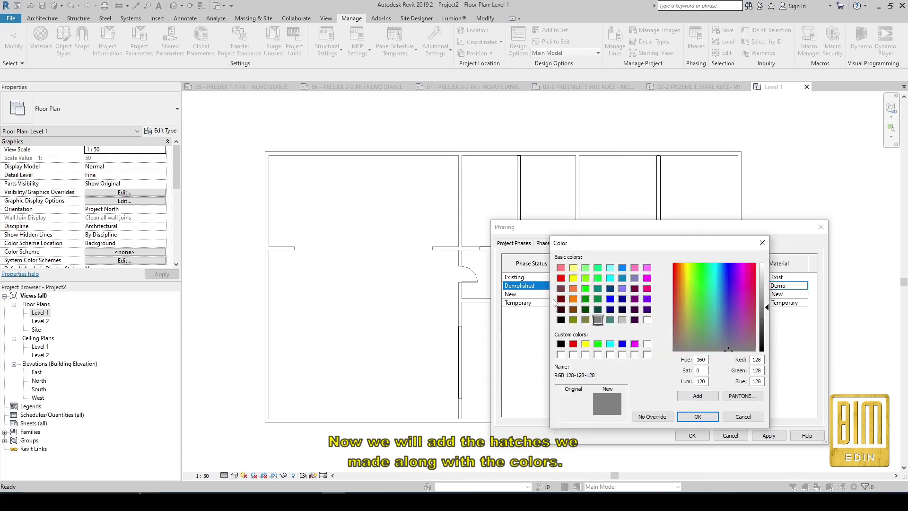
pyautogui.click(573, 279)
pyautogui.click(697, 415)
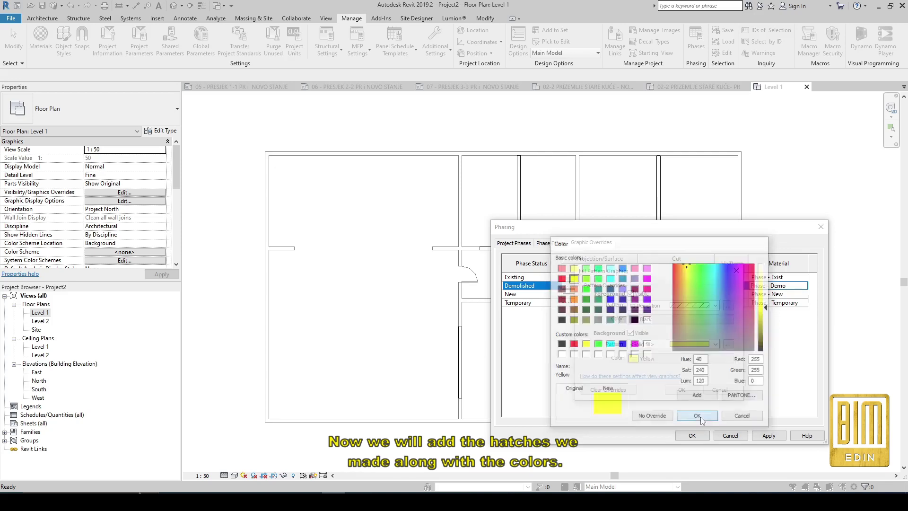
pyautogui.click(684, 391)
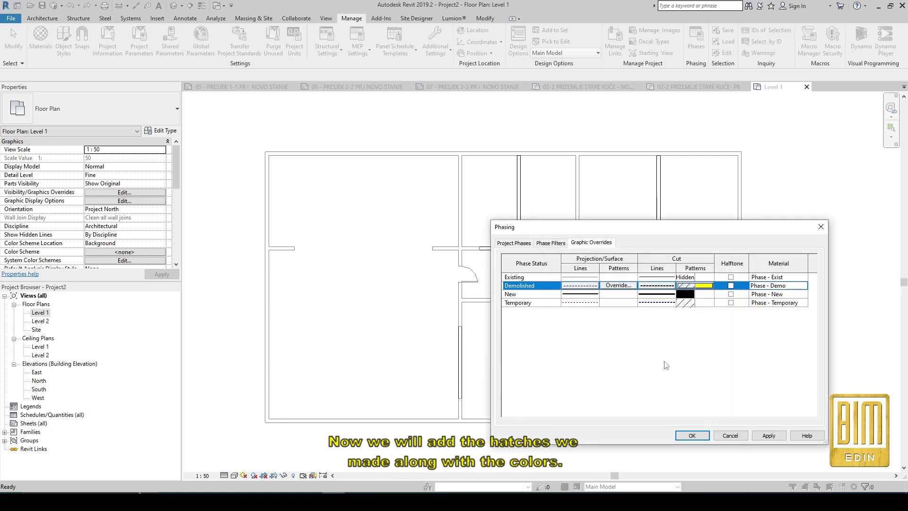
# - Set the New phase cut-pattern foreground to 00 New in black
pyautogui.click(684, 296)
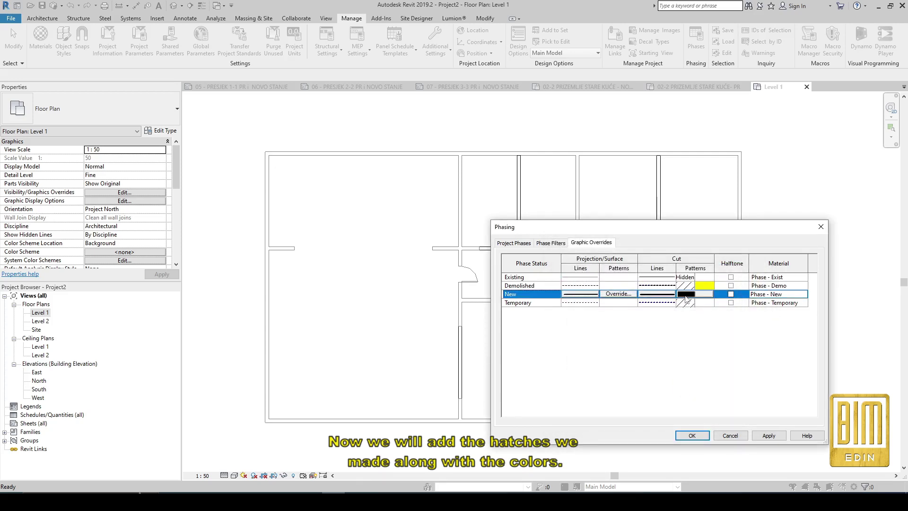
pyautogui.click(715, 306)
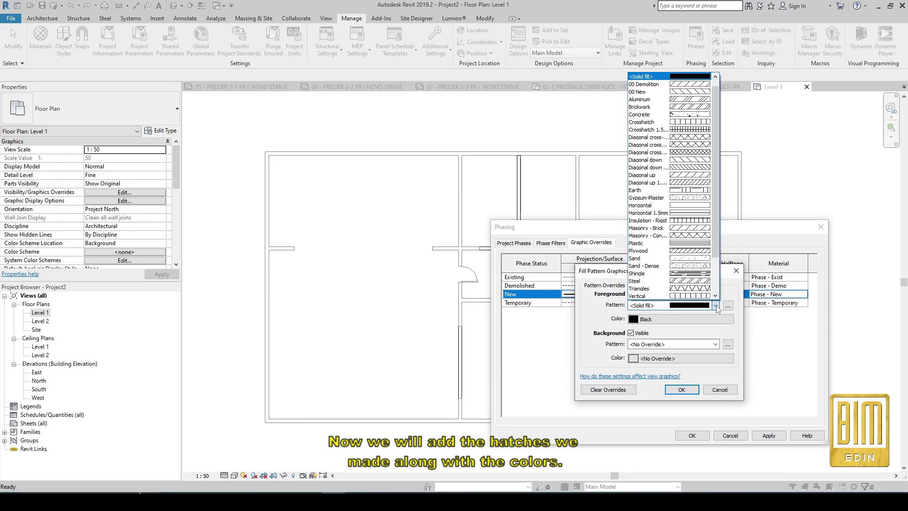
pyautogui.click(694, 93)
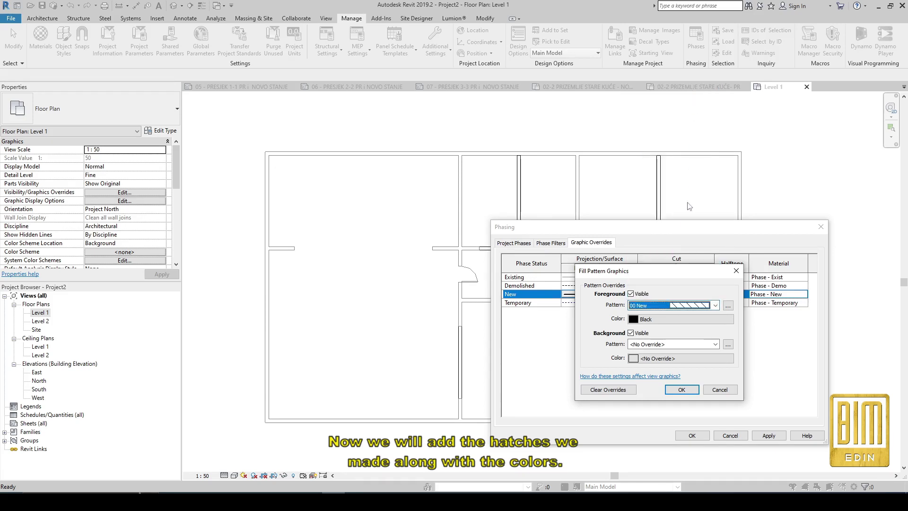
pyautogui.click(669, 319)
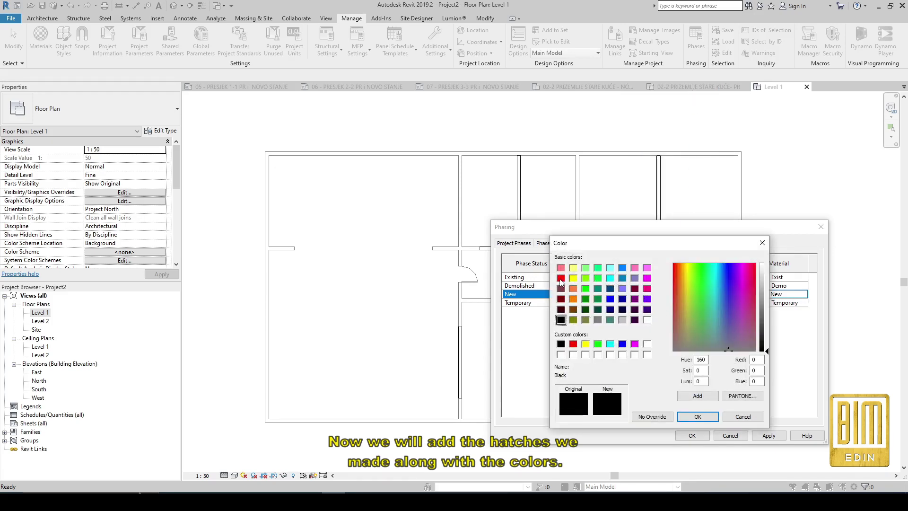
pyautogui.click(697, 416)
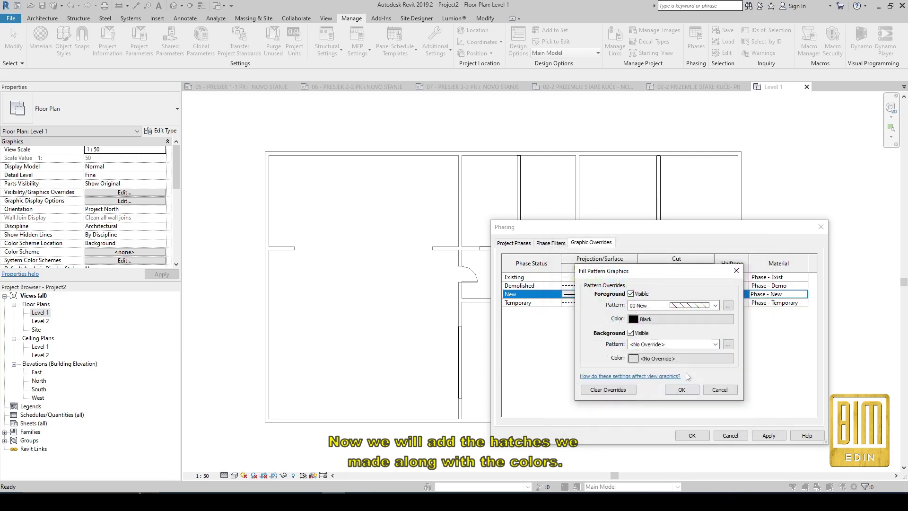
# - Give the New cut pattern a red Solid fill background and apply the override
pyautogui.click(716, 345)
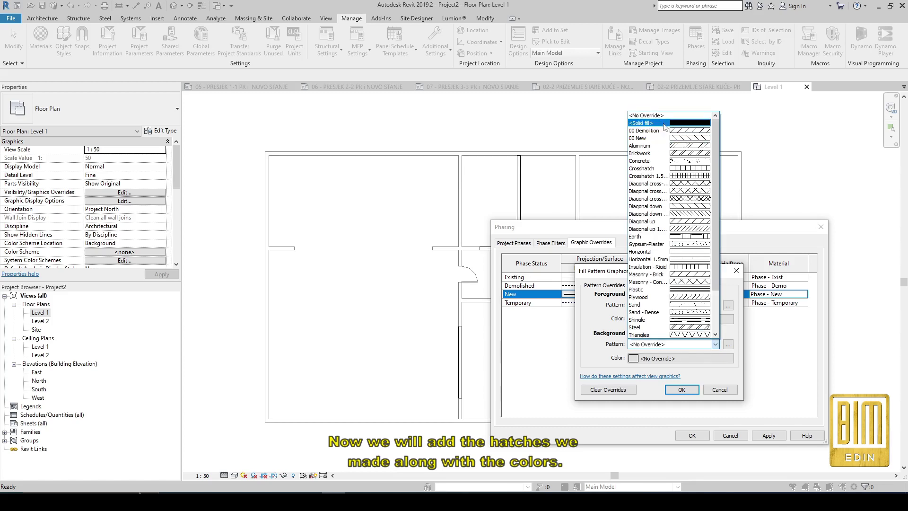
pyautogui.click(666, 124)
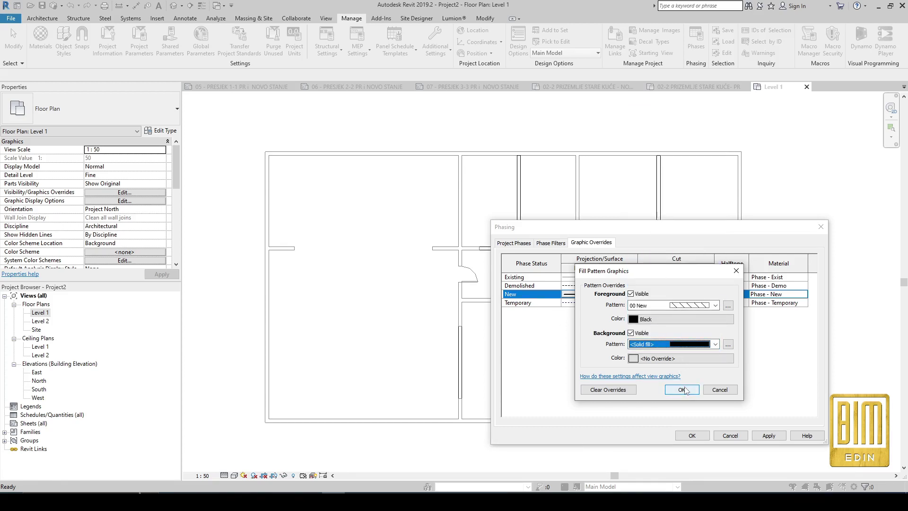
pyautogui.click(664, 358)
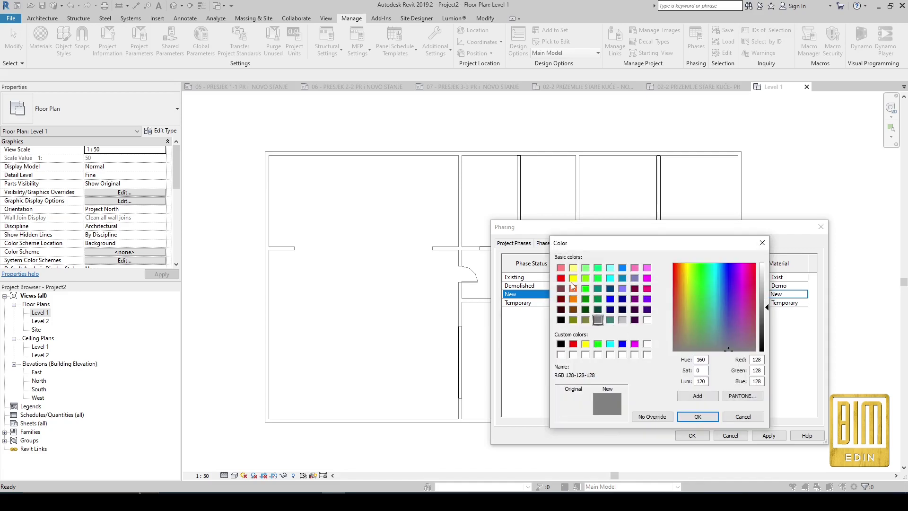
pyautogui.click(561, 278)
pyautogui.click(711, 416)
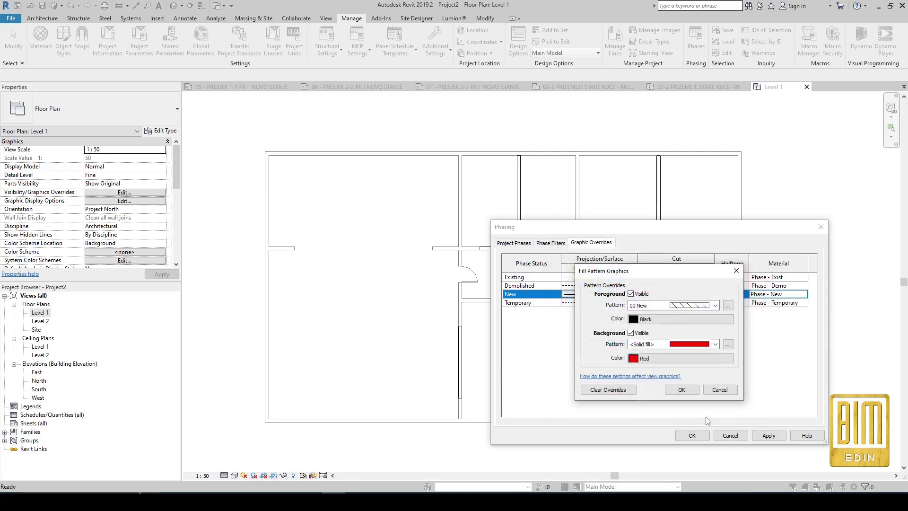
pyautogui.click(683, 391)
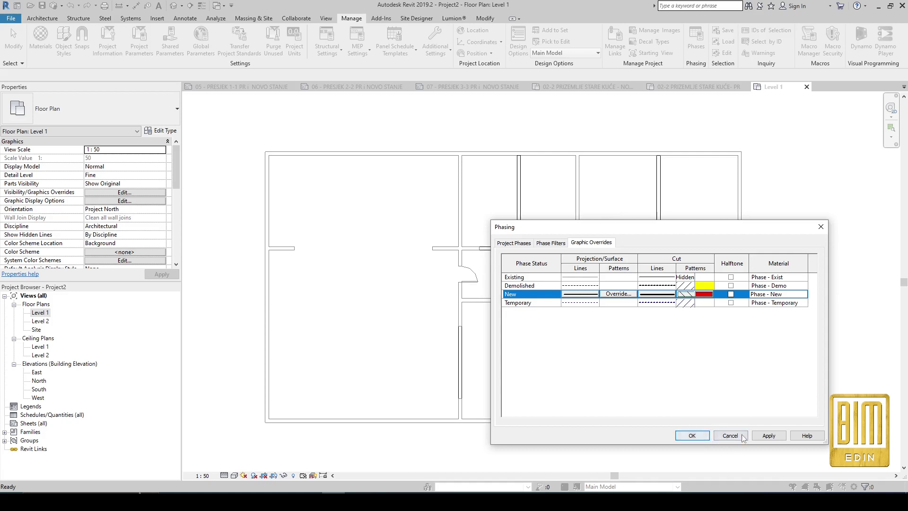
# - Set the Existing phase cut pattern to Solid fill in RGB 91-91-91 and apply
pyautogui.click(773, 437)
pyautogui.click(679, 278)
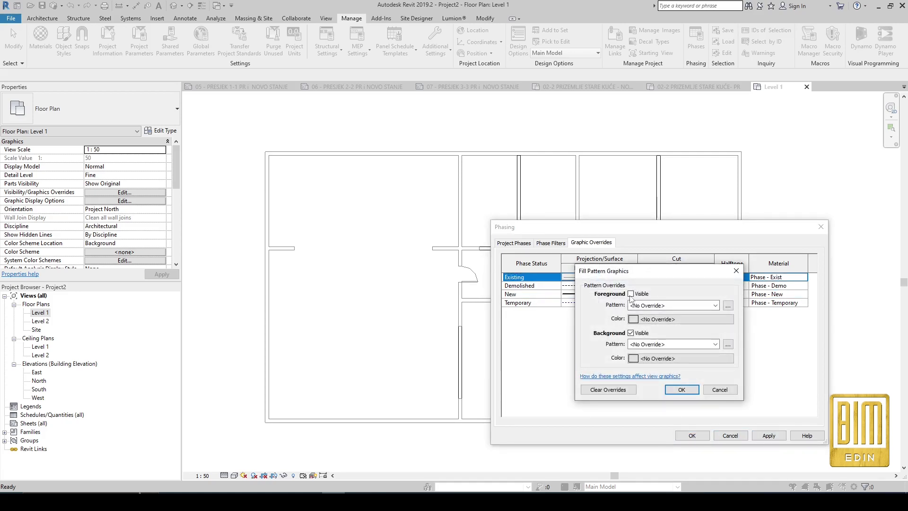
pyautogui.click(688, 308)
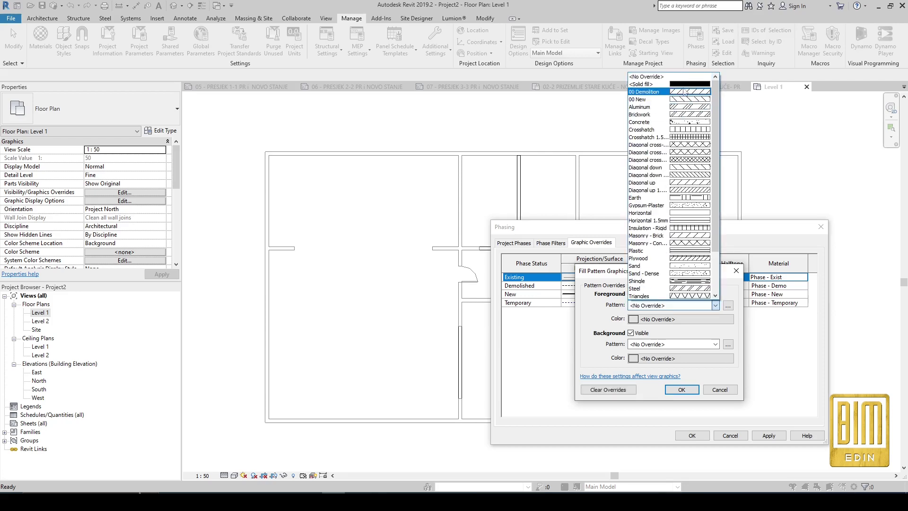
pyautogui.click(682, 84)
pyautogui.click(675, 320)
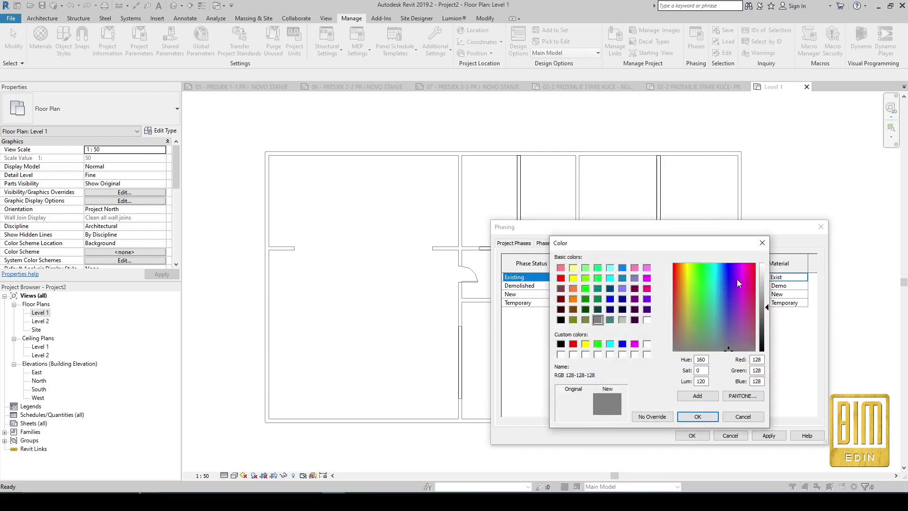
pyautogui.moveTo(767, 313); pyautogui.dragTo(766, 323)
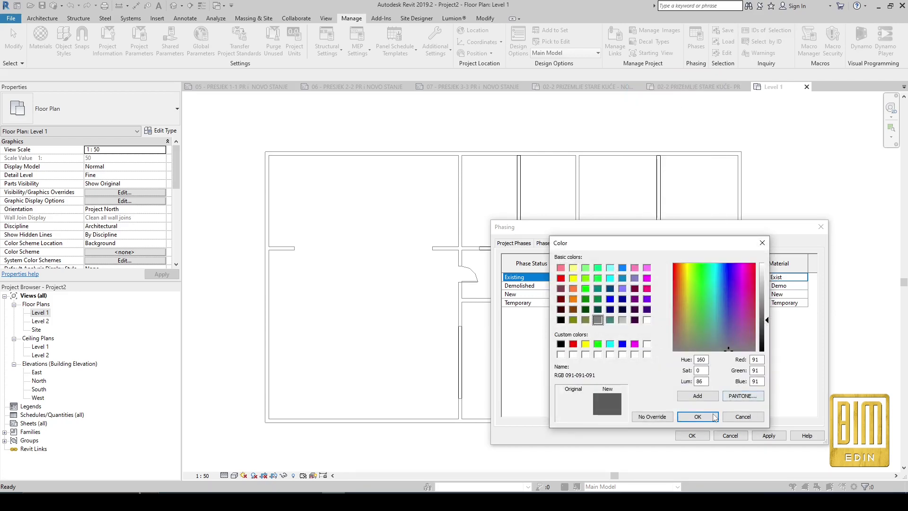
pyautogui.click(697, 417)
pyautogui.click(682, 390)
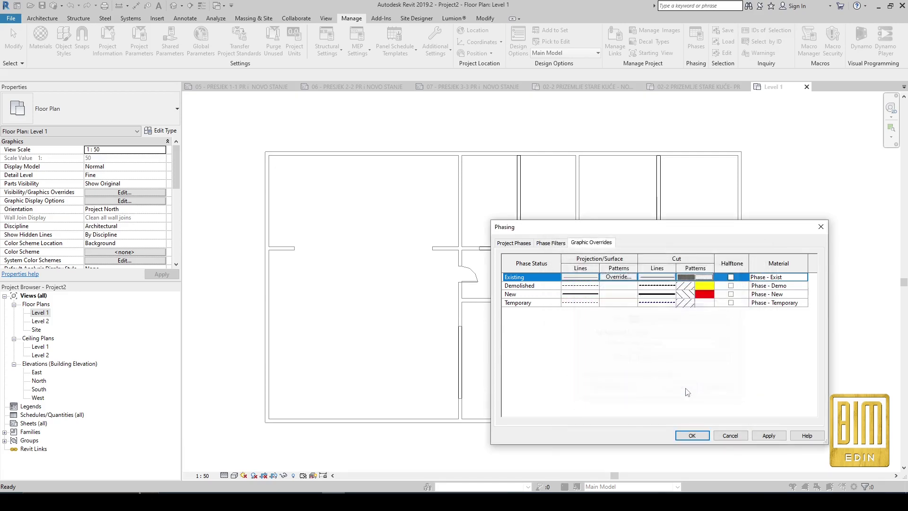
pyautogui.click(775, 436)
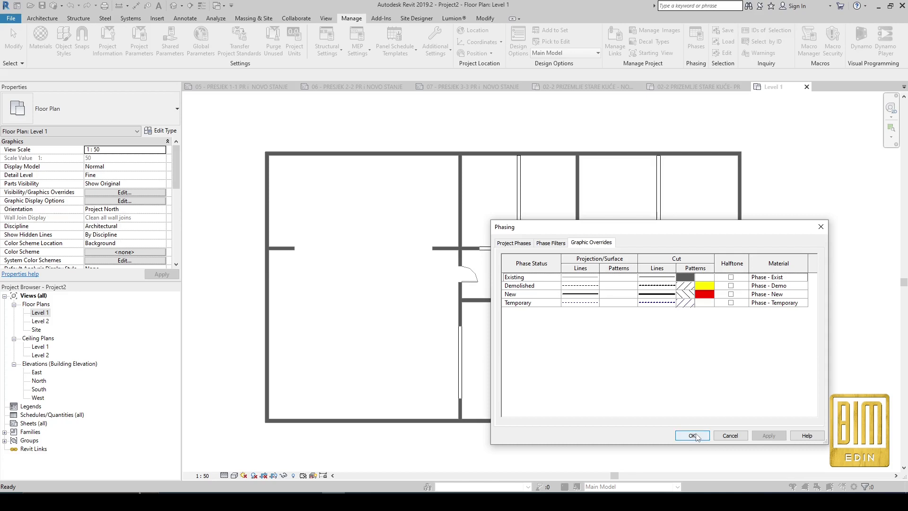
# - Add a new phase filter after the existing ones in Phase Filters
pyautogui.click(514, 243)
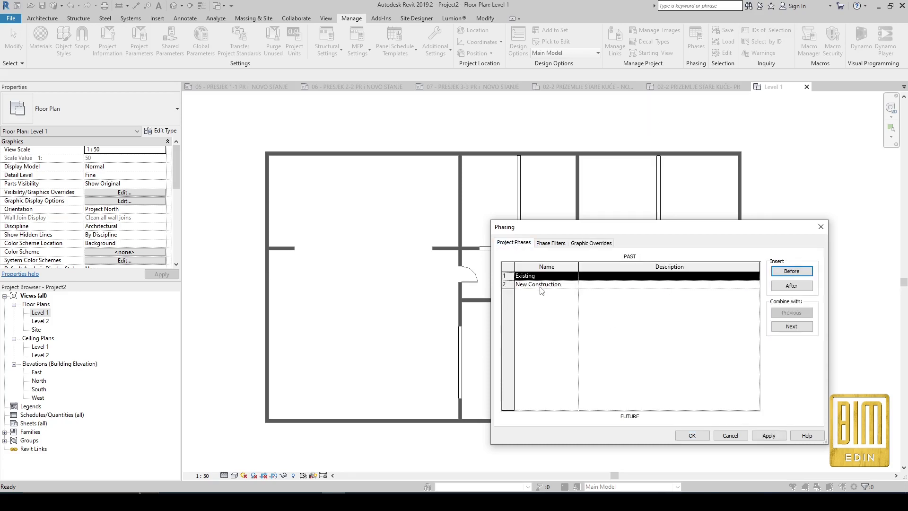
pyautogui.press('Down')
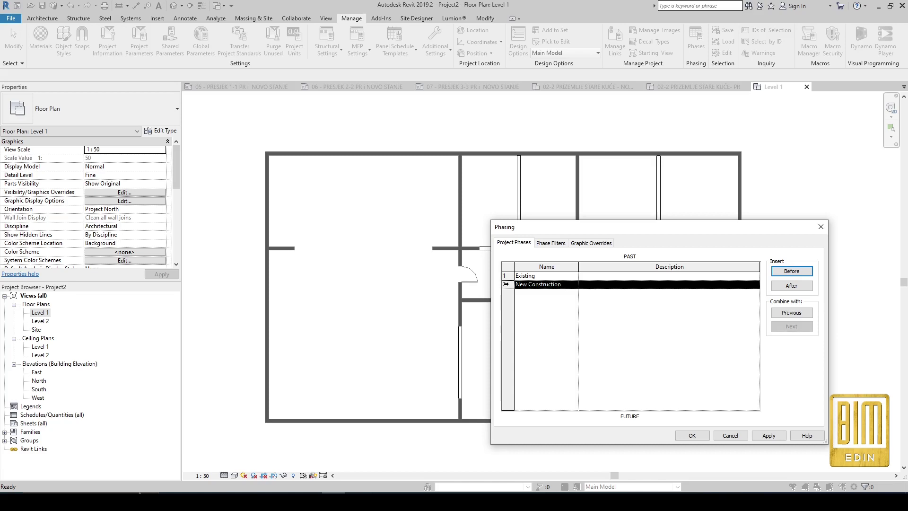
pyautogui.click(552, 243)
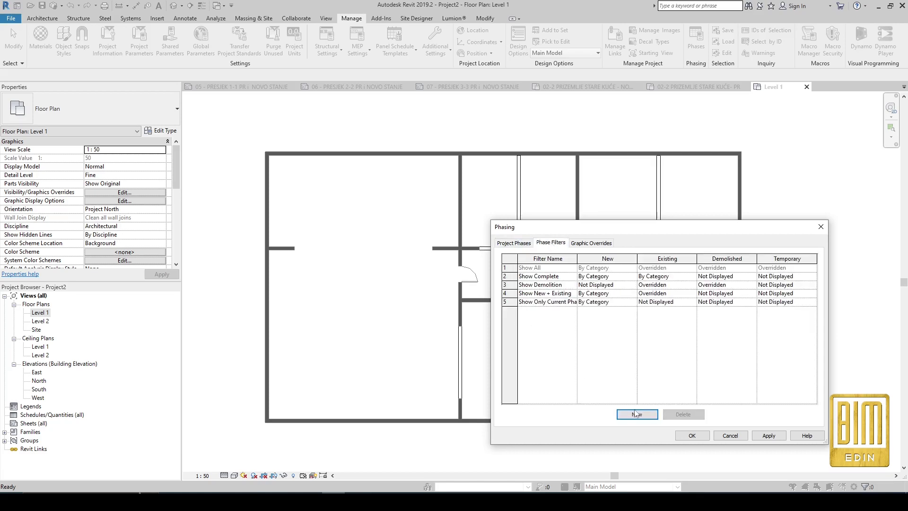
pyautogui.click(511, 305)
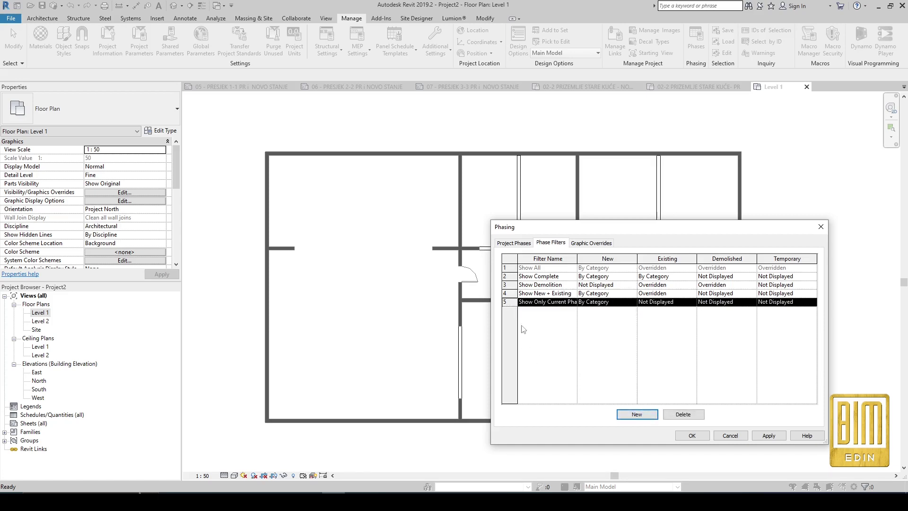
pyautogui.click(642, 414)
# - Name the filter Existing+Demolition+New and set its New column to Overridden
pyautogui.click(550, 311)
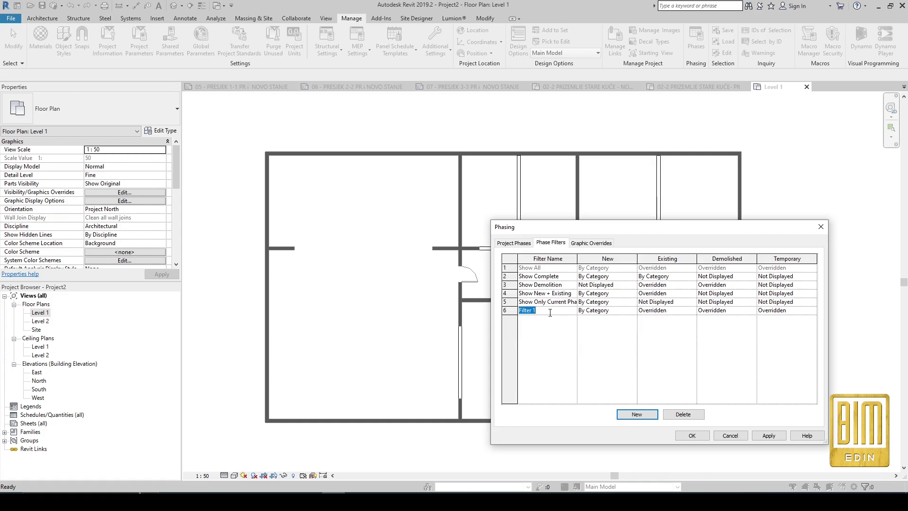
pyautogui.write('Existing+Demolition')
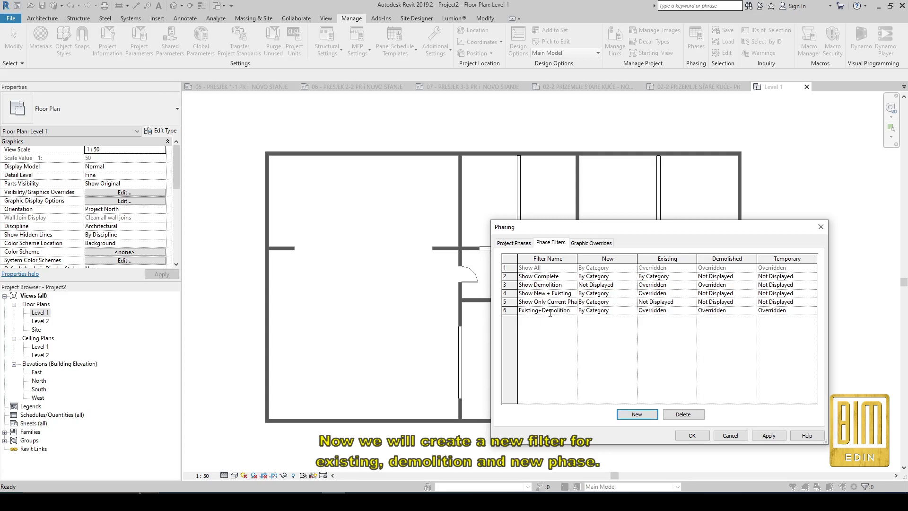
pyautogui.write('New')
pyautogui.click(632, 313)
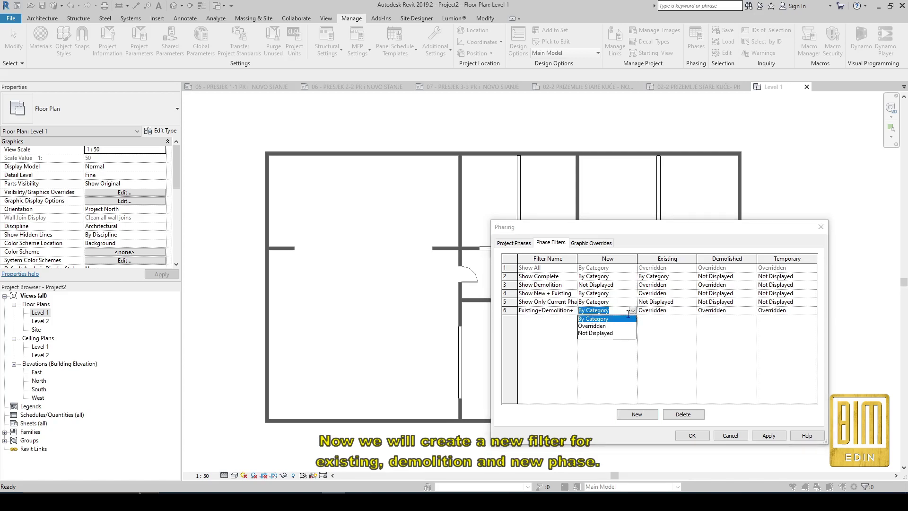
pyautogui.click(610, 329)
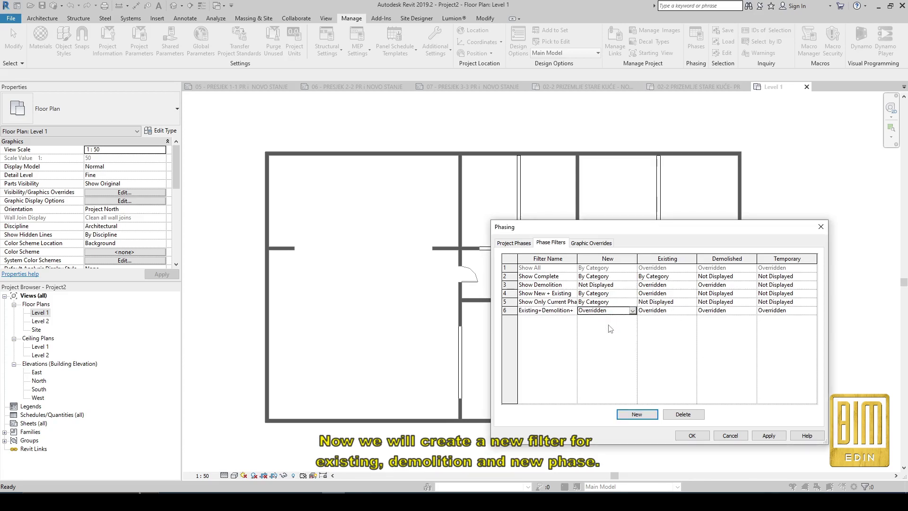
# - Set the Level 1 plan's Phase Filter to Existing+Demolition+New and apply it
pyautogui.click(686, 433)
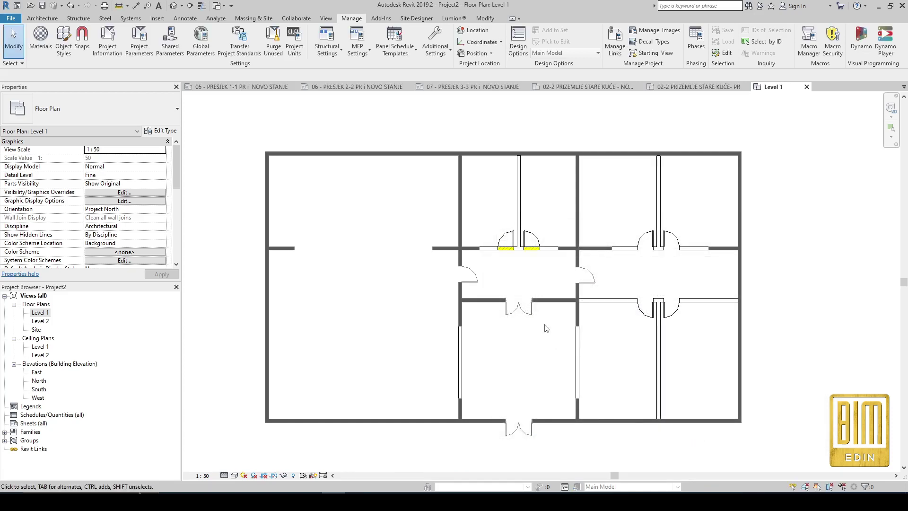
pyautogui.scroll(-5, 149, 246)
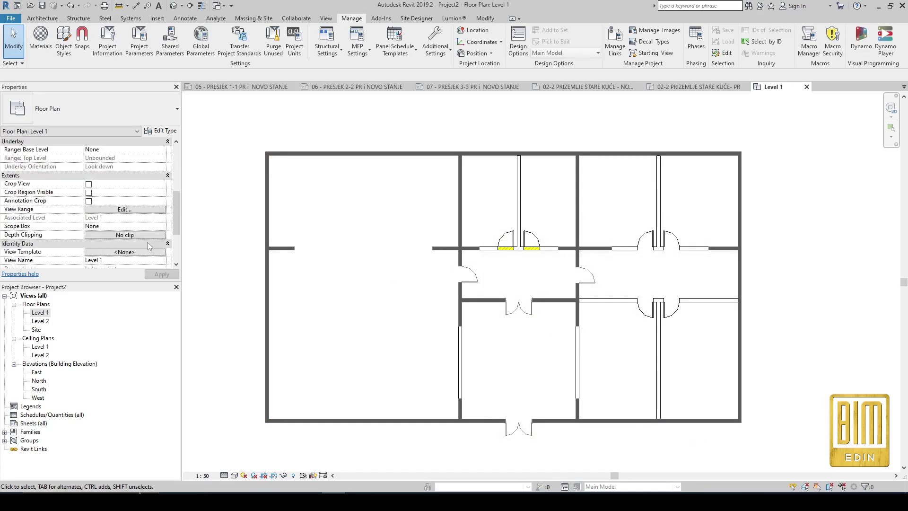
pyautogui.scroll(-3, 149, 246)
pyautogui.click(162, 243)
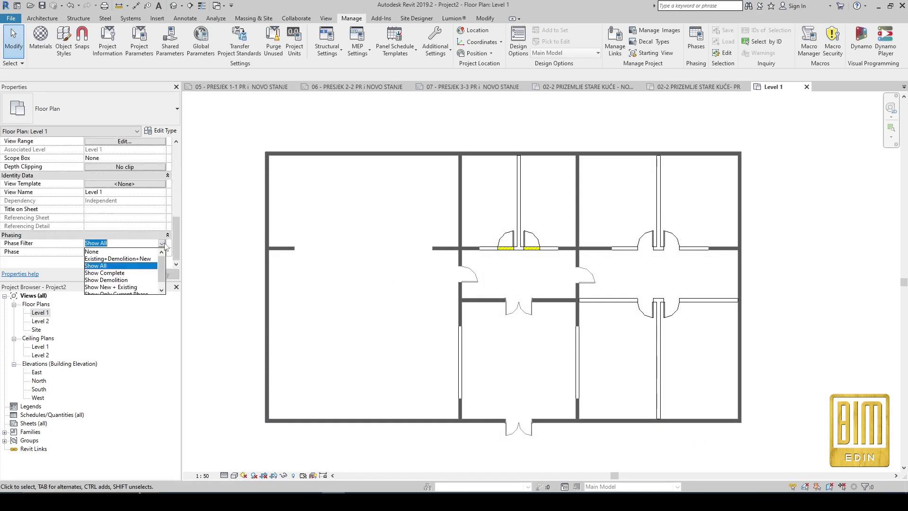
pyautogui.click(124, 259)
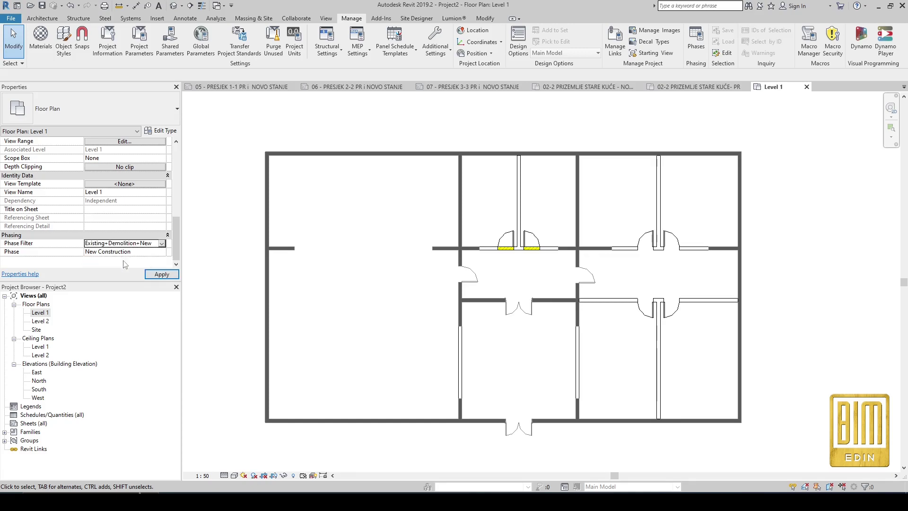
pyautogui.click(161, 275)
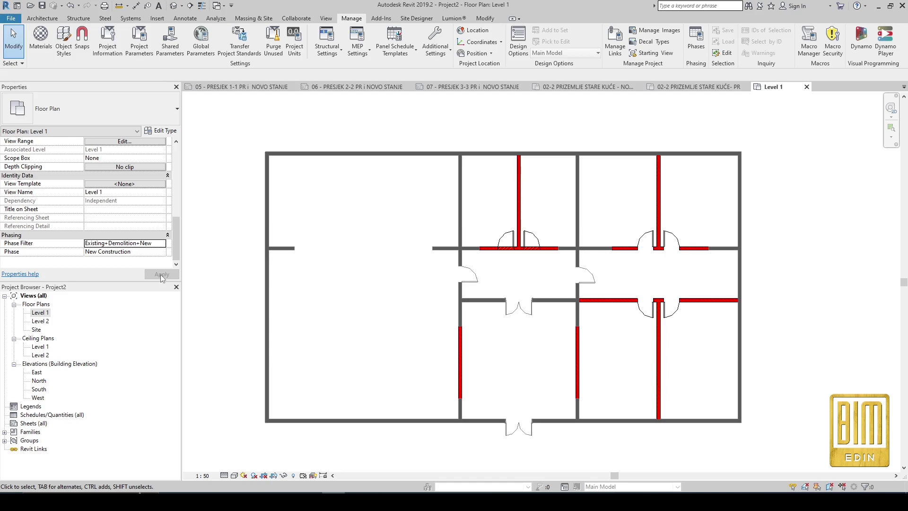
pyautogui.click(161, 252)
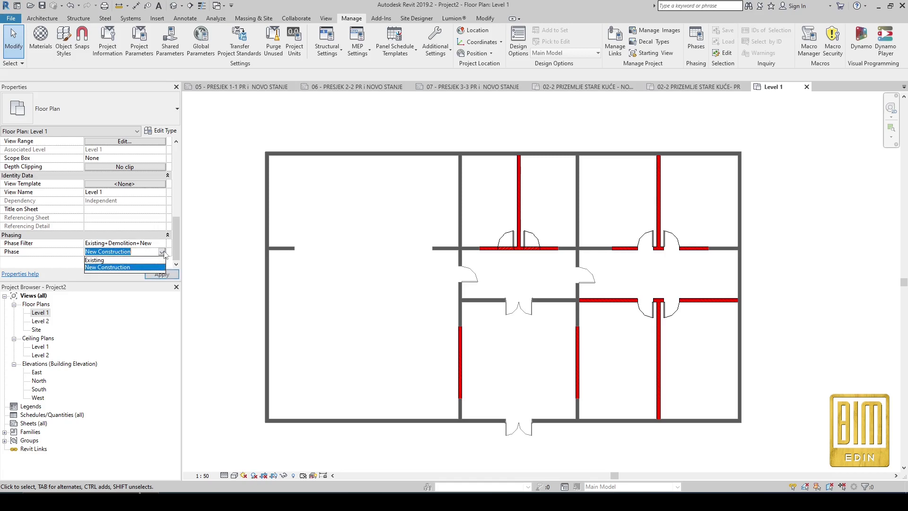
pyautogui.click(99, 260)
pyautogui.click(159, 274)
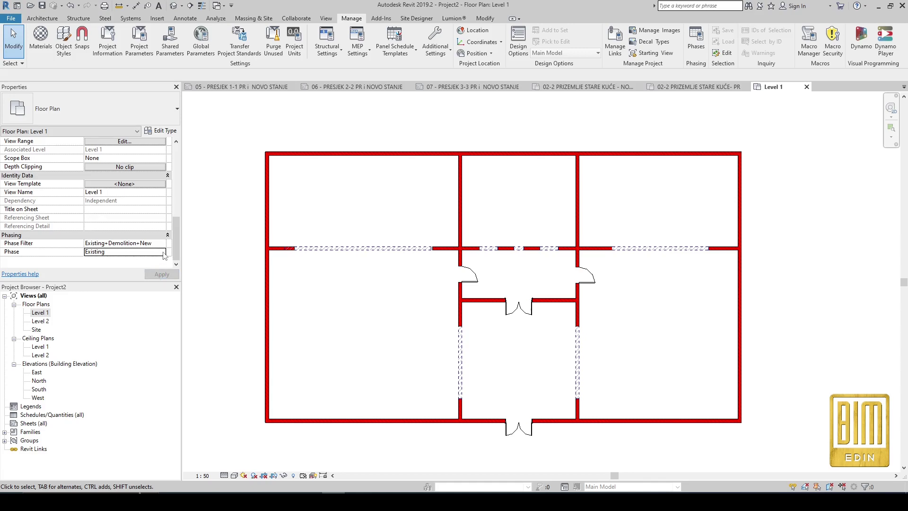
pyautogui.click(161, 252)
pyautogui.click(142, 266)
pyautogui.click(161, 275)
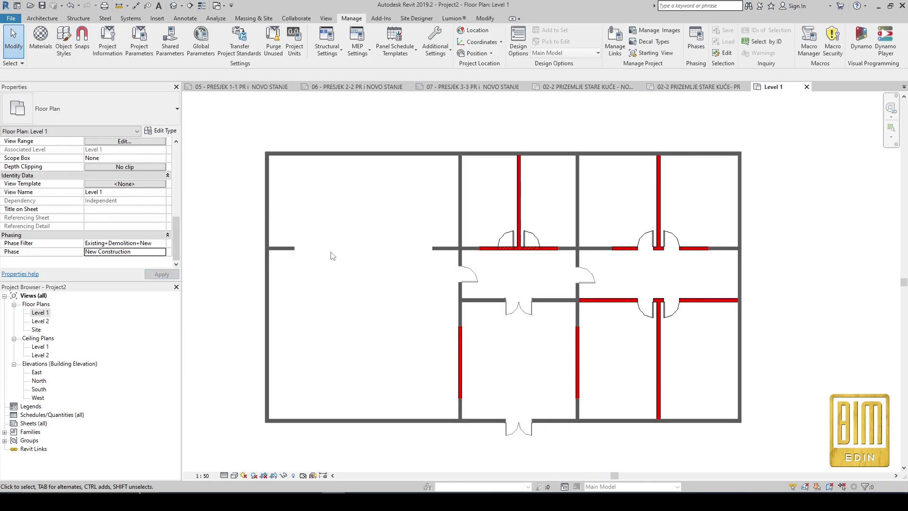
pyautogui.click(461, 223)
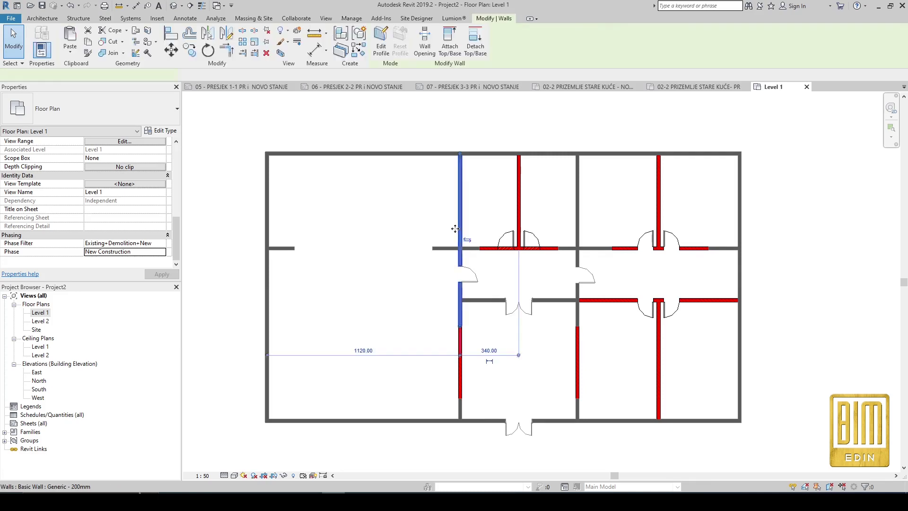
pyautogui.click(365, 258)
pyautogui.scroll(-5, 144, 258)
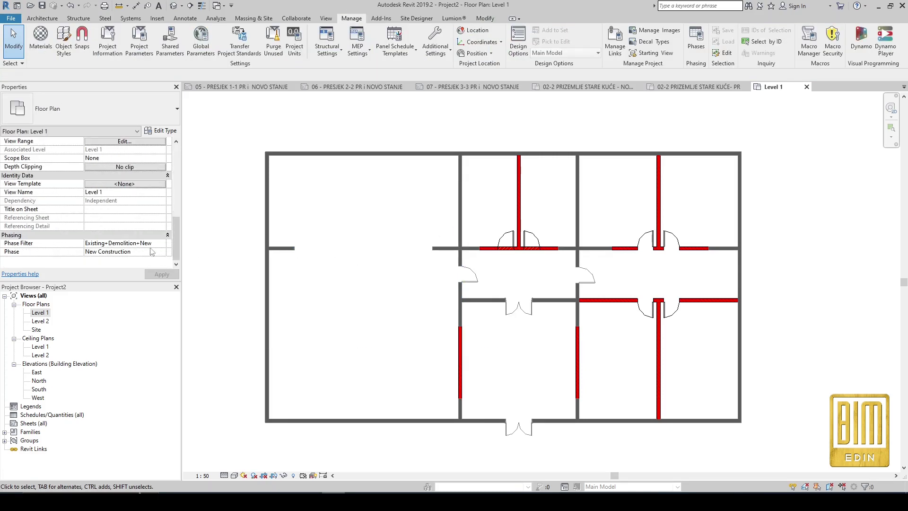
pyautogui.click(161, 243)
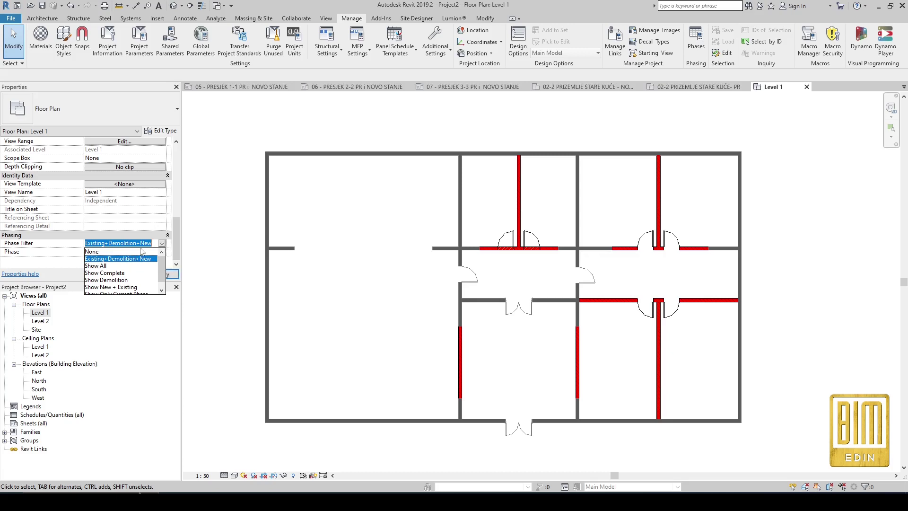
pyautogui.click(162, 243)
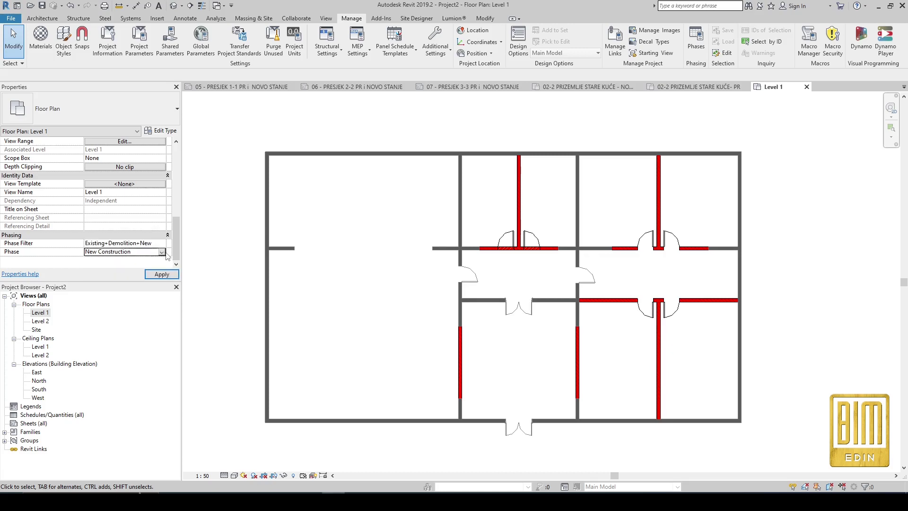
pyautogui.click(162, 251)
pyautogui.click(136, 260)
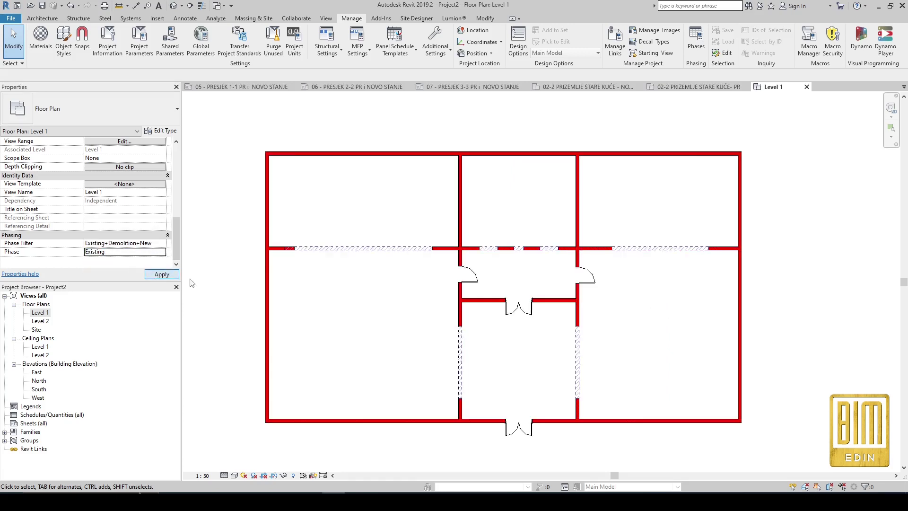
pyautogui.scroll(1, 294, 249)
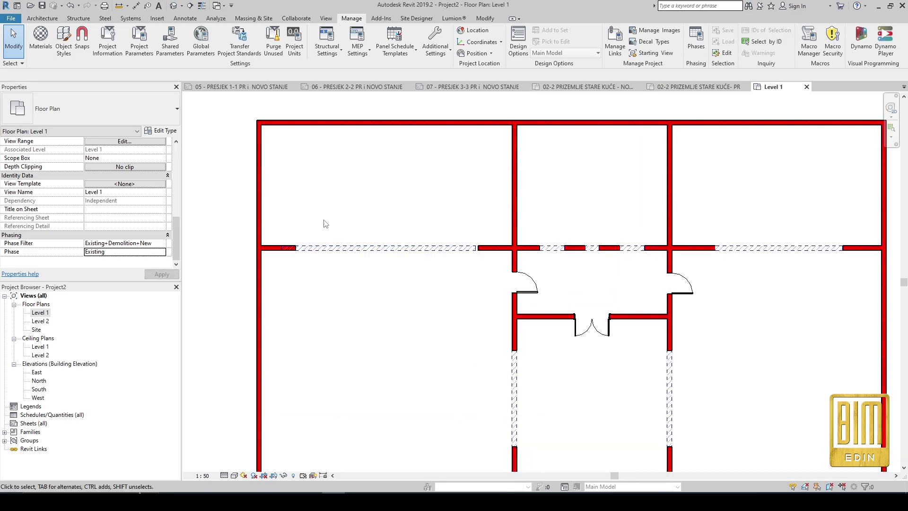
pyautogui.click(391, 248)
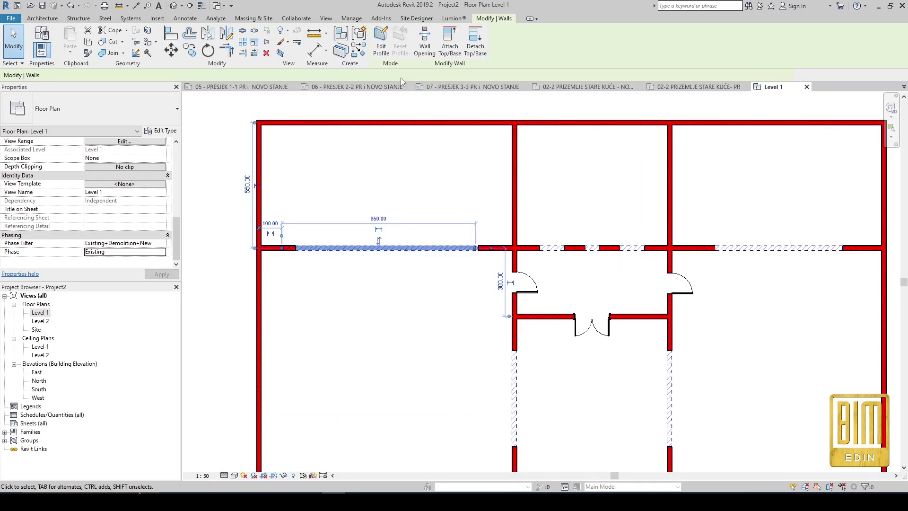
pyautogui.click(507, 235)
pyautogui.scroll(2, 481, 242)
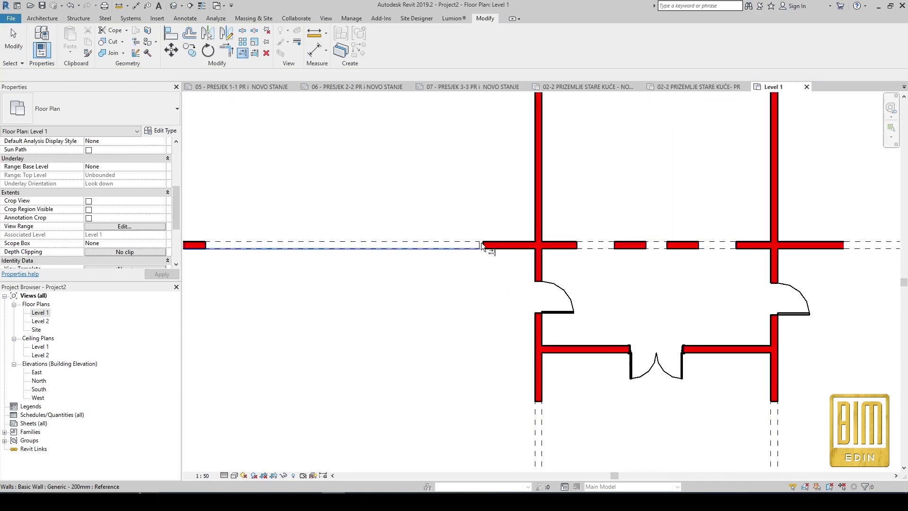
pyautogui.scroll(-2, 481, 242)
pyautogui.click(475, 247)
pyautogui.scroll(-1, 521, 245)
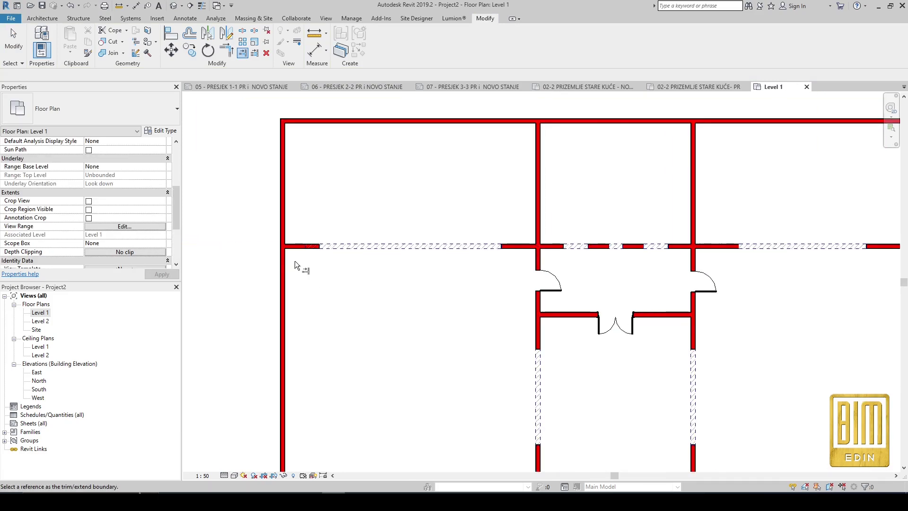
pyautogui.scroll(1, 312, 249)
pyautogui.scroll(-1, 364, 252)
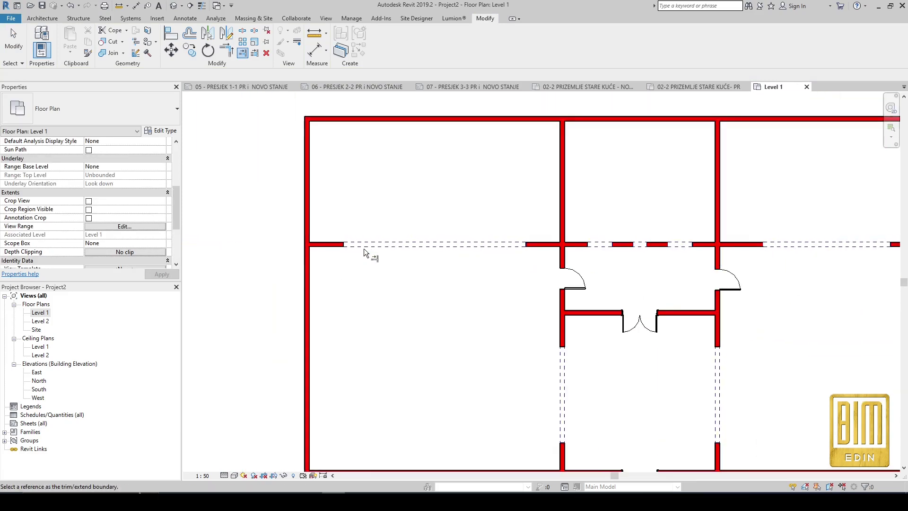
pyautogui.press('Escape')
pyautogui.press('Escape')
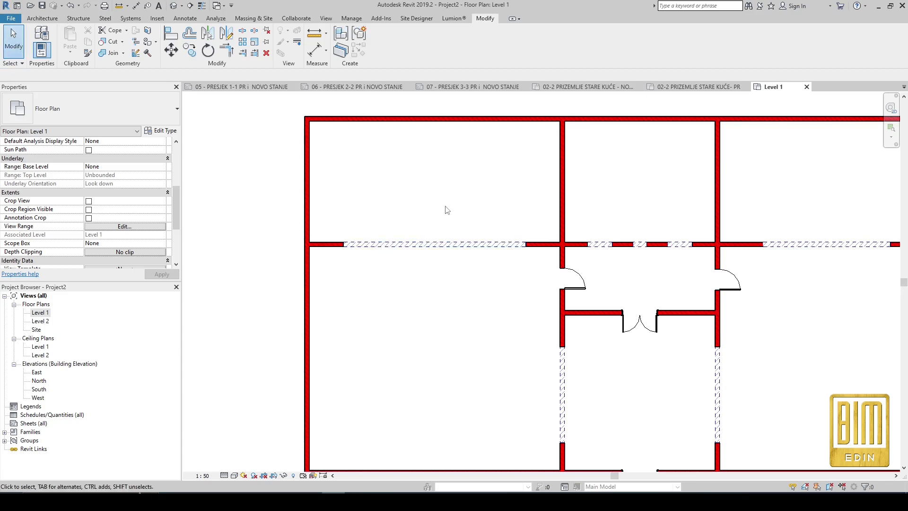
pyautogui.scroll(-2, 447, 210)
pyautogui.scroll(-2, 105, 245)
pyautogui.scroll(-1, 105, 245)
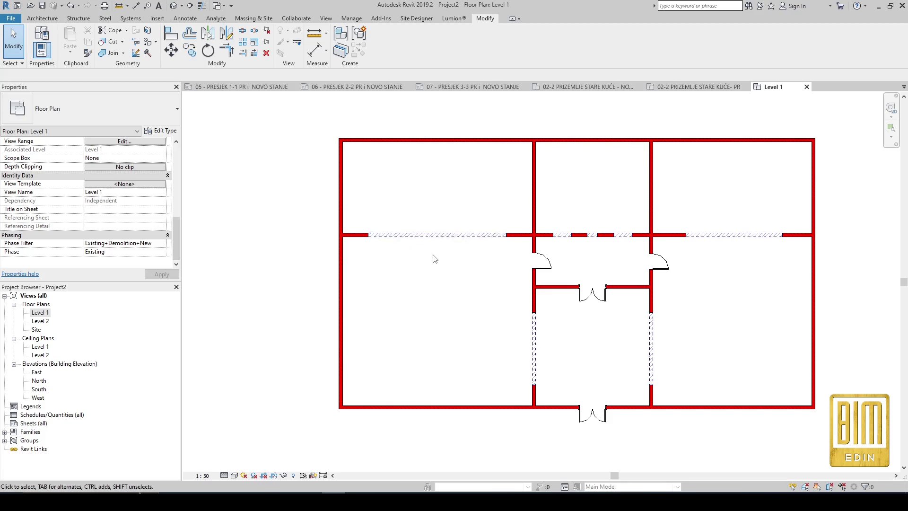
pyautogui.click(352, 18)
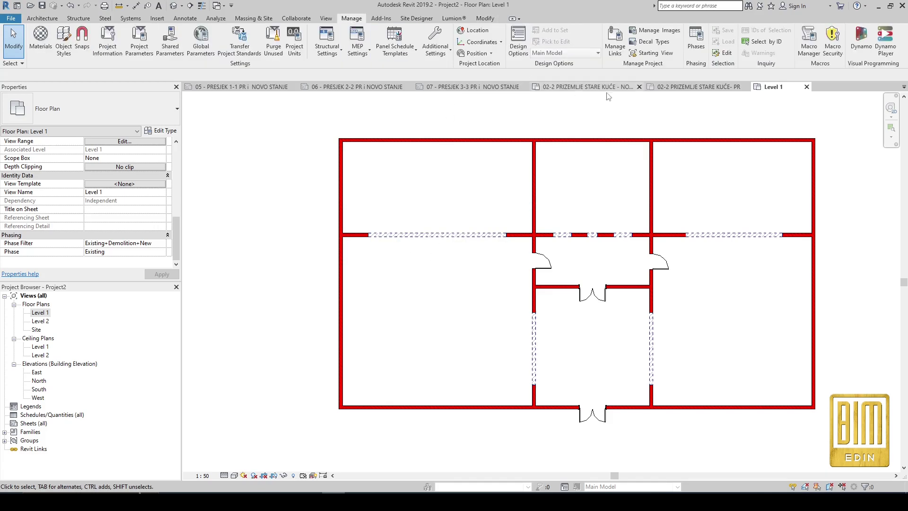
pyautogui.click(695, 40)
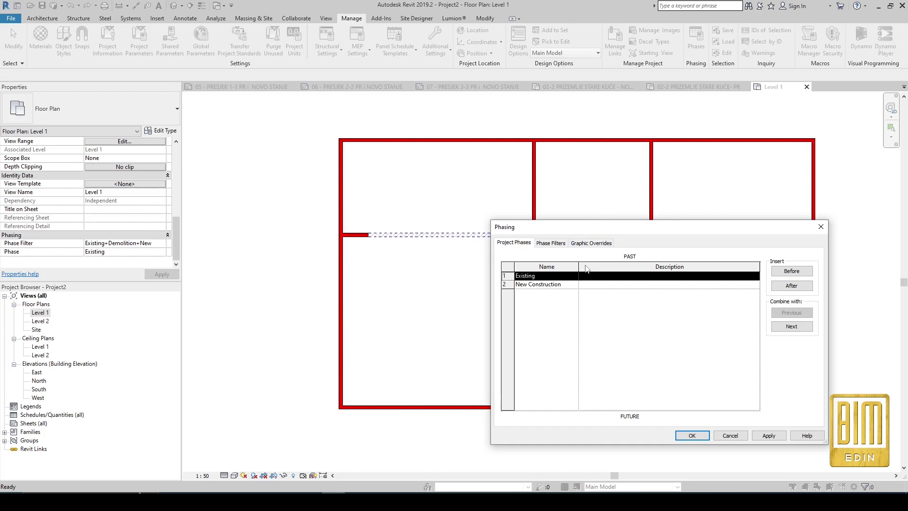
pyautogui.click(575, 243)
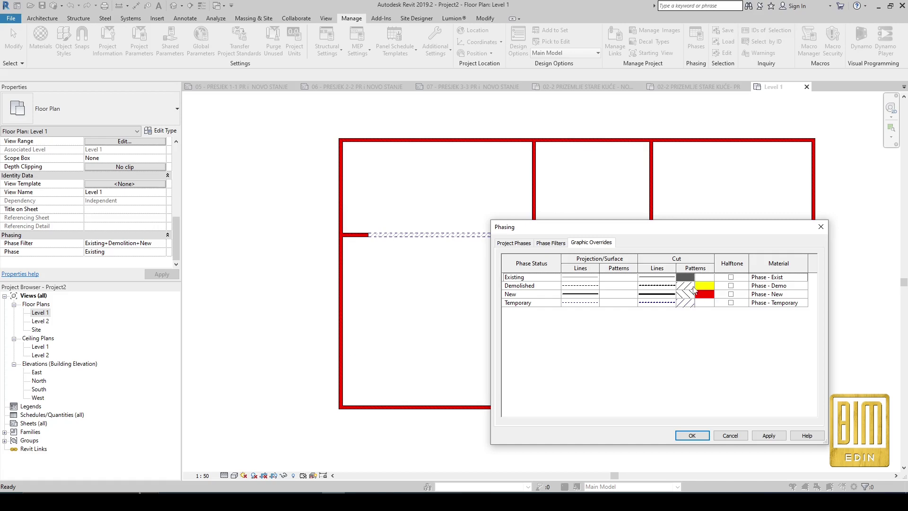
pyautogui.click(695, 285)
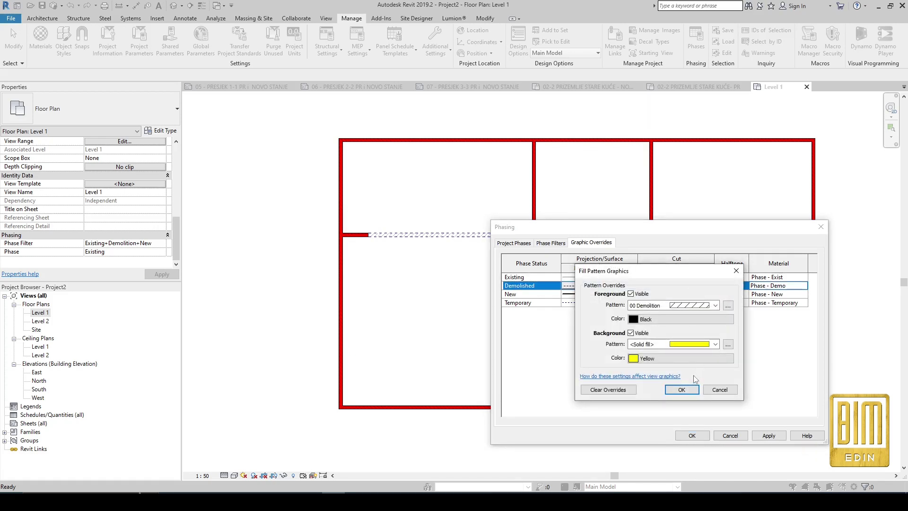
pyautogui.click(681, 389)
pyautogui.click(696, 296)
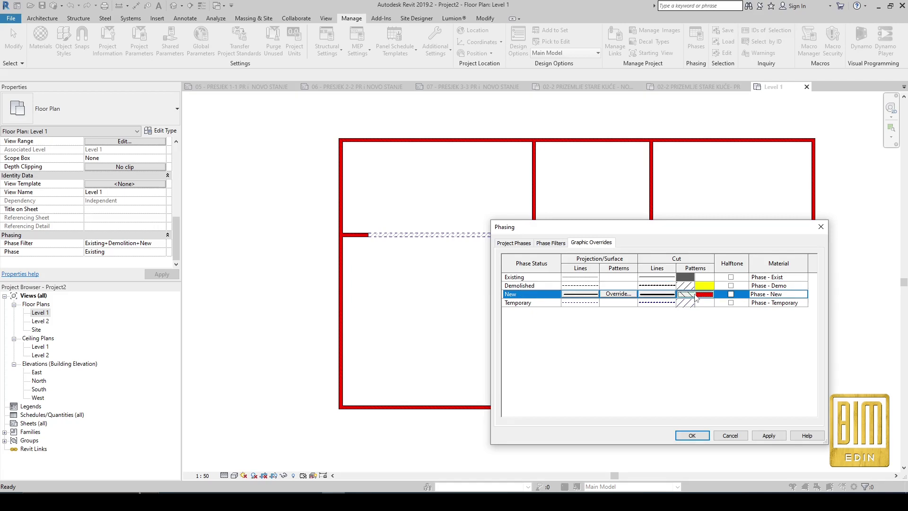
pyautogui.click(697, 296)
pyautogui.click(687, 395)
pyautogui.click(554, 245)
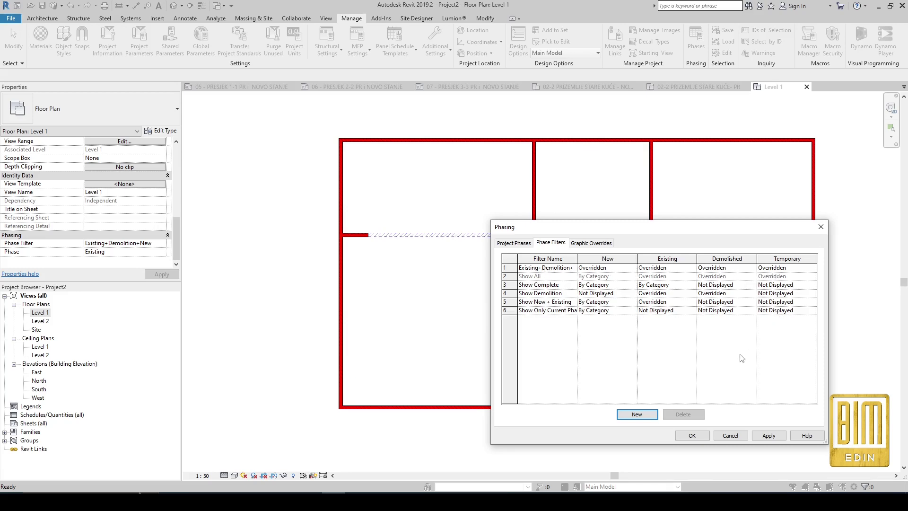
pyautogui.click(692, 436)
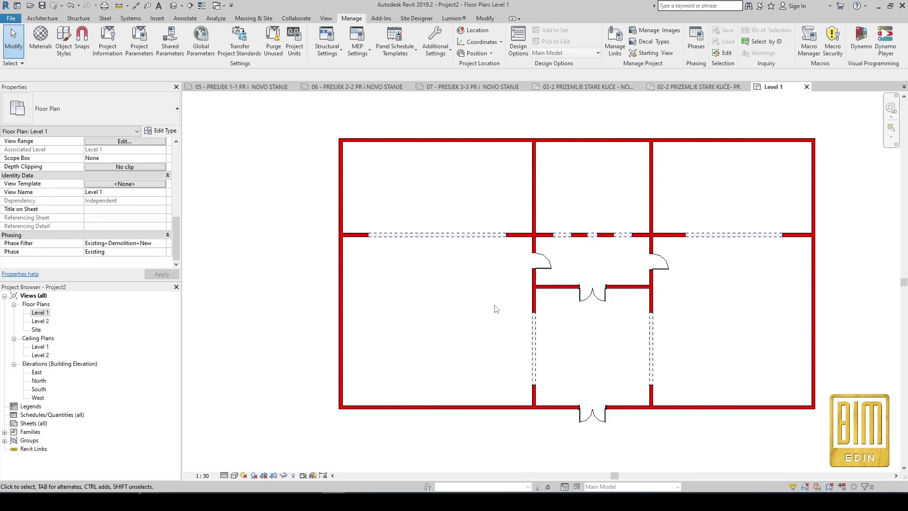
# - Try the Show All phase filter, then restore Existing+Demolition+New on Level 1
pyautogui.click(160, 244)
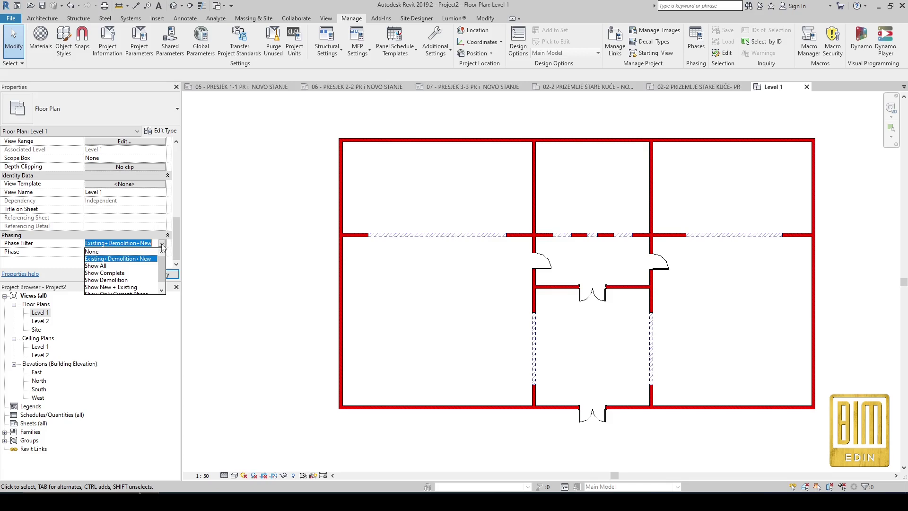
pyautogui.click(103, 266)
pyautogui.click(156, 274)
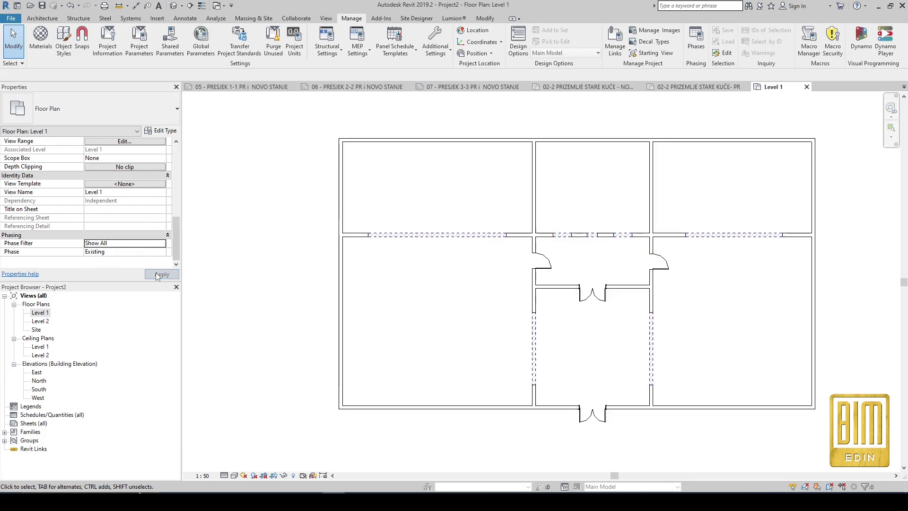
pyautogui.click(159, 243)
pyautogui.click(128, 259)
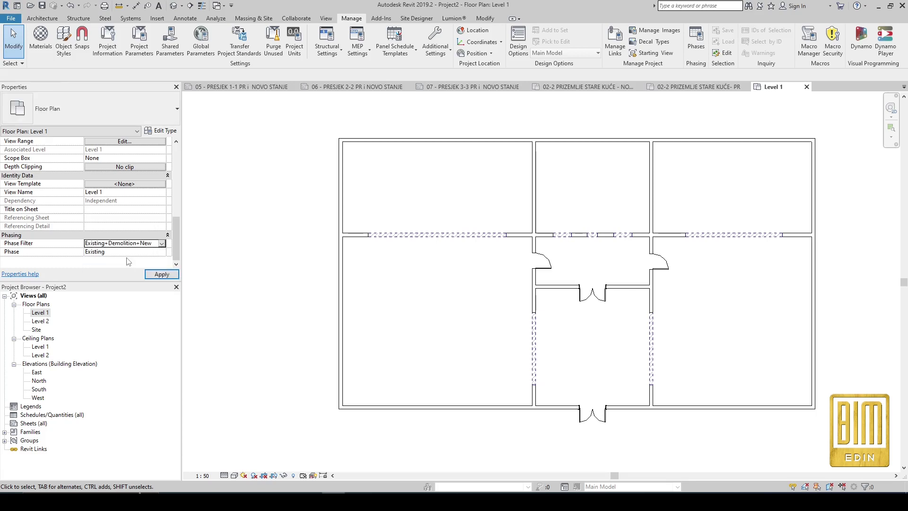
pyautogui.click(161, 275)
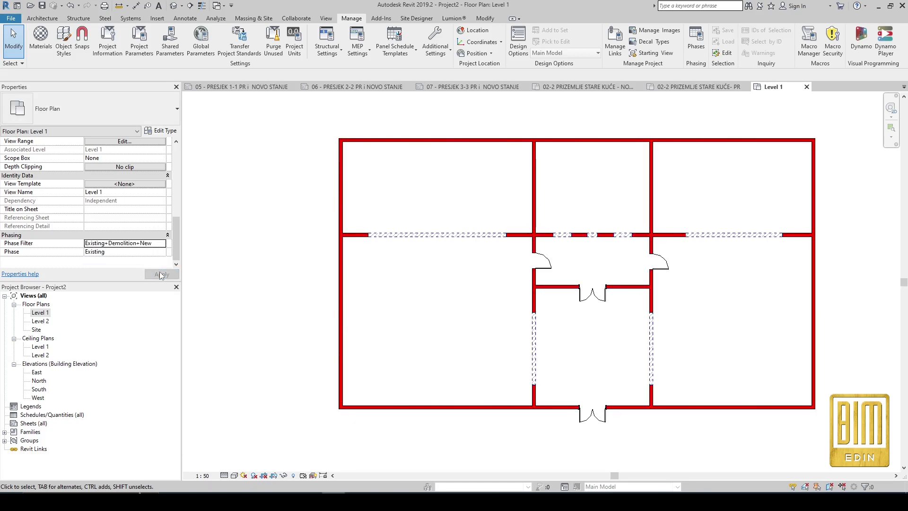
# - Set the Level 1 view's Phase to New Construction
pyautogui.click(341, 256)
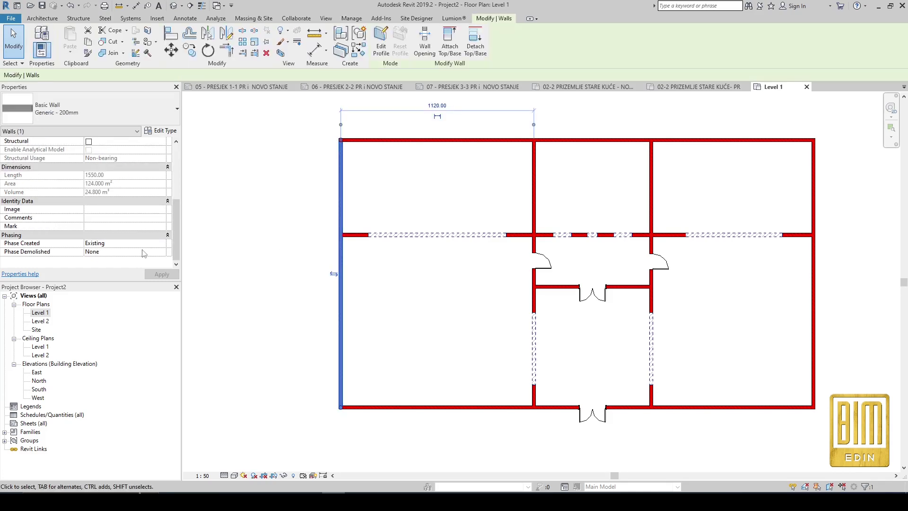
pyautogui.click(237, 257)
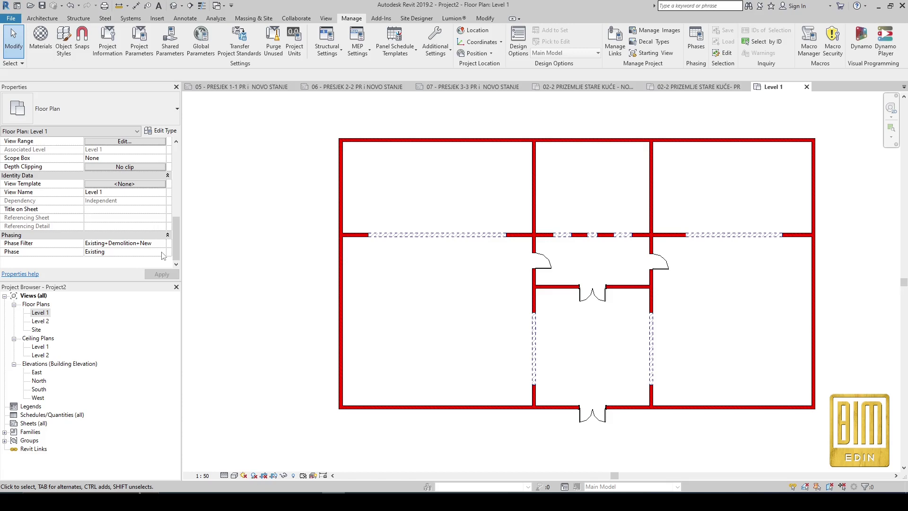
pyautogui.click(163, 256)
pyautogui.click(156, 269)
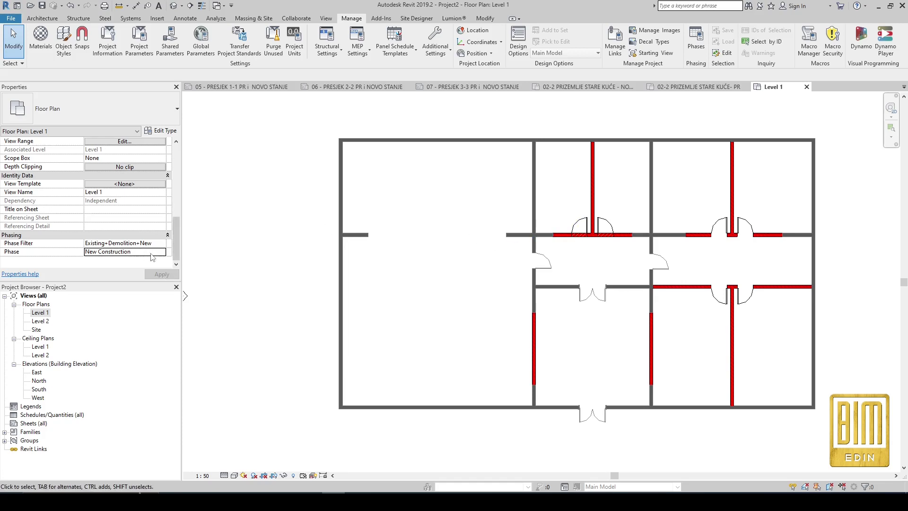
# - Mark the dashed wall above the left room and the middle windowed wall demolished in New Construction
pyautogui.click(70, 5)
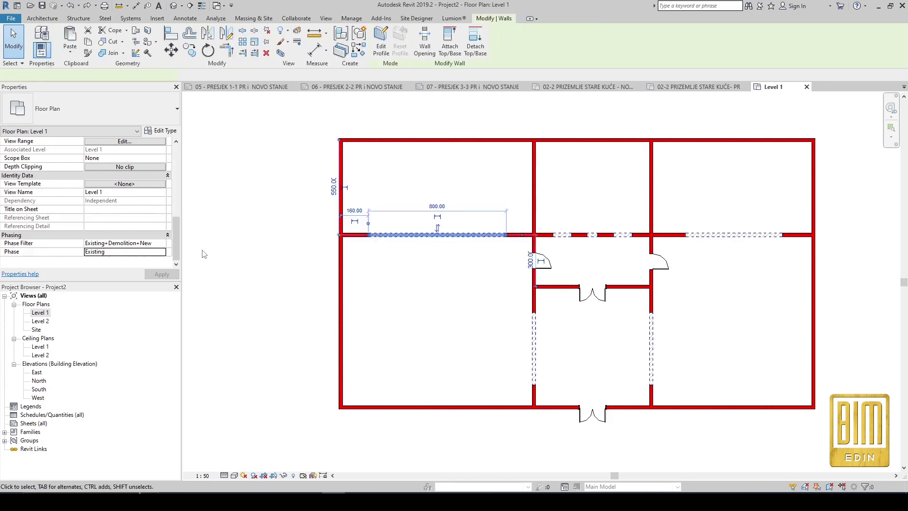
pyautogui.click(162, 252)
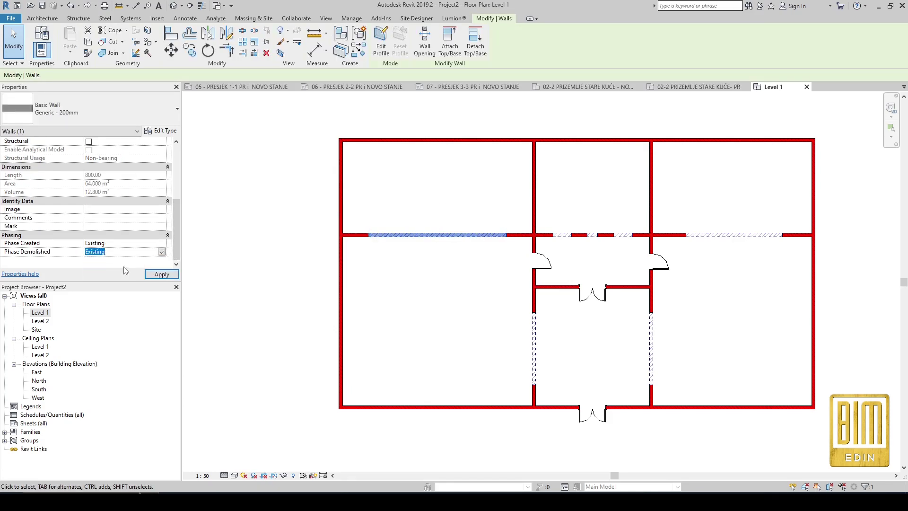
pyautogui.press('Down')
pyautogui.click(161, 274)
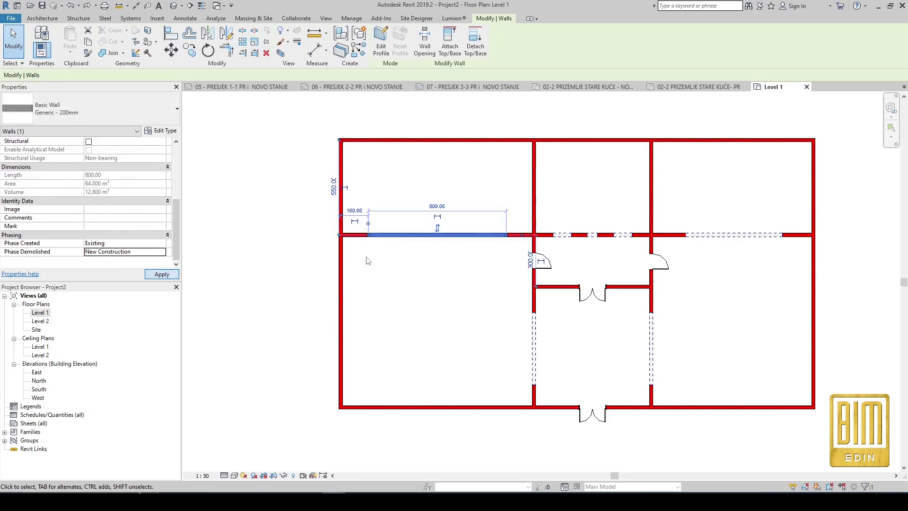
pyautogui.click(564, 239)
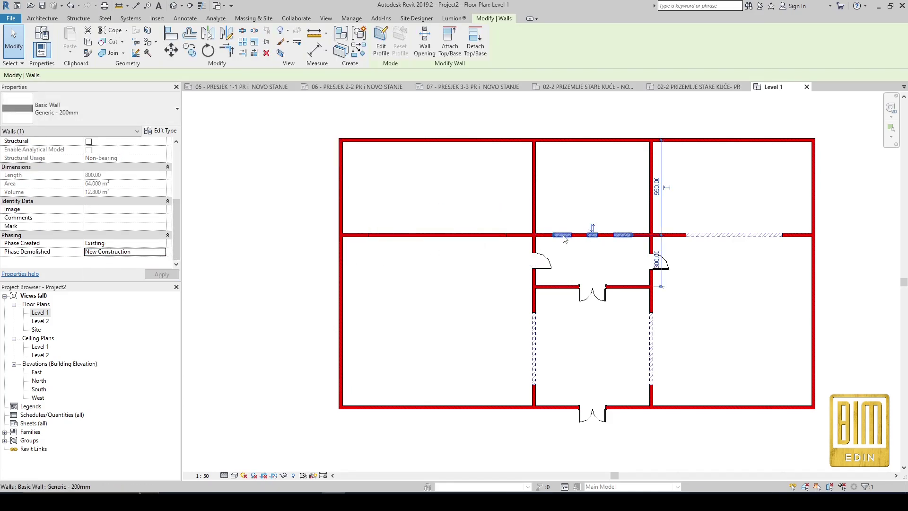
pyautogui.click(162, 251)
pyautogui.click(126, 268)
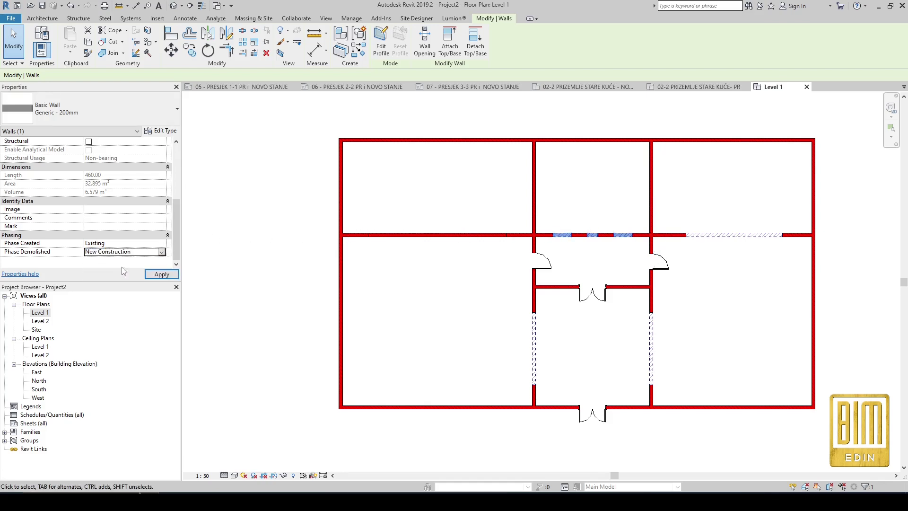
pyautogui.click(162, 274)
# - Mark the right dashed wall and both lower-middle dashed walls demolished in New Construction
pyautogui.click(723, 235)
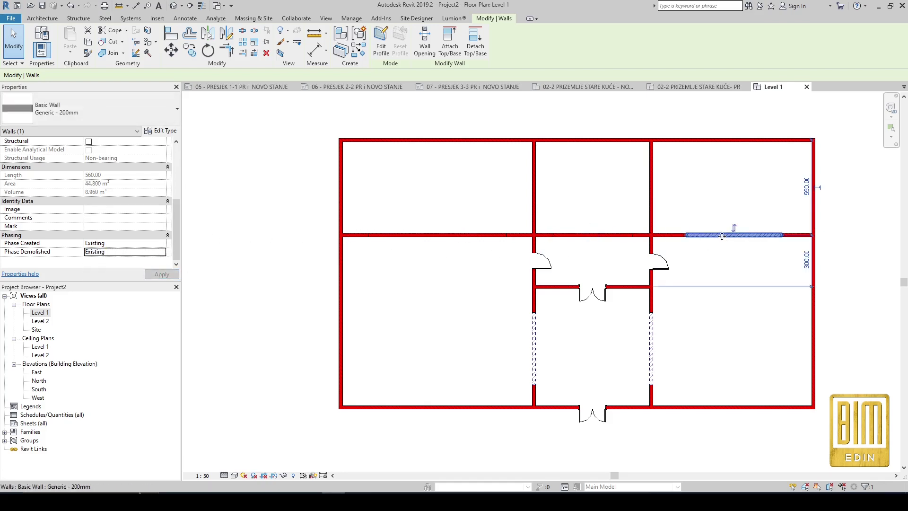
pyautogui.click(162, 252)
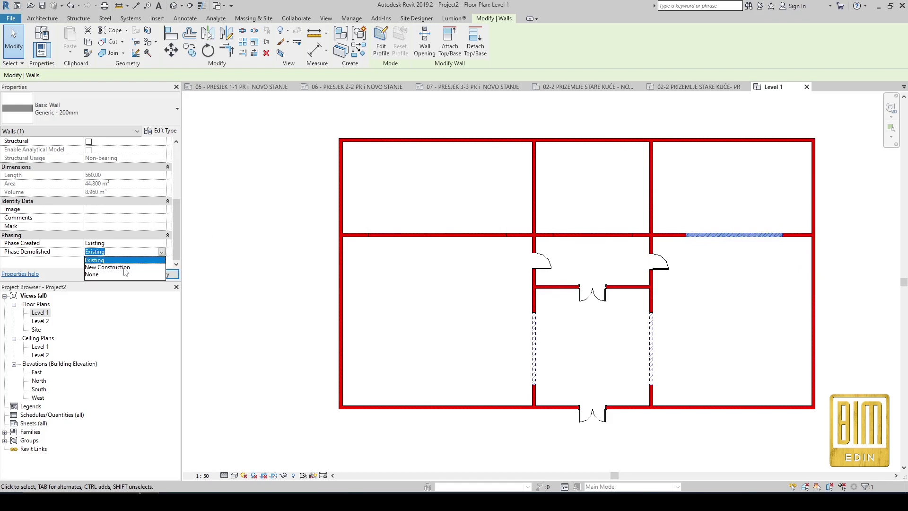
pyautogui.click(124, 268)
pyautogui.click(162, 274)
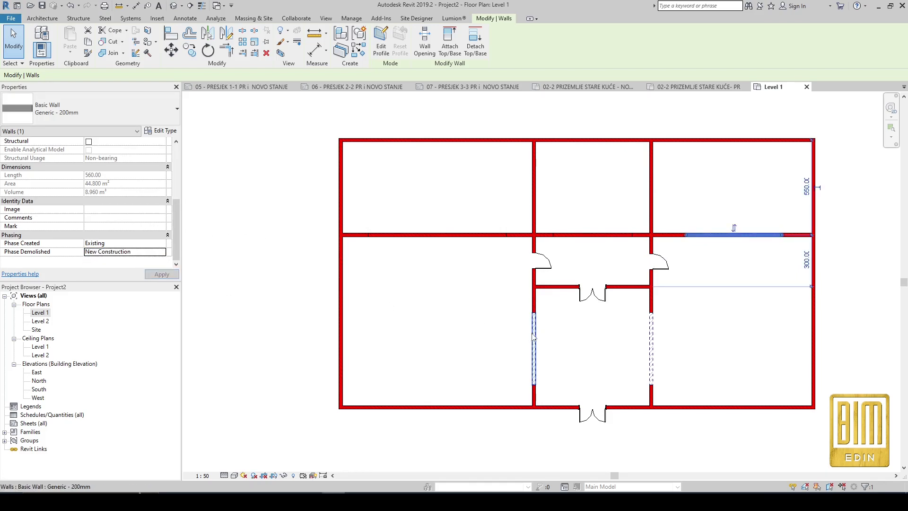
pyautogui.moveTo(660, 335); pyautogui.dragTo(480, 348)
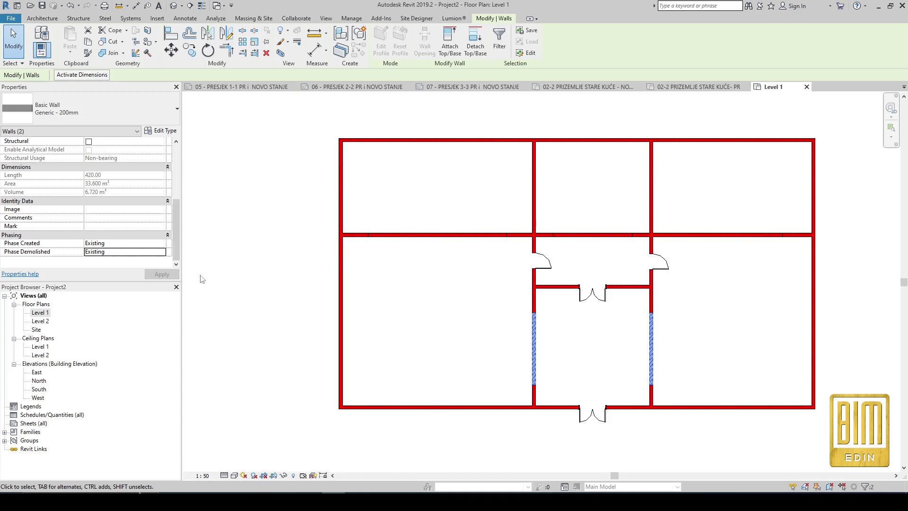
pyautogui.click(161, 252)
pyautogui.click(124, 266)
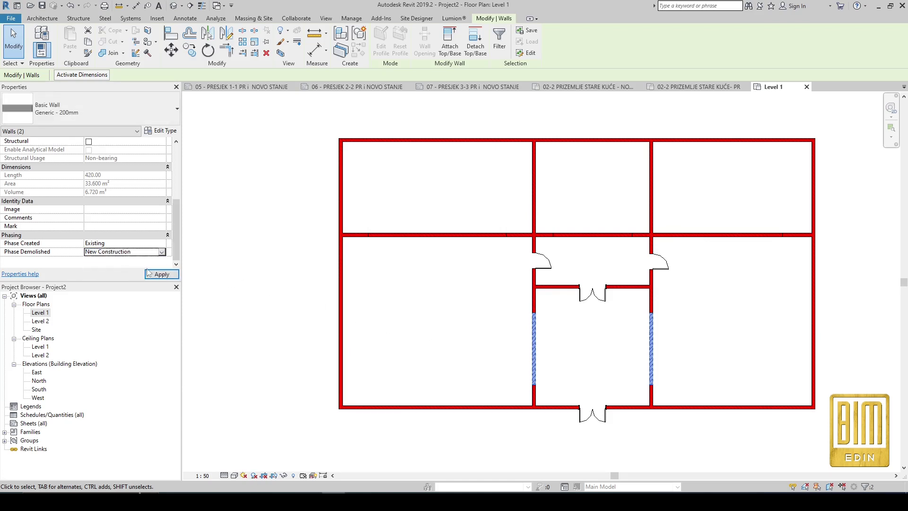
pyautogui.click(271, 279)
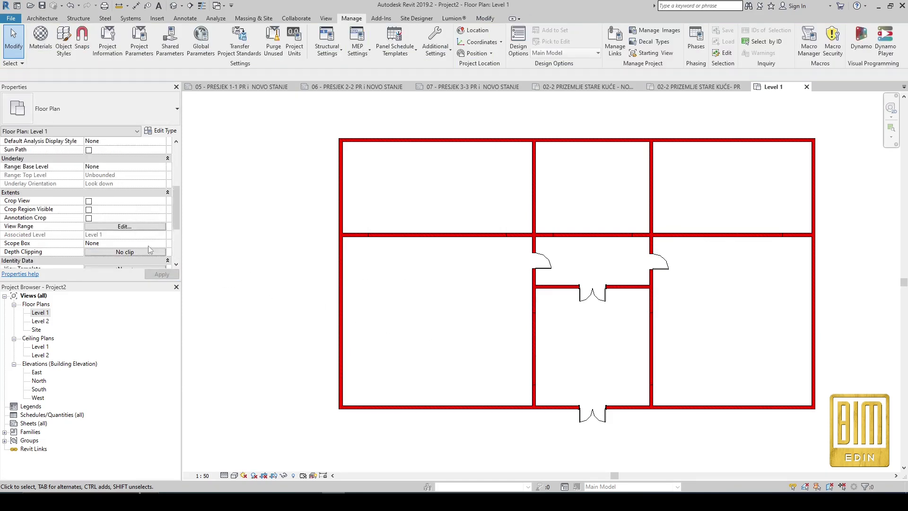
pyautogui.scroll(-5, 148, 250)
# - Keep Existing+Demolition+New, switch Level 1 to New Construction, and zoom to inspect the yellow-hatched walls
pyautogui.click(161, 243)
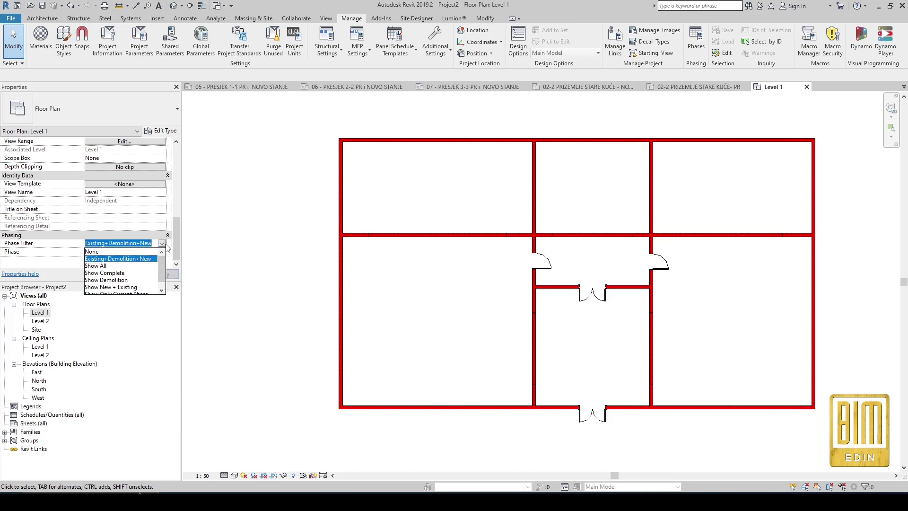
pyautogui.click(119, 261)
pyautogui.click(142, 252)
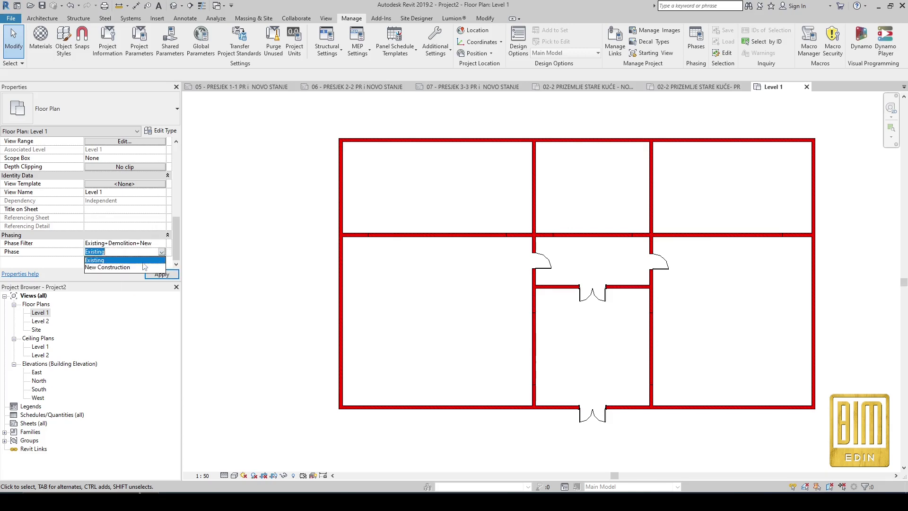
pyautogui.click(124, 268)
pyautogui.click(162, 274)
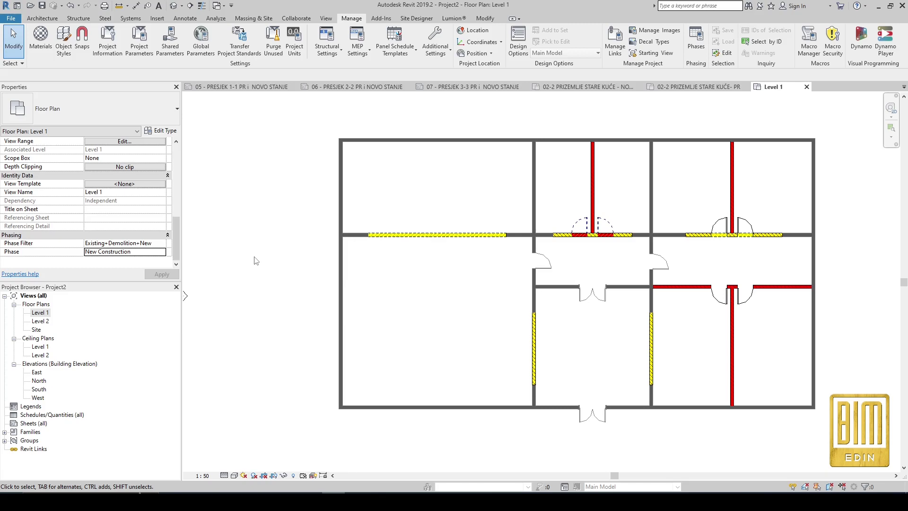
pyautogui.scroll(1, 766, 263)
pyautogui.scroll(1, 766, 263)
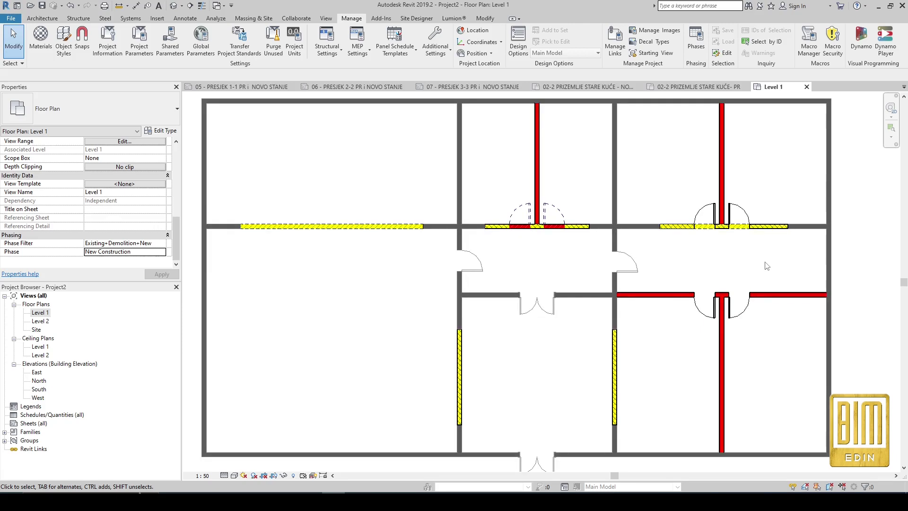
pyautogui.scroll(1, 768, 263)
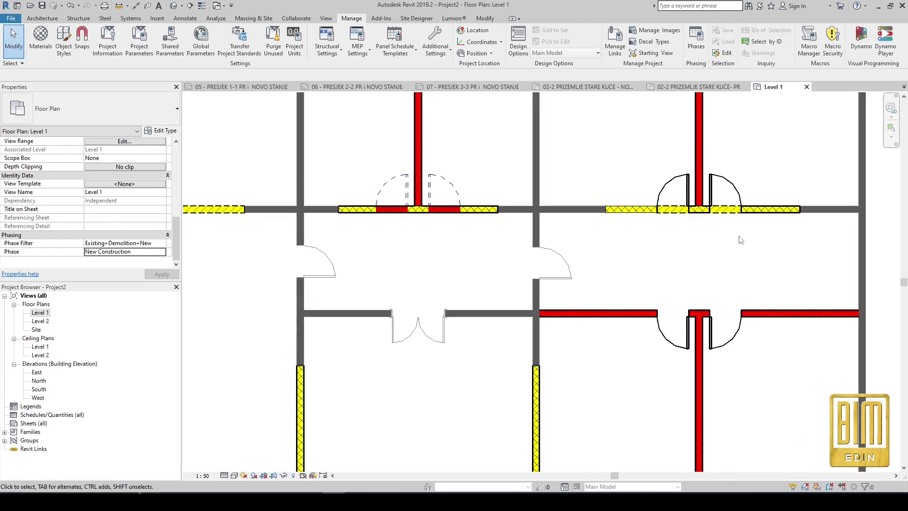
pyautogui.scroll(-1, 714, 224)
pyautogui.scroll(-1, 686, 248)
pyautogui.scroll(-1, 687, 248)
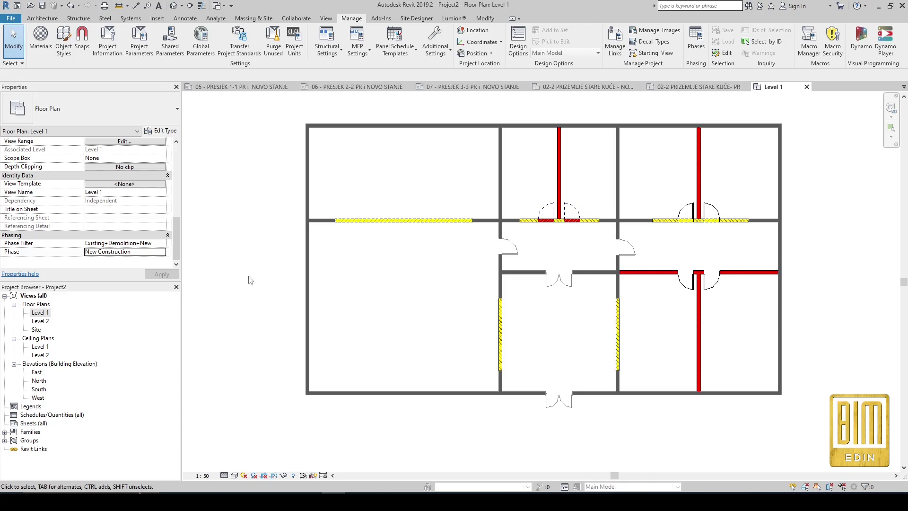
# - Switch Level 1's phase filter to Show New + Existing, hiding demolished walls
pyautogui.click(155, 244)
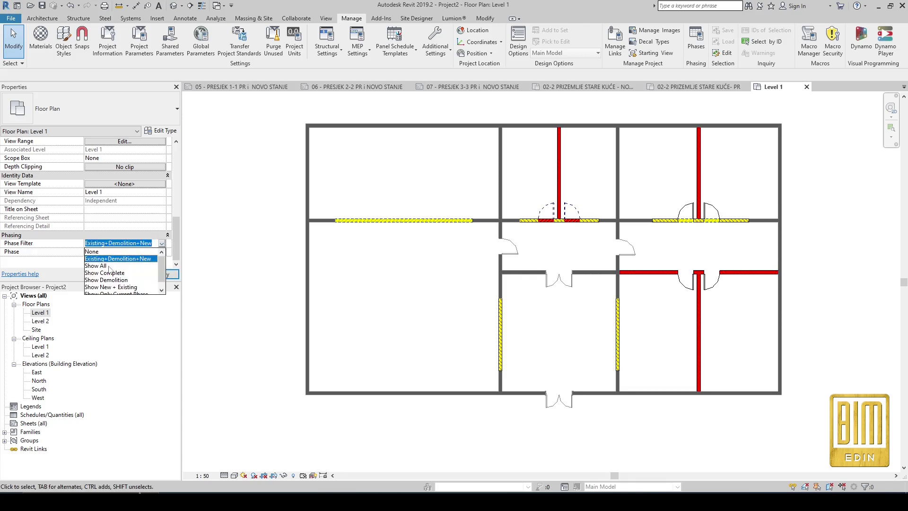
pyautogui.scroll(-1, 124, 279)
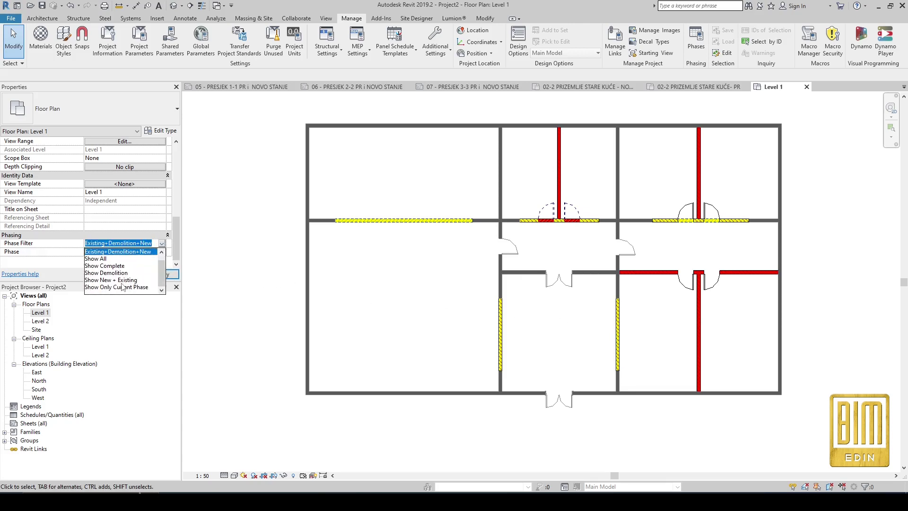
pyautogui.click(118, 280)
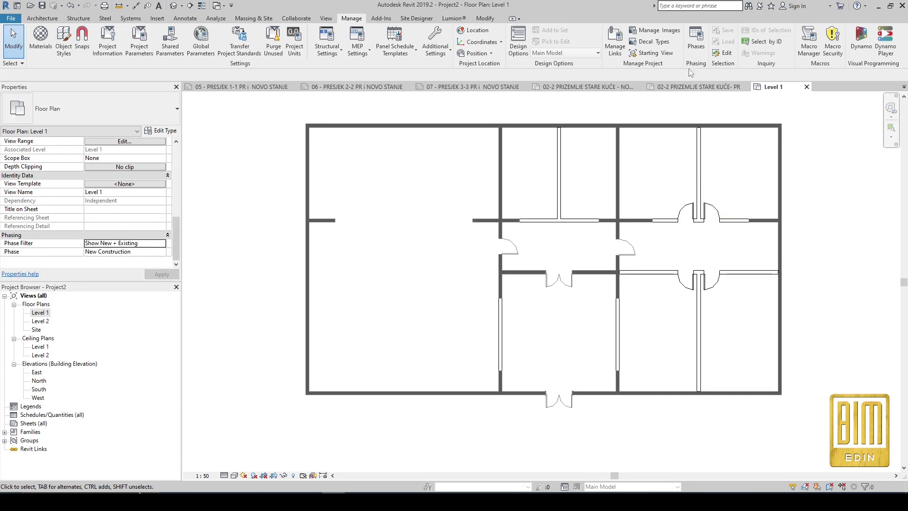
# - In Phase Filters, set Show New + Existing's New elements to Overridden and apply
pyautogui.click(696, 40)
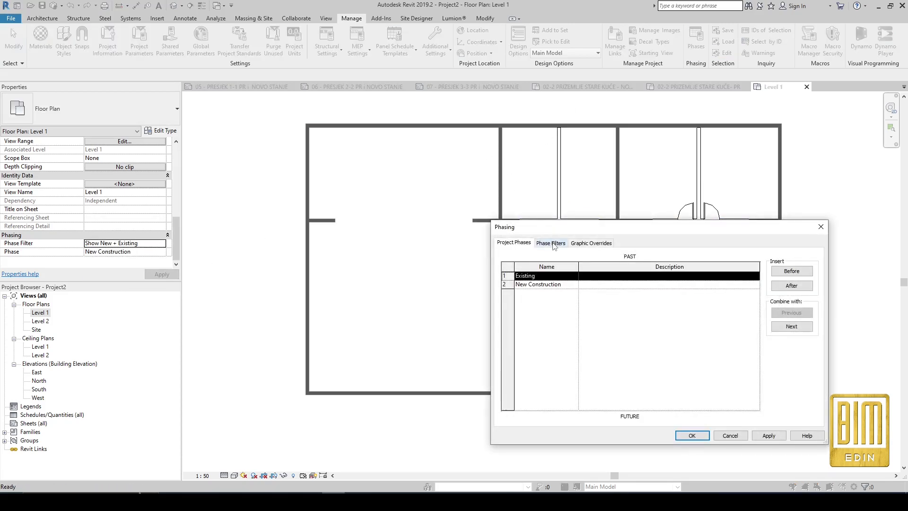
pyautogui.click(552, 244)
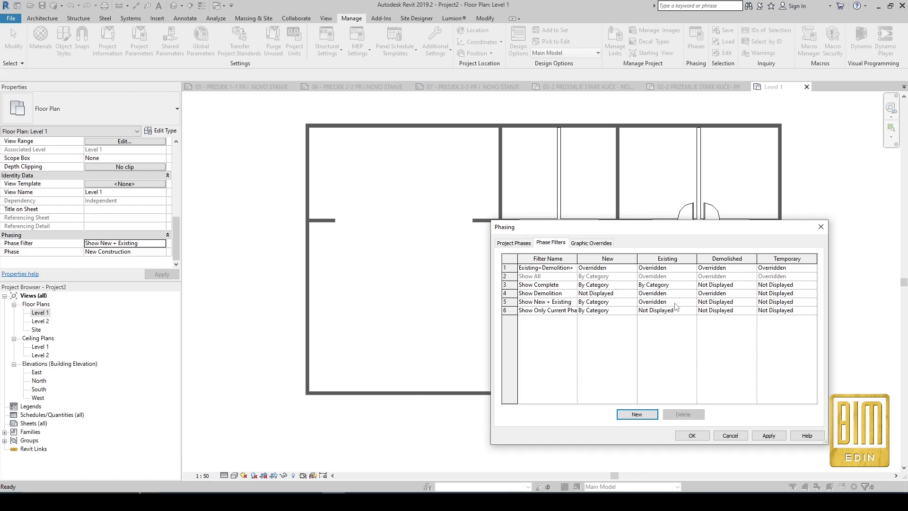
pyautogui.click(633, 302)
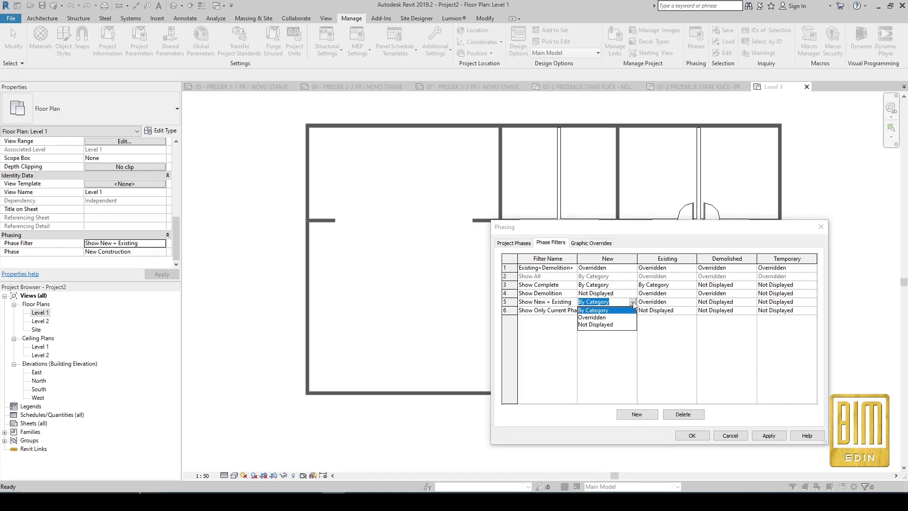
pyautogui.click(611, 318)
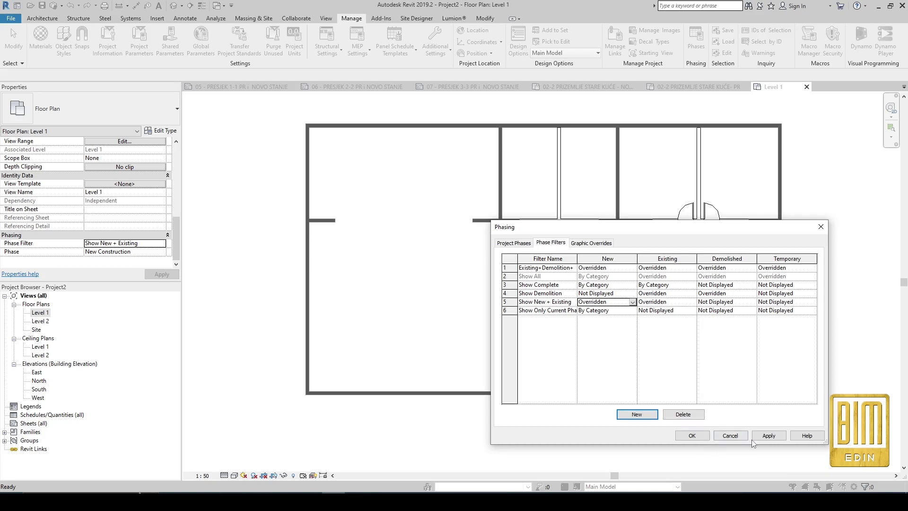
pyautogui.click(769, 435)
pyautogui.click(692, 436)
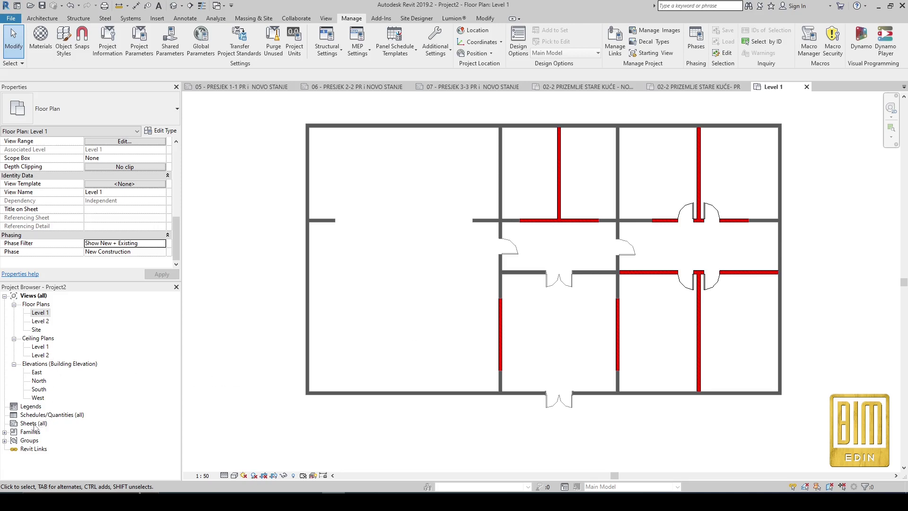
# - Duplicate the Level 1 floor plan with detailing, creating Level 1 Copy 1
pyautogui.rightClick(38, 313)
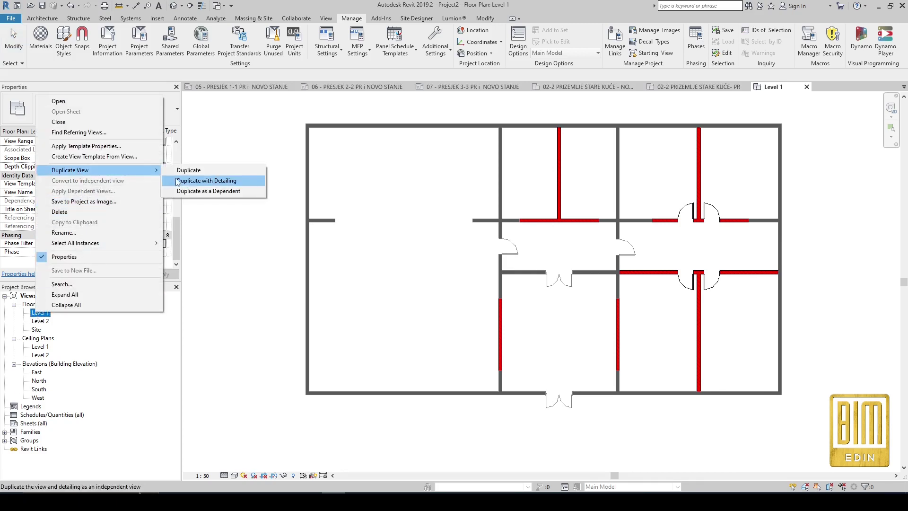
pyautogui.click(194, 181)
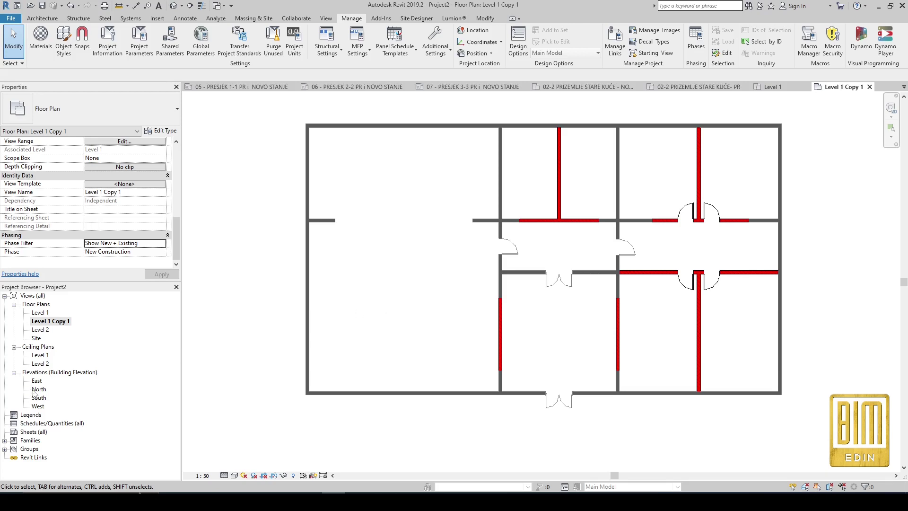
pyautogui.rightClick(27, 432)
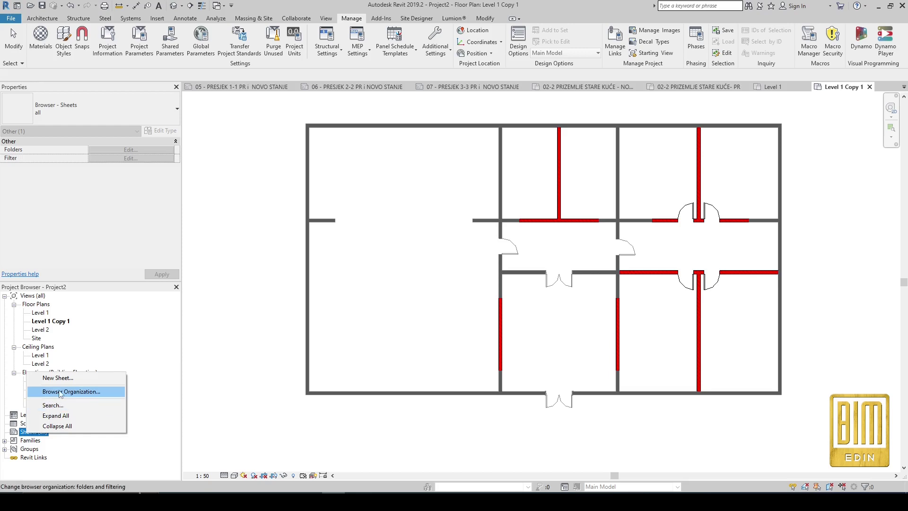
# - Create sheet A101 with the A0 metric title block and place the Level 1 plan on it
pyautogui.click(60, 379)
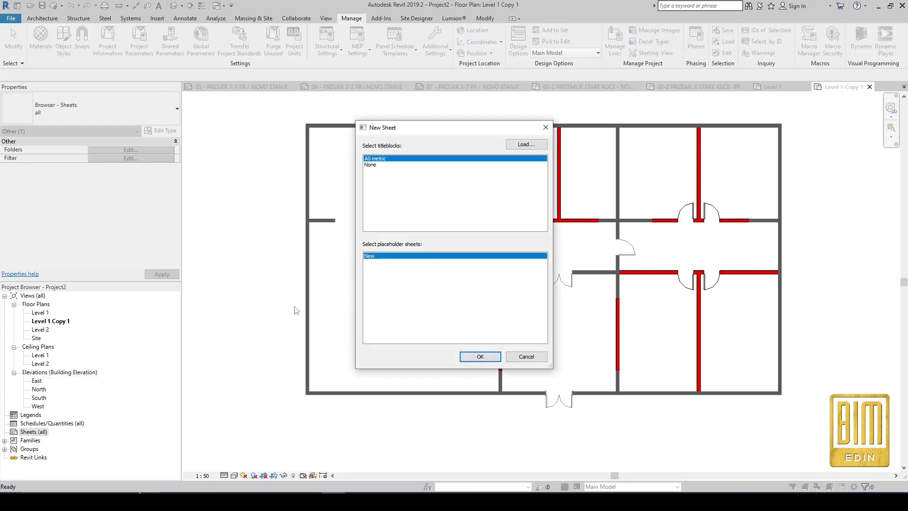
pyautogui.click(480, 356)
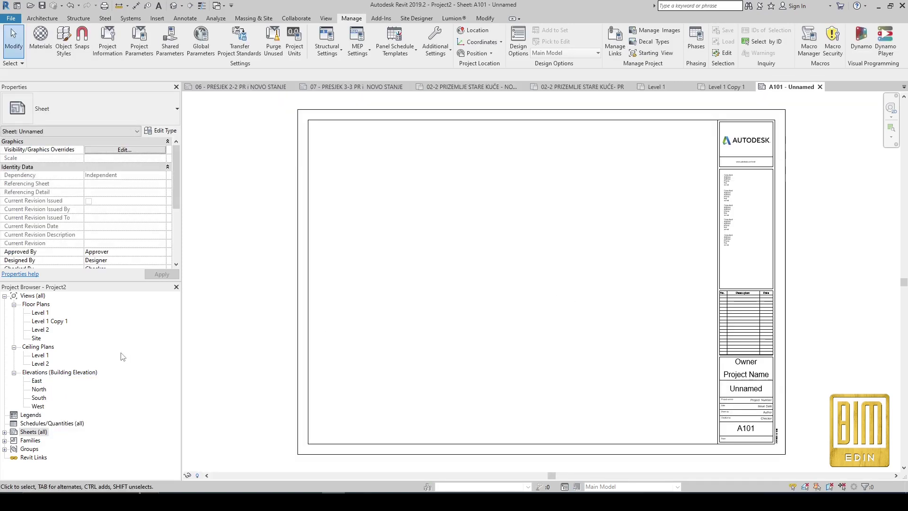
pyautogui.click(40, 314)
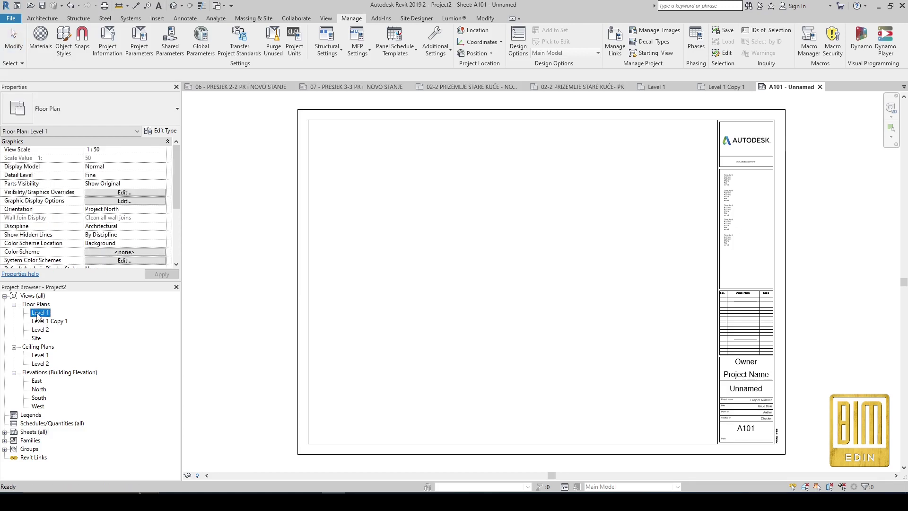
pyautogui.moveTo(40, 313); pyautogui.dragTo(523, 268)
pyautogui.click(507, 253)
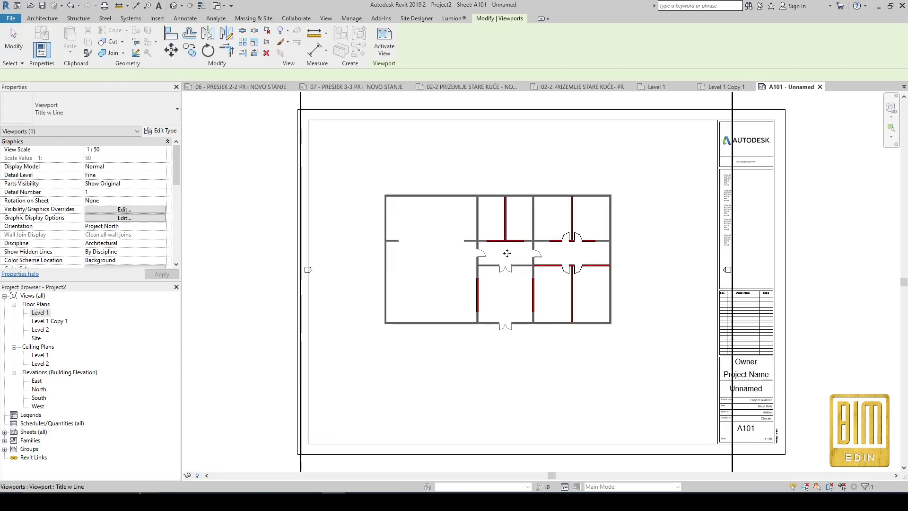
pyautogui.scroll(-2, 507, 253)
pyautogui.click(240, 238)
# - Hide the category of the two elements above the plan on the sheet
pyautogui.scroll(-3, 122, 229)
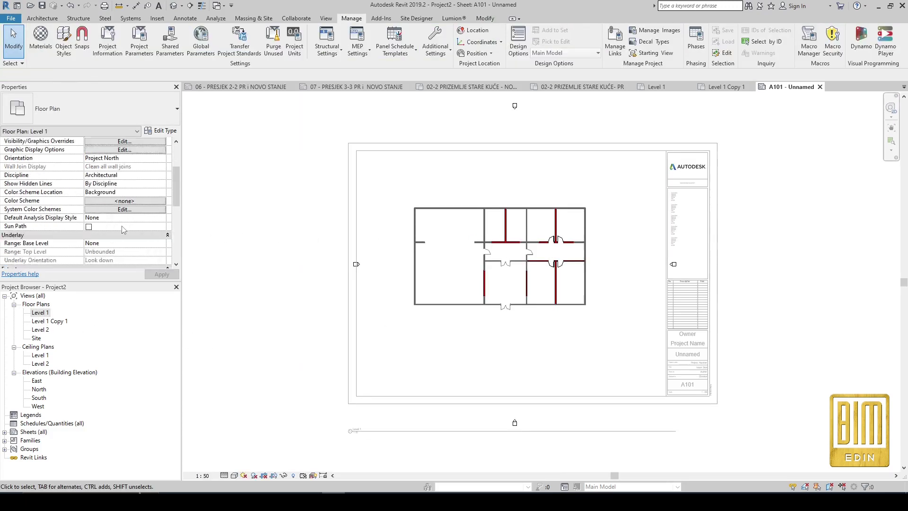
pyautogui.scroll(-2, 122, 230)
pyautogui.scroll(-2, 86, 259)
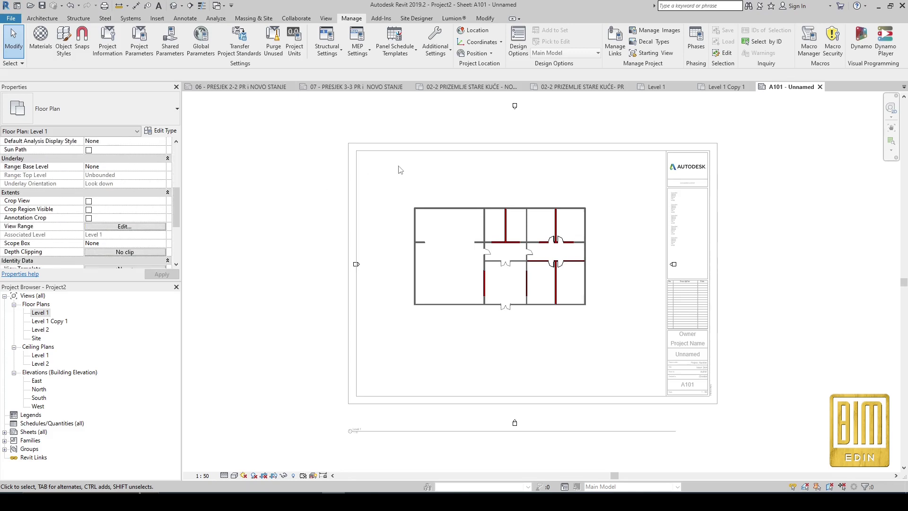
pyautogui.scroll(-2, 562, 260)
pyautogui.moveTo(551, 127); pyautogui.dragTo(514, 150)
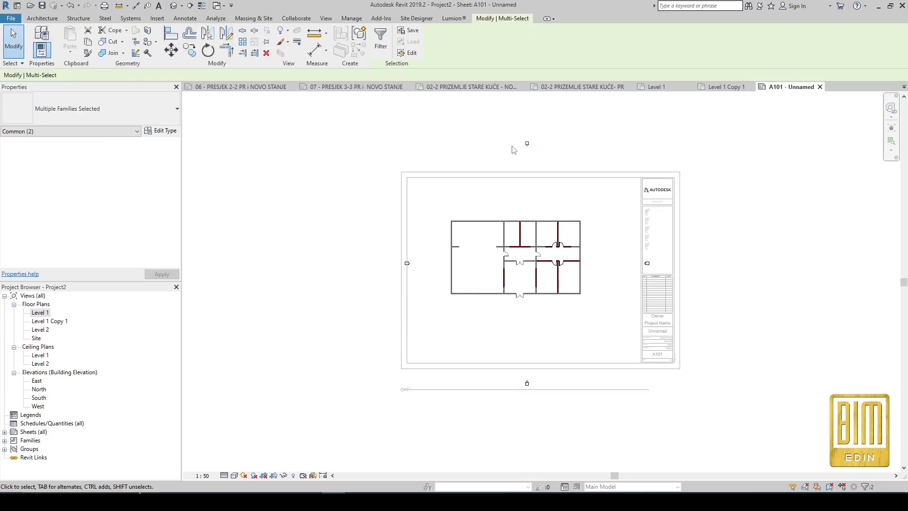
pyautogui.rightClick(512, 146)
pyautogui.click(642, 211)
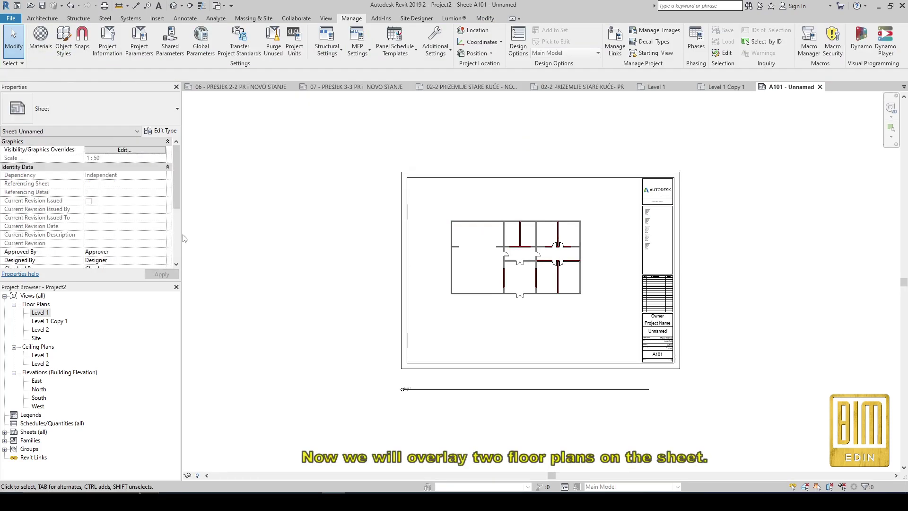
# - Move the Level 1 viewport's title line up onto the sheet
pyautogui.click(284, 232)
pyautogui.click(550, 243)
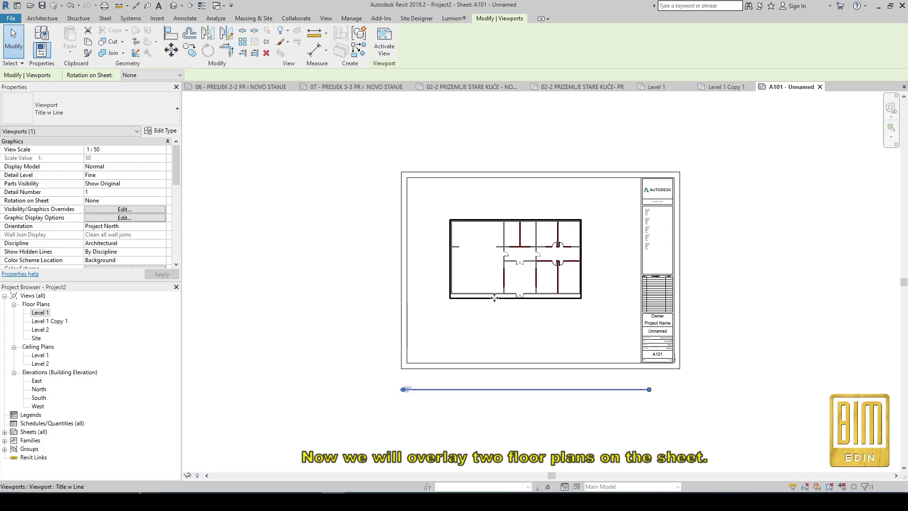
pyautogui.click(358, 377)
pyautogui.click(406, 391)
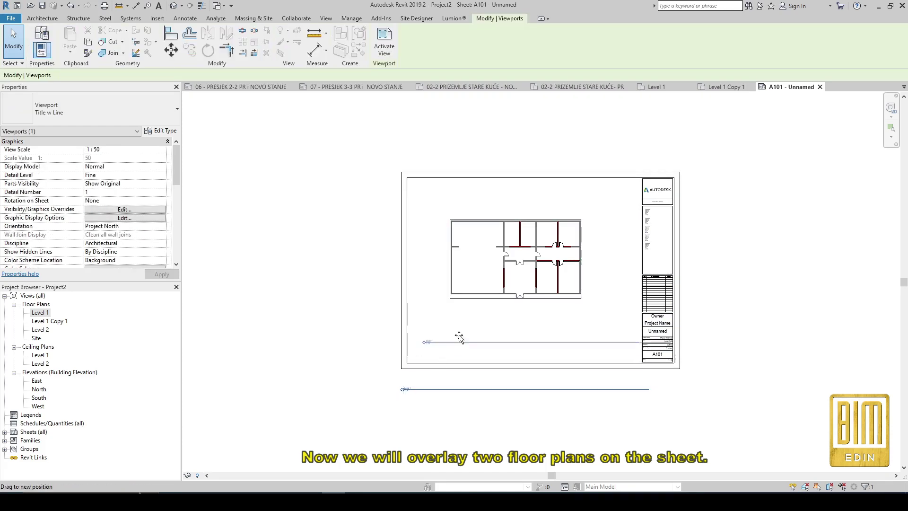
pyautogui.moveTo(405, 390); pyautogui.dragTo(480, 307)
# - Change the viewport type to Title Only and nudge the title just under the plan
pyautogui.scroll(3, 480, 306)
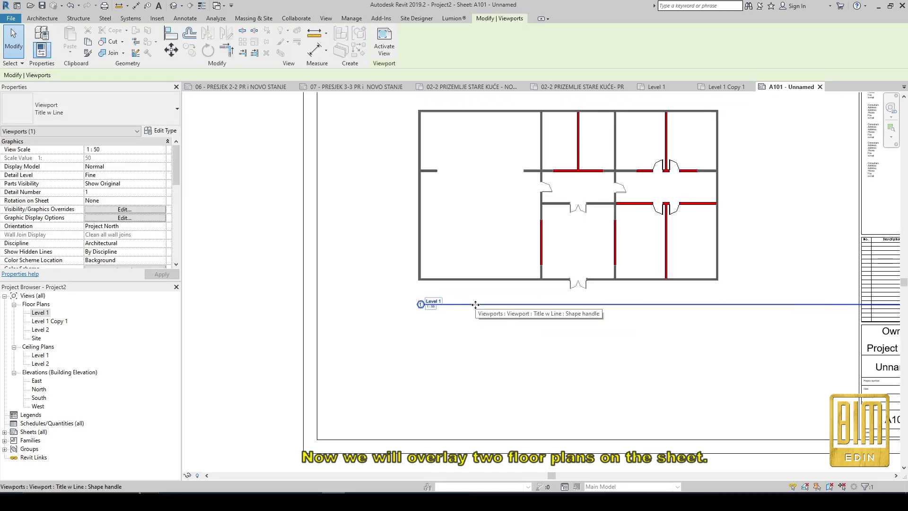
pyautogui.click(108, 122)
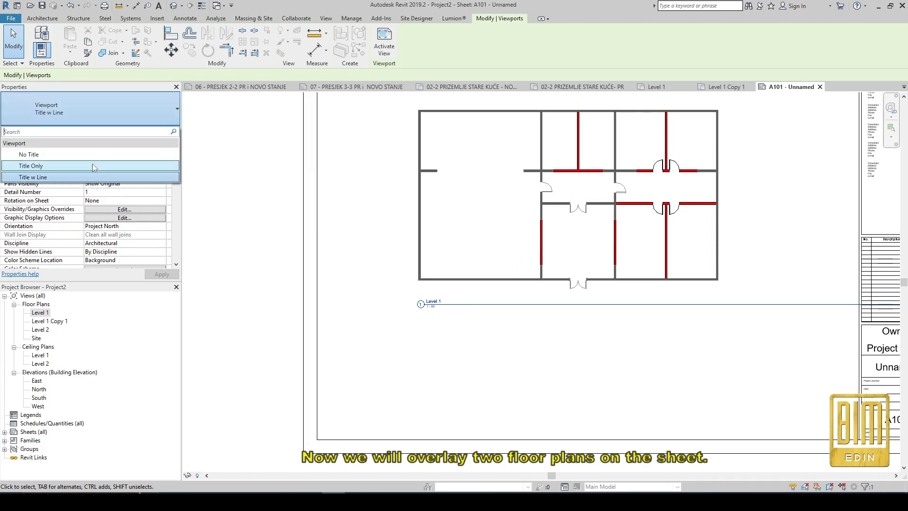
pyautogui.click(95, 167)
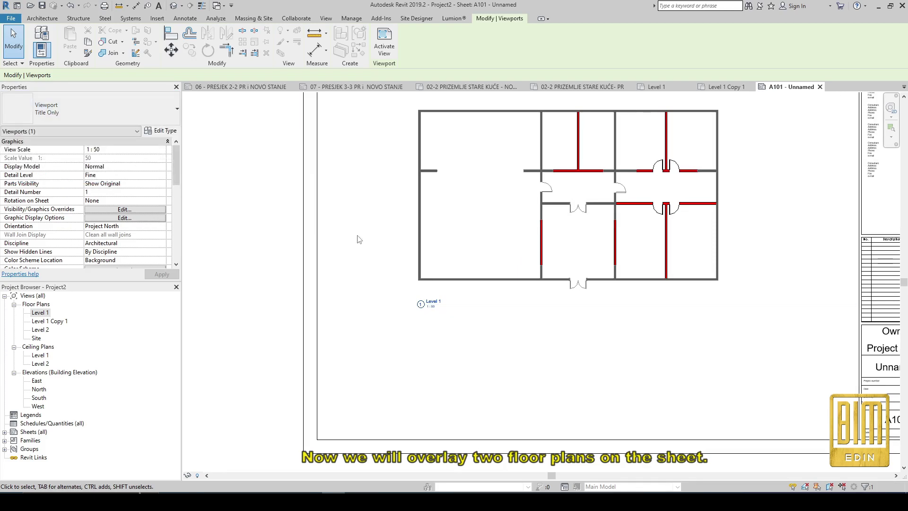
pyautogui.click(394, 306)
pyautogui.moveTo(440, 308); pyautogui.dragTo(441, 290)
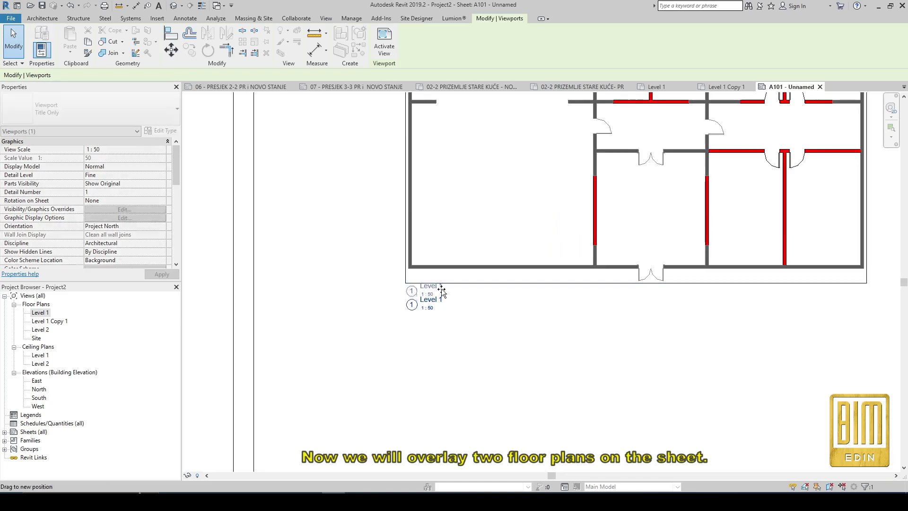
pyautogui.click(456, 340)
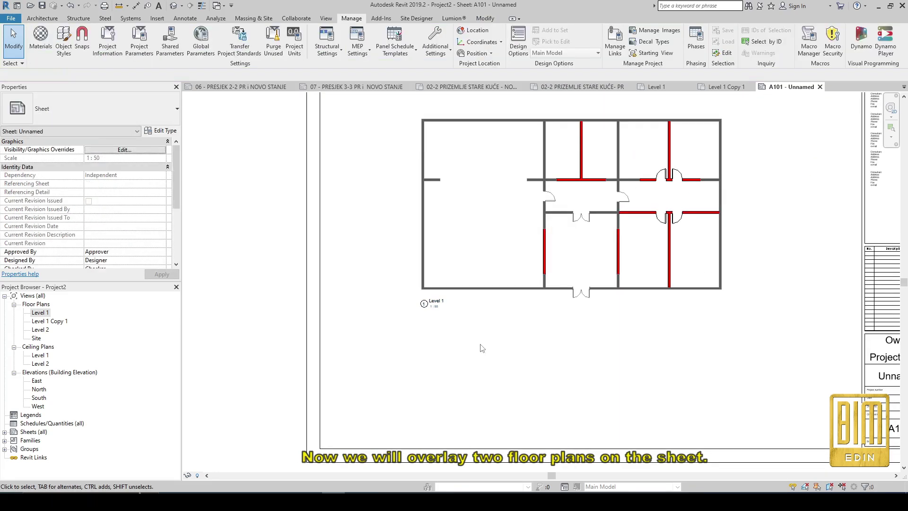
# - Look over sheet A101 and select the Level 1 viewport
pyautogui.scroll(-1, 496, 327)
pyautogui.scroll(-1, 496, 327)
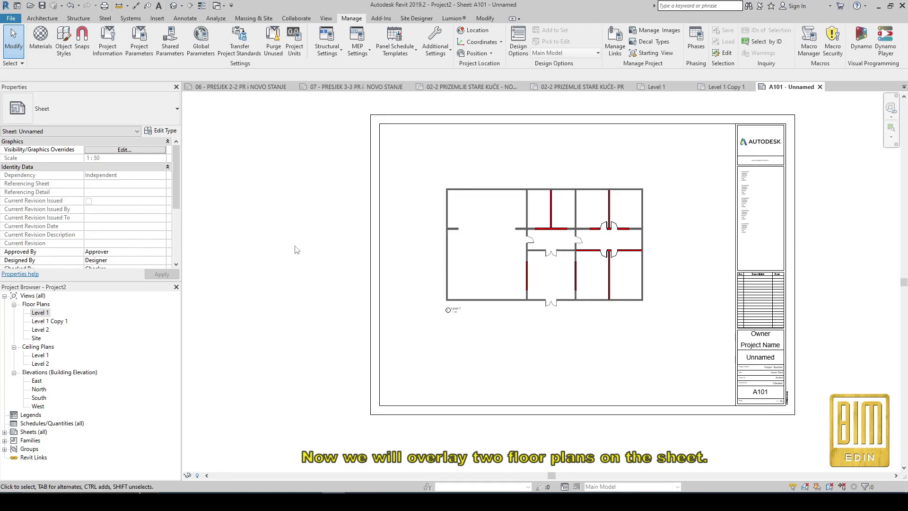
pyautogui.scroll(1, 539, 250)
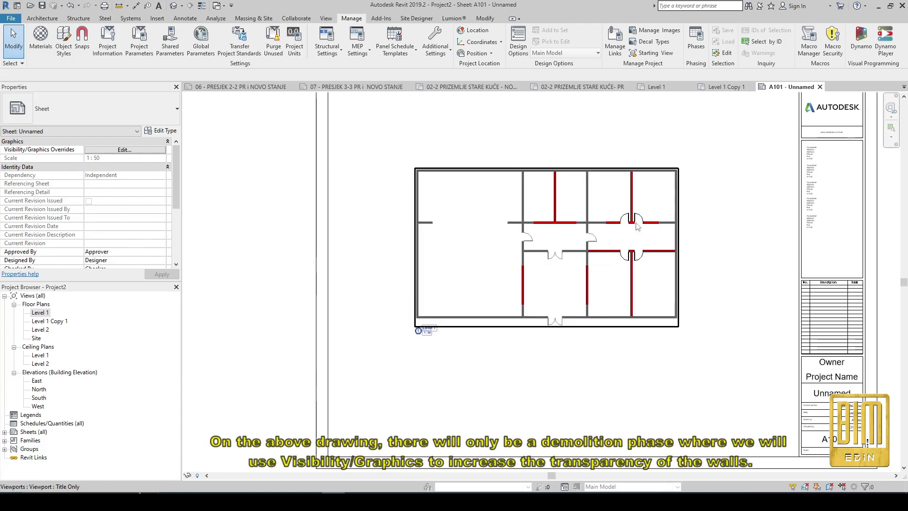
pyautogui.scroll(1, 631, 209)
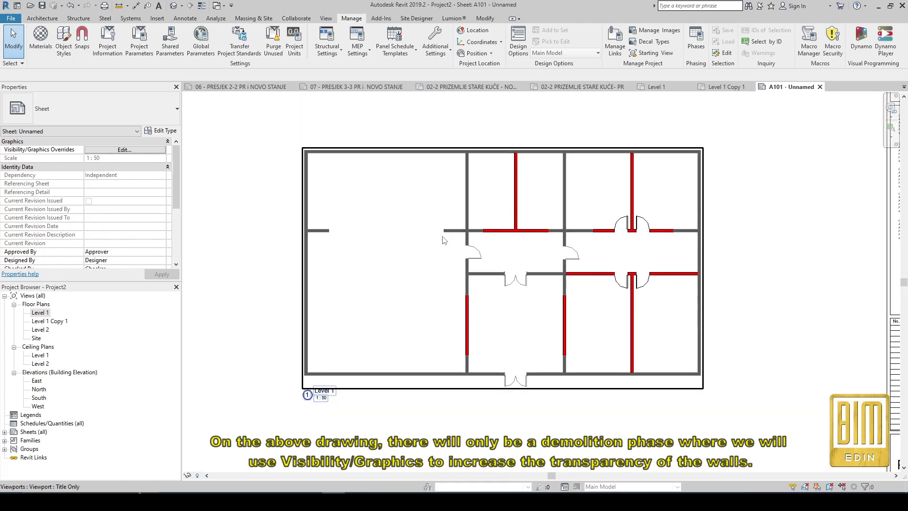
pyautogui.scroll(-1, 601, 298)
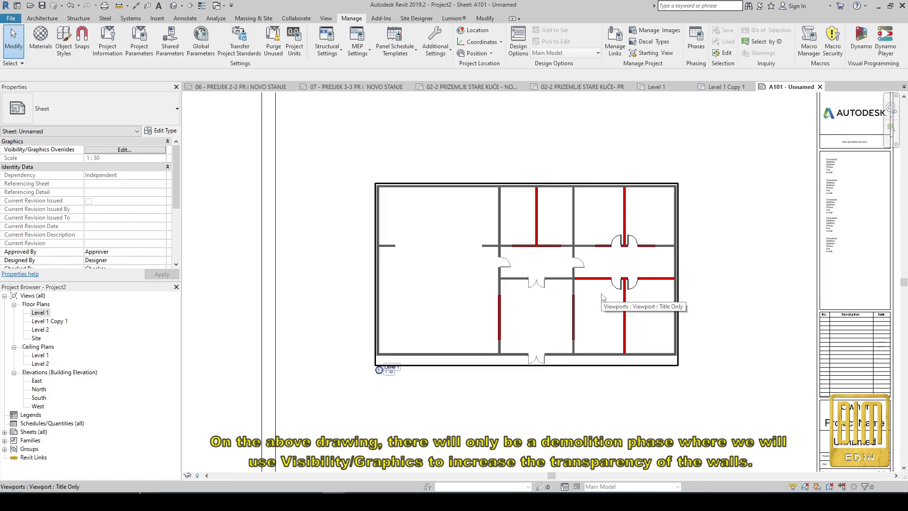
pyautogui.scroll(2, 388, 380)
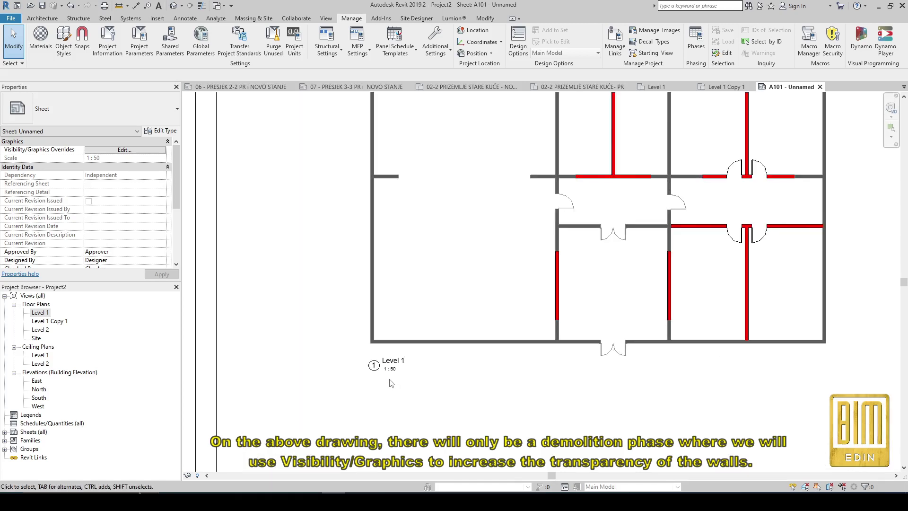
pyautogui.click(397, 370)
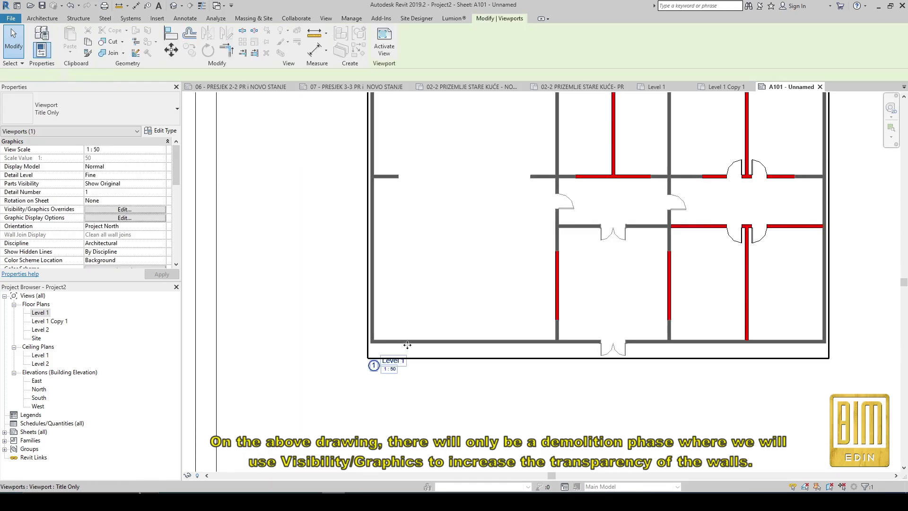
# - Retitle the viewport 'Level 1 Existing and New', accepting the renaming of matching level and views
pyautogui.click(402, 362)
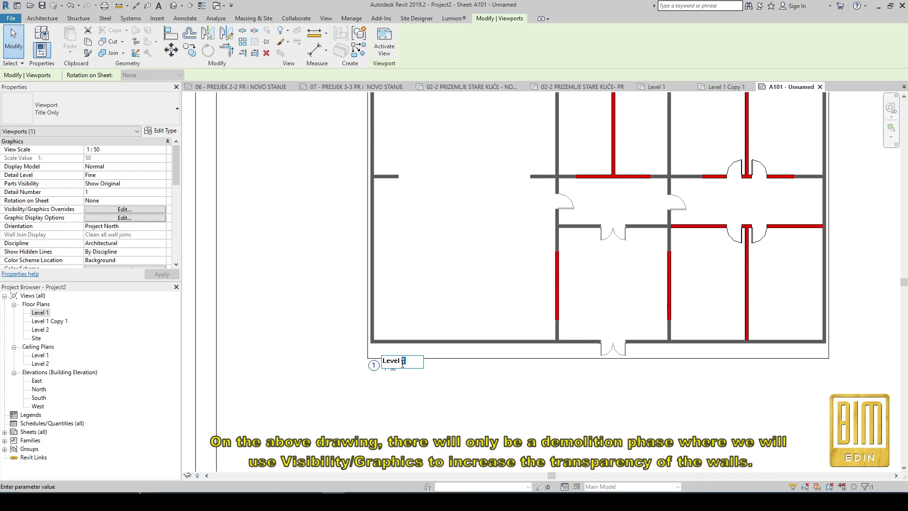
pyautogui.click(410, 362)
pyautogui.write('ti')
pyautogui.write('ng an')
pyautogui.write('d ')
pyautogui.write('New')
pyautogui.click(448, 406)
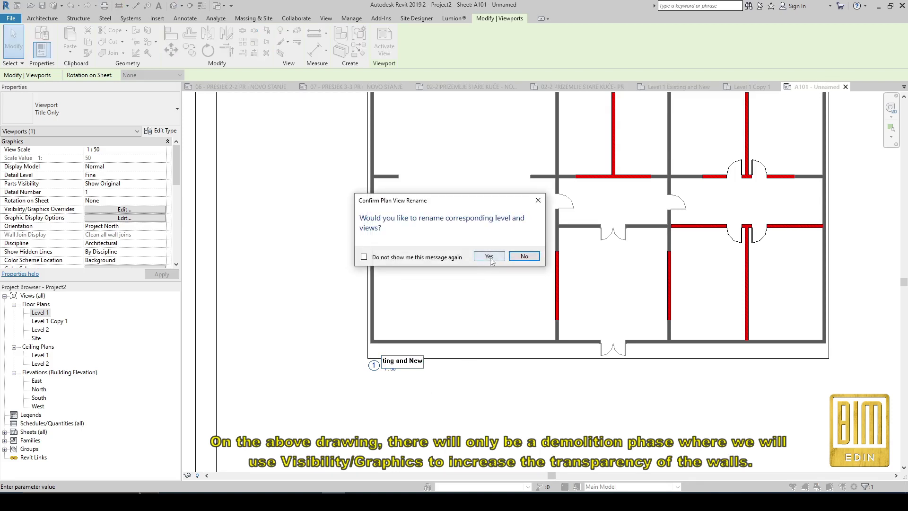
pyautogui.click(518, 256)
# - Nudge the Level 1 Existing and New viewport slightly right on sheet A101
pyautogui.scroll(-1, 488, 283)
pyautogui.scroll(-1, 473, 293)
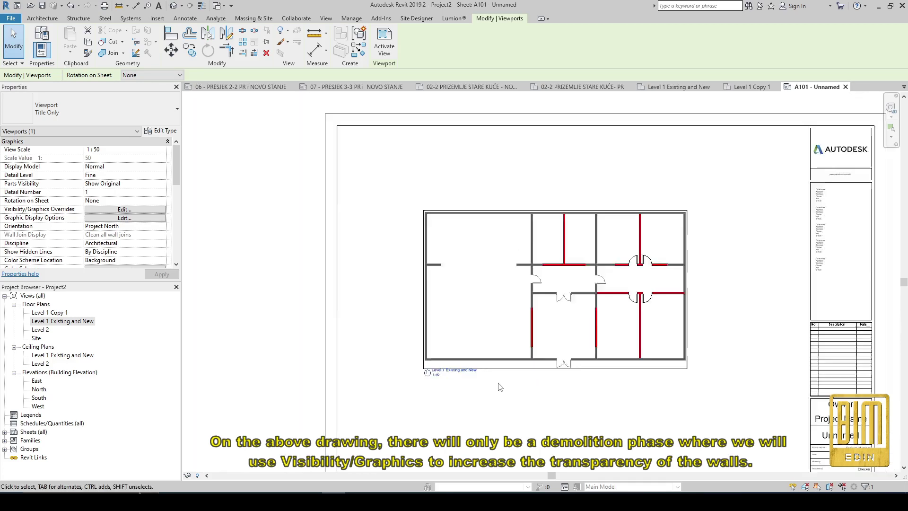
pyautogui.scroll(-1, 426, 307)
pyautogui.click(304, 331)
pyautogui.click(520, 335)
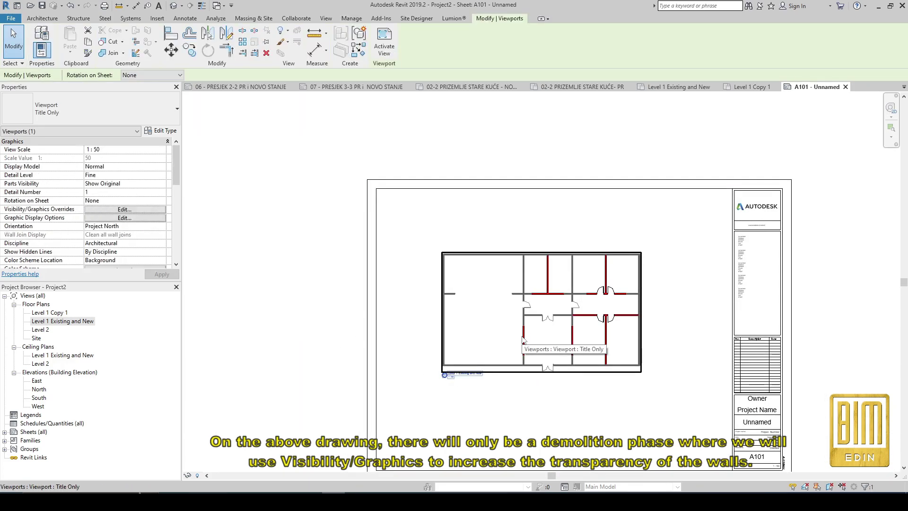
pyautogui.moveTo(520, 336); pyautogui.dragTo(532, 335)
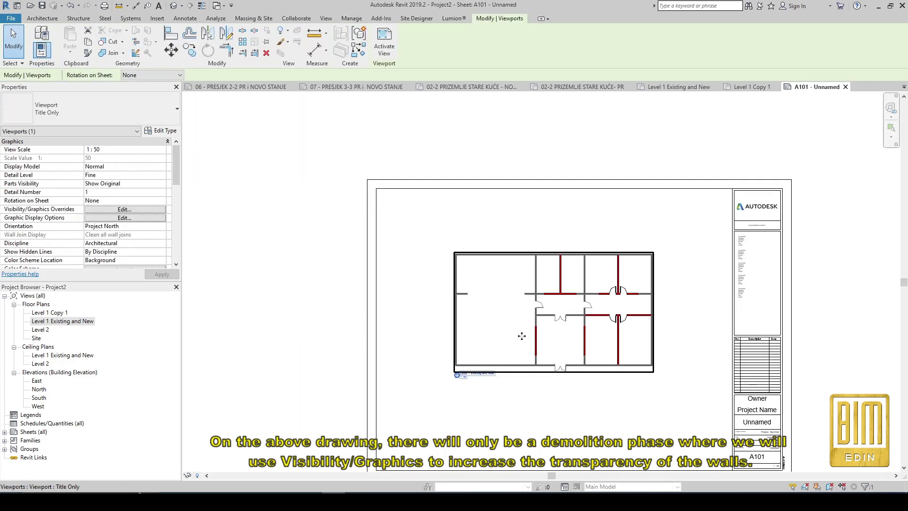
pyautogui.scroll(-1, 520, 218)
pyautogui.click(543, 351)
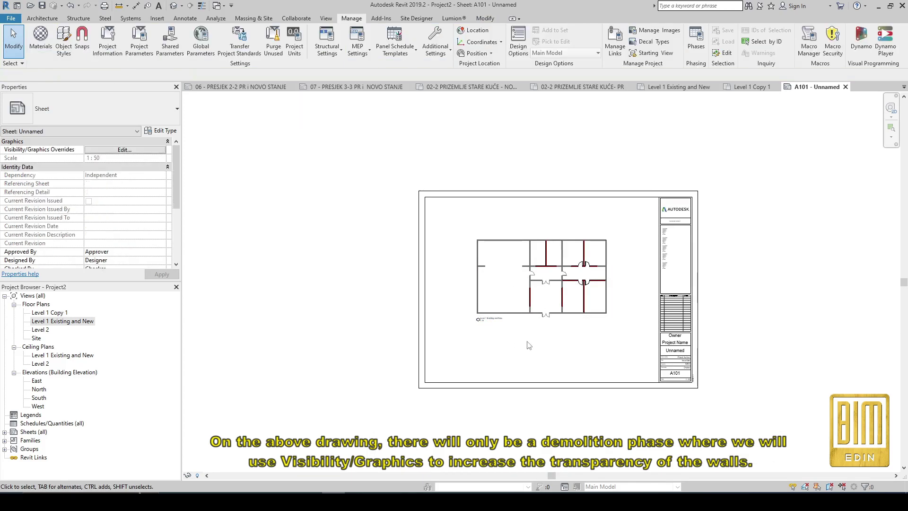
pyautogui.scroll(1, 543, 351)
pyautogui.scroll(1, 543, 351)
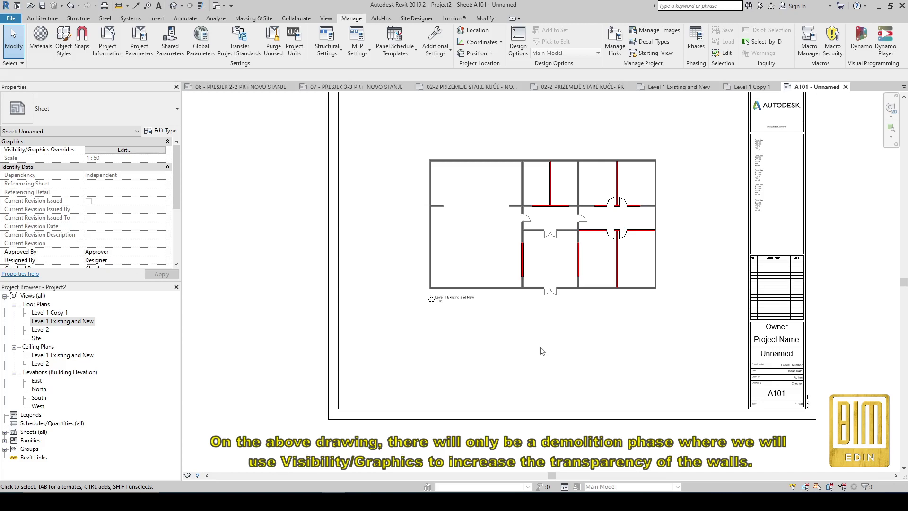
pyautogui.click(54, 313)
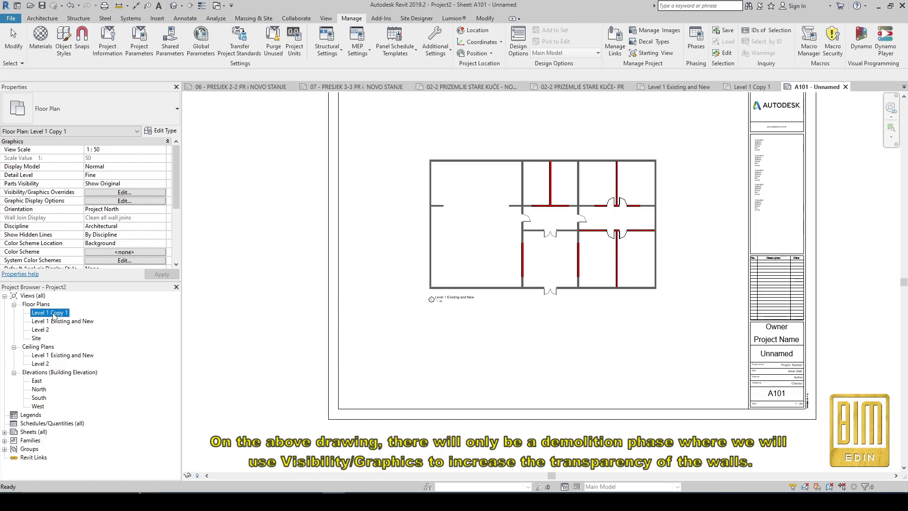
# - Replace 'Copy 1' with 'Demolition' so the duplicated plan is named Level 1 Demolition
pyautogui.rightClick(55, 316)
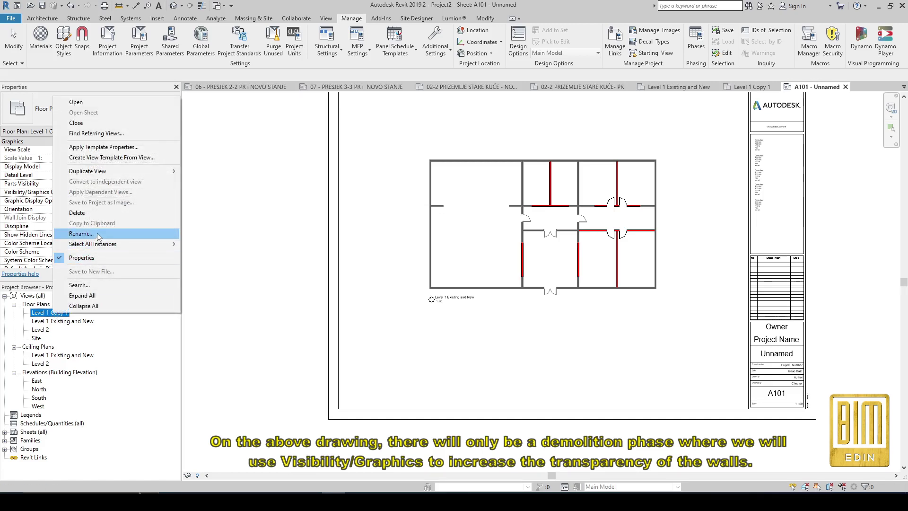
pyautogui.click(81, 233)
pyautogui.moveTo(73, 312); pyautogui.dragTo(50, 313)
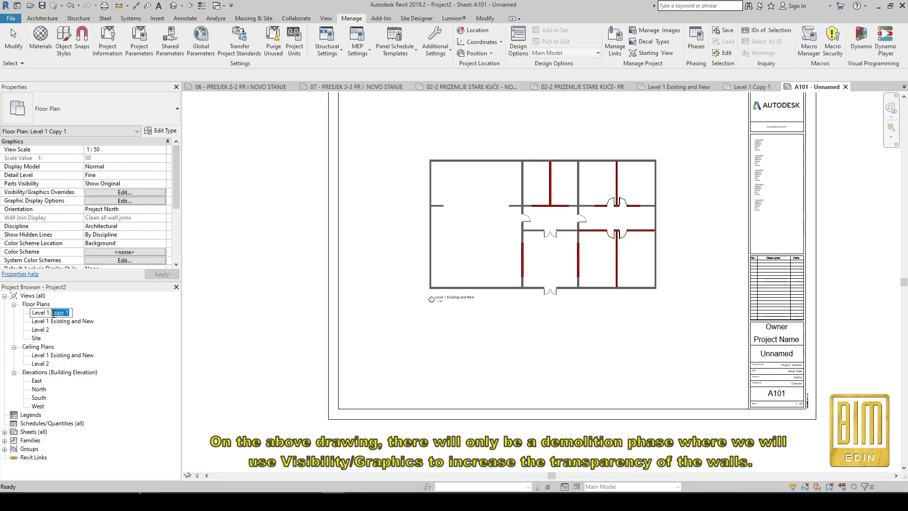
pyautogui.write('de')
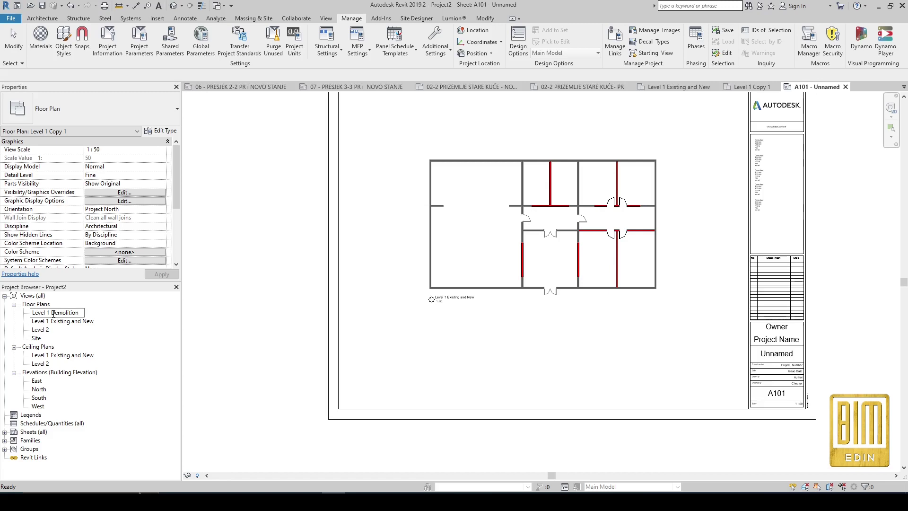
pyautogui.press('Return')
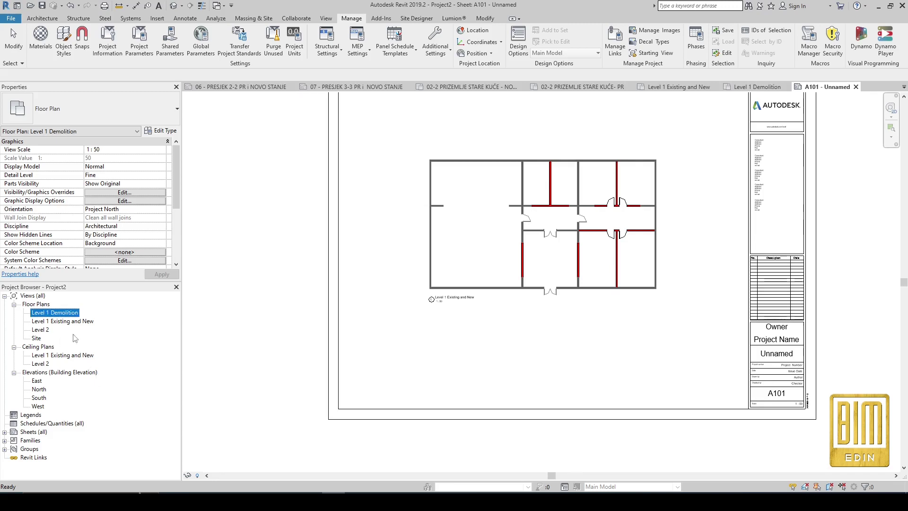
pyautogui.click(48, 315)
pyautogui.moveTo(48, 316); pyautogui.dragTo(136, 321)
# - Place the Level 1 Demolition plan on sheet A101
pyautogui.press('Return')
pyautogui.moveTo(294, 302); pyautogui.dragTo(294, 303)
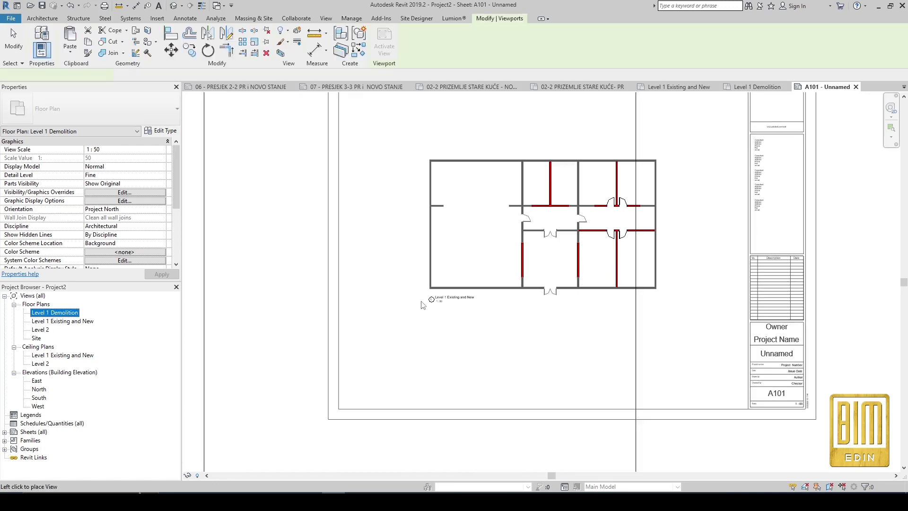
pyautogui.scroll(-3, 294, 302)
pyautogui.scroll(-2, 291, 284)
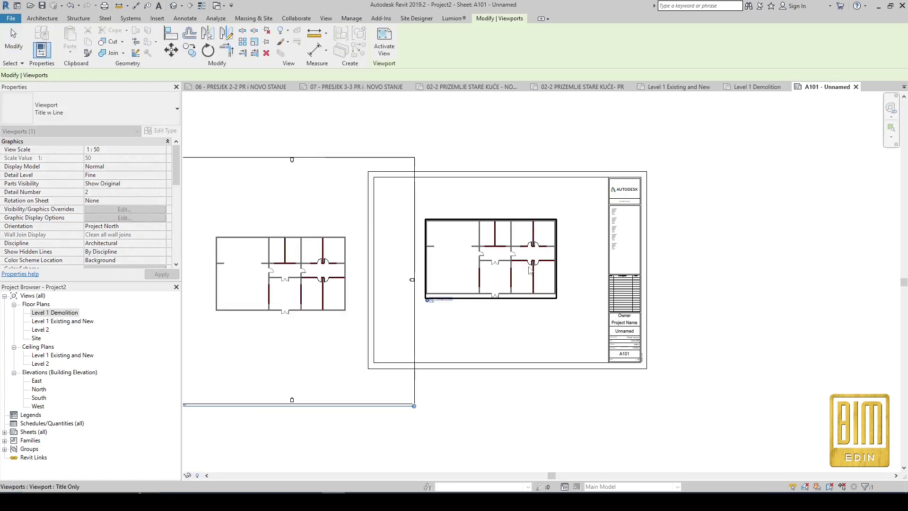
pyautogui.click(283, 284)
# - Hide the elevation marker category in the Level 1 Demolition viewport
pyautogui.doubleClick(373, 185)
pyautogui.moveTo(372, 177); pyautogui.dragTo(385, 202)
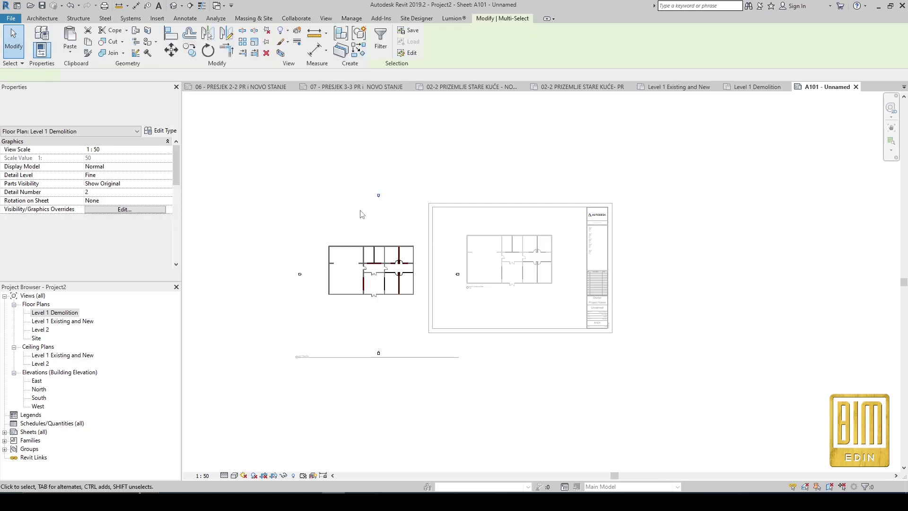
pyautogui.rightClick(358, 204)
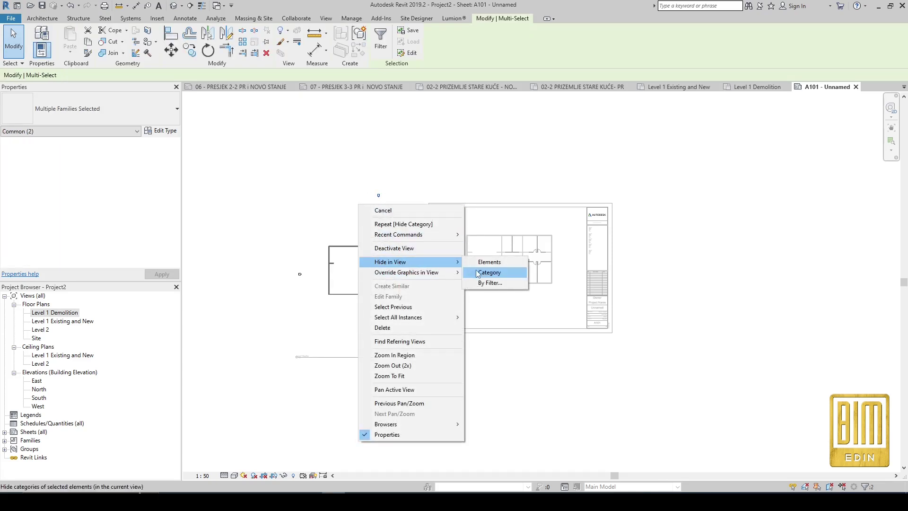
pyautogui.click(492, 273)
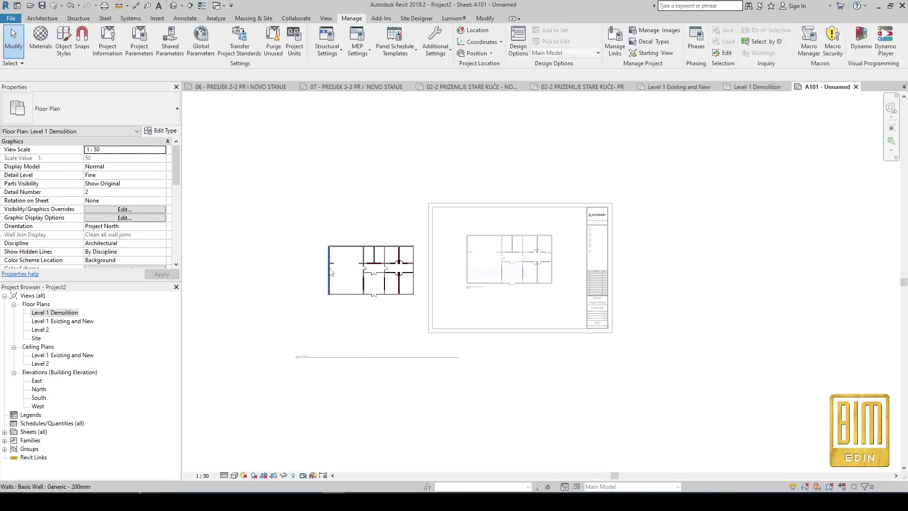
# - Set the Level 1 Demolition viewport type to No Title
pyautogui.click(338, 357)
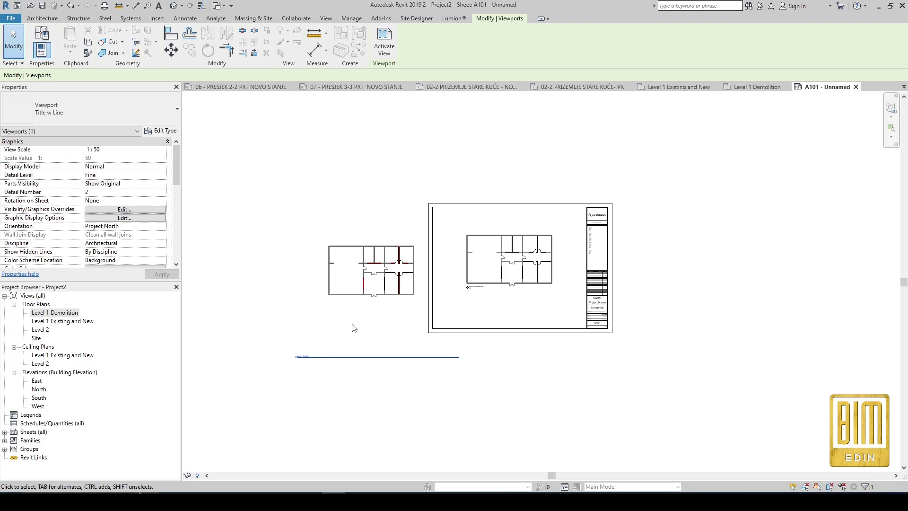
pyautogui.click(87, 110)
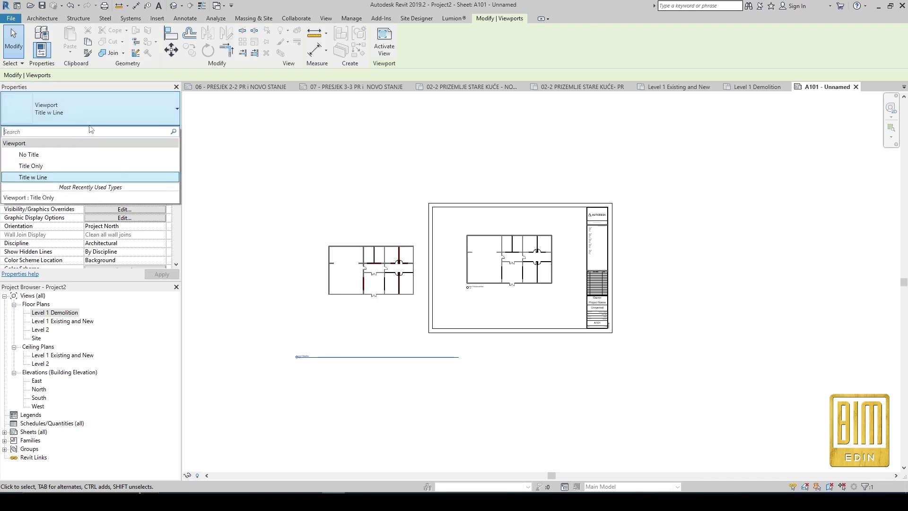
pyautogui.click(83, 156)
pyautogui.click(241, 237)
pyautogui.scroll(2, 381, 273)
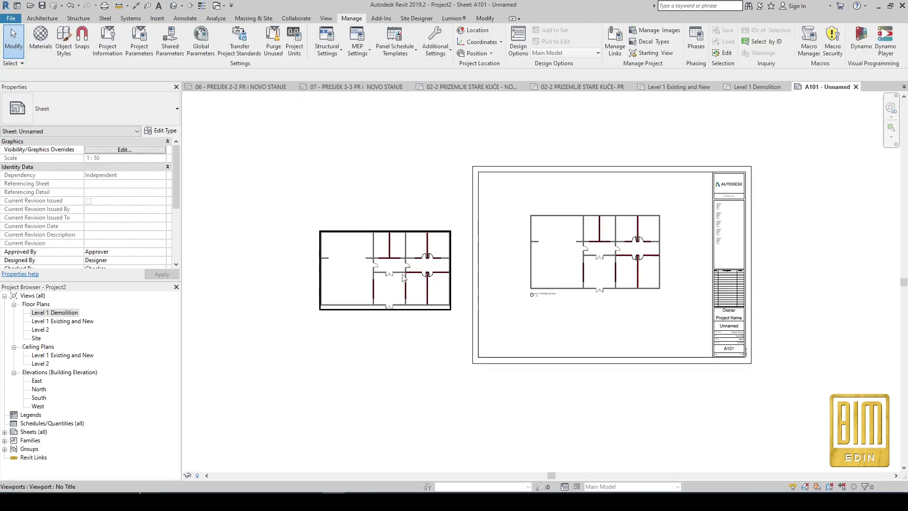
pyautogui.scroll(2, 382, 272)
pyautogui.scroll(2, 383, 273)
pyautogui.click(369, 280)
pyautogui.scroll(2, 412, 266)
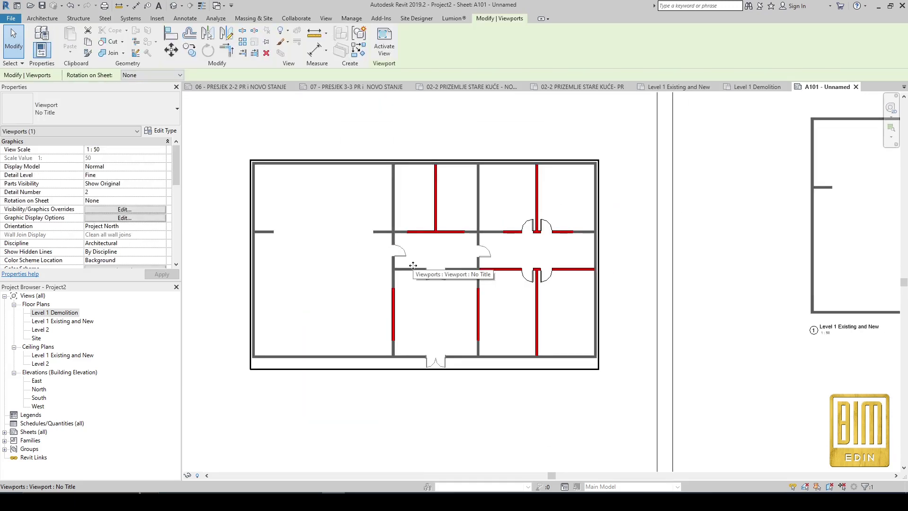
# - Set the Level 1 Demolition view's Phase Filter to Show Demolition
pyautogui.doubleClick(413, 266)
pyautogui.scroll(-4, 141, 243)
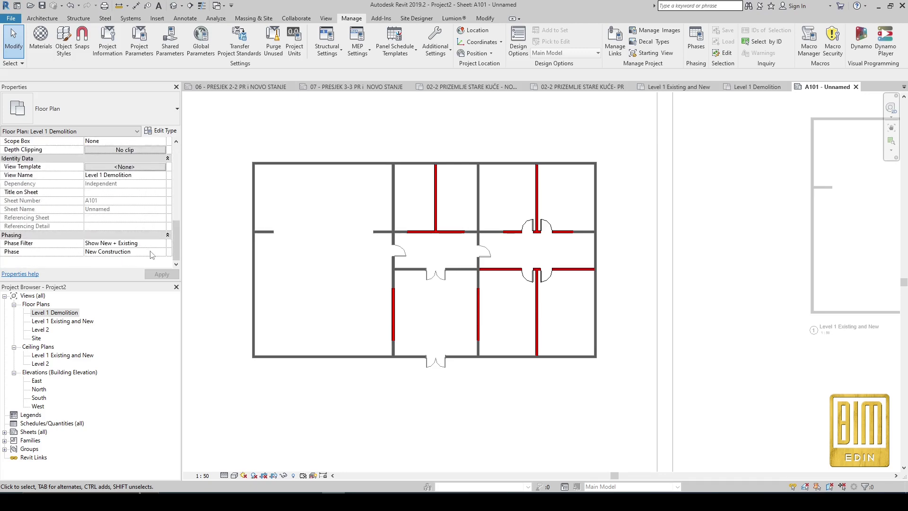
pyautogui.click(160, 245)
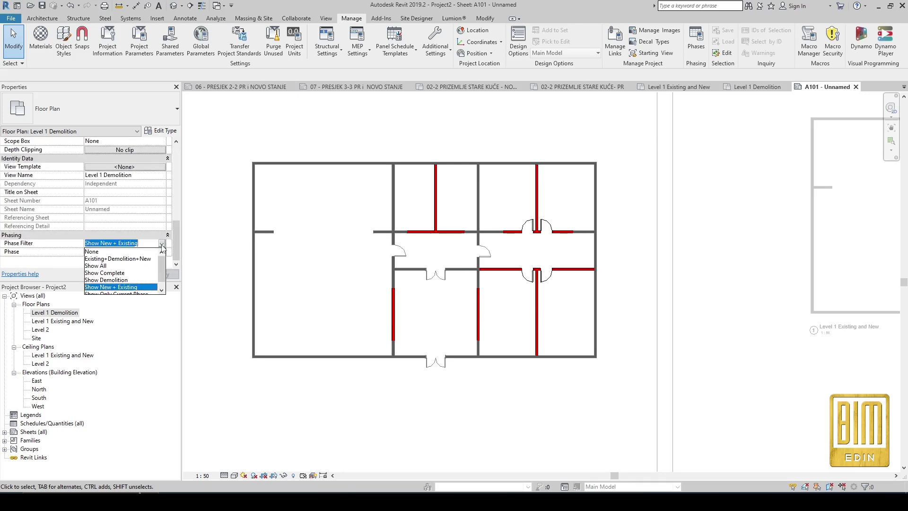
pyautogui.click(117, 280)
pyautogui.scroll(-1, 534, 187)
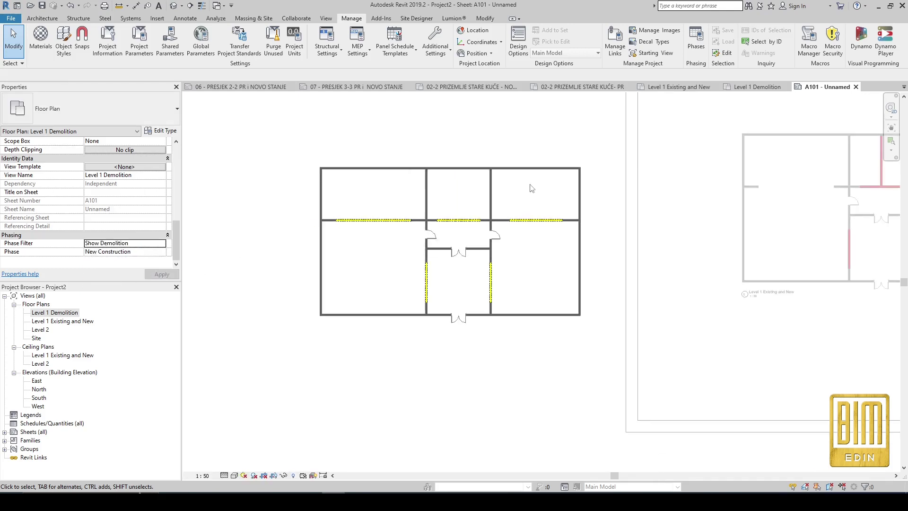
pyautogui.scroll(1, 407, 246)
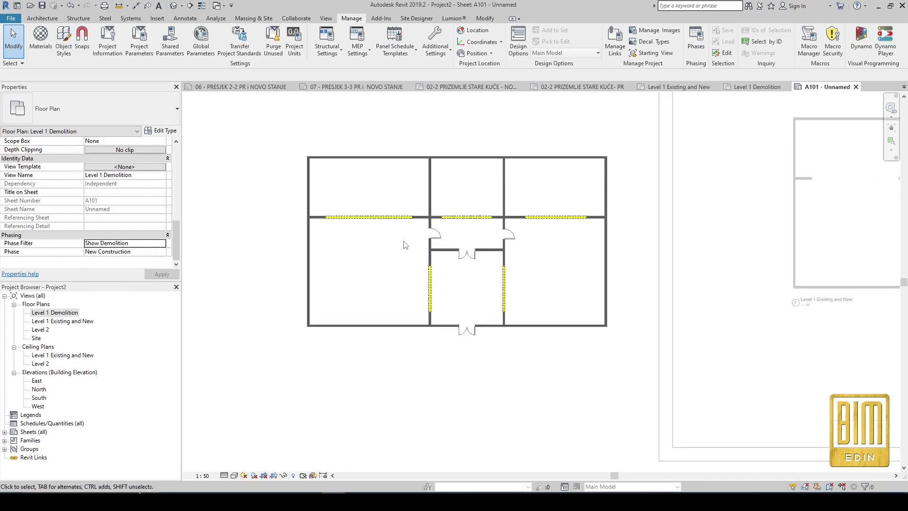
pyautogui.scroll(1, 405, 243)
pyautogui.click(701, 44)
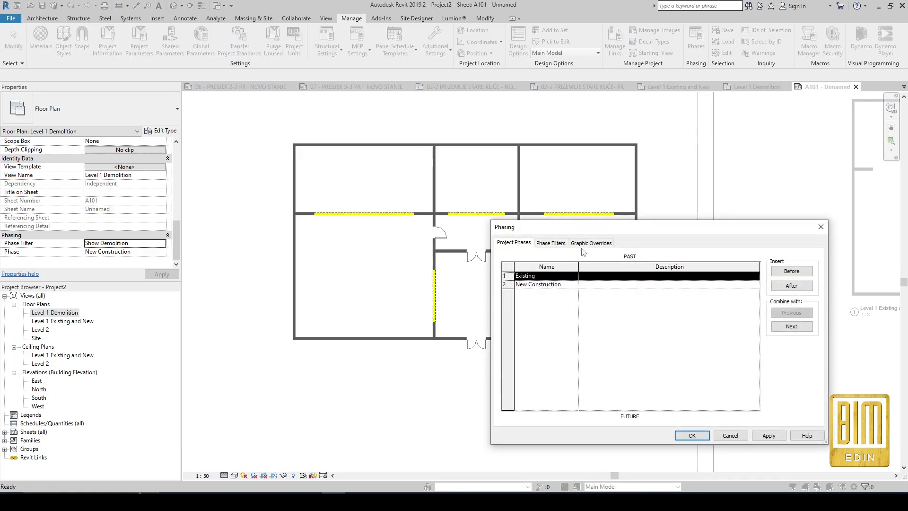
# - Hide existing elements in the Show Demolition filter and rename it Show Demolition Only
pyautogui.click(589, 243)
pyautogui.click(556, 246)
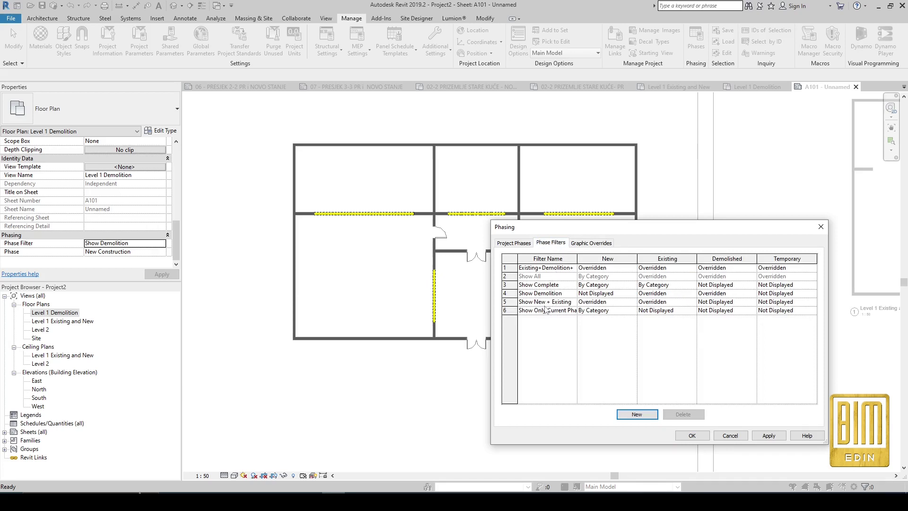
pyautogui.click(510, 293)
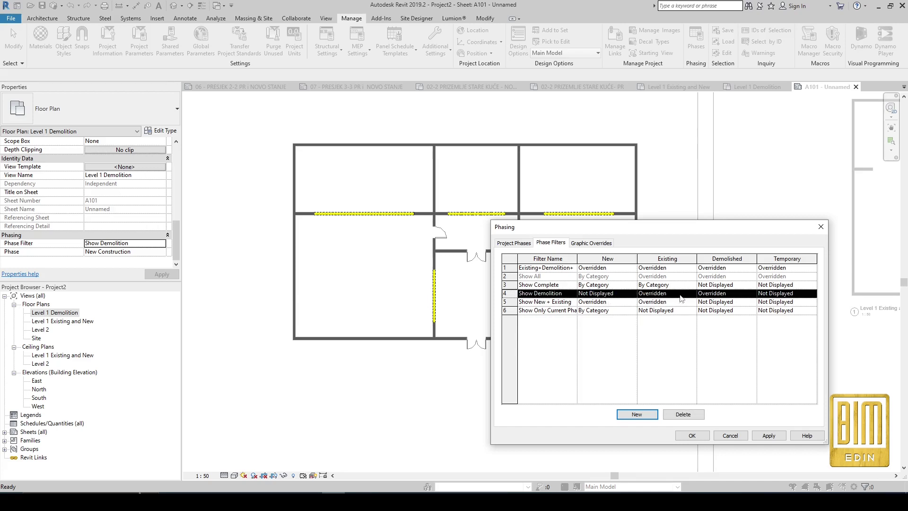
pyautogui.click(693, 293)
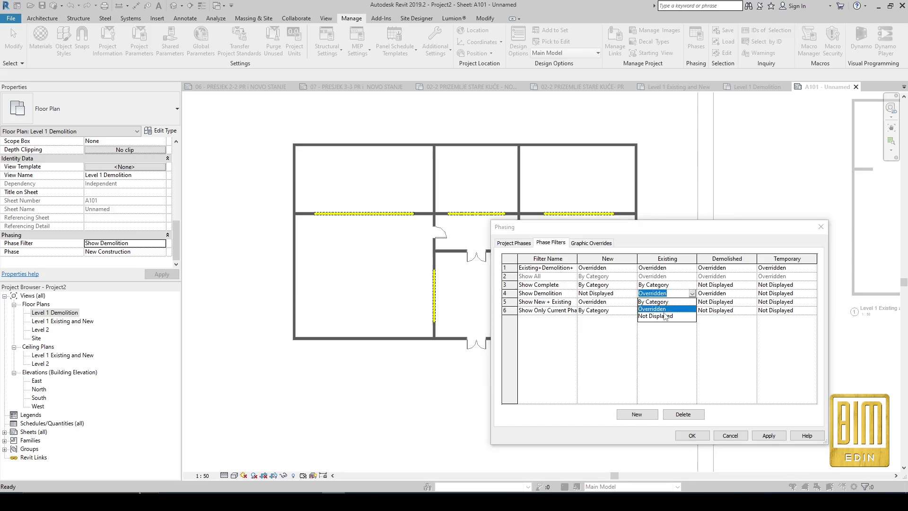
pyautogui.click(665, 316)
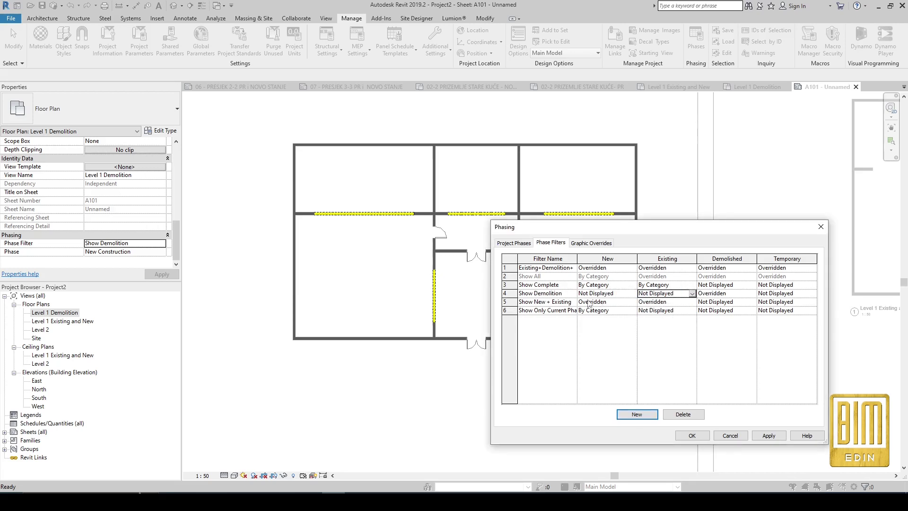
pyautogui.click(568, 294)
pyautogui.write('only')
pyautogui.click(566, 351)
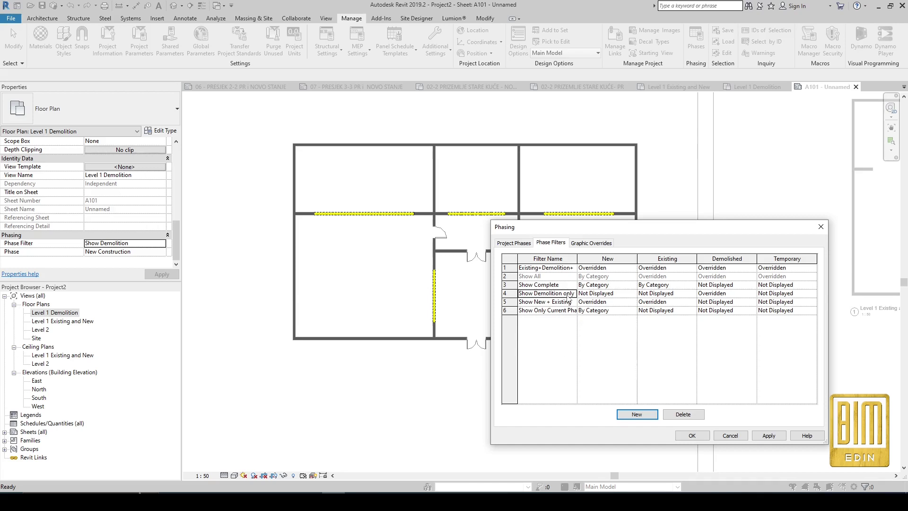
pyautogui.click(567, 294)
pyautogui.click(570, 357)
# - Set Show Demolition Only's Demolished elements to Overridden and apply the changes
pyautogui.click(753, 295)
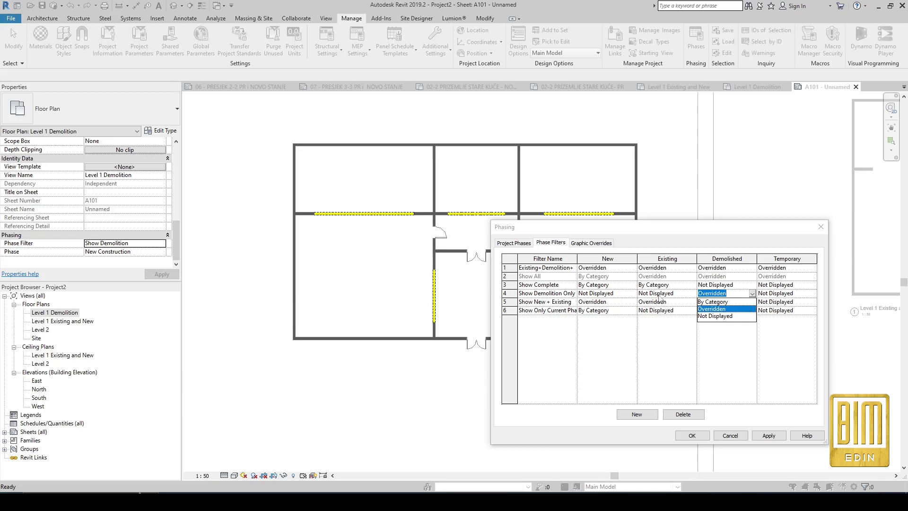
pyautogui.click(814, 297)
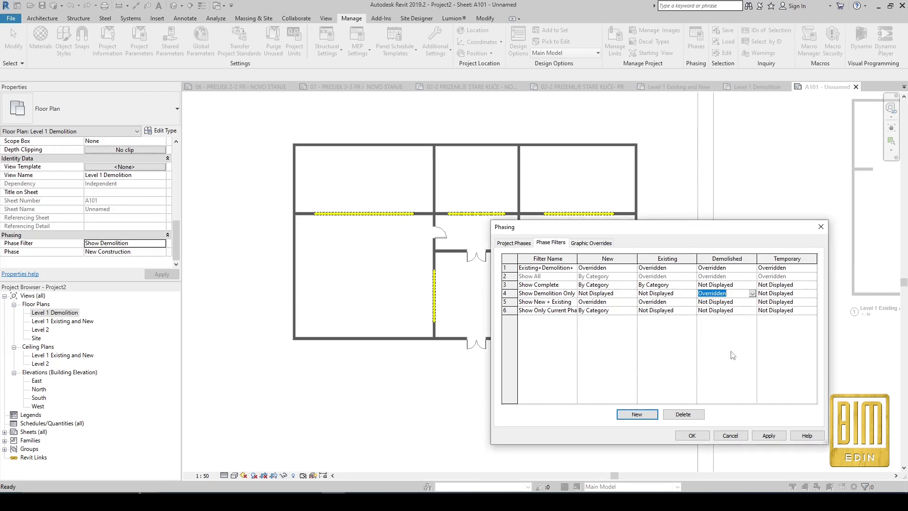
pyautogui.click(769, 436)
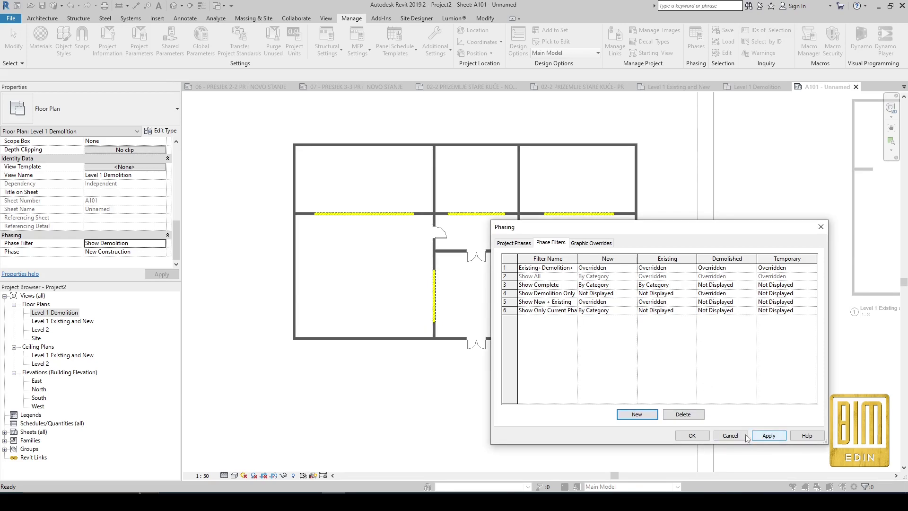
pyautogui.click(691, 435)
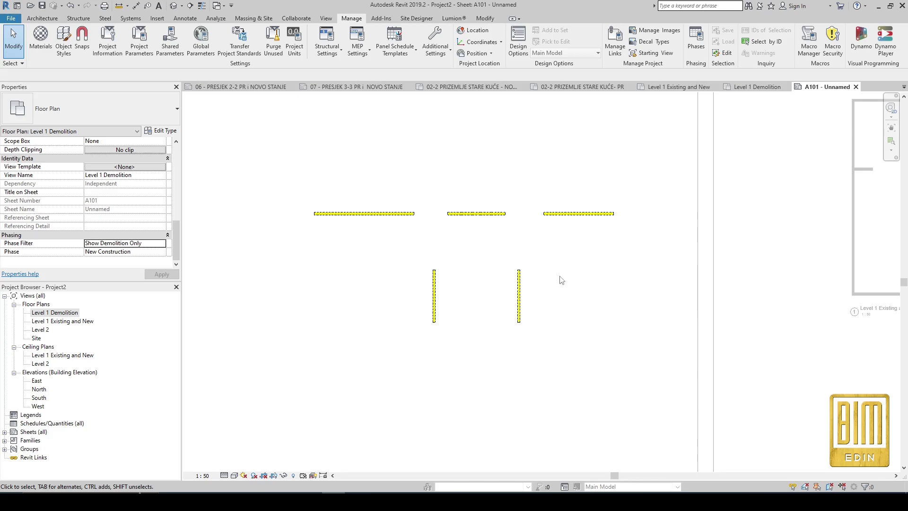
pyautogui.scroll(-2, 391, 249)
# - Move the Level 1 Demolition viewport exactly over the Existing and New viewport
pyautogui.scroll(-3, 391, 249)
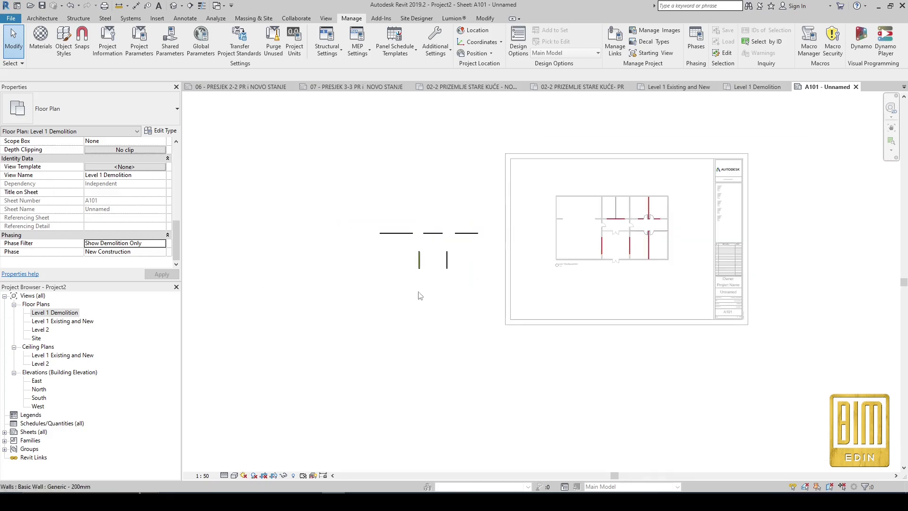
pyautogui.doubleClick(424, 302)
pyautogui.click(442, 265)
pyautogui.moveTo(455, 251); pyautogui.dragTo(625, 240)
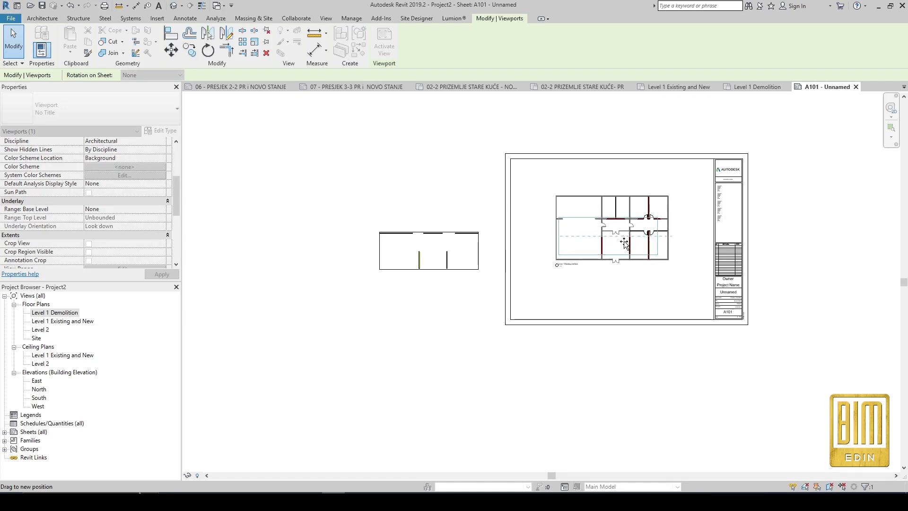
pyautogui.moveTo(625, 240); pyautogui.dragTo(629, 240)
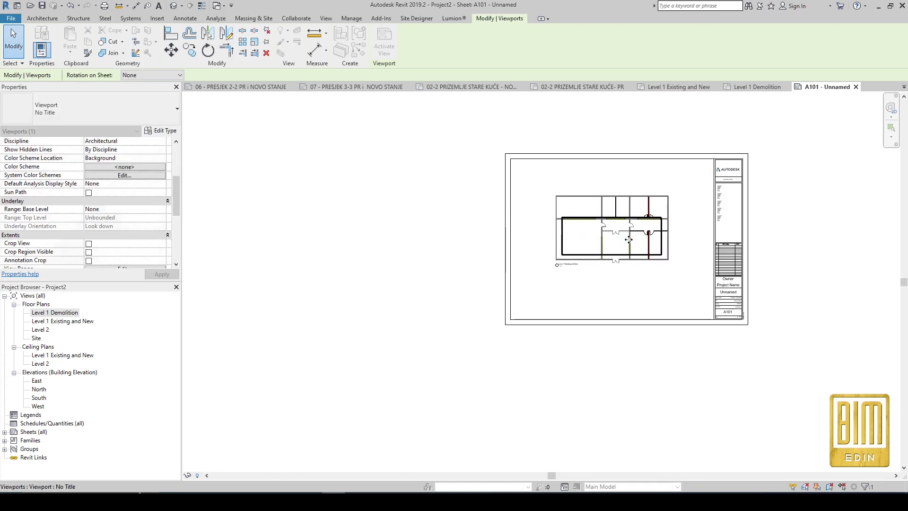
pyautogui.click(523, 258)
# - Activate the overlaid Level 1 Demolition viewport and zoom to inspect it
pyautogui.scroll(3, 649, 230)
pyautogui.scroll(3, 649, 231)
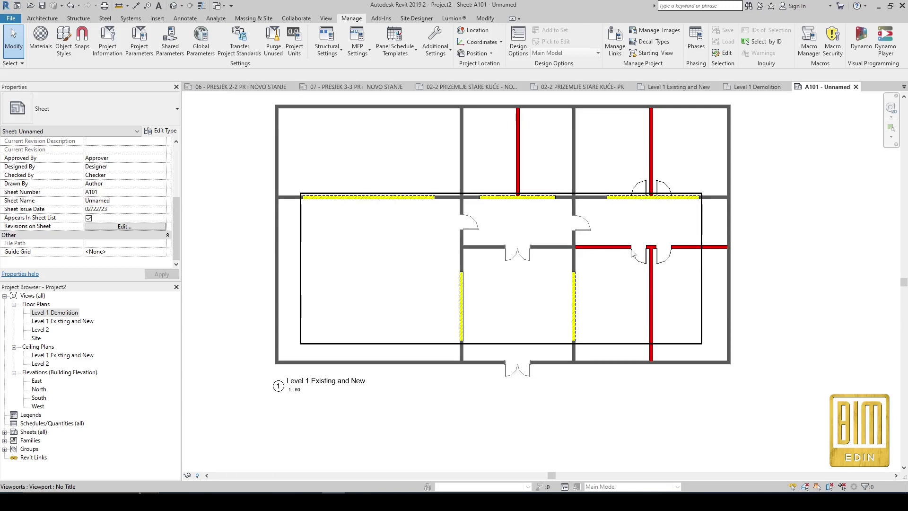
pyautogui.scroll(2, 563, 214)
pyautogui.scroll(2, 517, 203)
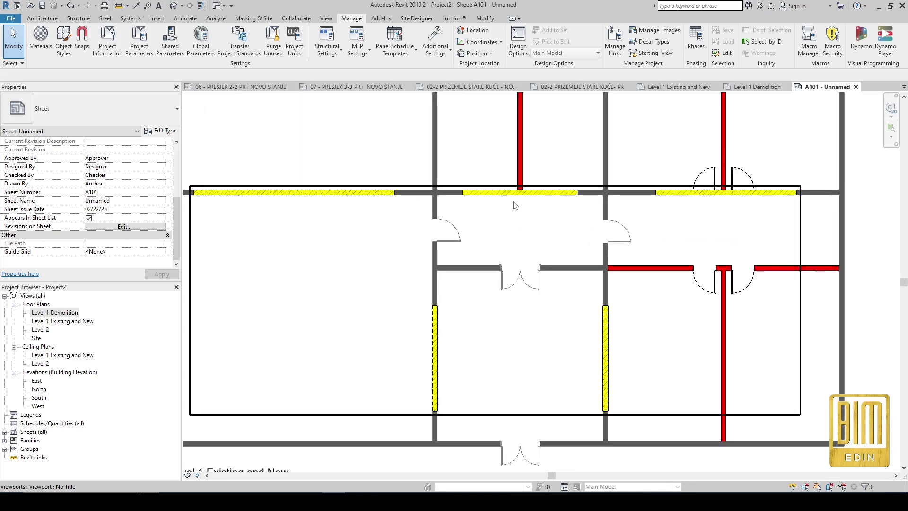
pyautogui.doubleClick(534, 232)
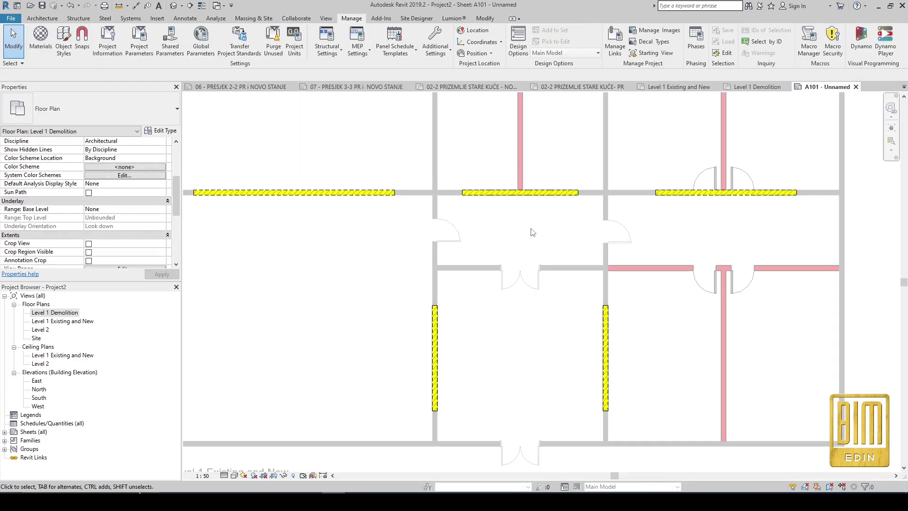
pyautogui.scroll(-4, 127, 182)
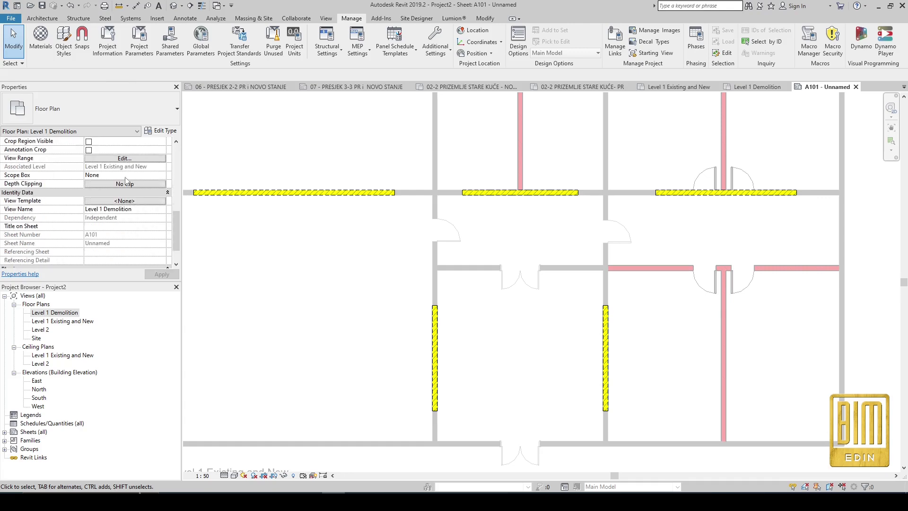
pyautogui.scroll(2, 126, 184)
pyautogui.scroll(2, 126, 184)
pyautogui.scroll(2, 126, 184)
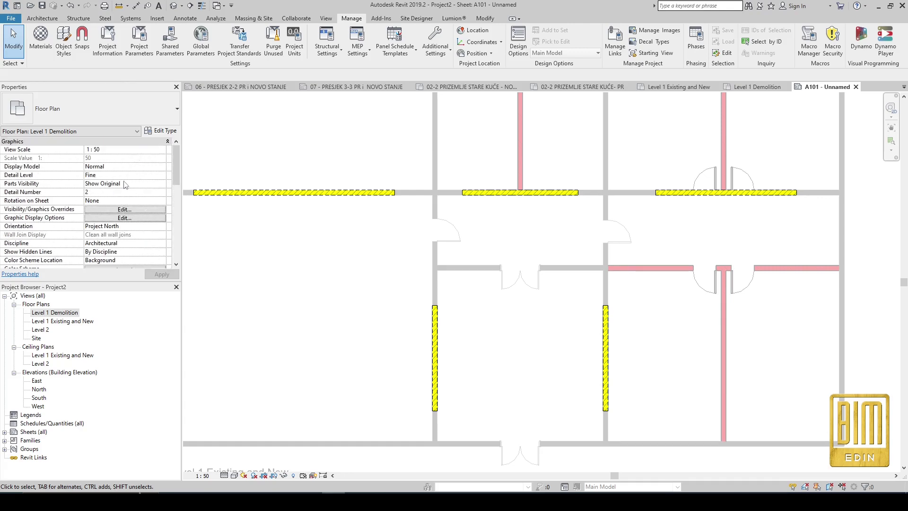
# - Give the Walls category a 51% transparency override in the Level 1 Demolition view and apply it
pyautogui.click(124, 209)
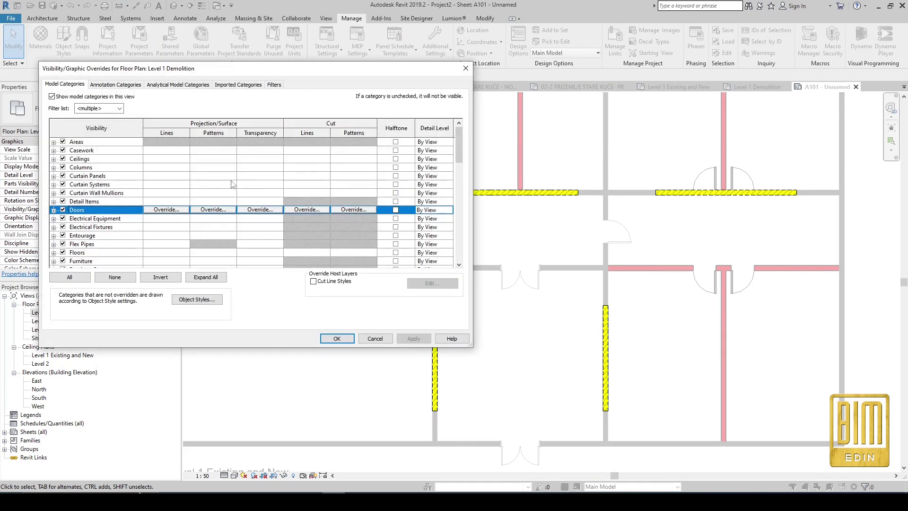
pyautogui.scroll(-2, 141, 241)
pyautogui.scroll(-3, 132, 241)
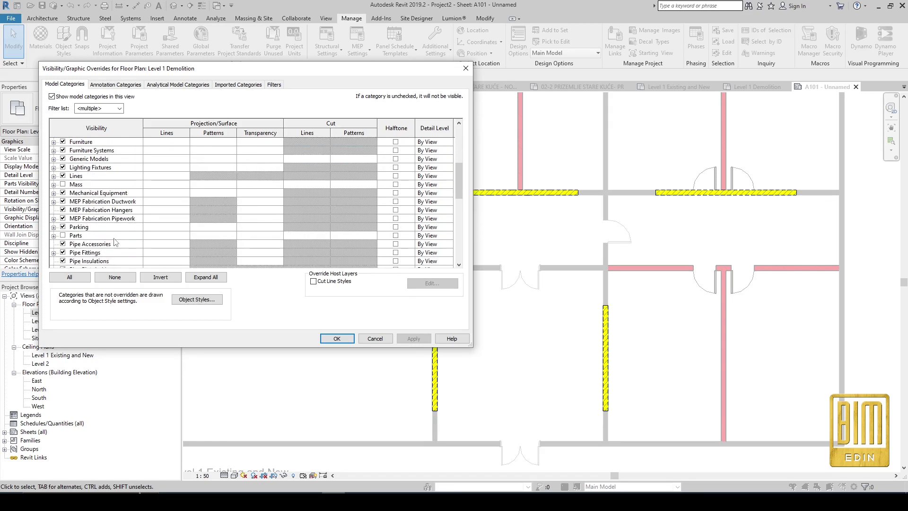
pyautogui.scroll(-3, 123, 242)
pyautogui.scroll(-3, 115, 243)
pyautogui.scroll(-2, 115, 242)
pyautogui.scroll(-1, 115, 243)
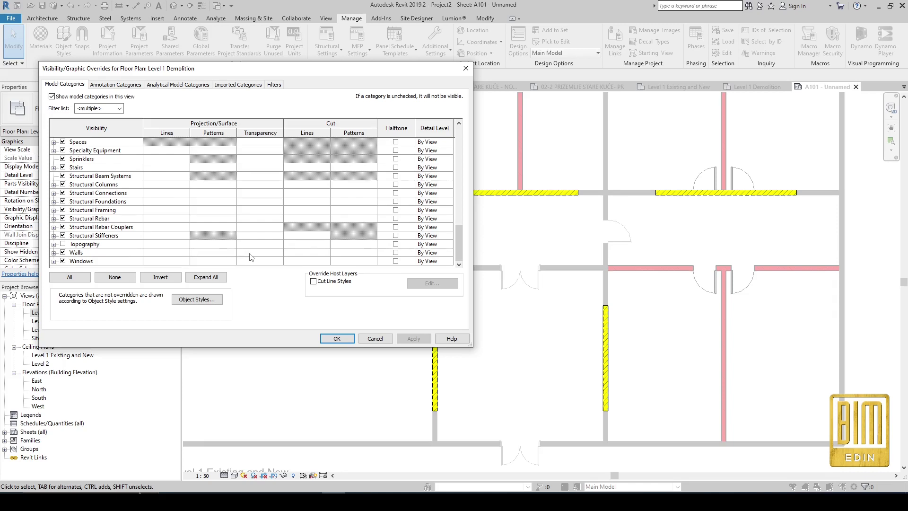
pyautogui.click(261, 254)
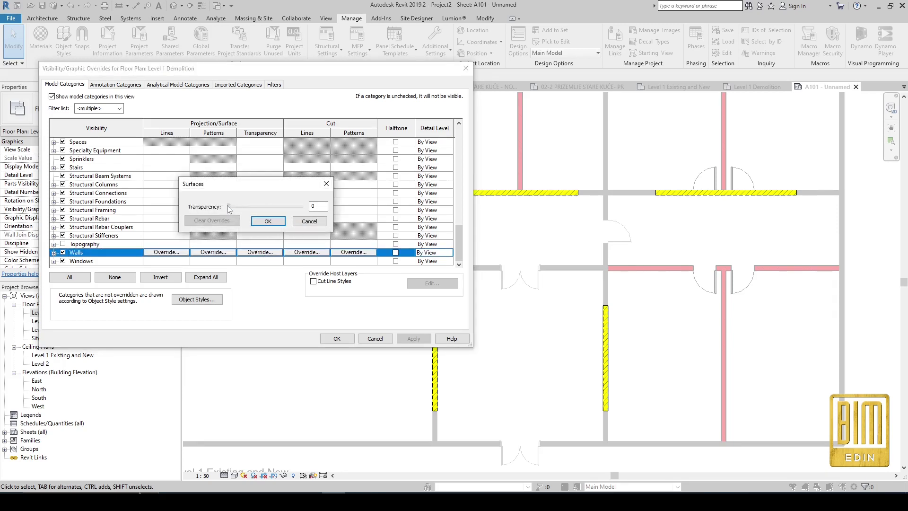
pyautogui.moveTo(229, 206); pyautogui.dragTo(266, 207)
pyautogui.click(268, 221)
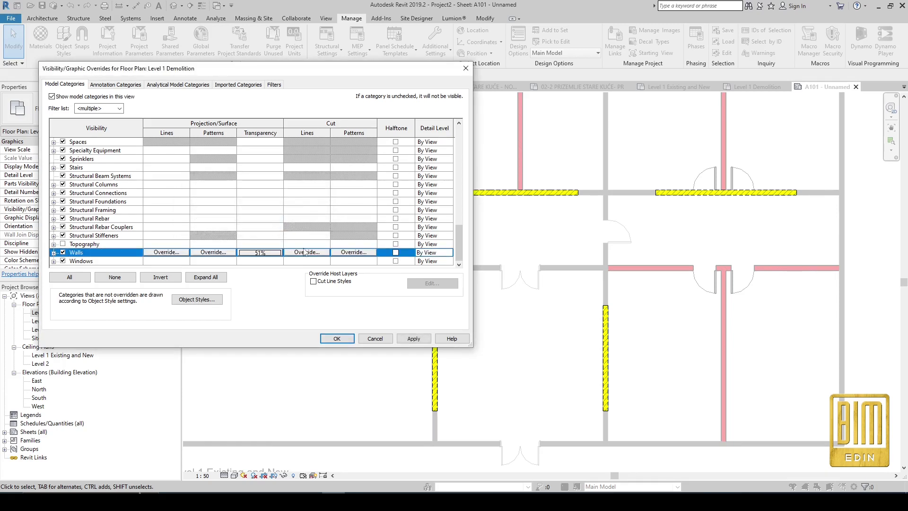
pyautogui.click(419, 338)
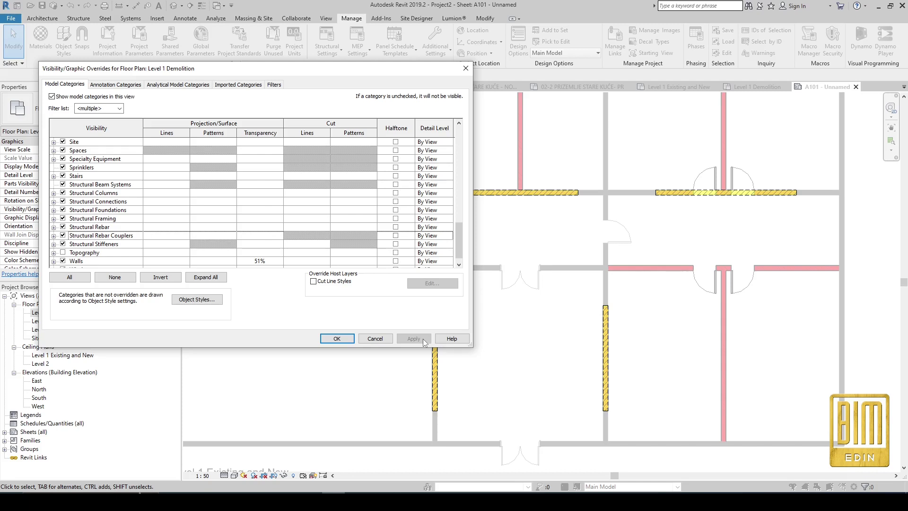
# - Confirm the overrides, deactivate the viewport, and zoom out to see the whole A101 sheet
pyautogui.click(337, 338)
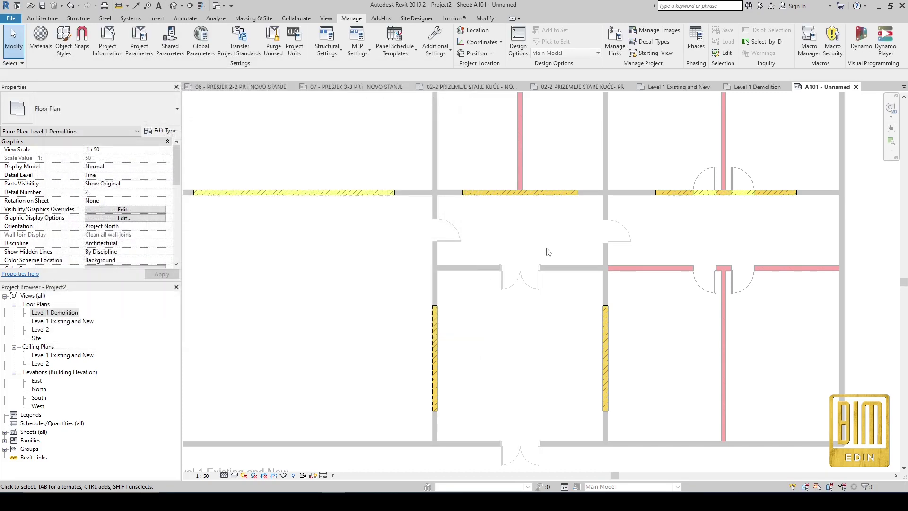
pyautogui.scroll(-3, 549, 245)
pyautogui.doubleClick(296, 274)
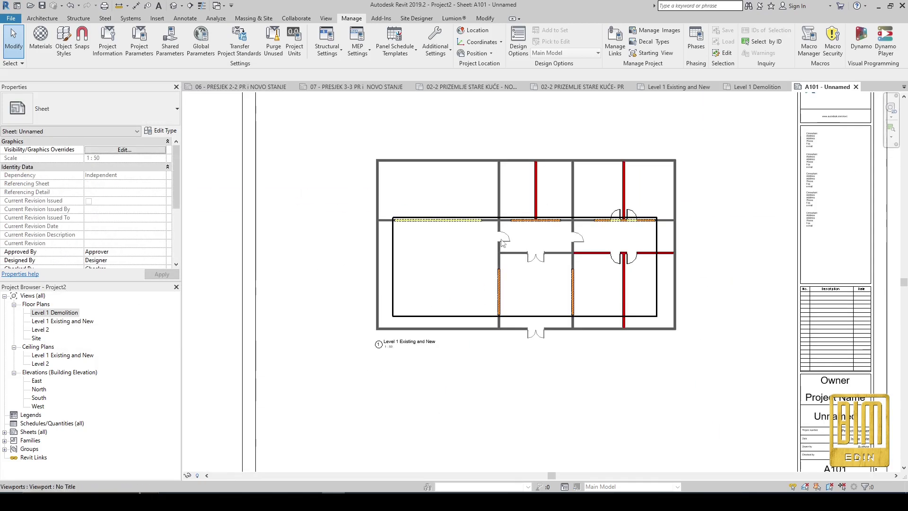
pyautogui.scroll(2, 567, 226)
pyautogui.scroll(3, 544, 225)
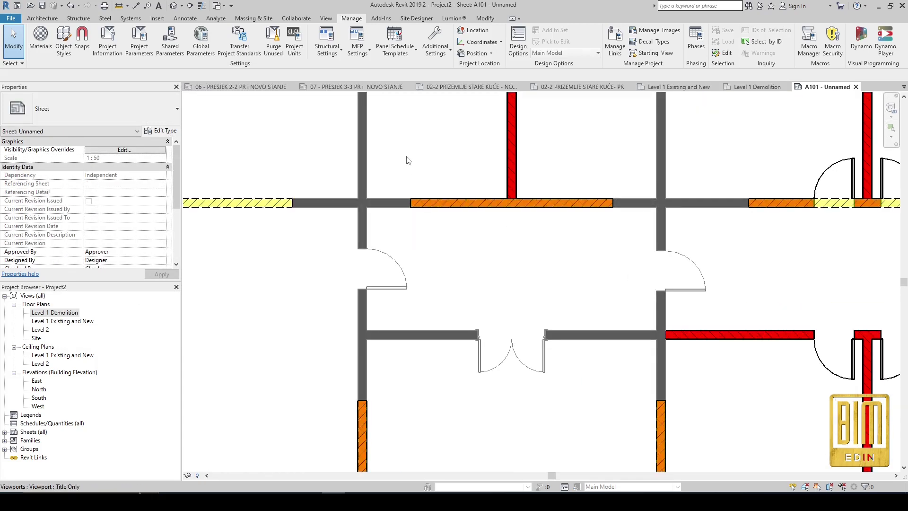
pyautogui.scroll(-1, 449, 158)
pyautogui.scroll(-1, 487, 227)
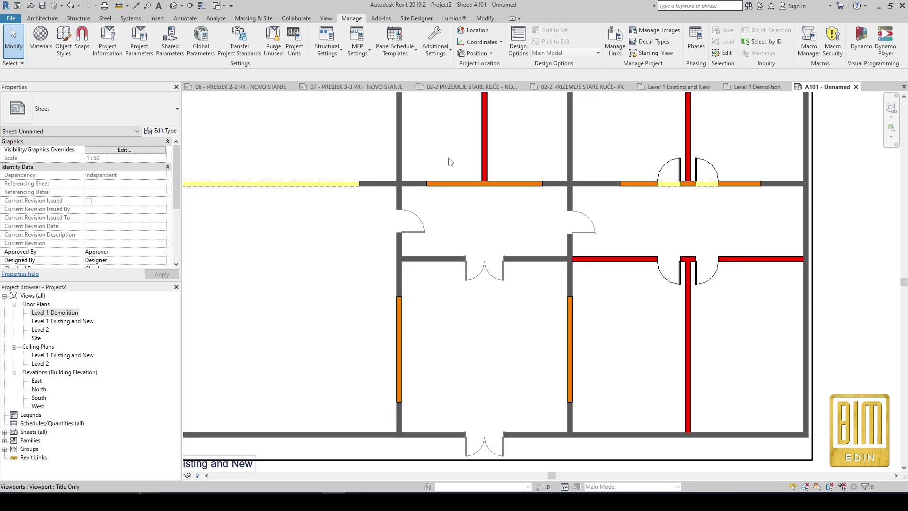
pyautogui.scroll(1, 558, 410)
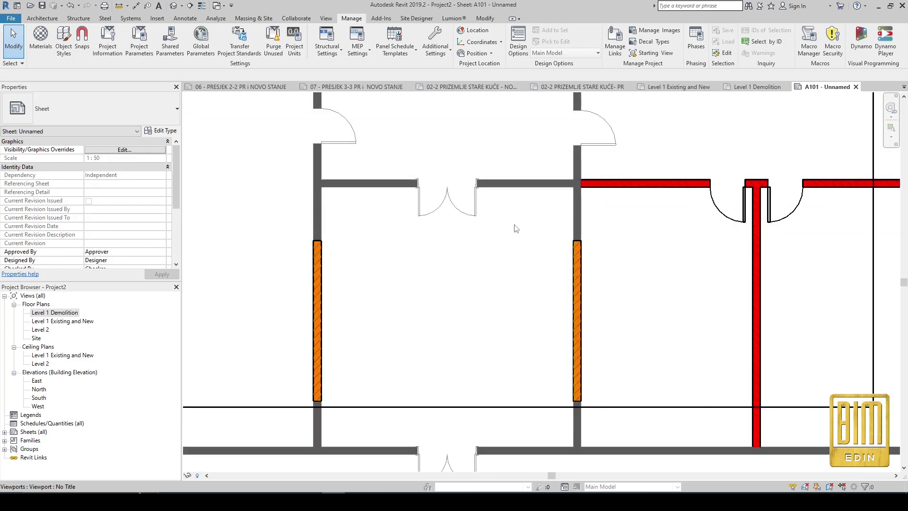
pyautogui.scroll(-1, 571, 231)
pyautogui.scroll(-1, 532, 294)
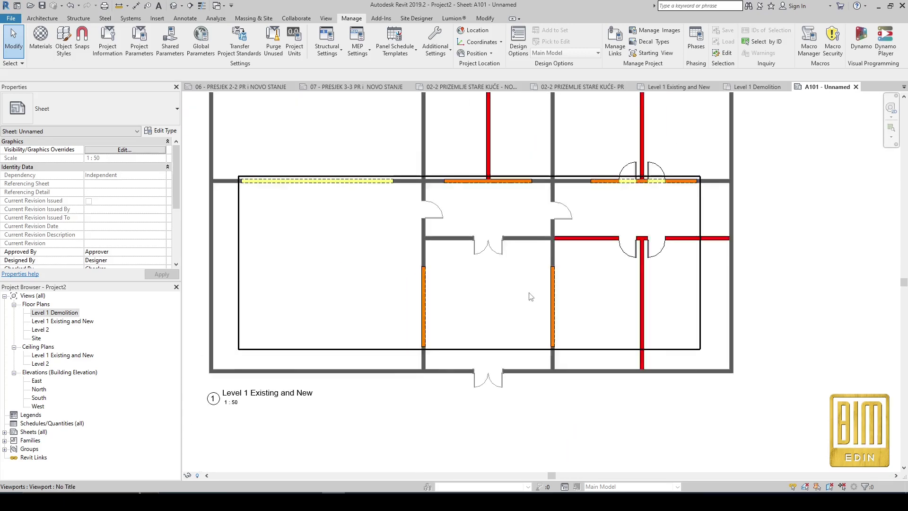
pyautogui.scroll(-1, 531, 296)
pyautogui.scroll(-1, 530, 297)
pyautogui.scroll(-1, 530, 297)
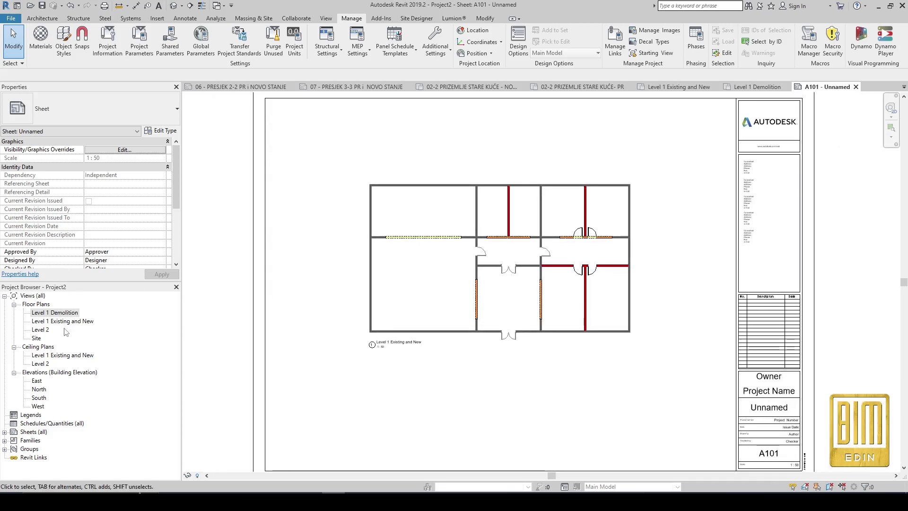
# - Create a new legend view, Legend 1, at 1:50 scale from the Project Browser's Legends group
pyautogui.click(15, 416)
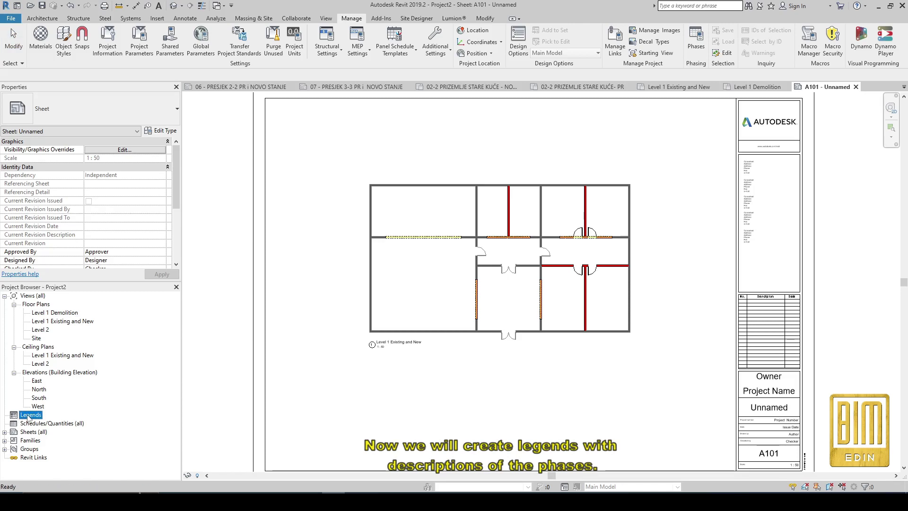
pyautogui.rightClick(27, 416)
pyautogui.click(61, 421)
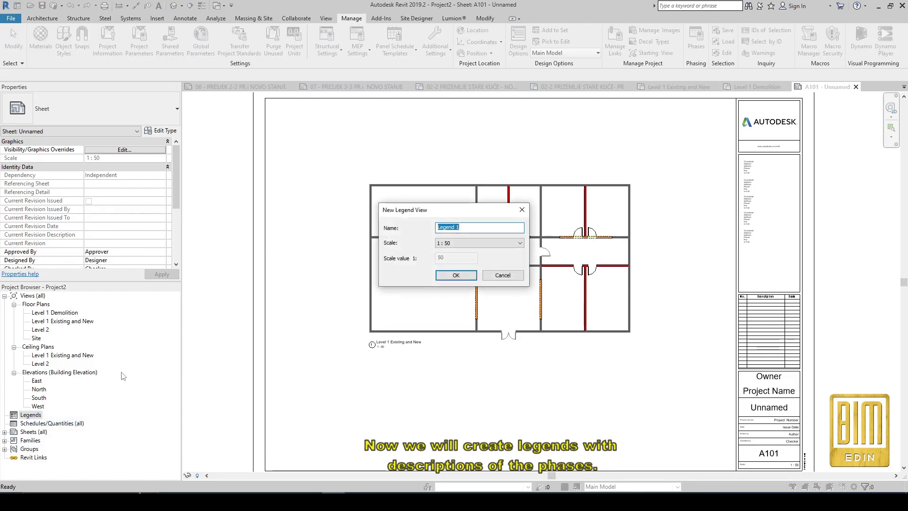
pyautogui.click(456, 276)
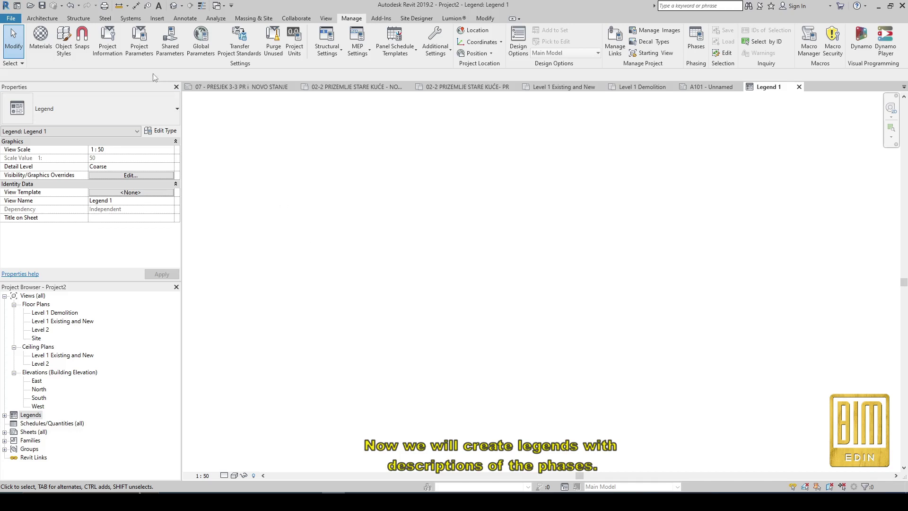
# - Start a filled region sketch from Annotate > Region, then cancel it
pyautogui.click(184, 18)
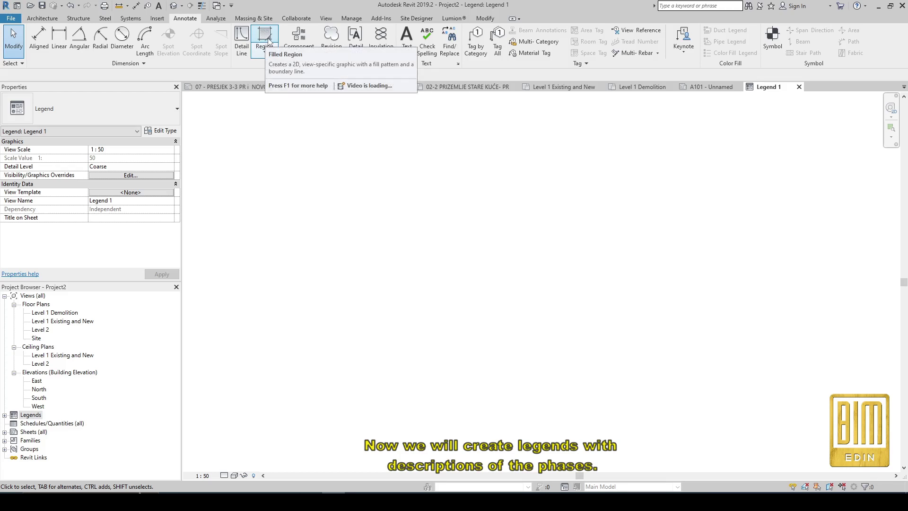
pyautogui.click(268, 39)
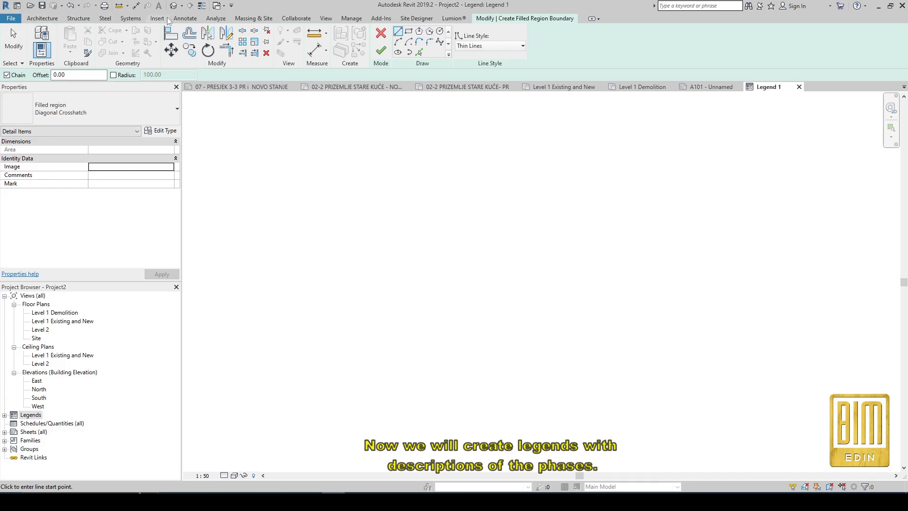
pyautogui.click(184, 18)
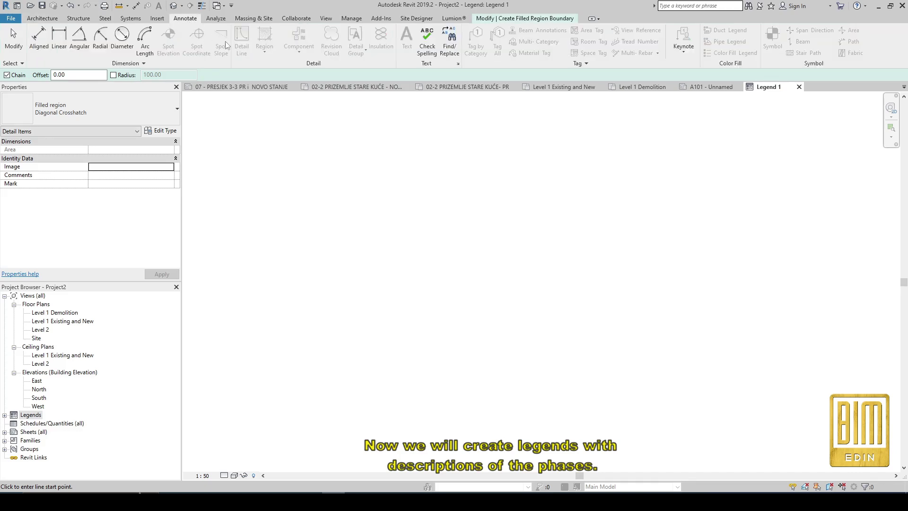
pyautogui.click(514, 18)
pyautogui.click(391, 34)
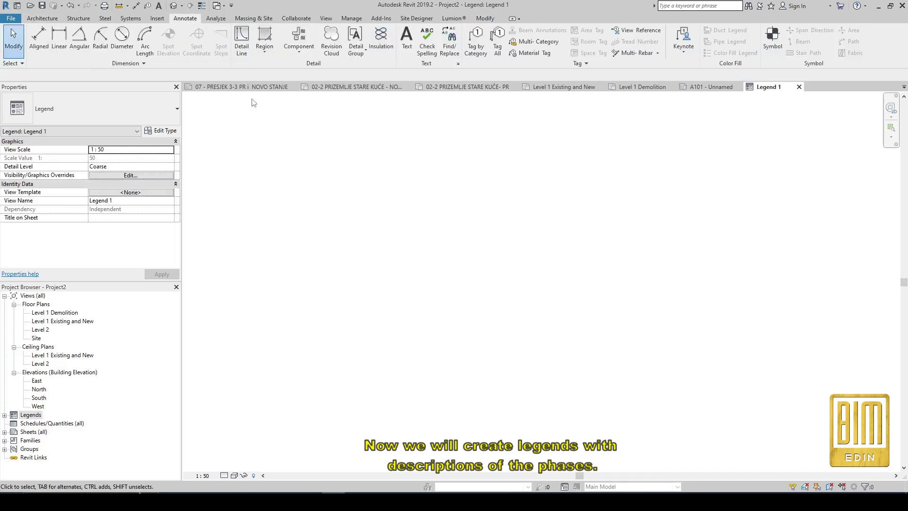
# - Place a legend component in Legend 1 and change it to the Generic - 200mm wall
pyautogui.click(301, 54)
pyautogui.click(314, 87)
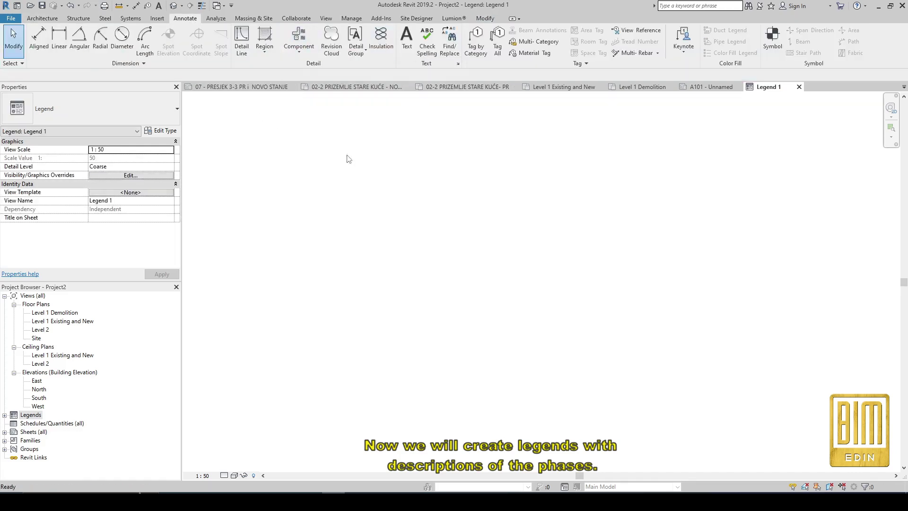
pyautogui.press('Escape')
pyautogui.click(383, 198)
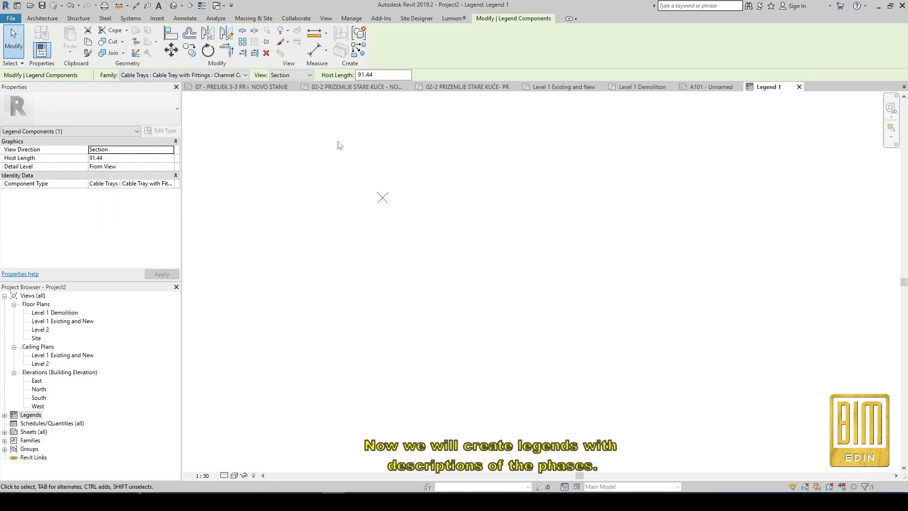
pyautogui.click(245, 75)
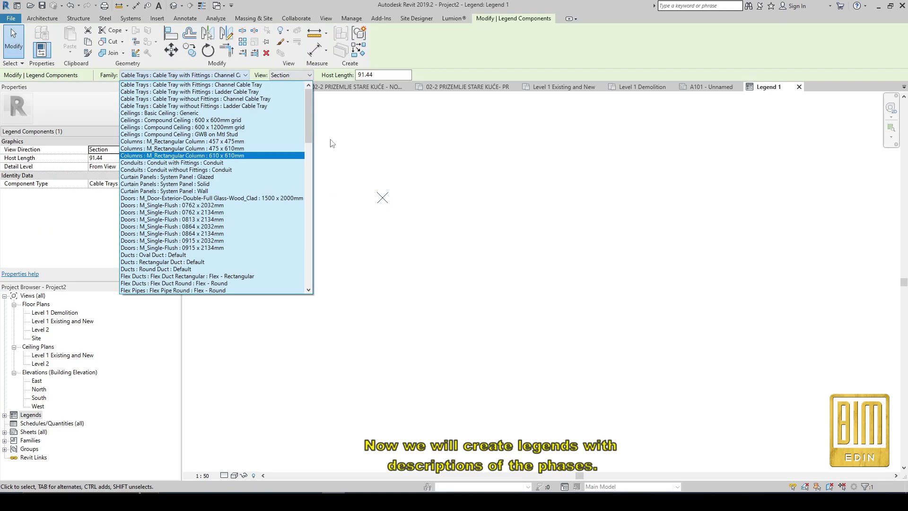
pyautogui.moveTo(310, 134); pyautogui.dragTo(311, 277)
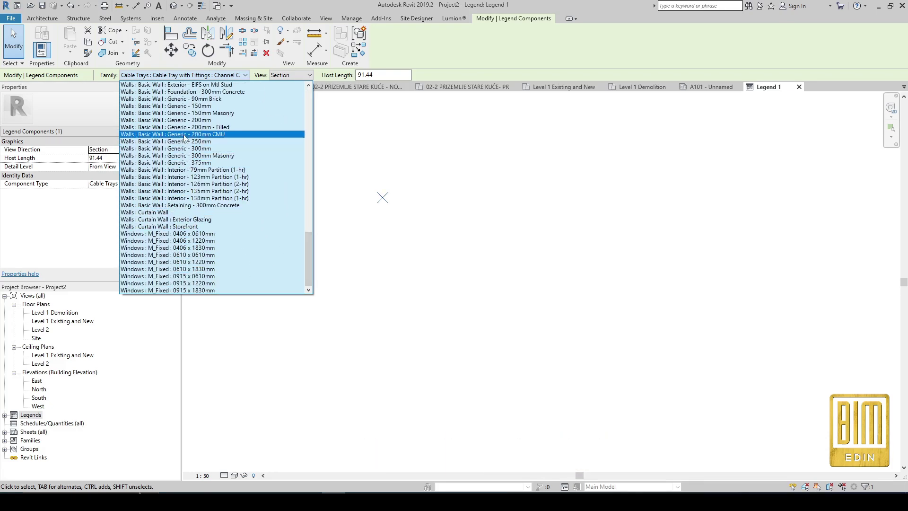
pyautogui.click(184, 120)
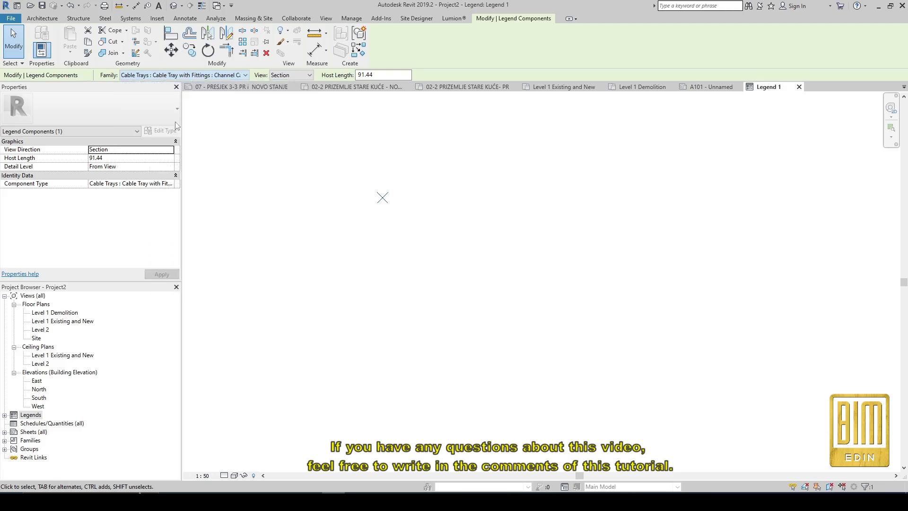
# - Set the wall legend component's view to Floor Plan, then delete it
pyautogui.click(359, 180)
pyautogui.press('Escape')
pyautogui.press('Escape')
pyautogui.click(386, 183)
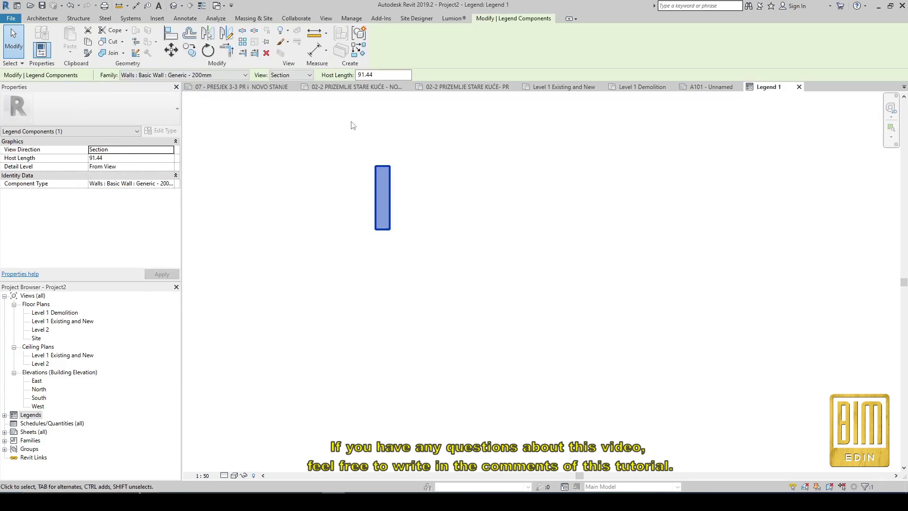
pyautogui.click(294, 76)
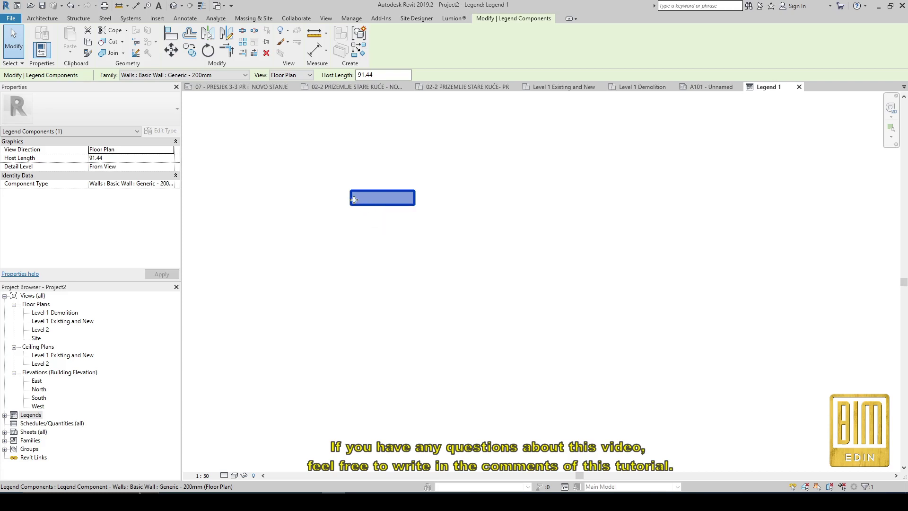
pyautogui.click(334, 198)
pyautogui.click(383, 199)
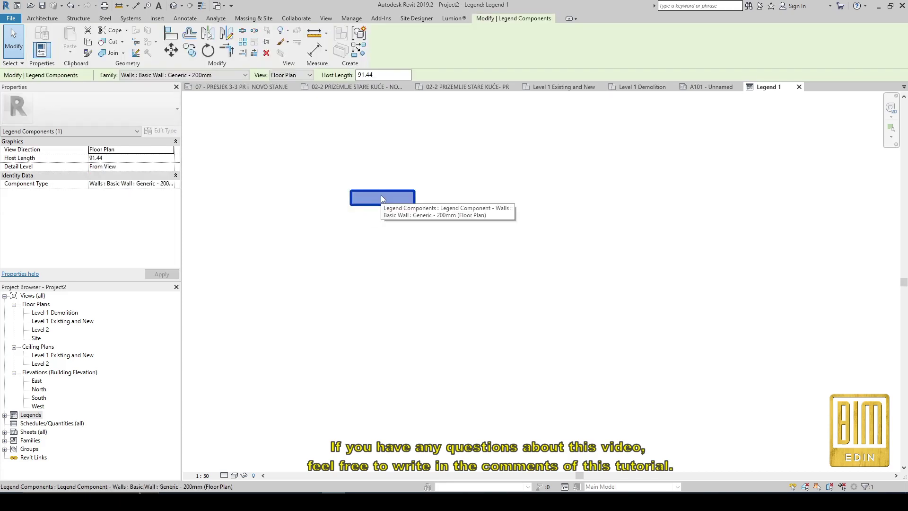
pyautogui.press('Delete')
# - Sketch a rectangular filled region boundary in Legend 1
pyautogui.click(265, 37)
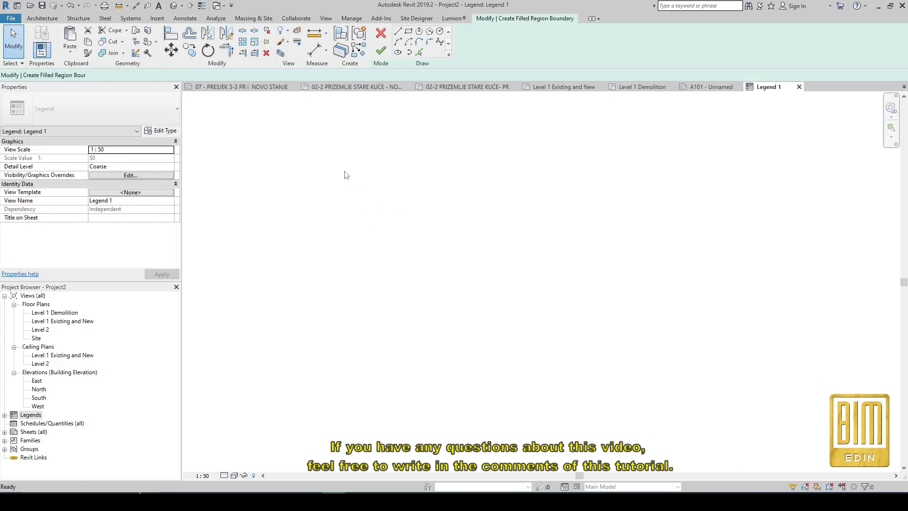
pyautogui.click(408, 31)
pyautogui.click(363, 198)
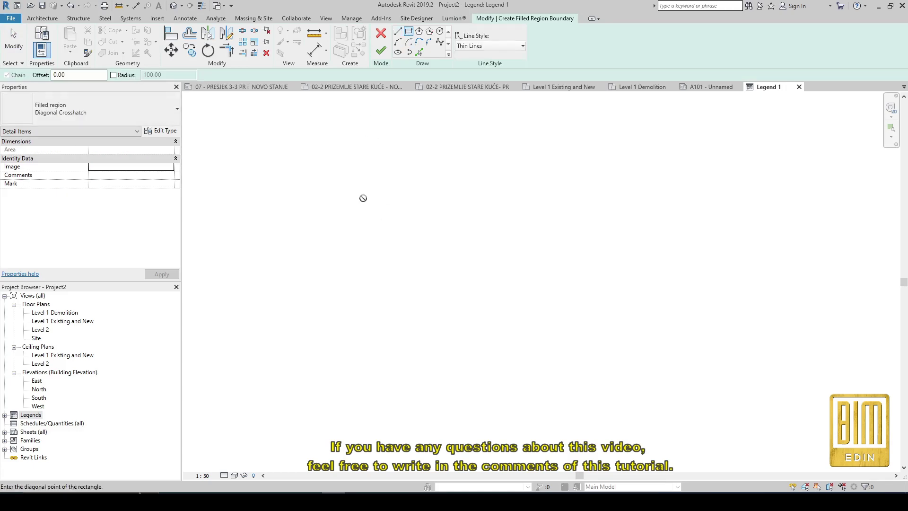
pyautogui.click(453, 212)
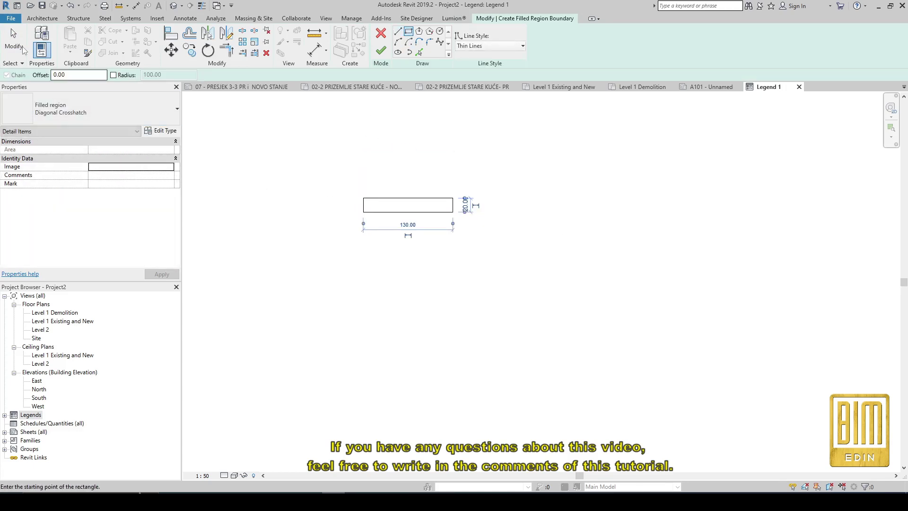
pyautogui.press('Escape')
pyautogui.press('Escape')
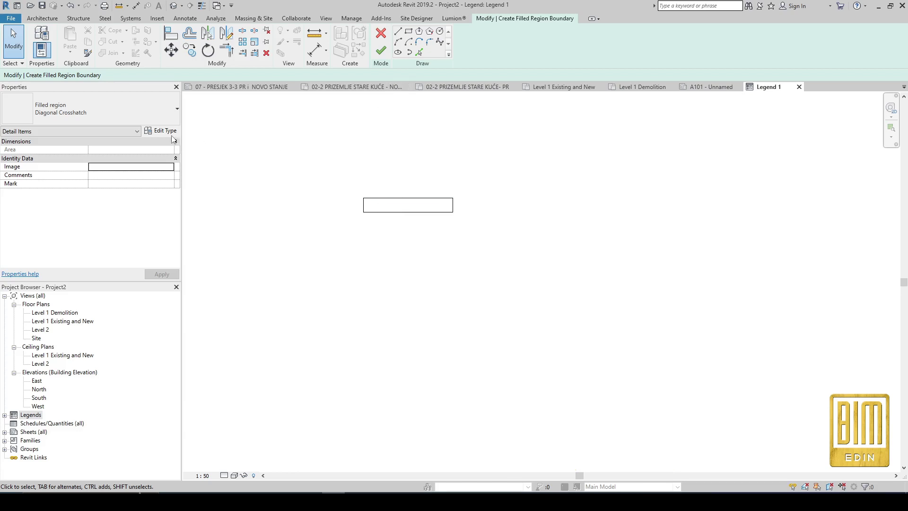
# - Duplicate the filled region type as a new type named Existing
pyautogui.click(144, 112)
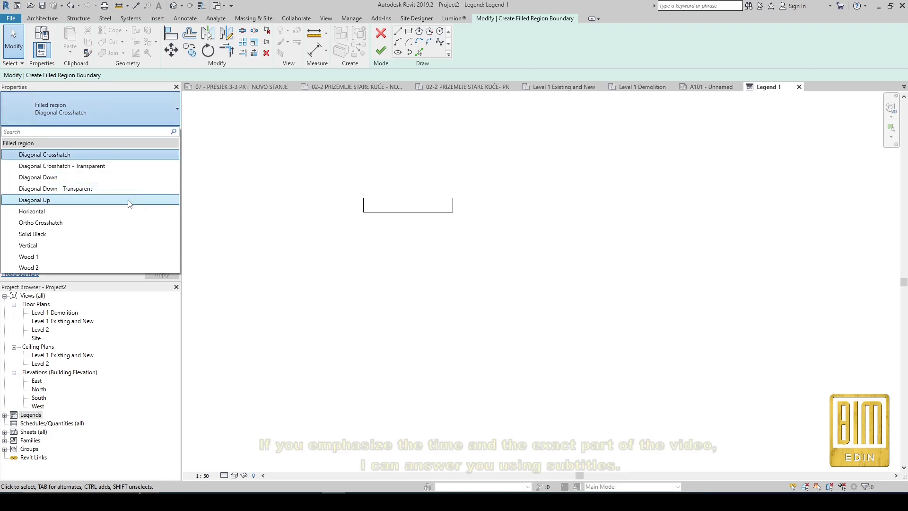
pyautogui.click(136, 155)
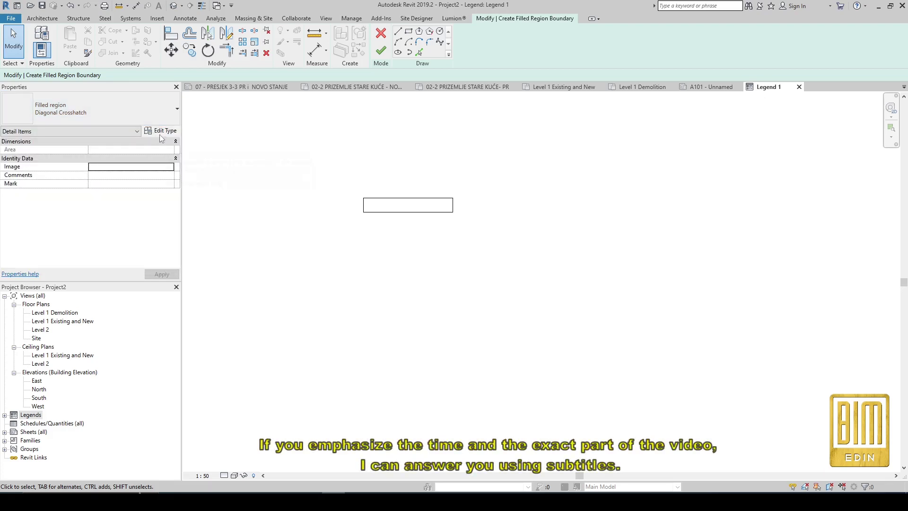
pyautogui.click(161, 131)
pyautogui.click(205, 113)
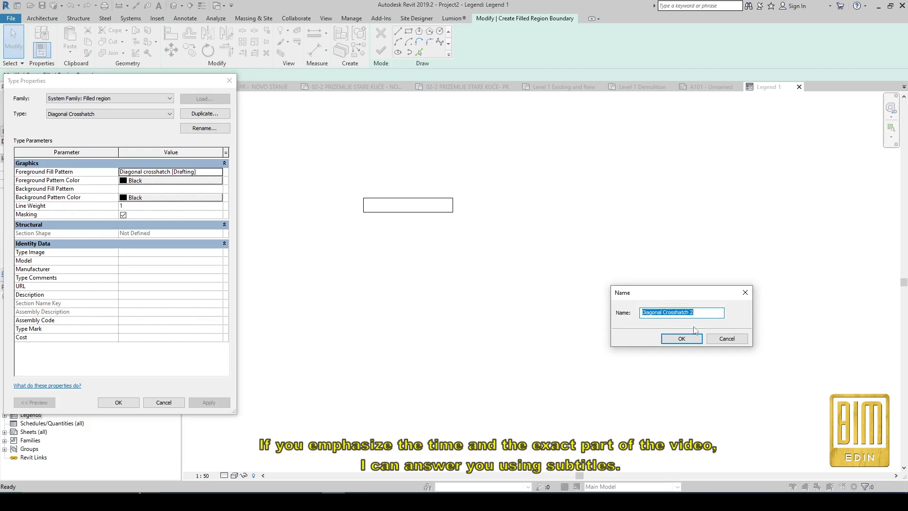
pyautogui.write('Existing')
pyautogui.click(696, 340)
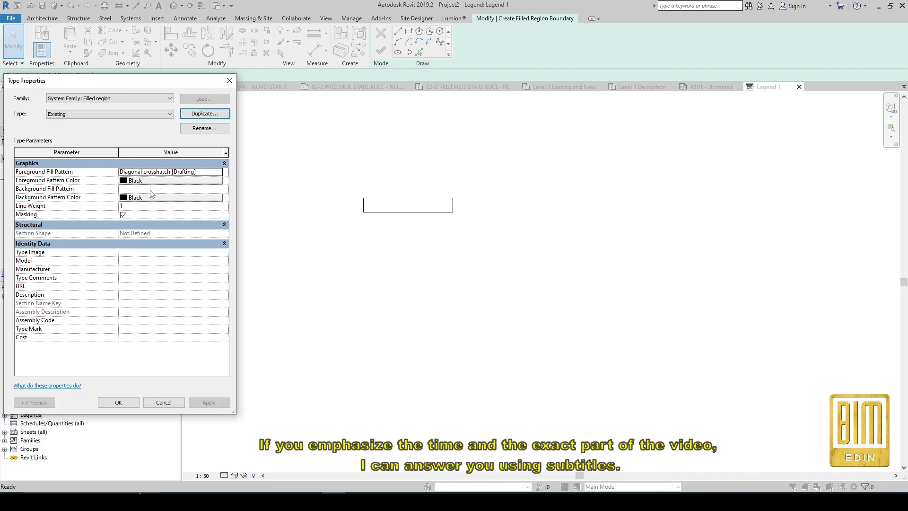
# - Give the Existing type a Solid fill foreground pattern in grey RGB 108-108-108
pyautogui.click(218, 172)
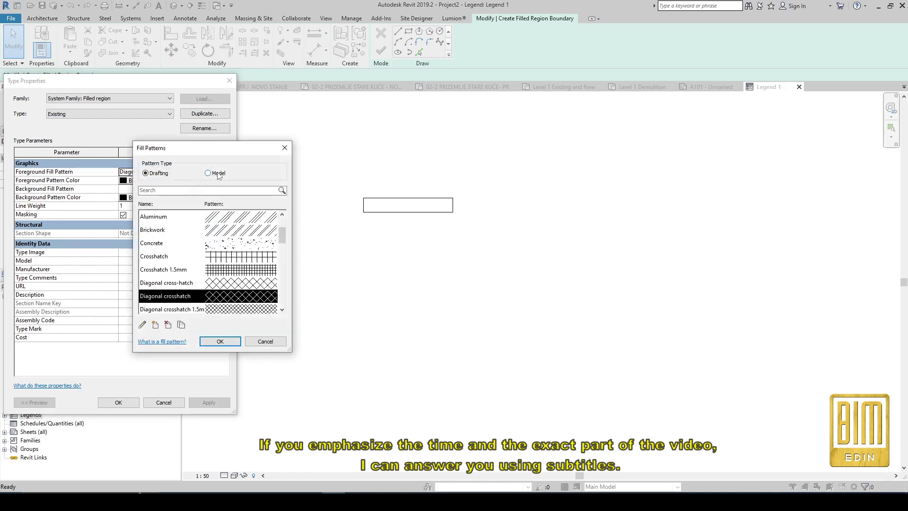
pyautogui.scroll(2, 225, 258)
pyautogui.click(208, 230)
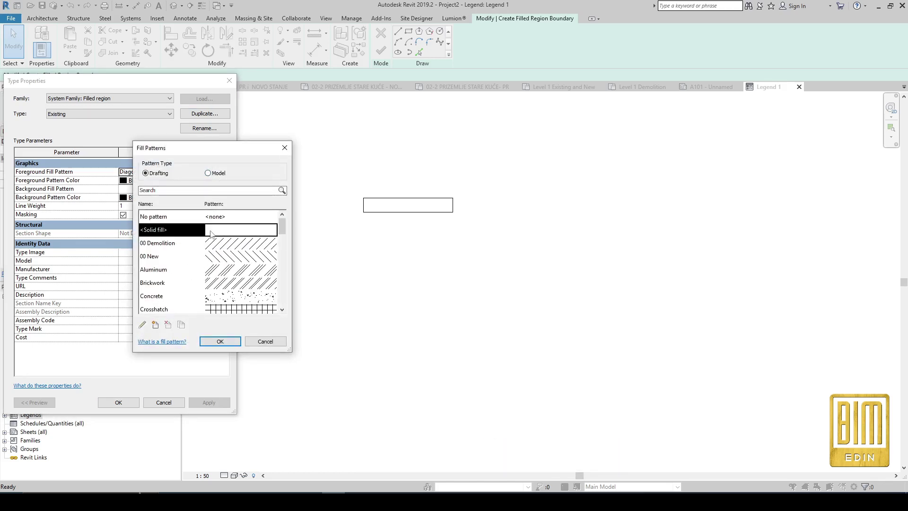
pyautogui.click(217, 340)
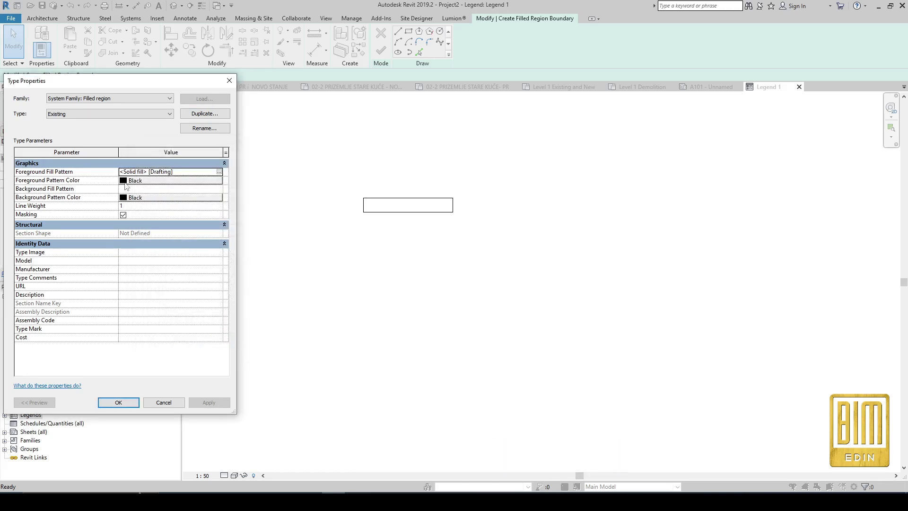
pyautogui.click(134, 181)
pyautogui.moveTo(230, 264)
pyautogui.mouseDown()
pyautogui.moveTo(229, 215)
pyautogui.moveTo(228, 230)
pyautogui.mouseUp()
pyautogui.click(176, 326)
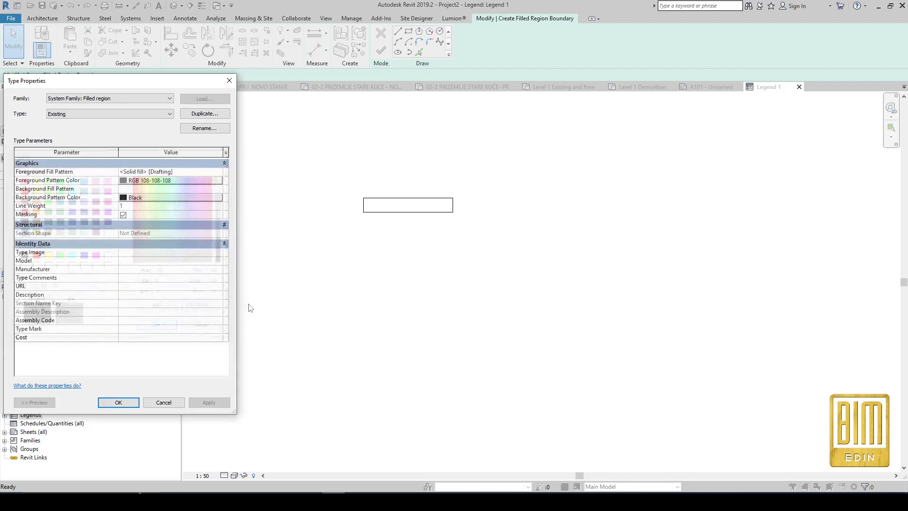
pyautogui.click(121, 402)
# - Finish the grey filled region and copy it directly below the original
pyautogui.click(381, 51)
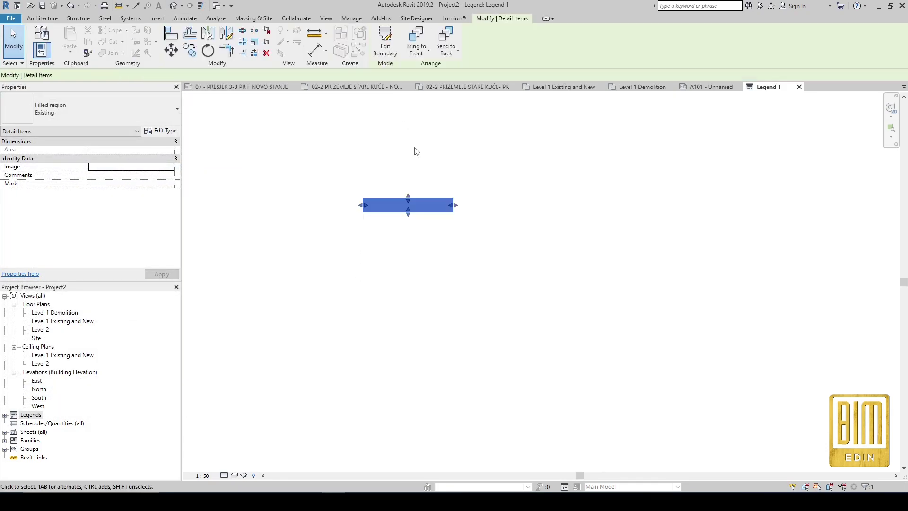
pyautogui.click(405, 246)
pyautogui.click(407, 208)
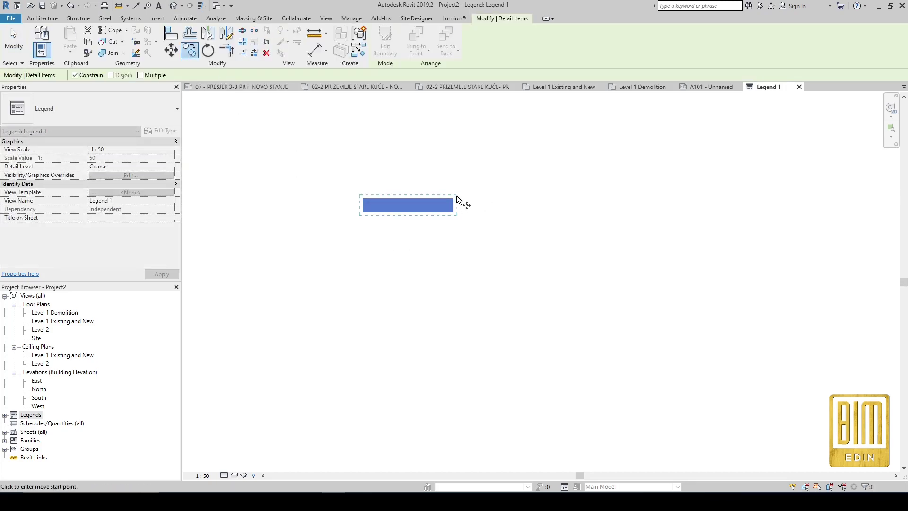
pyautogui.click(455, 198)
pyautogui.click(451, 239)
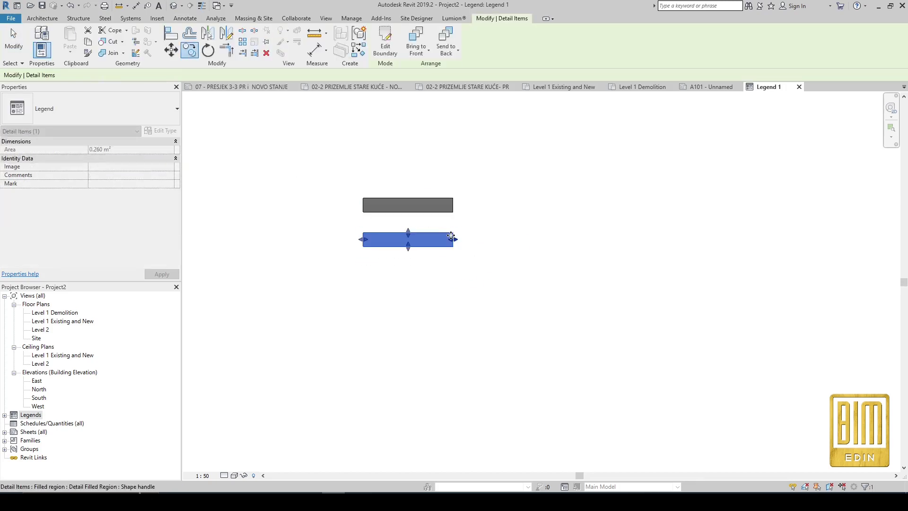
# - Duplicate the copied region's Existing type and begin naming it for demolition
pyautogui.click(375, 286)
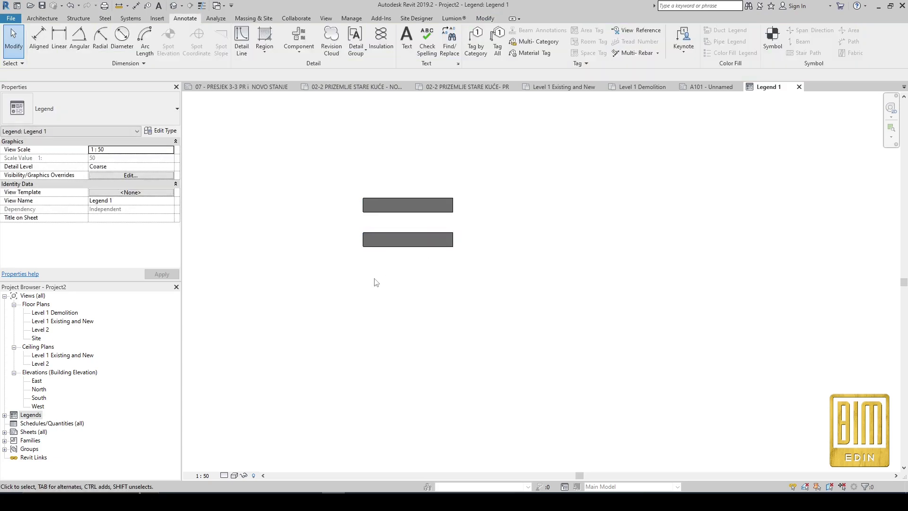
pyautogui.click(376, 240)
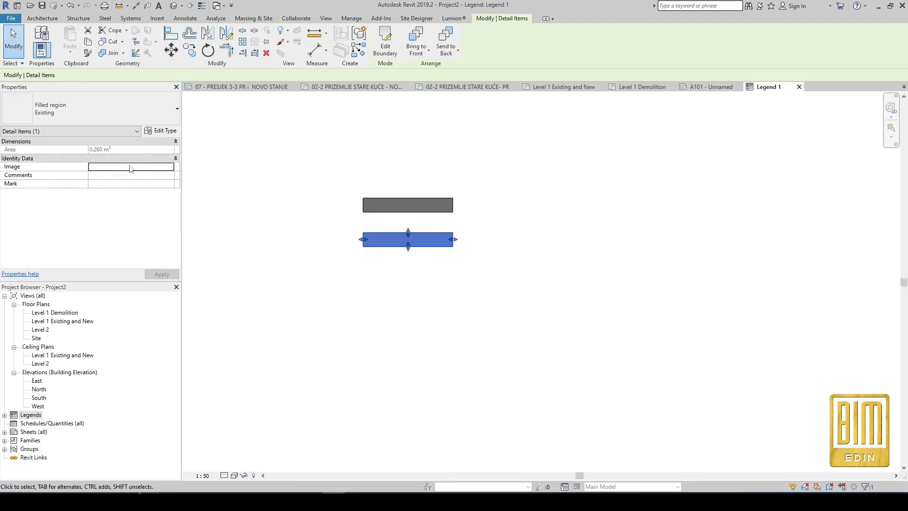
pyautogui.click(165, 131)
pyautogui.click(205, 113)
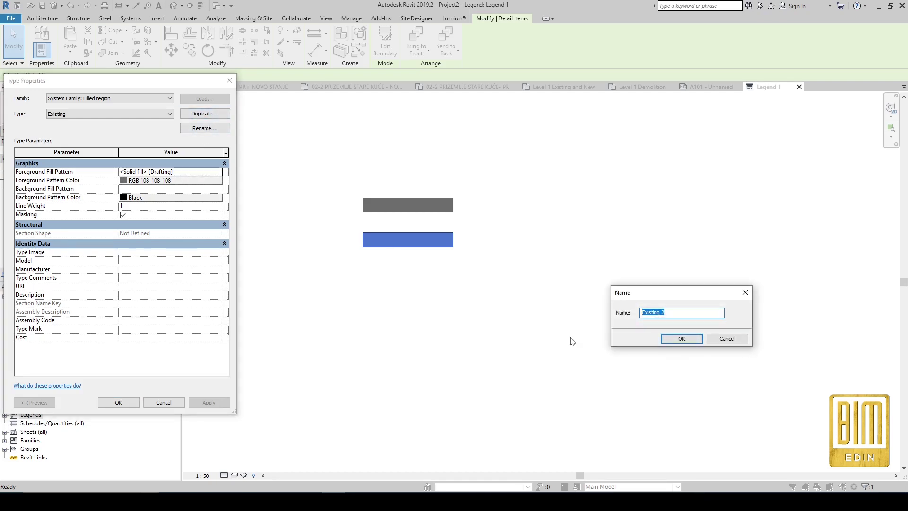
pyautogui.write('Demolition')
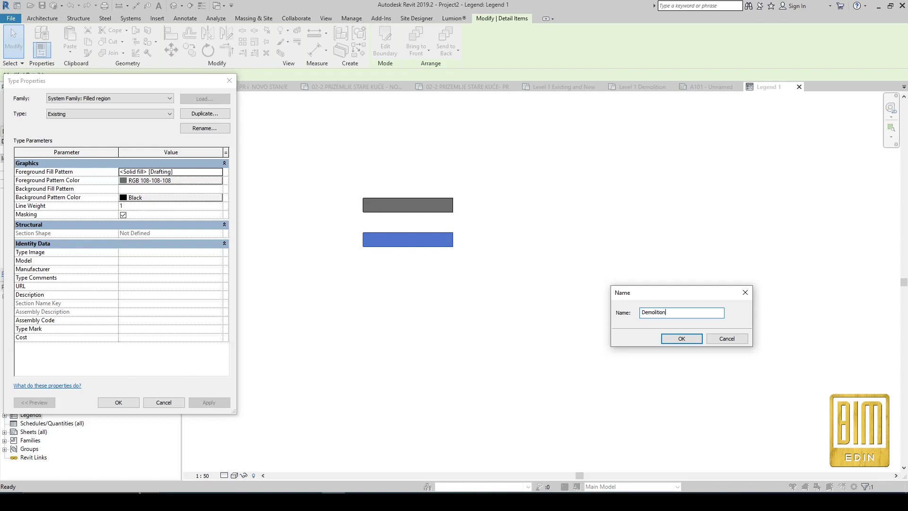
# - Name the new type Demolition and give it a black 00 Demolition foreground pattern
pyautogui.click(671, 339)
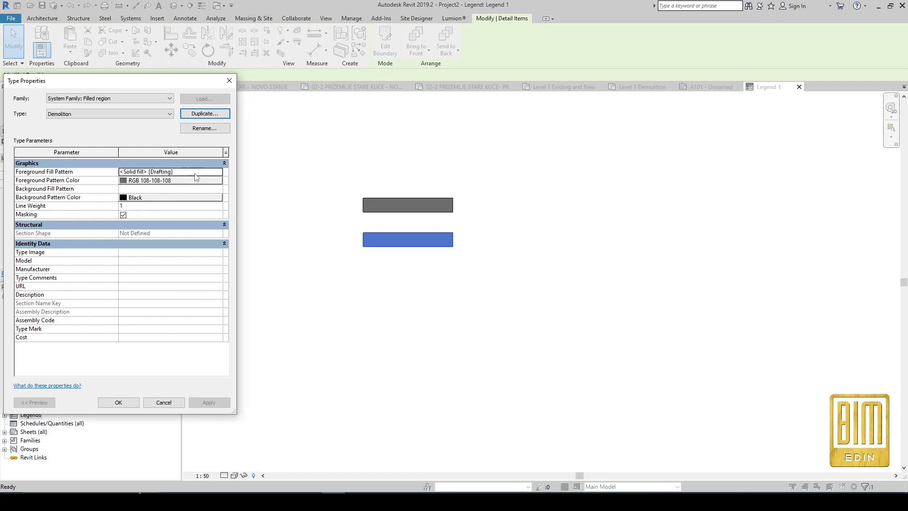
pyautogui.click(220, 173)
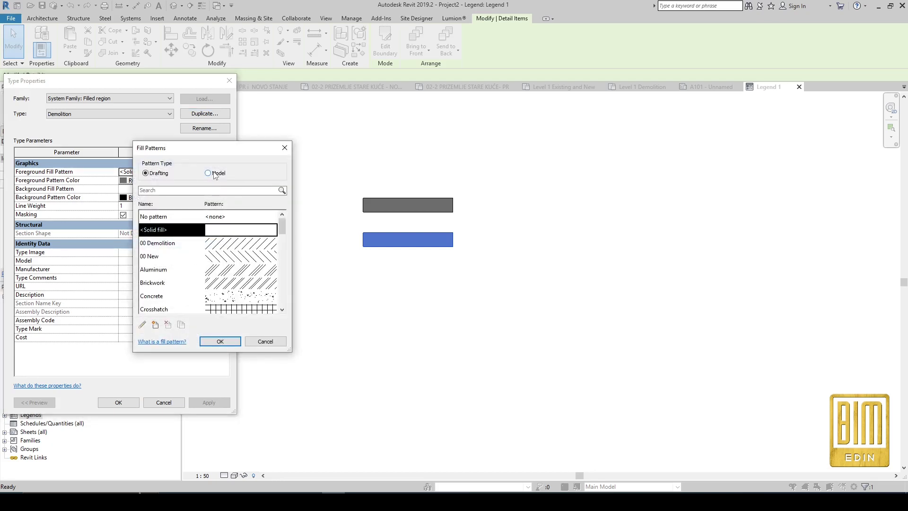
pyautogui.click(193, 243)
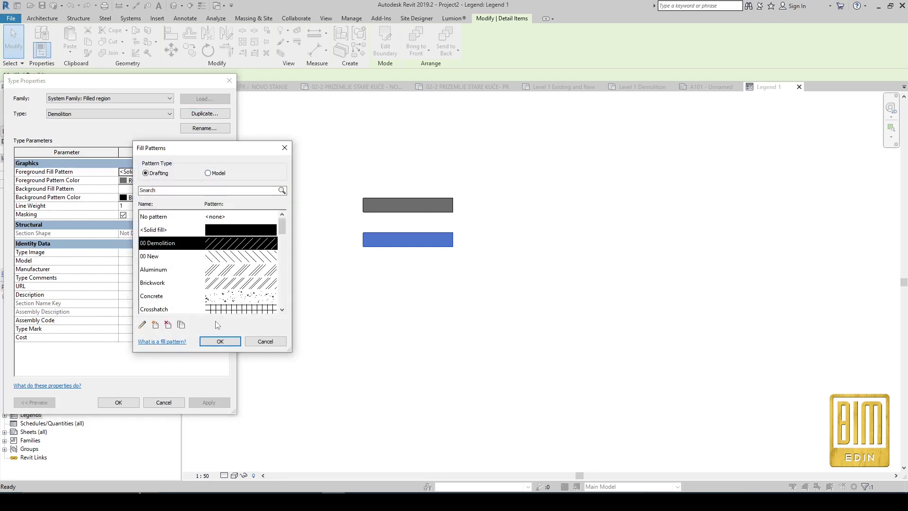
pyautogui.click(220, 341)
pyautogui.click(218, 180)
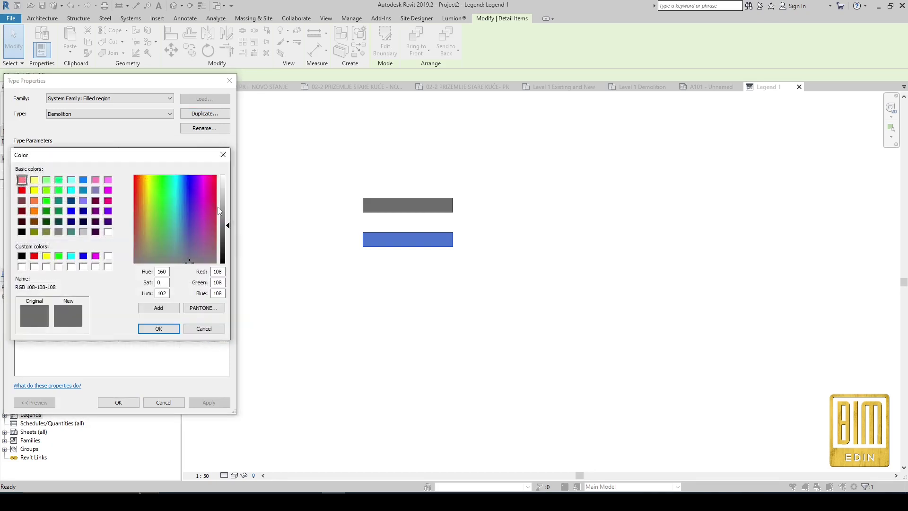
pyautogui.moveTo(219, 212); pyautogui.dragTo(221, 263)
pyautogui.click(158, 328)
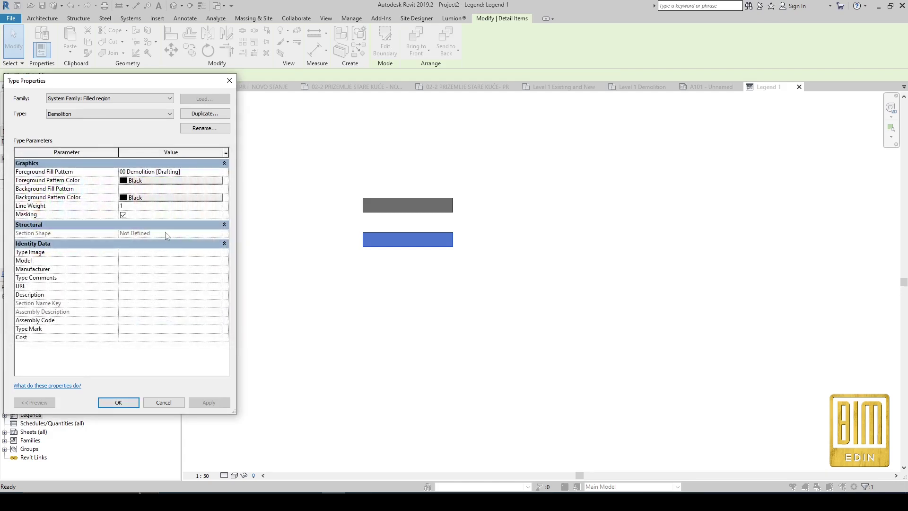
# - Set the Demolition type's background to a solid yellow fill and apply it
pyautogui.click(220, 189)
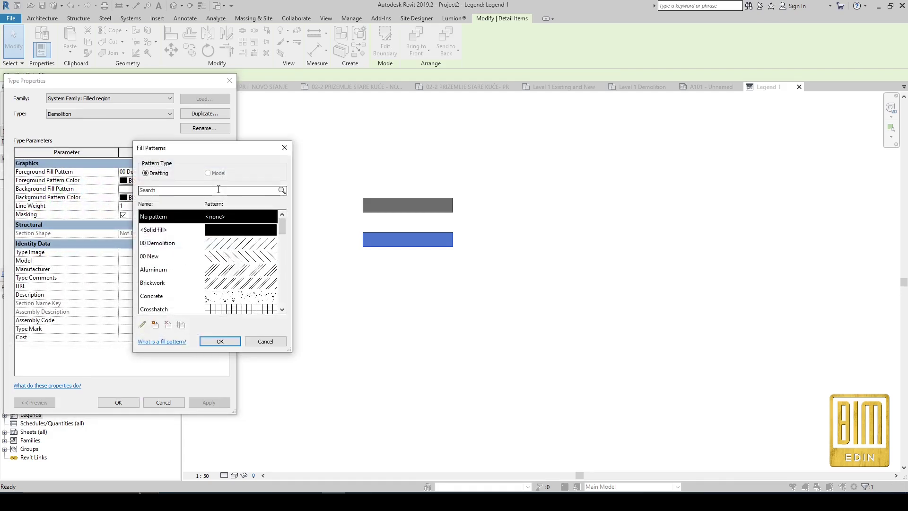
pyautogui.click(223, 230)
pyautogui.click(220, 340)
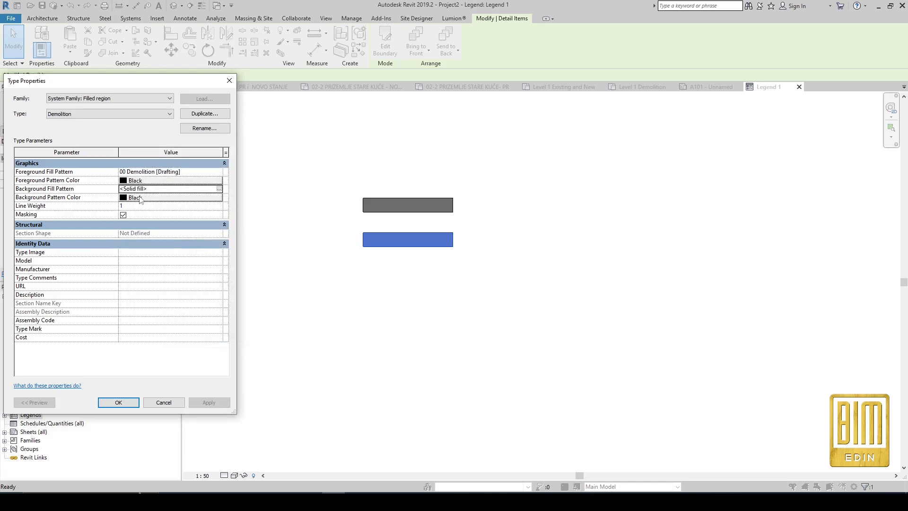
pyautogui.click(137, 197)
pyautogui.click(34, 190)
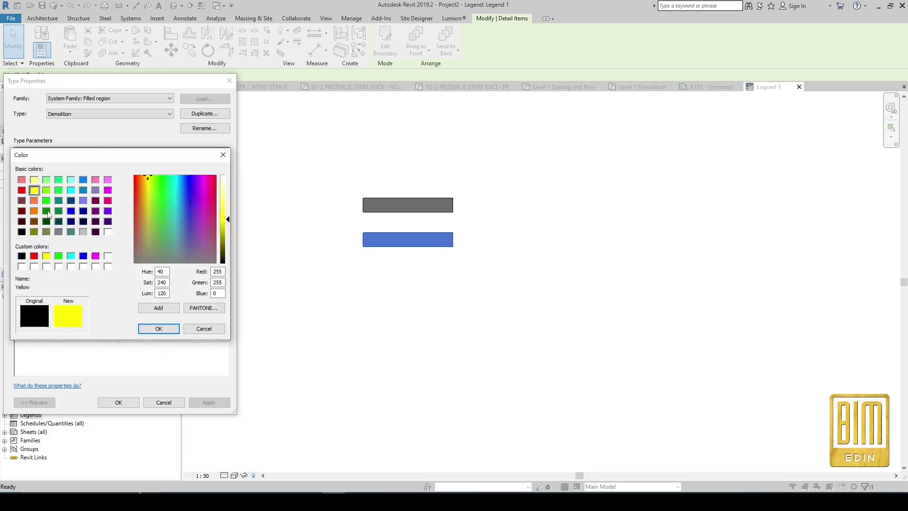
pyautogui.click(158, 328)
pyautogui.click(118, 402)
pyautogui.click(332, 317)
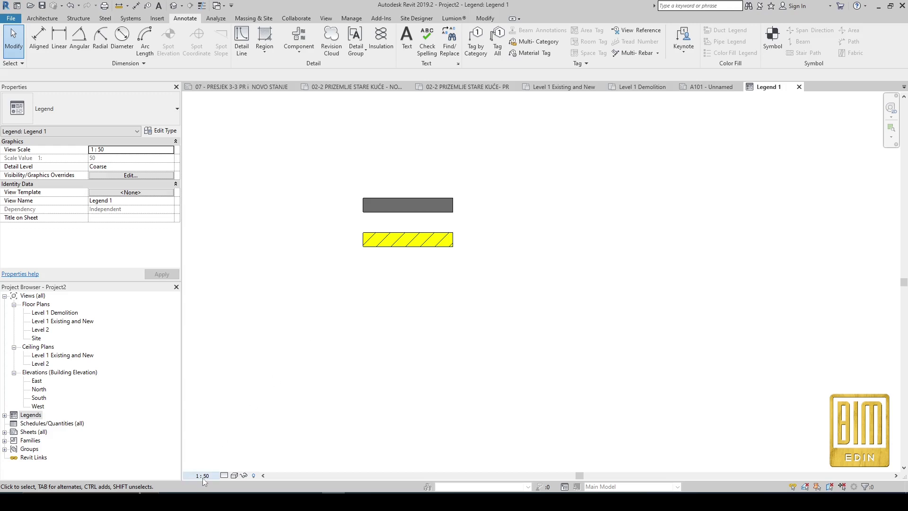
# - Copy the yellow filled region below itself to make a third legend bar
pyautogui.moveTo(341, 220); pyautogui.dragTo(495, 288)
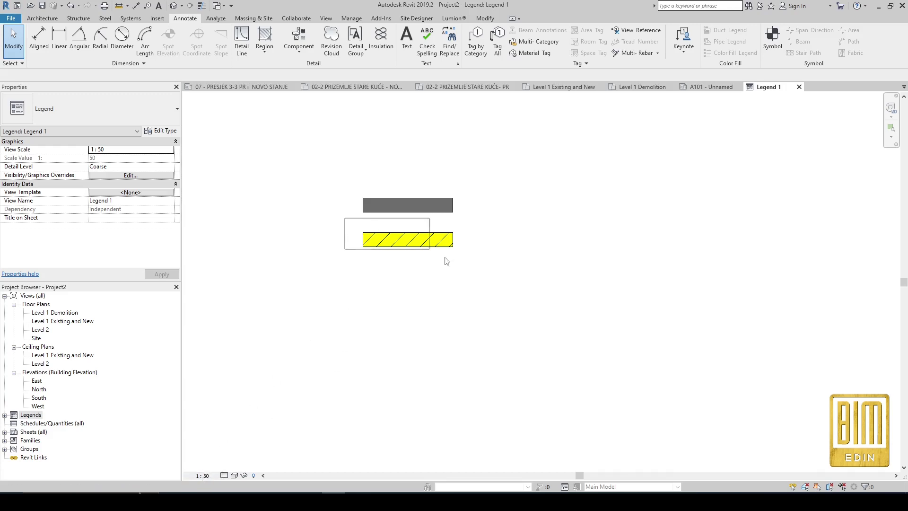
pyautogui.click(454, 198)
pyautogui.click(454, 232)
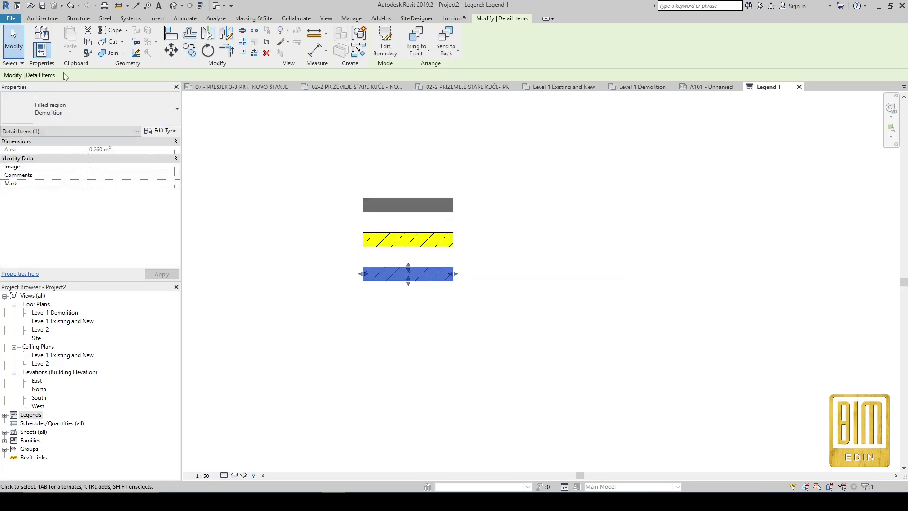
pyautogui.click(329, 234)
# - Duplicate the bottom region's filled-region type as a new type named NEW
pyautogui.click(376, 270)
pyautogui.click(161, 118)
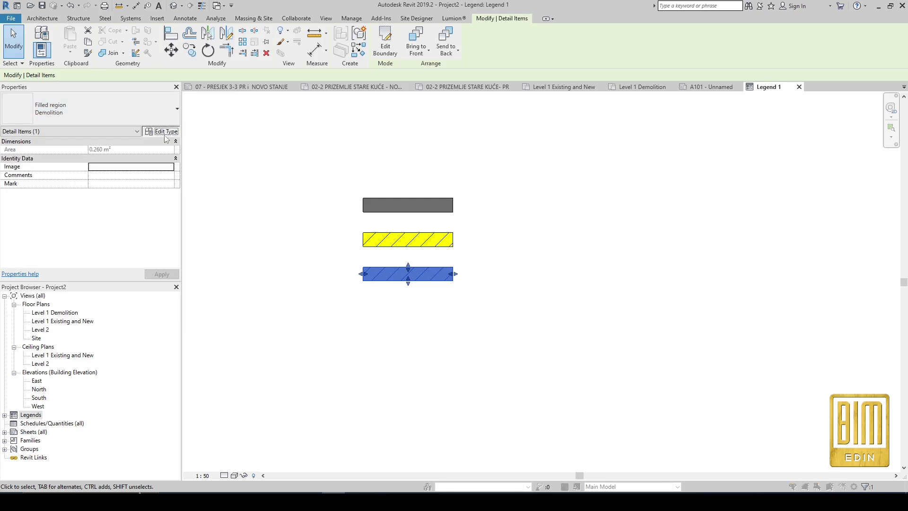
pyautogui.click(161, 131)
pyautogui.click(208, 115)
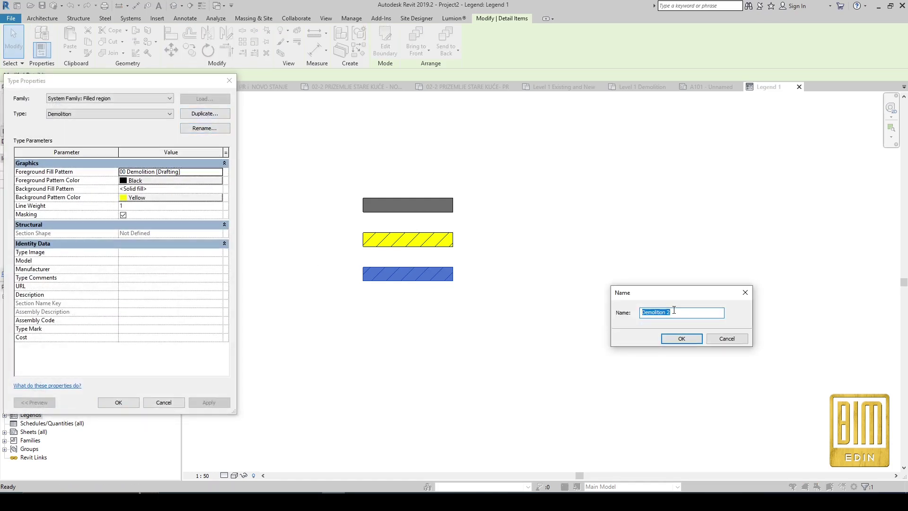
pyautogui.write('ne')
pyautogui.press('BackSpace')
pyautogui.write('NE')
pyautogui.click(681, 339)
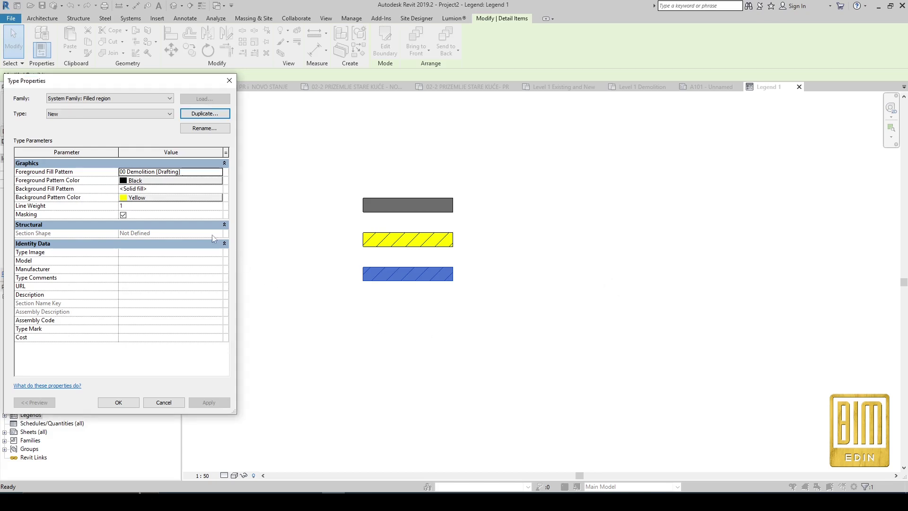
# - Give the NEW type a 00 New foreground pattern over a red background
pyautogui.click(218, 171)
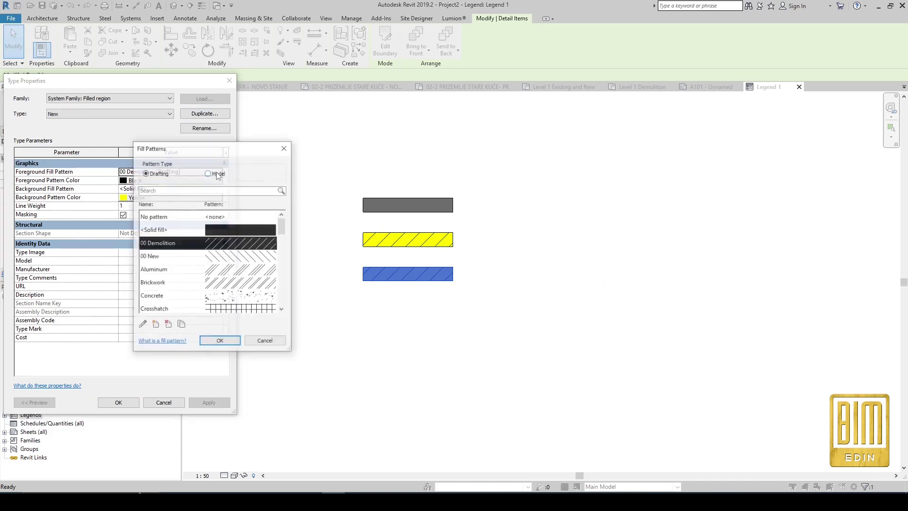
pyautogui.click(212, 259)
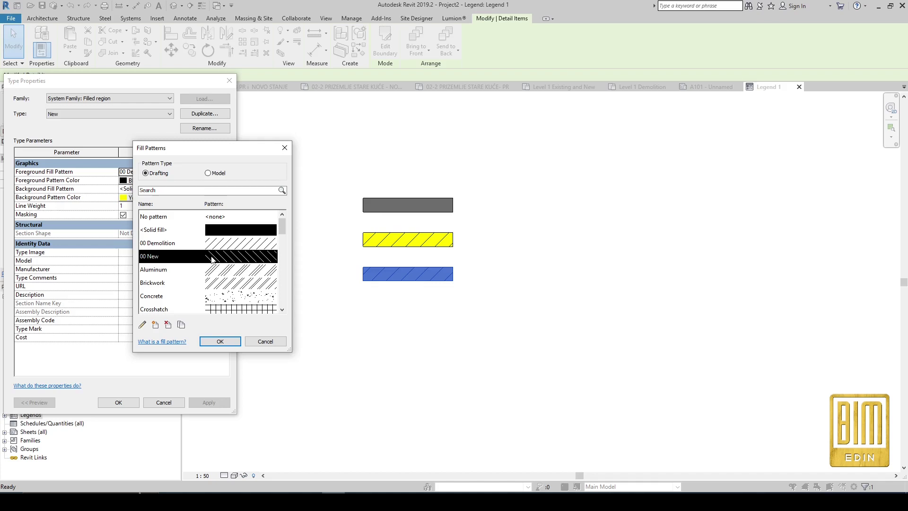
pyautogui.click(220, 341)
pyautogui.click(125, 197)
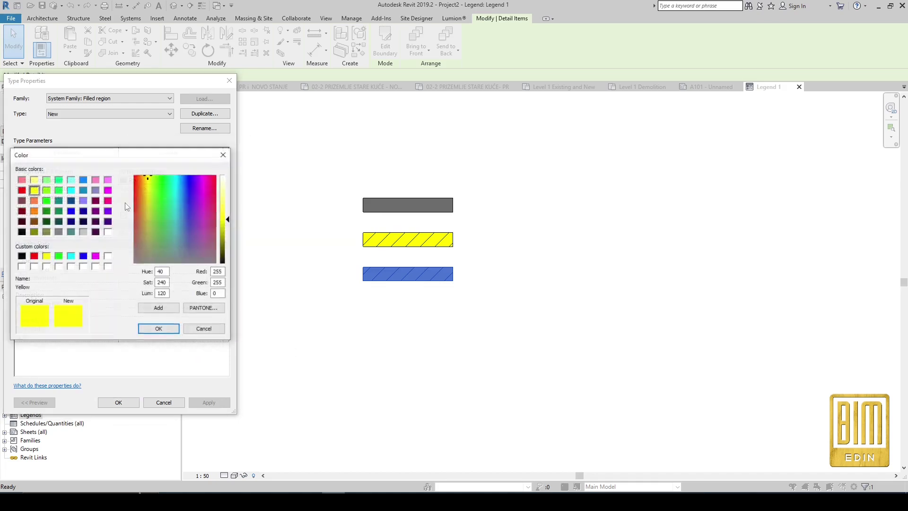
pyautogui.click(21, 190)
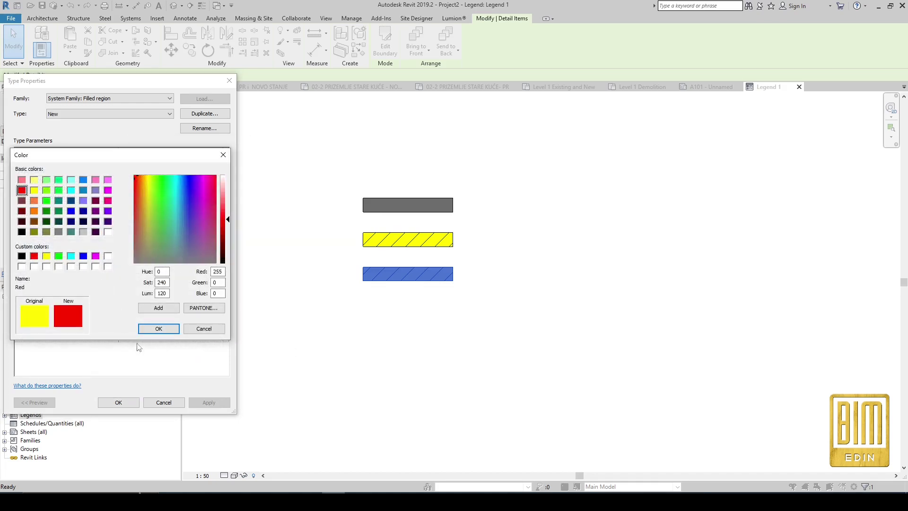
pyautogui.click(158, 328)
pyautogui.click(119, 402)
pyautogui.click(318, 320)
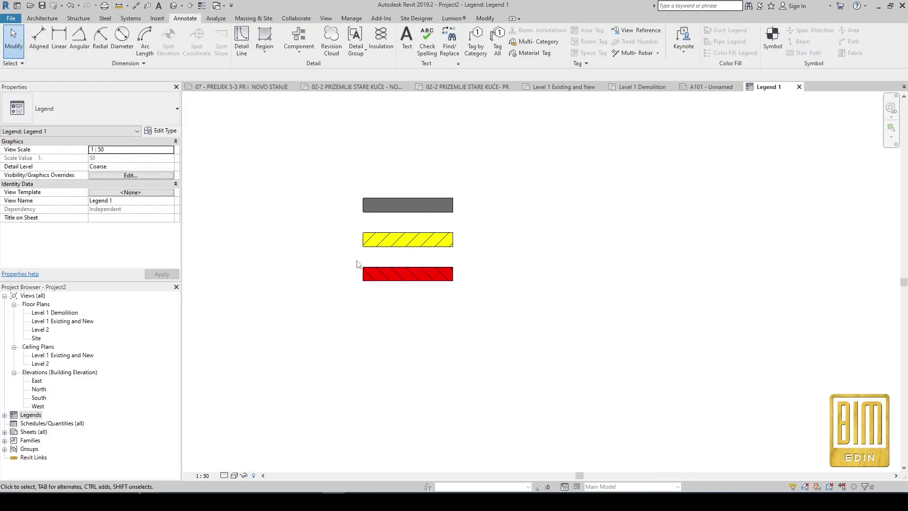
# - Copy the red region one row lower to create a fourth legend bar
pyautogui.click(377, 271)
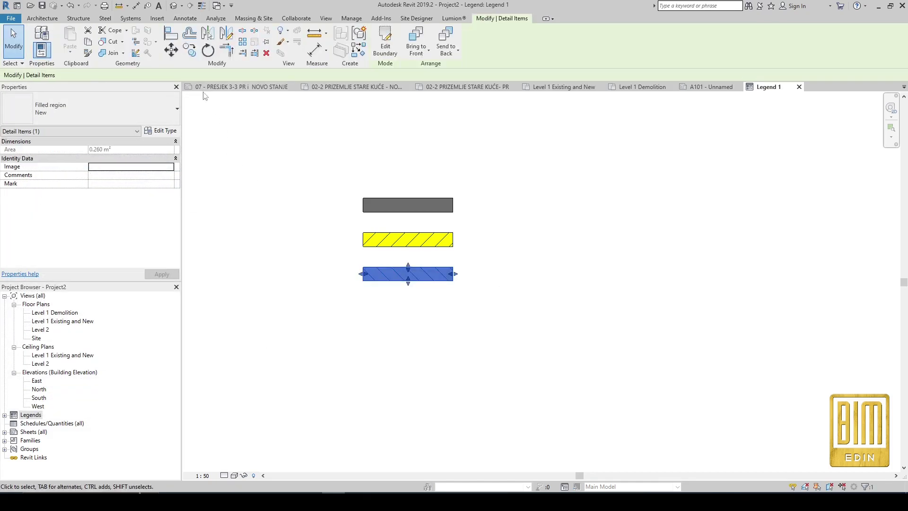
pyautogui.click(189, 50)
pyautogui.click(453, 232)
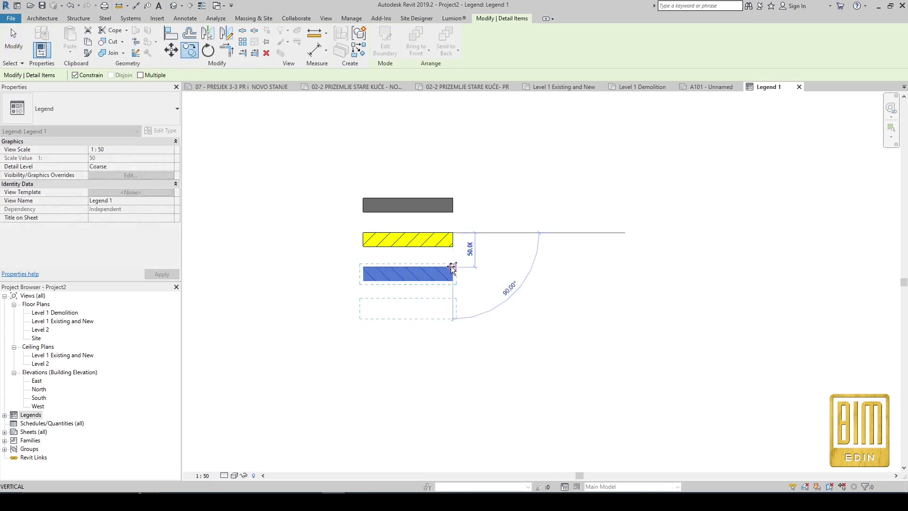
pyautogui.click(453, 267)
pyautogui.click(216, 203)
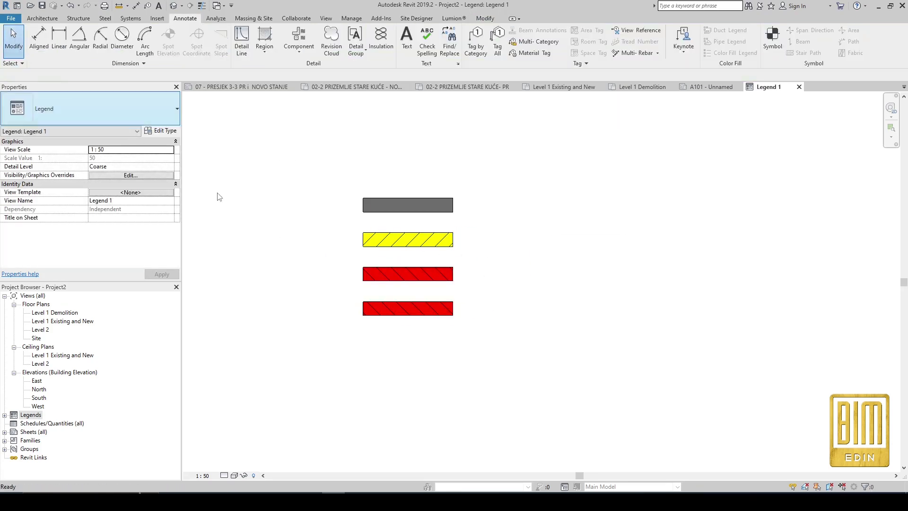
pyautogui.click(400, 307)
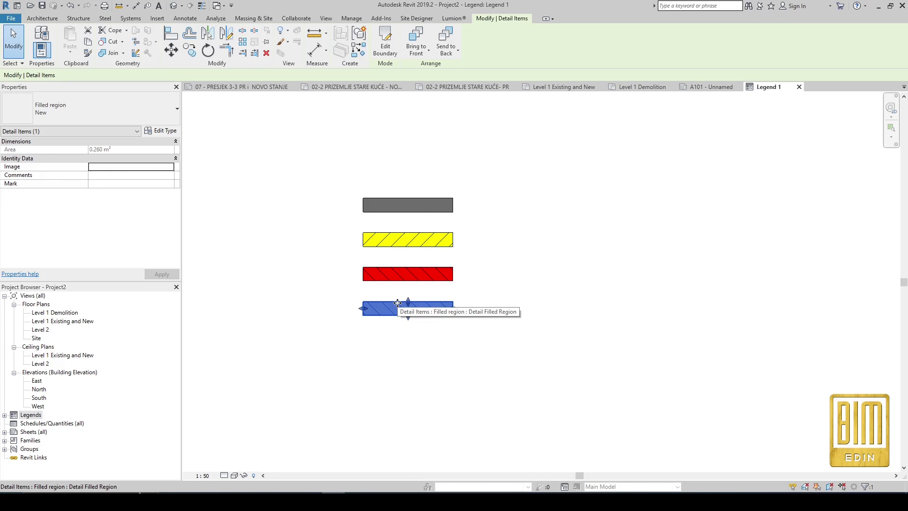
# - Create a crosshatch fill pattern named Demolition+New and set it as the foreground pattern
pyautogui.click(163, 130)
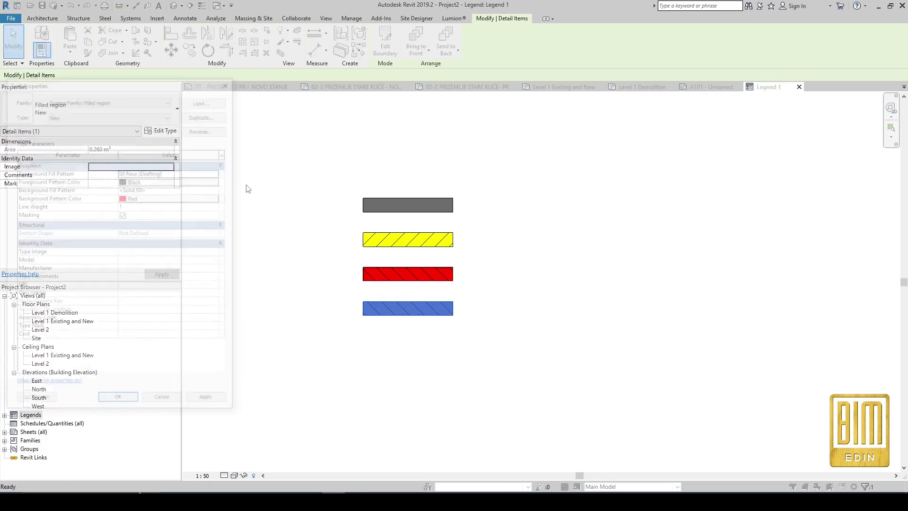
pyautogui.click(217, 173)
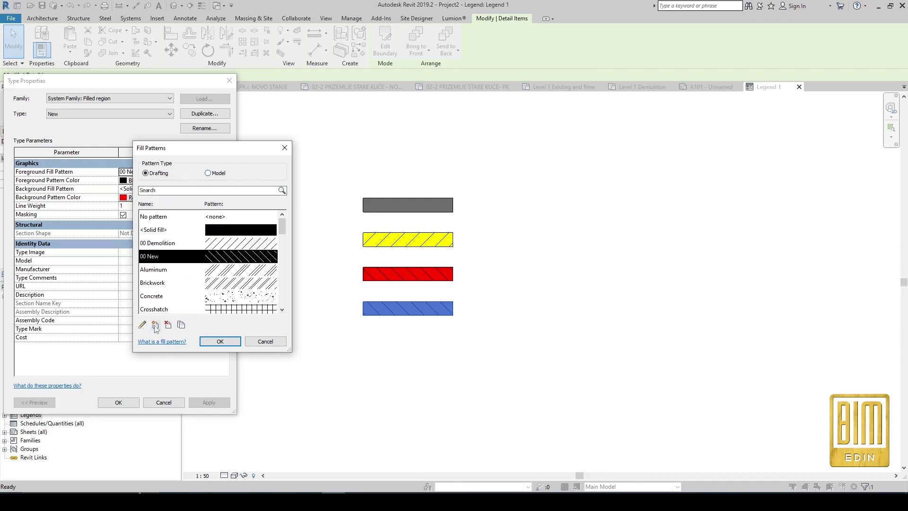
pyautogui.click(156, 325)
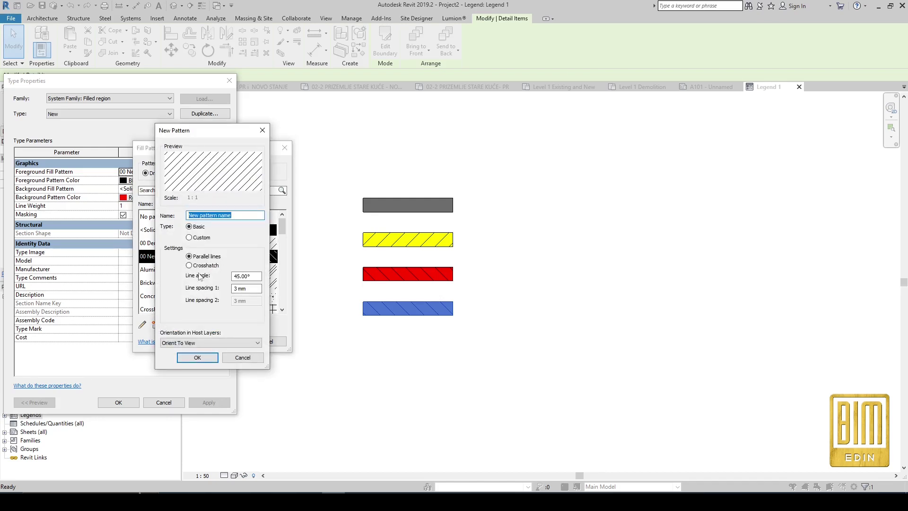
pyautogui.click(189, 265)
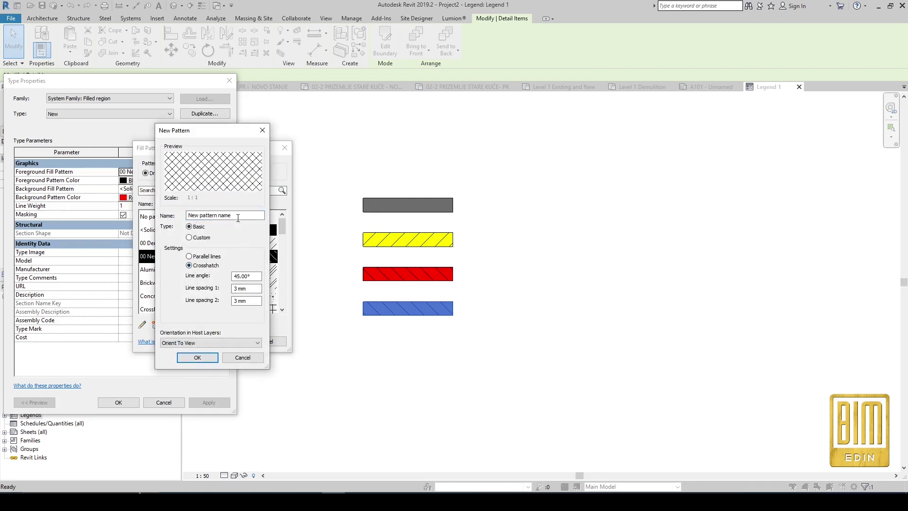
pyautogui.moveTo(238, 217); pyautogui.dragTo(175, 215)
pyautogui.write('D')
pyautogui.write('emolition+New')
pyautogui.click(211, 358)
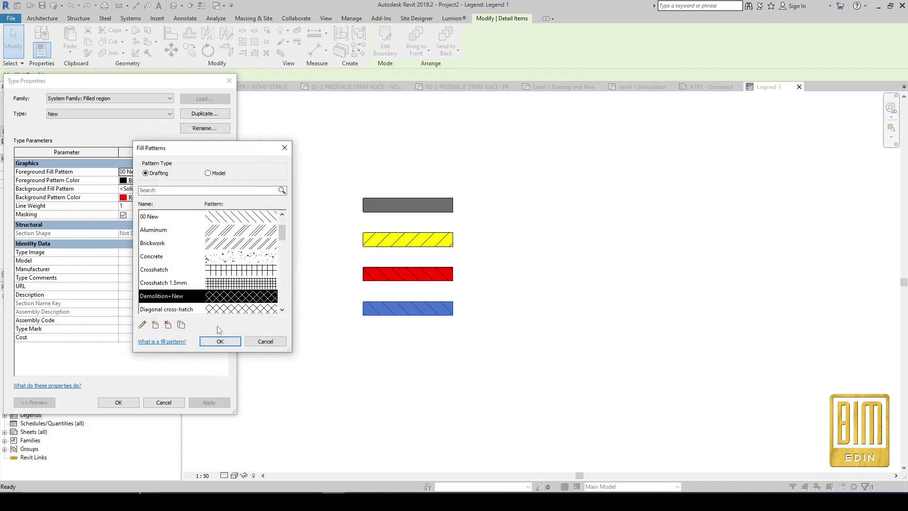
pyautogui.click(228, 339)
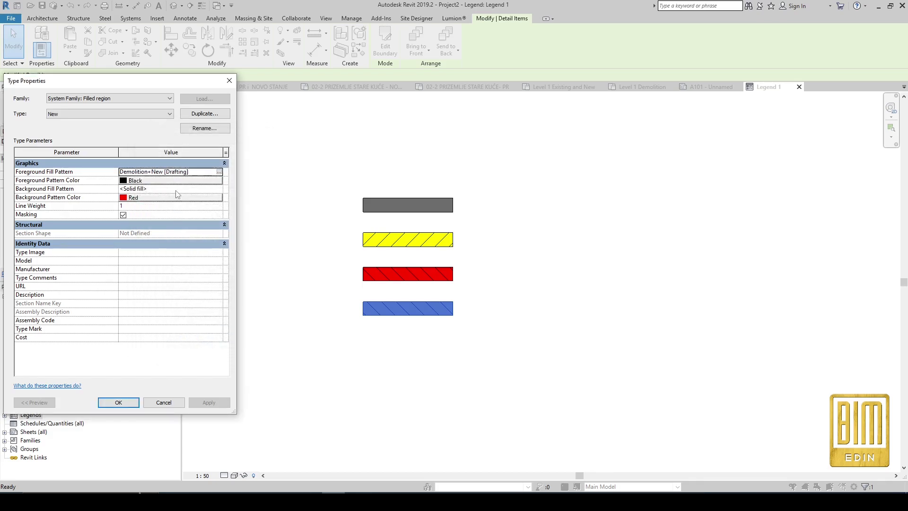
# - Rename the crosshatch pattern to 00 Demolition+New and make it the foreground pattern
pyautogui.click(219, 172)
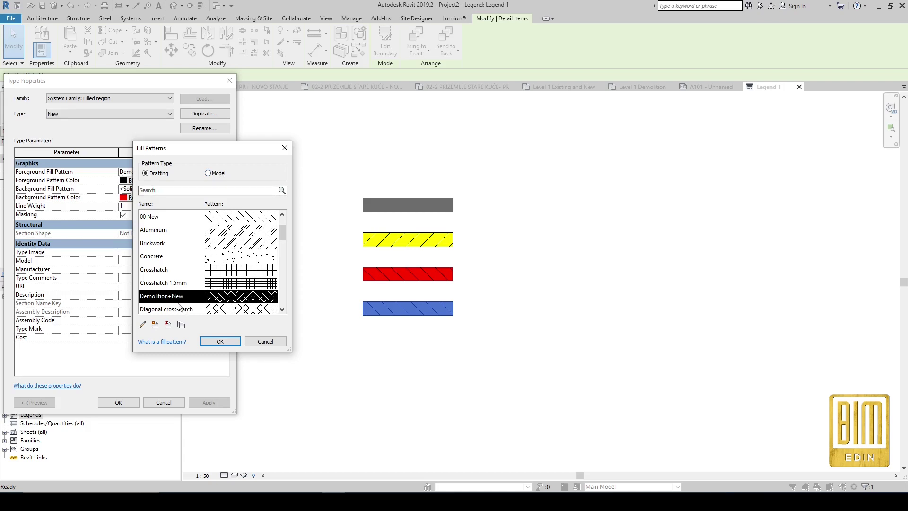
pyautogui.click(142, 324)
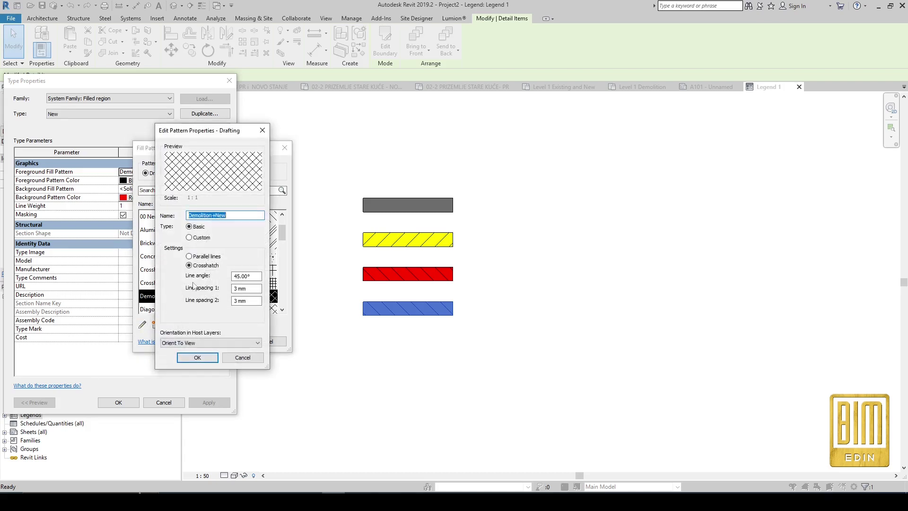
pyautogui.click(188, 216)
pyautogui.write('00')
pyautogui.click(197, 357)
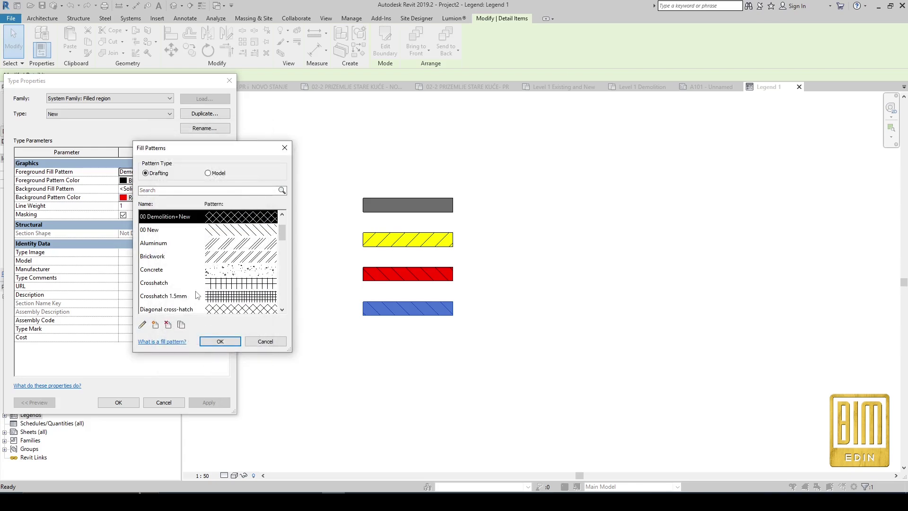
pyautogui.click(220, 341)
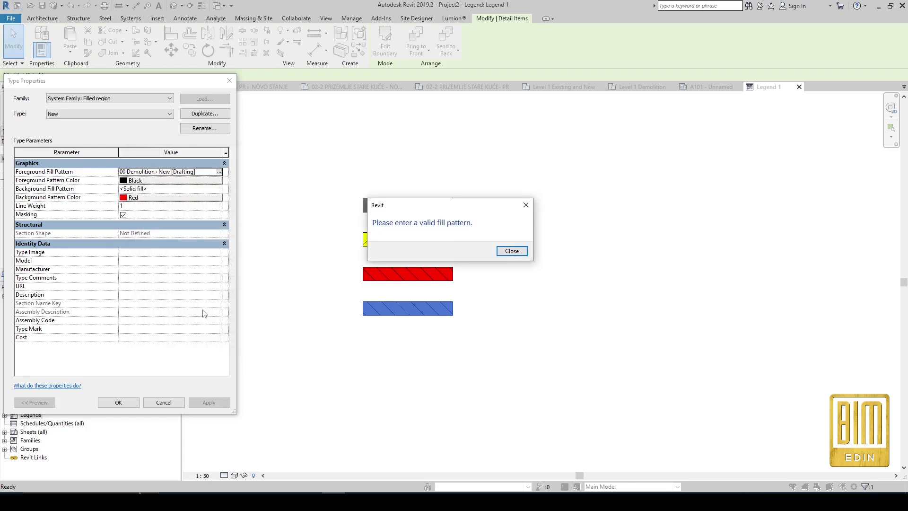
pyautogui.click(526, 205)
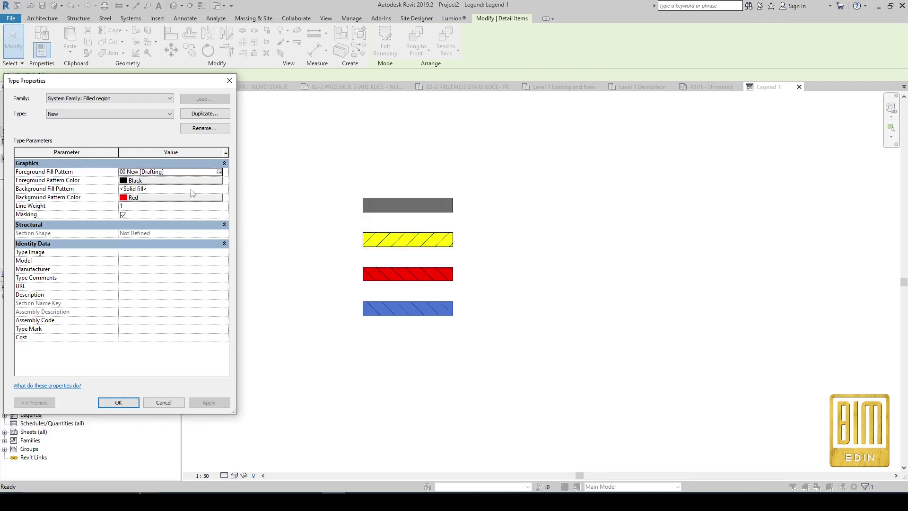
pyautogui.click(219, 171)
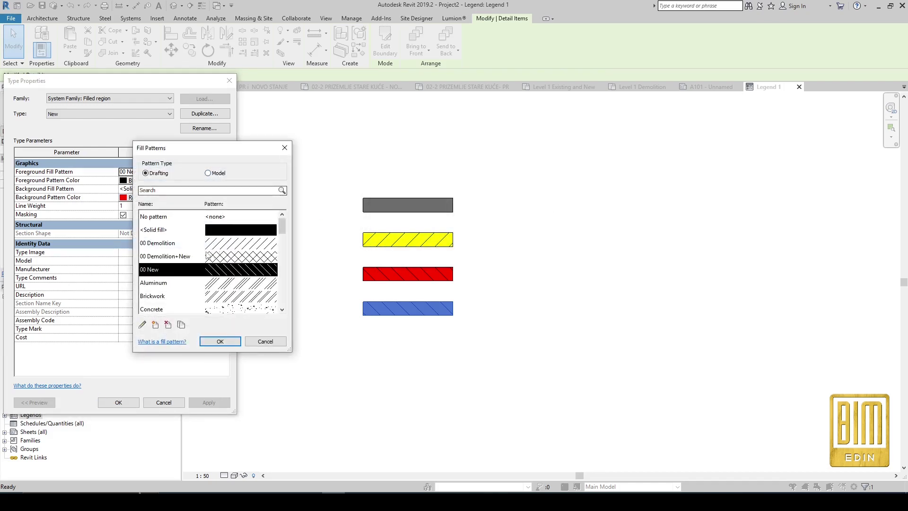
pyautogui.click(180, 258)
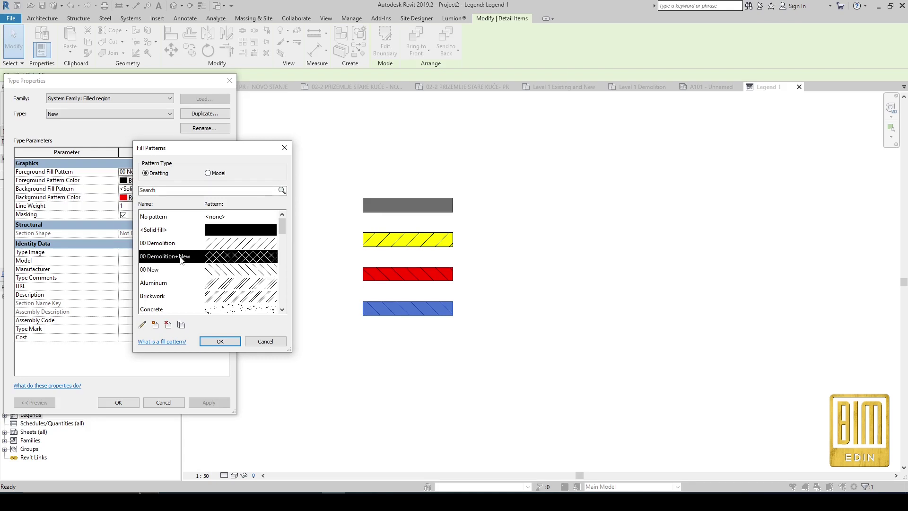
pyautogui.click(214, 338)
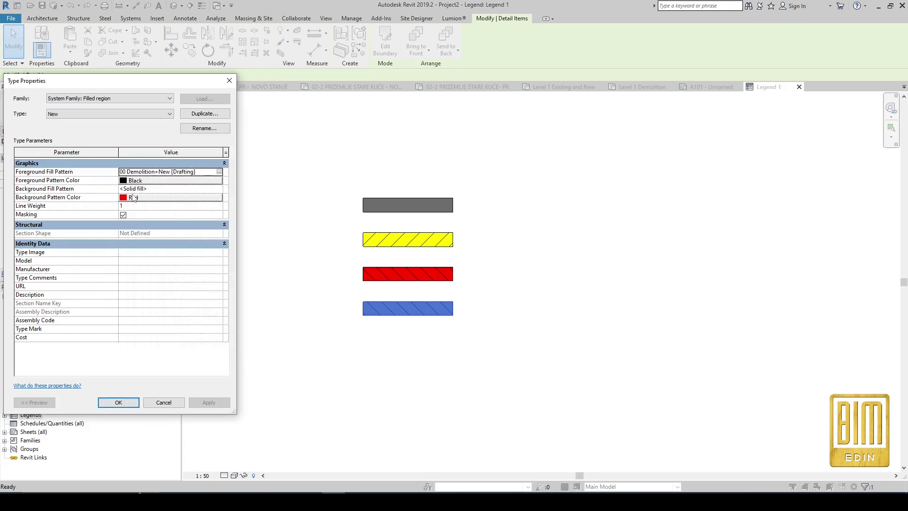
# - Set the background colour to orange RGB 255-153-051 and apply the type changes
pyautogui.click(134, 198)
pyautogui.click(35, 211)
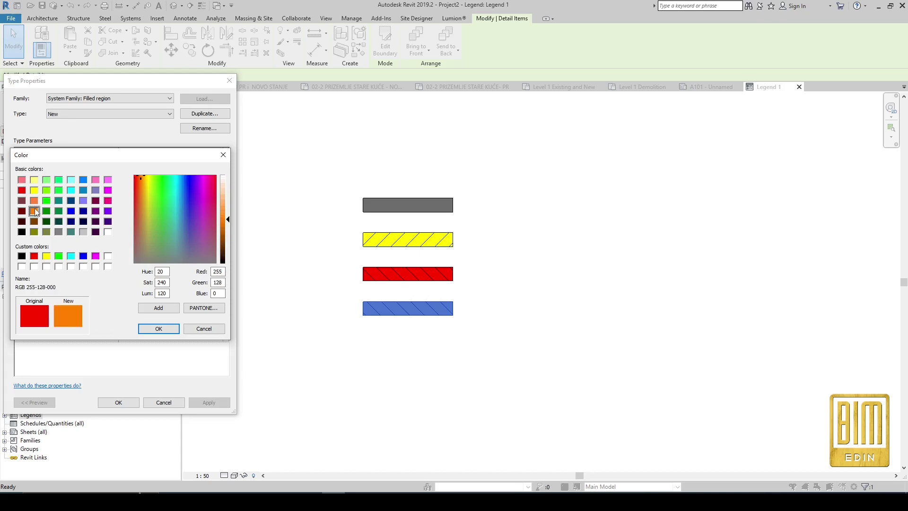
pyautogui.moveTo(224, 223); pyautogui.dragTo(226, 211)
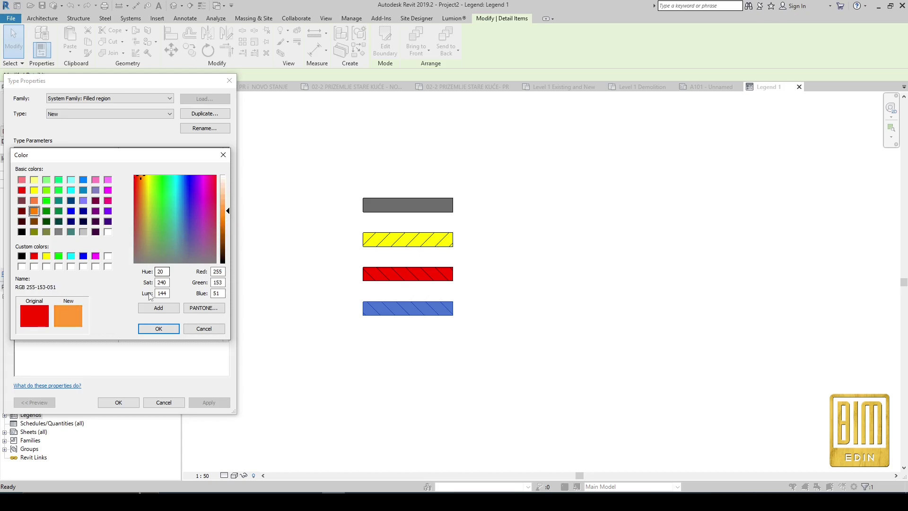
pyautogui.click(159, 329)
pyautogui.click(118, 402)
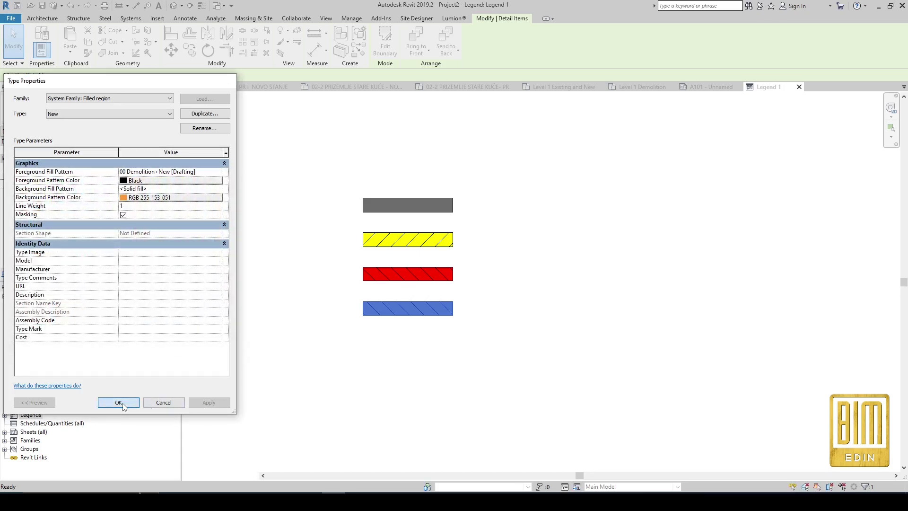
pyautogui.click(252, 351)
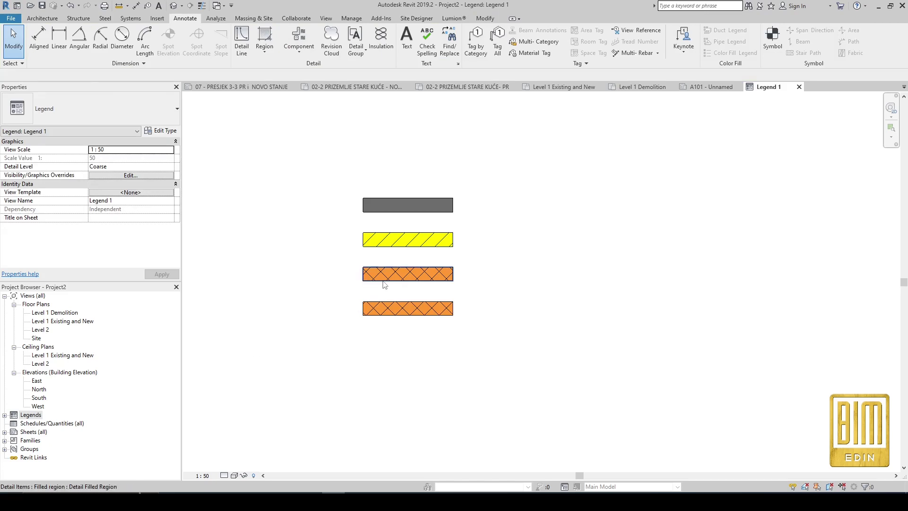
pyautogui.click(406, 279)
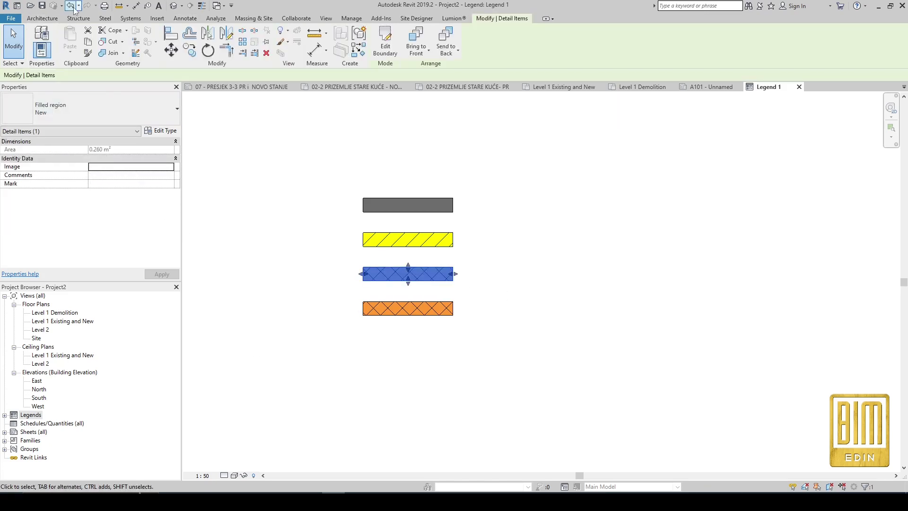
# - Duplicate the bottom swatch's type as Demolition+New, keeping its orange crosshatch
pyautogui.click(156, 130)
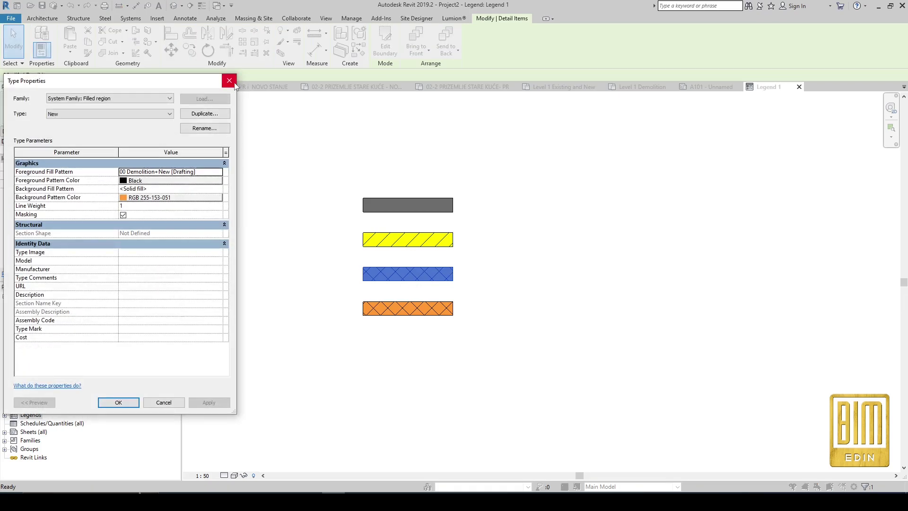
pyautogui.click(230, 80)
pyautogui.click(409, 305)
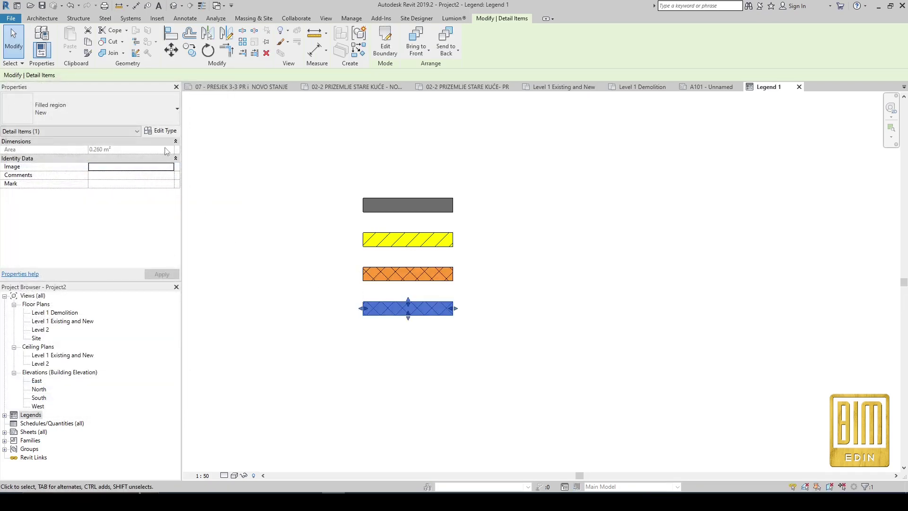
pyautogui.click(157, 131)
pyautogui.click(208, 114)
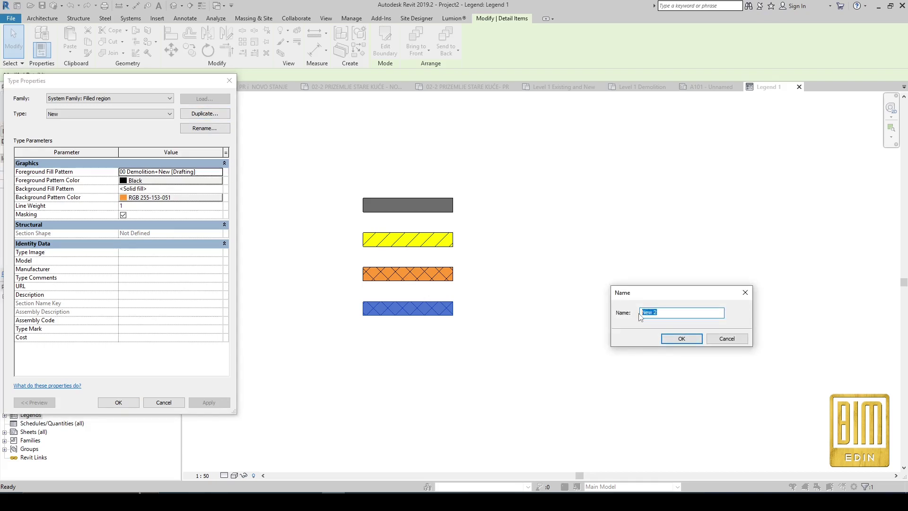
pyautogui.write('Demolition+')
pyautogui.click(684, 339)
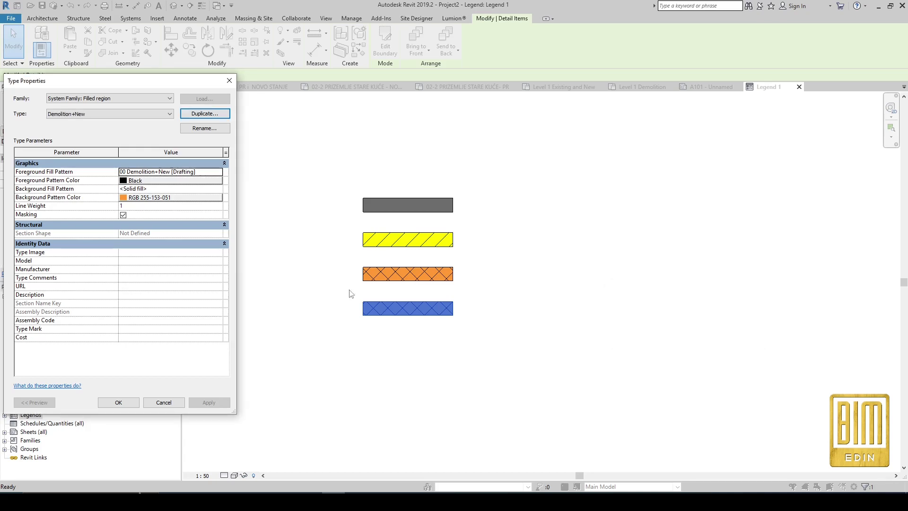
pyautogui.click(118, 403)
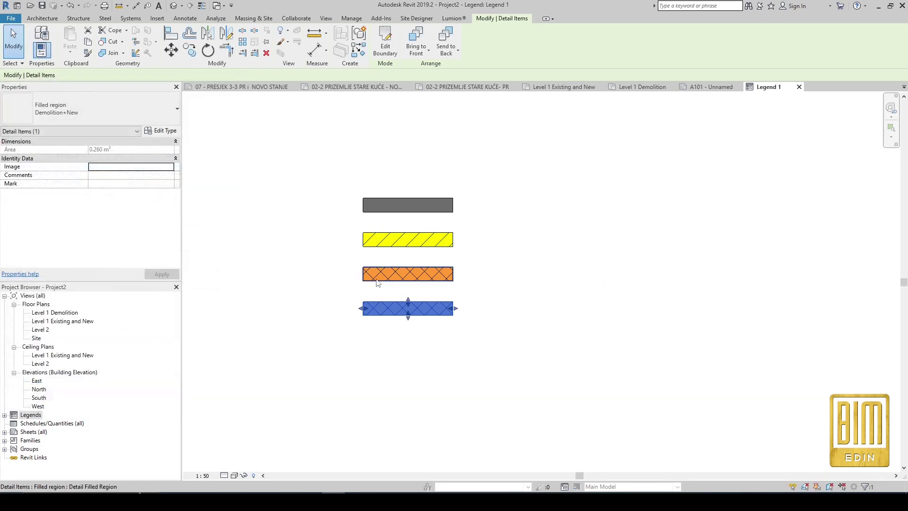
# - Reset the New type to the 00 New pattern over a red background
pyautogui.click(166, 131)
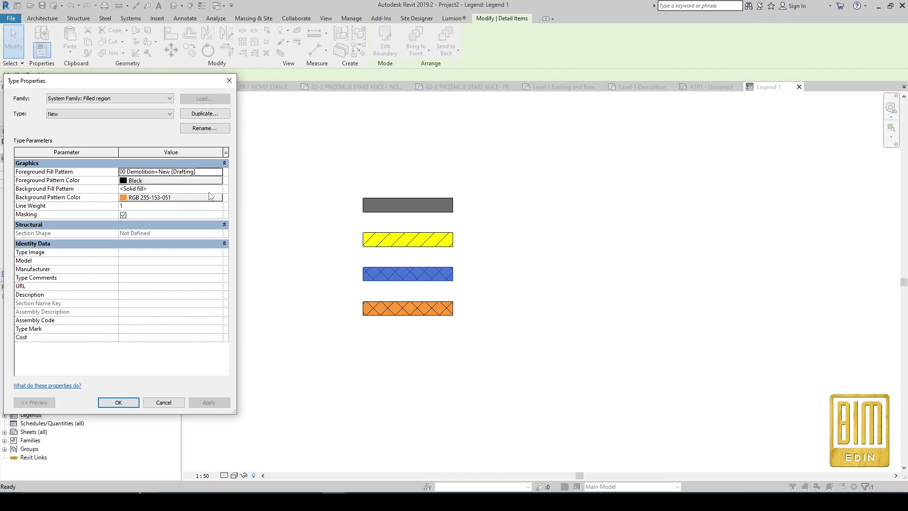
pyautogui.click(216, 174)
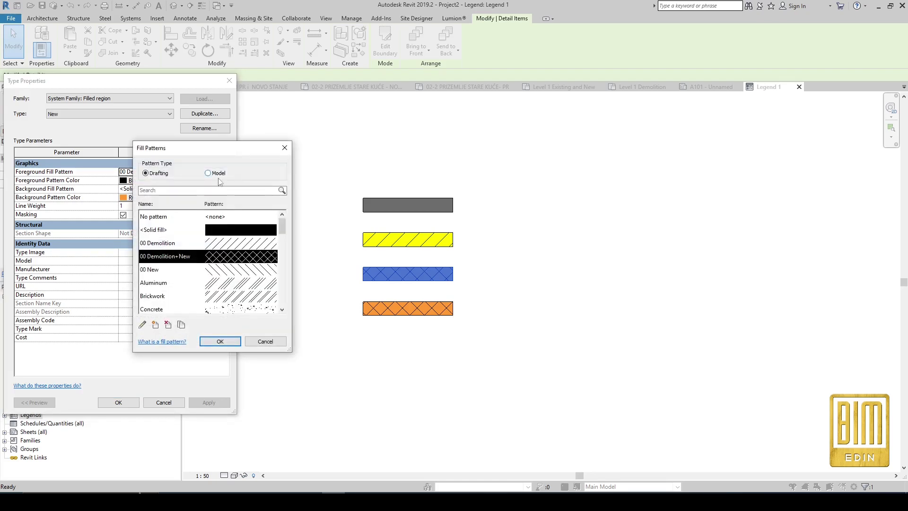
pyautogui.click(224, 273)
pyautogui.click(220, 341)
pyautogui.click(140, 198)
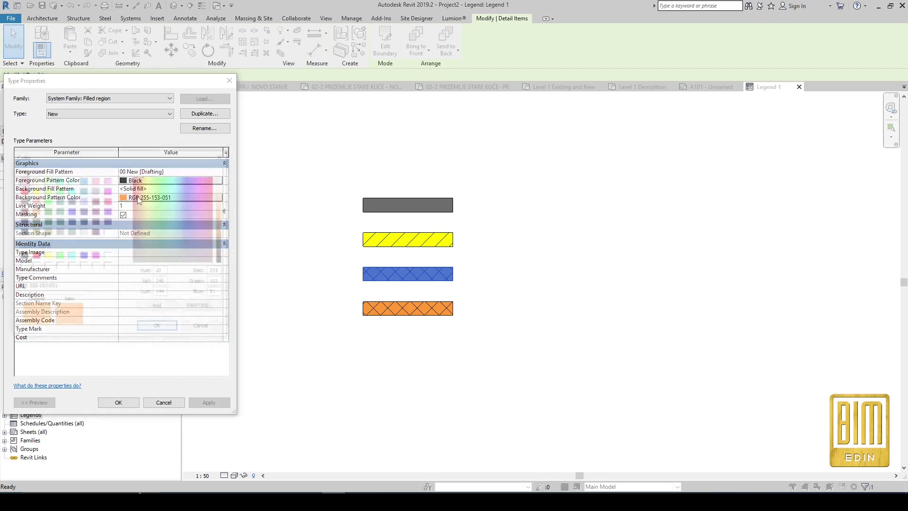
pyautogui.click(24, 194)
pyautogui.click(150, 326)
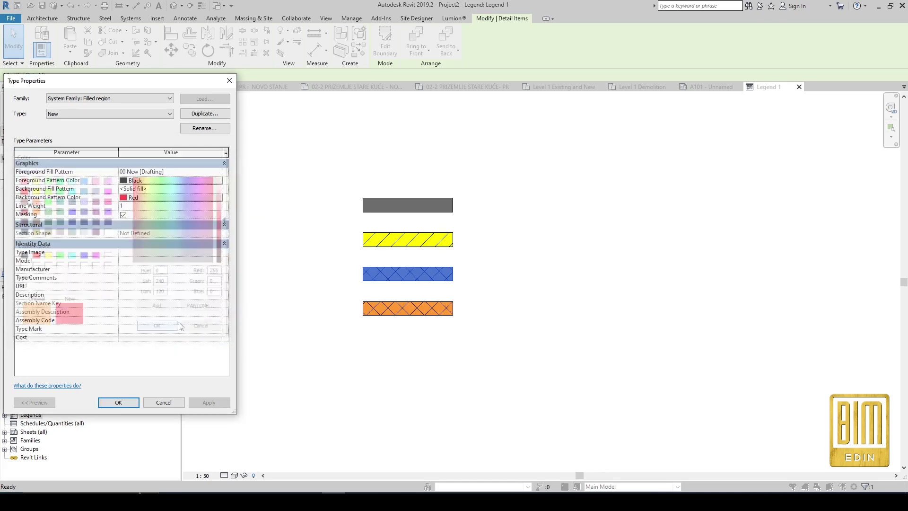
pyautogui.click(118, 402)
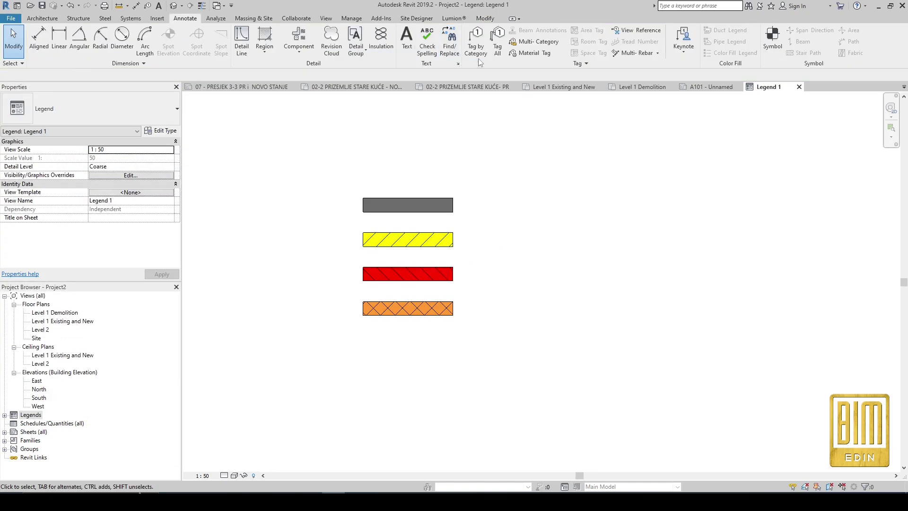
# - Open sheet A101 and place Legend 1 below-right of the floor plan
pyautogui.moveTo(359, 176); pyautogui.dragTo(496, 347)
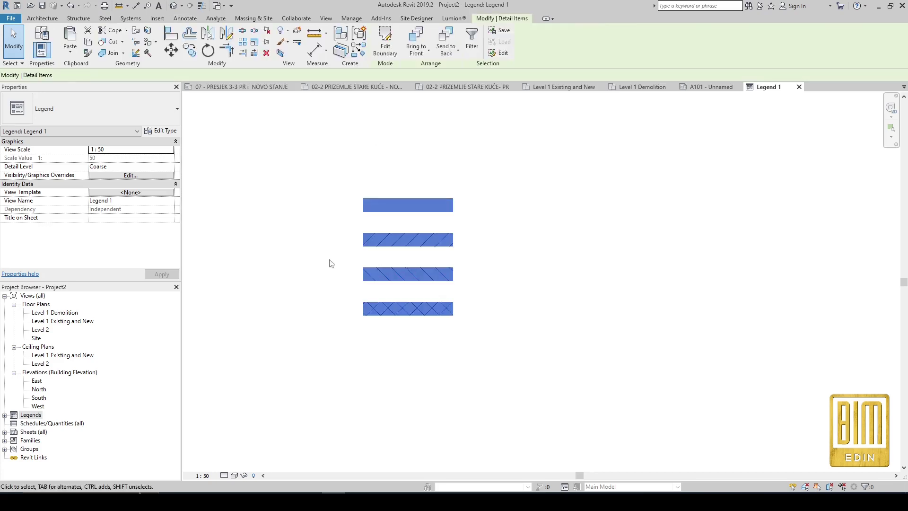
pyautogui.press('Escape')
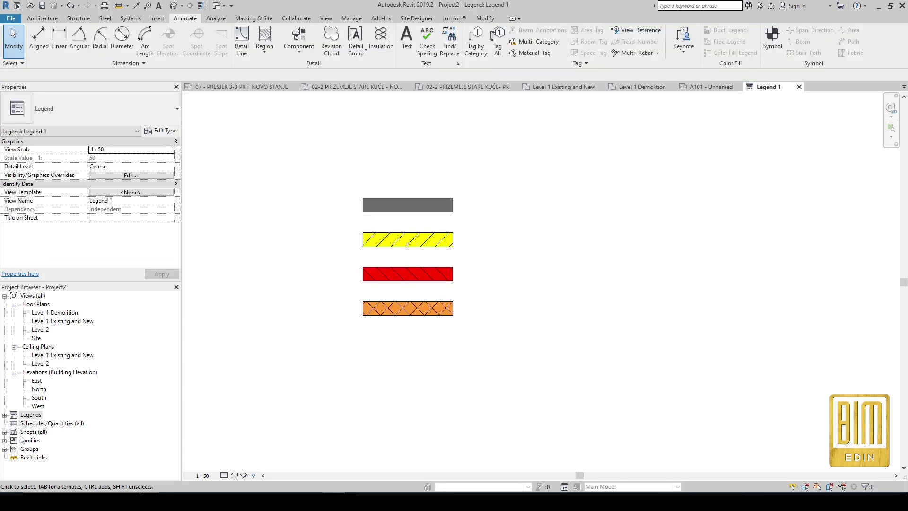
pyautogui.click(4, 432)
pyautogui.doubleClick(44, 440)
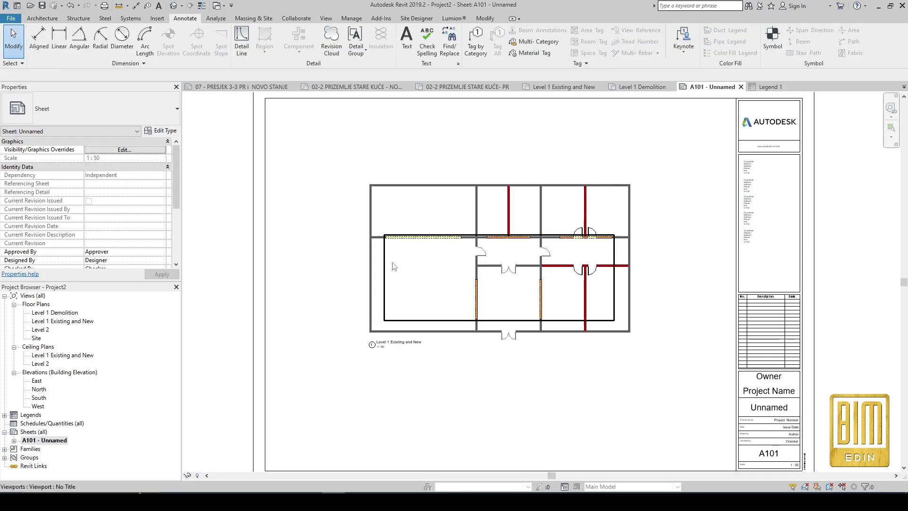
pyautogui.scroll(-1, 436, 259)
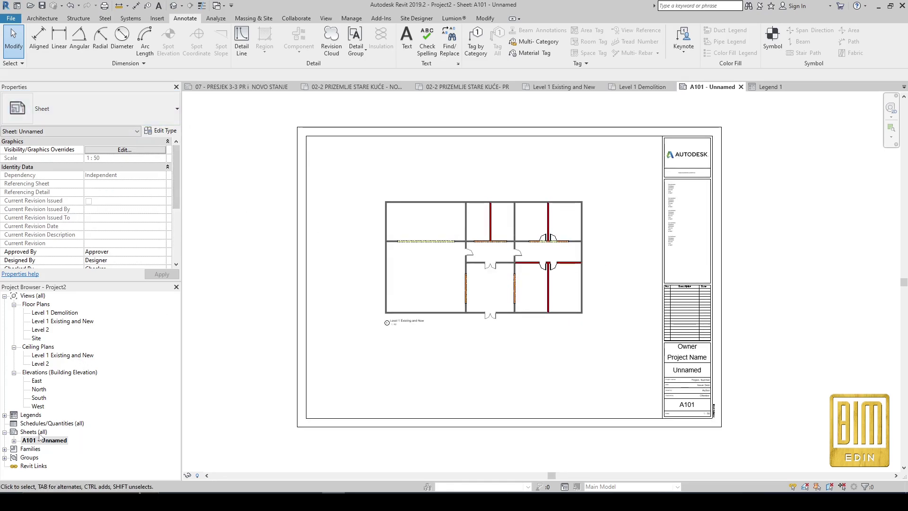
pyautogui.click(5, 416)
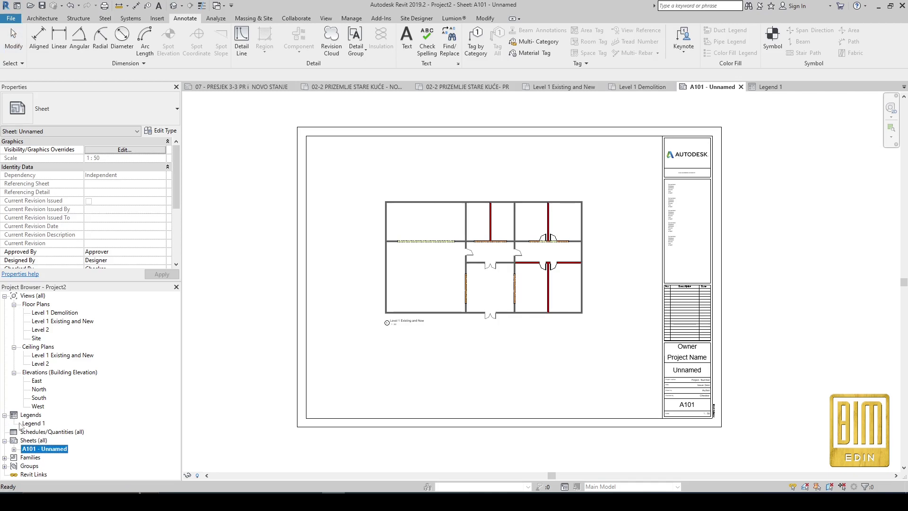
pyautogui.click(28, 425)
pyautogui.moveTo(78, 431); pyautogui.dragTo(544, 360)
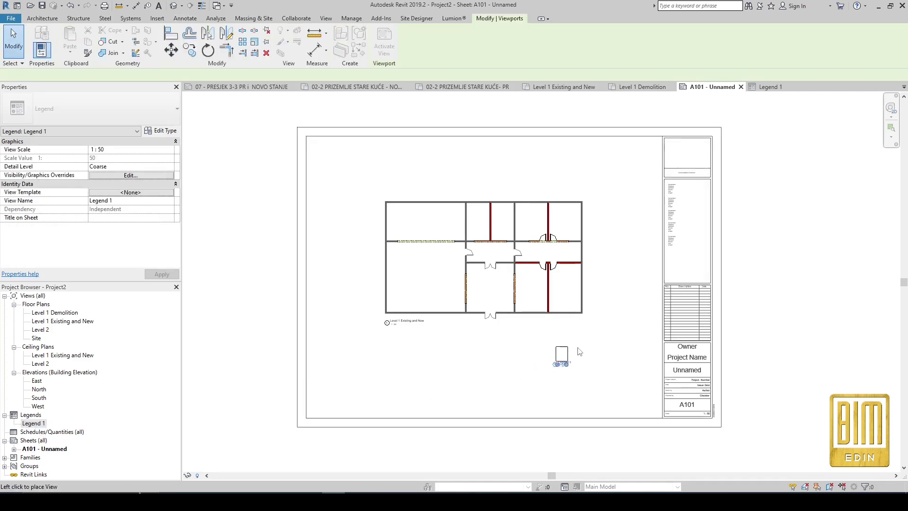
pyautogui.click(611, 303)
pyautogui.scroll(2, 610, 306)
pyautogui.scroll(2, 608, 308)
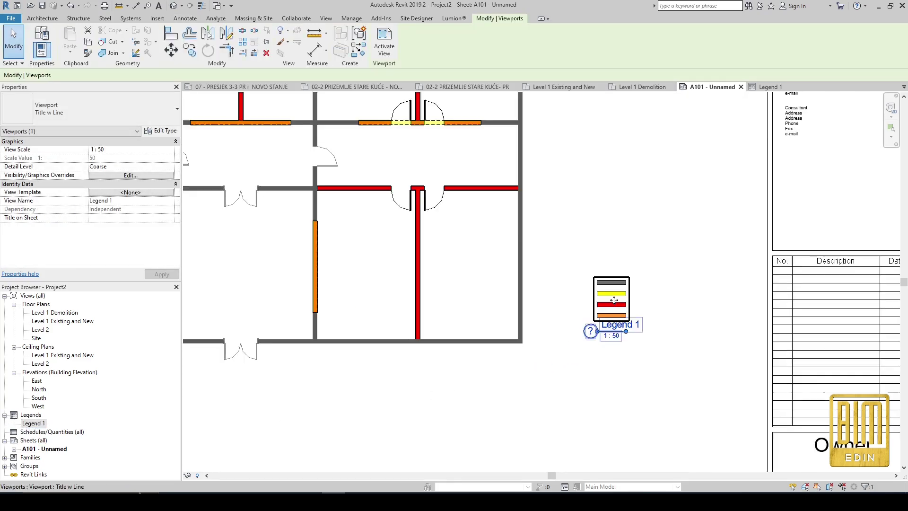
pyautogui.scroll(2, 604, 308)
# - Change the Legend 1 viewport type to Viewport: No Title
pyautogui.click(585, 269)
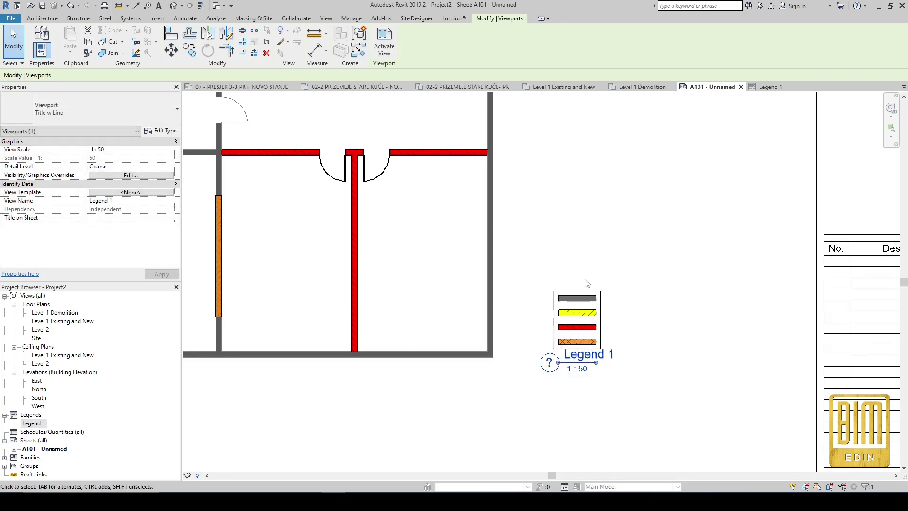
pyautogui.scroll(-1, 577, 290)
pyautogui.click(577, 303)
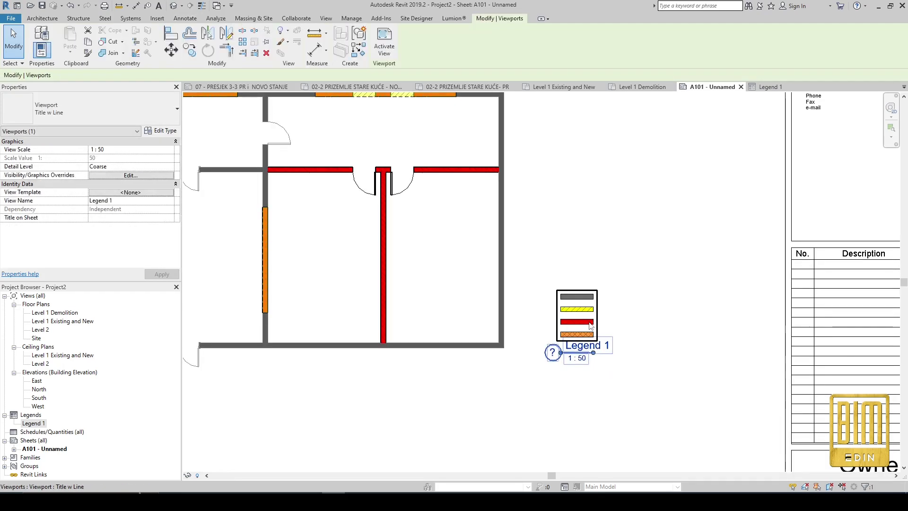
pyautogui.click(114, 106)
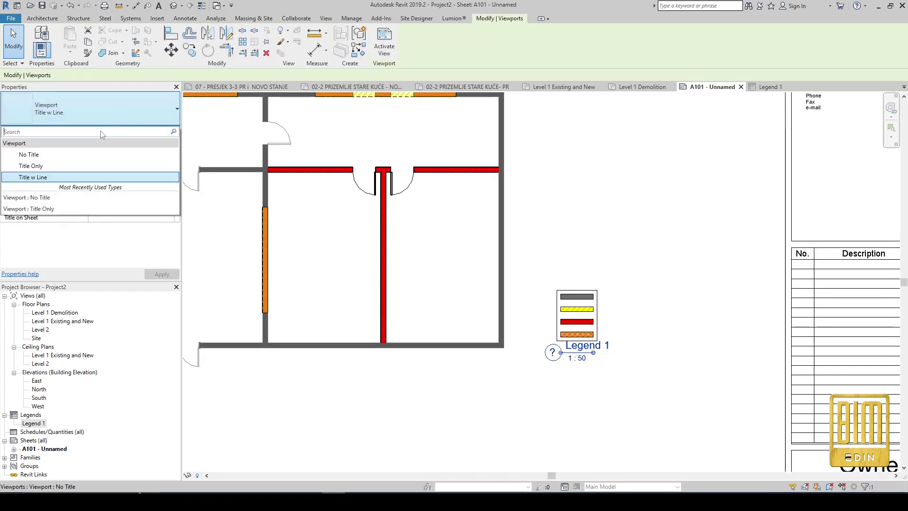
pyautogui.click(28, 152)
pyautogui.click(620, 258)
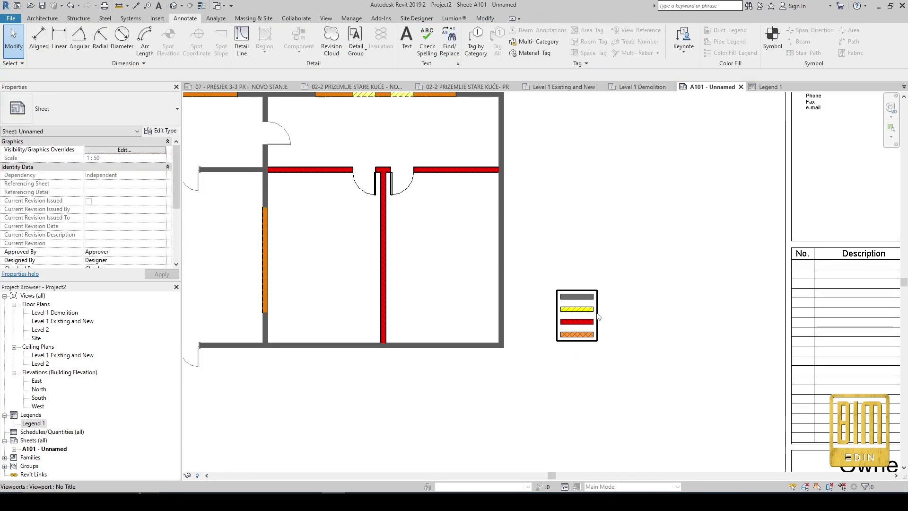
# - Activate the legend view and place the text EXISTING beside the grey swatch
pyautogui.doubleClick(610, 302)
pyautogui.scroll(2, 610, 301)
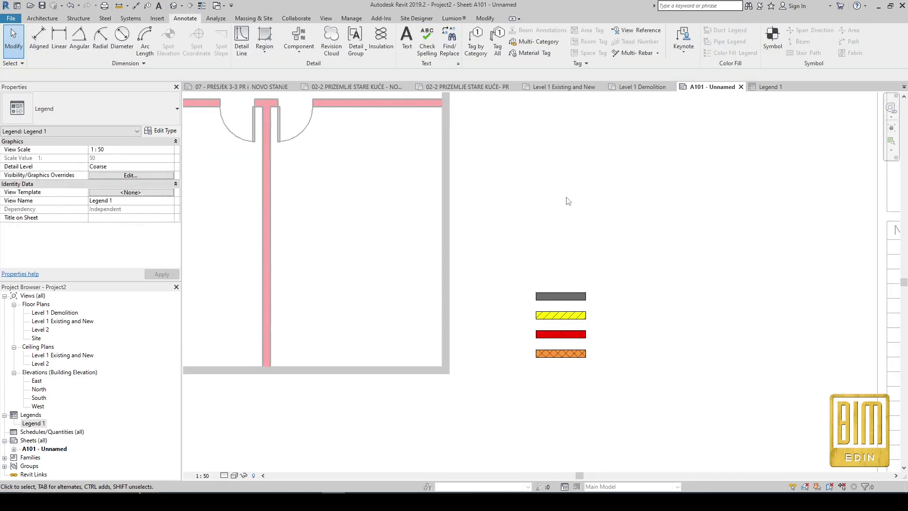
pyautogui.click(407, 42)
pyautogui.click(598, 298)
pyautogui.write('EXISTING')
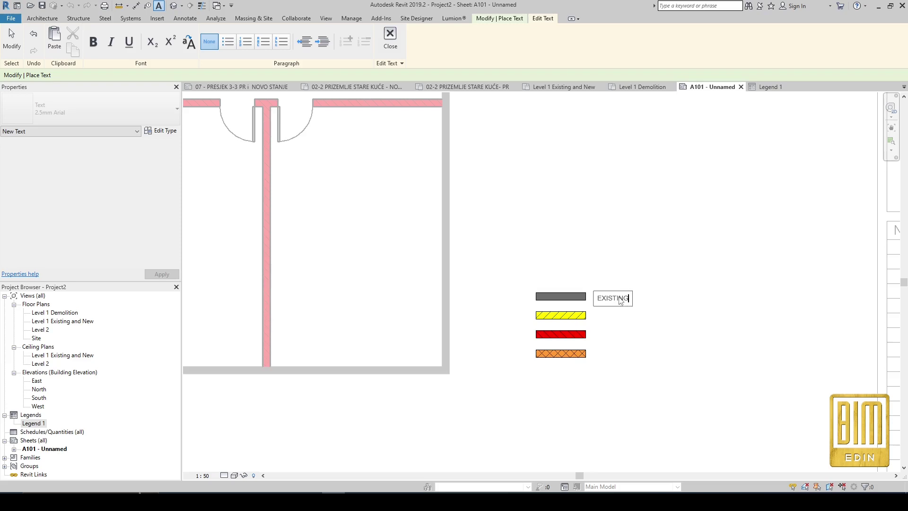
pyautogui.click(629, 359)
# - Move the EXISTING label up so it sits beside the grey swatch
pyautogui.scroll(2, 620, 314)
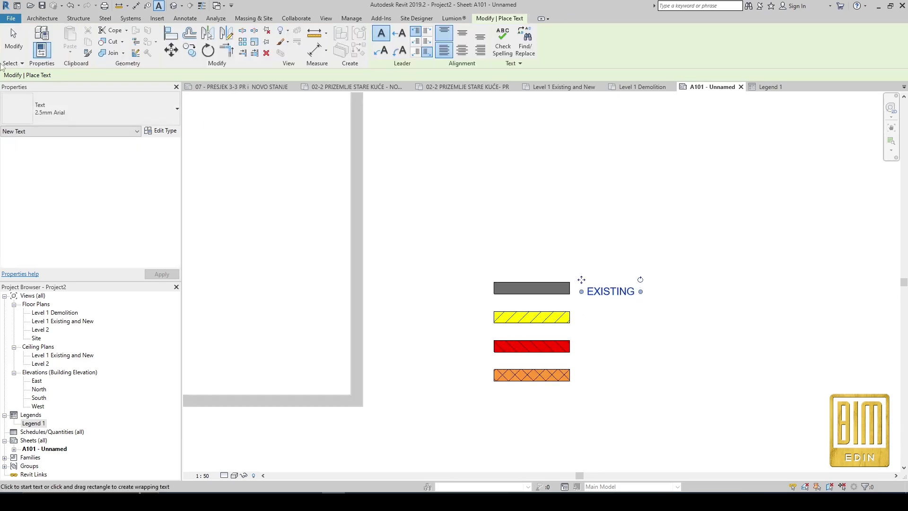
pyautogui.click(19, 37)
pyautogui.scroll(3, 591, 283)
pyautogui.click(580, 280)
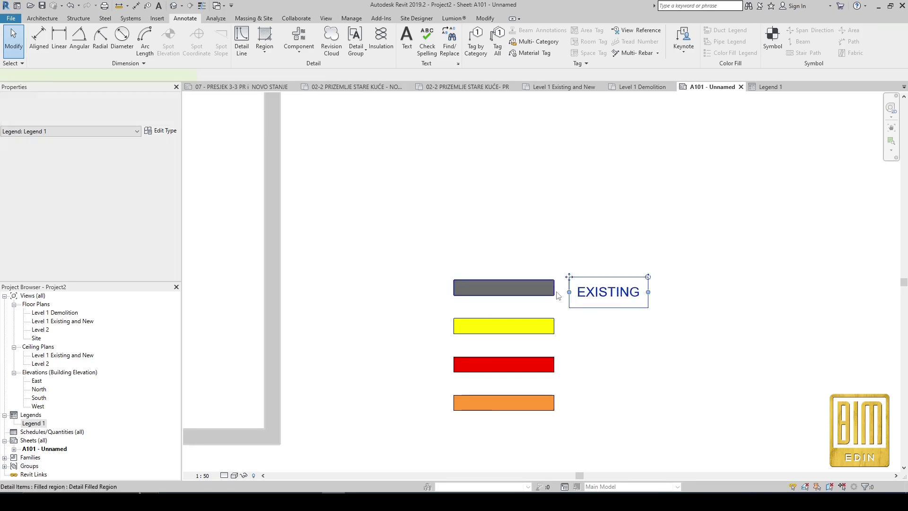
pyautogui.moveTo(578, 274); pyautogui.dragTo(566, 262)
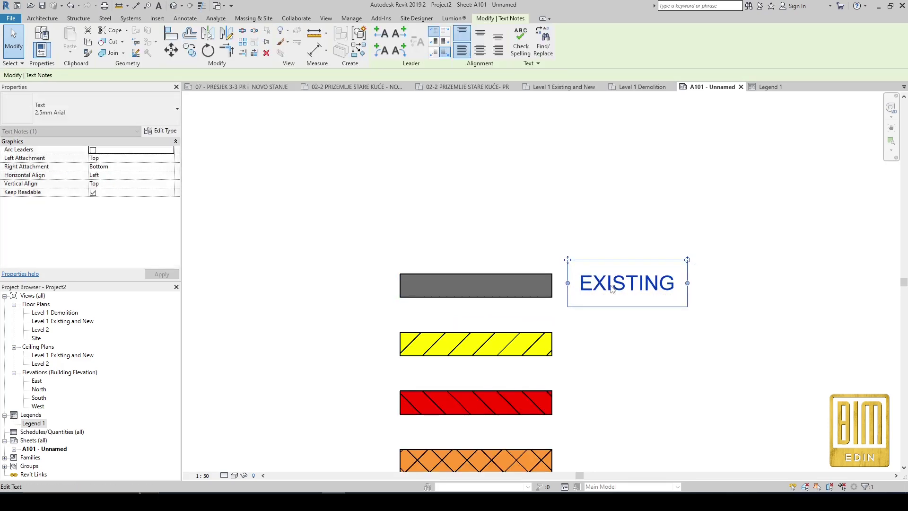
pyautogui.scroll(-1, 610, 284)
# - Duplicate the text type as 3 mm Arial with 3 mm text size and black colour
pyautogui.click(161, 131)
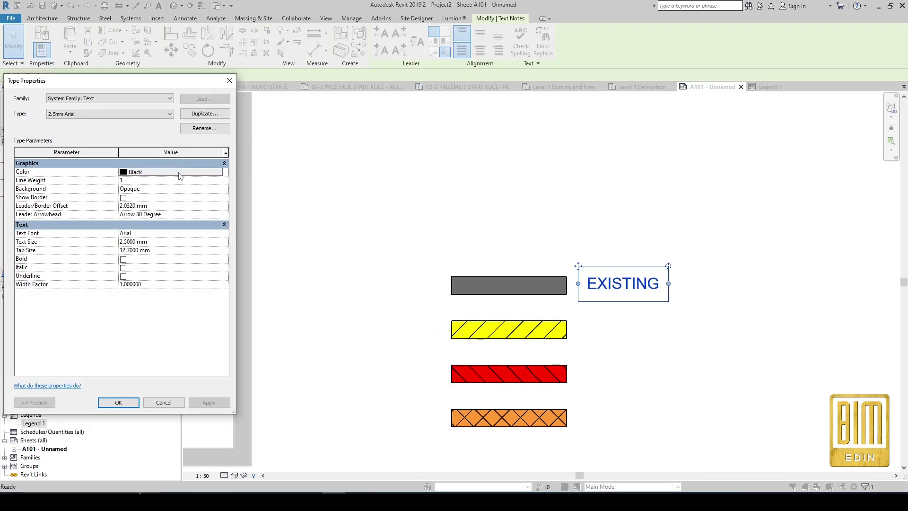
pyautogui.click(198, 116)
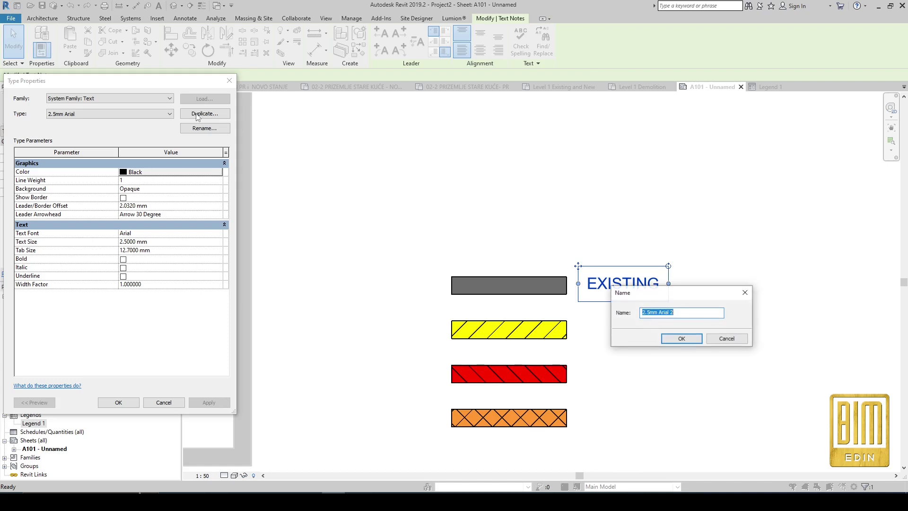
pyautogui.click(676, 312)
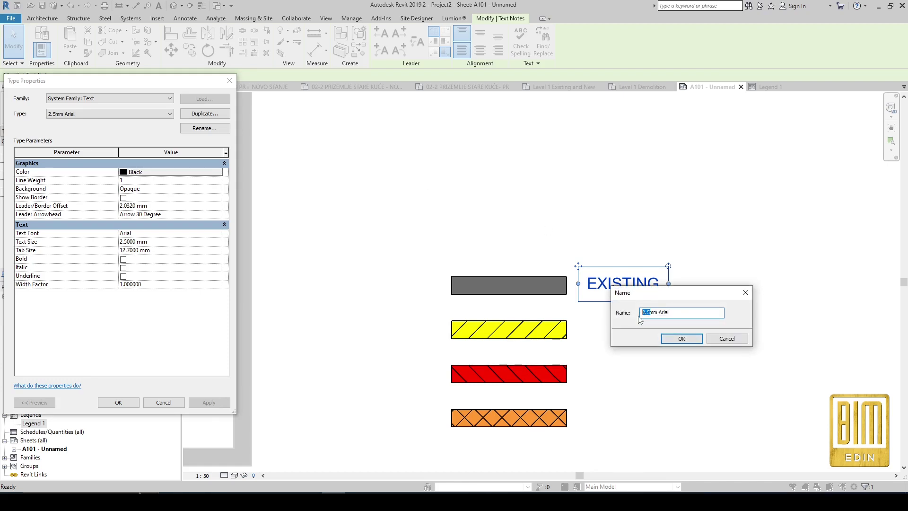
pyautogui.click(682, 340)
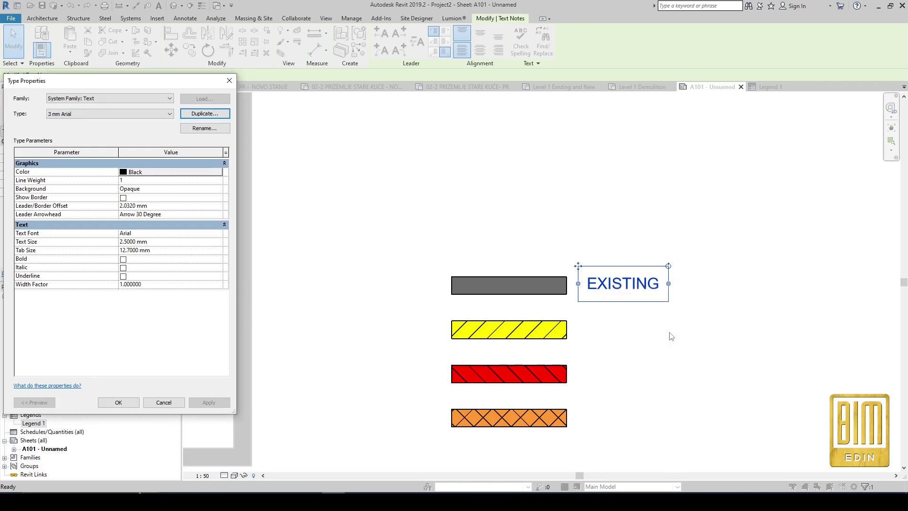
pyautogui.click(159, 242)
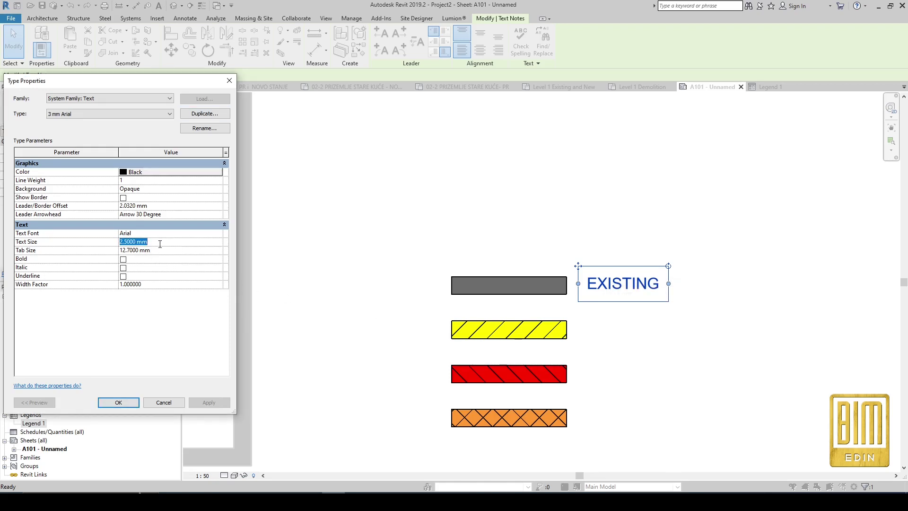
pyautogui.write('3')
pyautogui.click(133, 174)
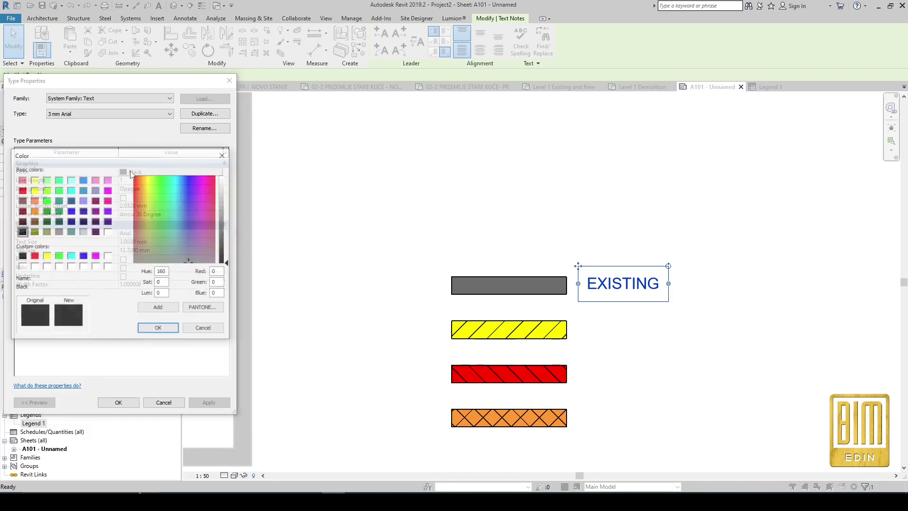
pyautogui.click(168, 327)
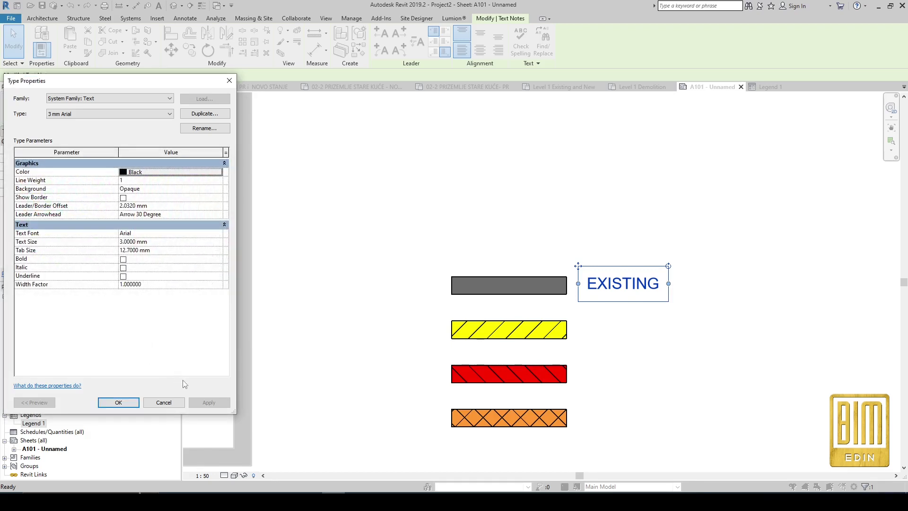
pyautogui.click(139, 406)
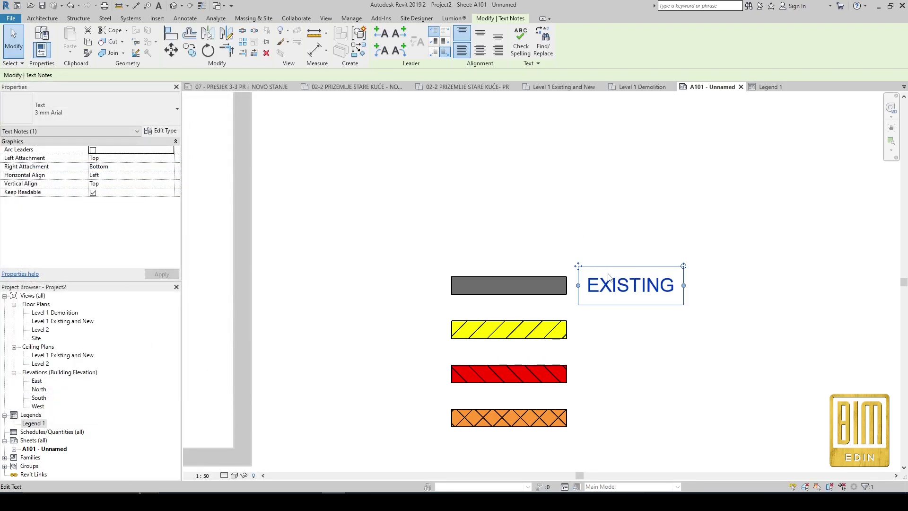
# - Copy the EXISTING label beside the yellow, red and orange swatches
pyautogui.click(190, 50)
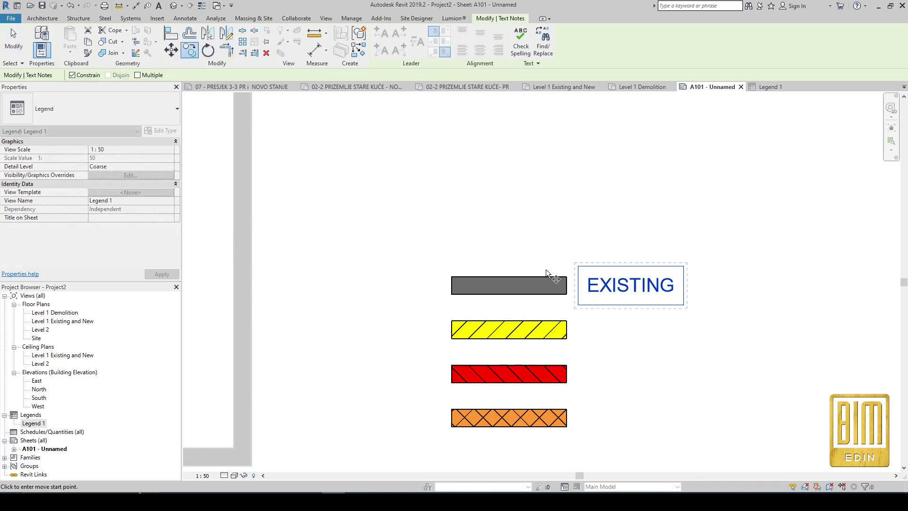
pyautogui.click(566, 278)
pyautogui.click(567, 321)
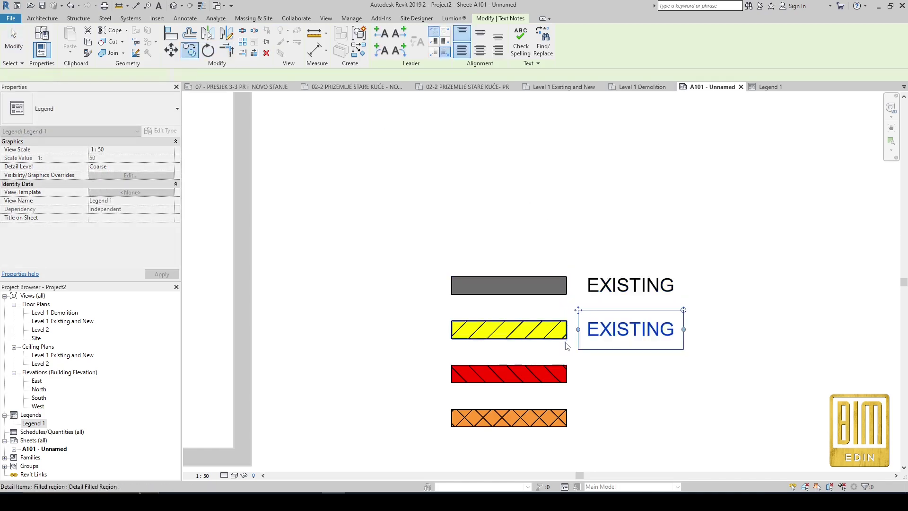
pyautogui.click(189, 50)
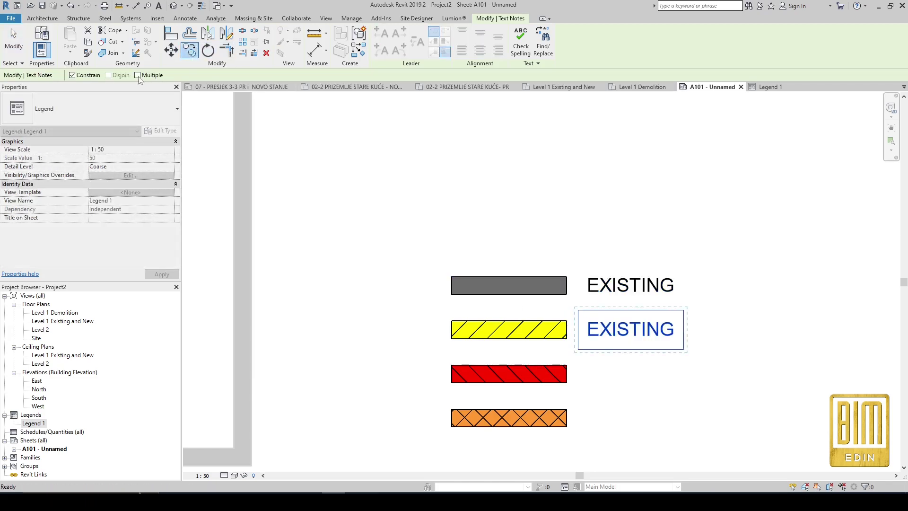
pyautogui.click(567, 321)
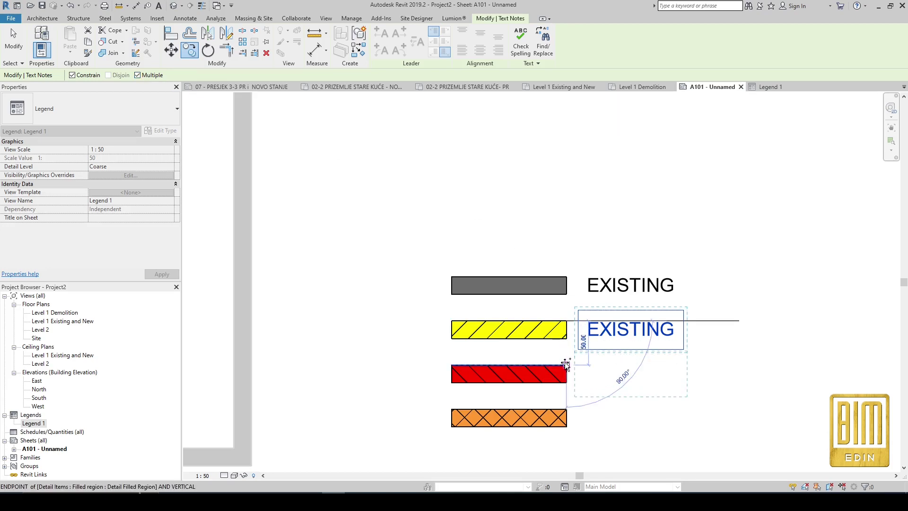
pyautogui.click(567, 410)
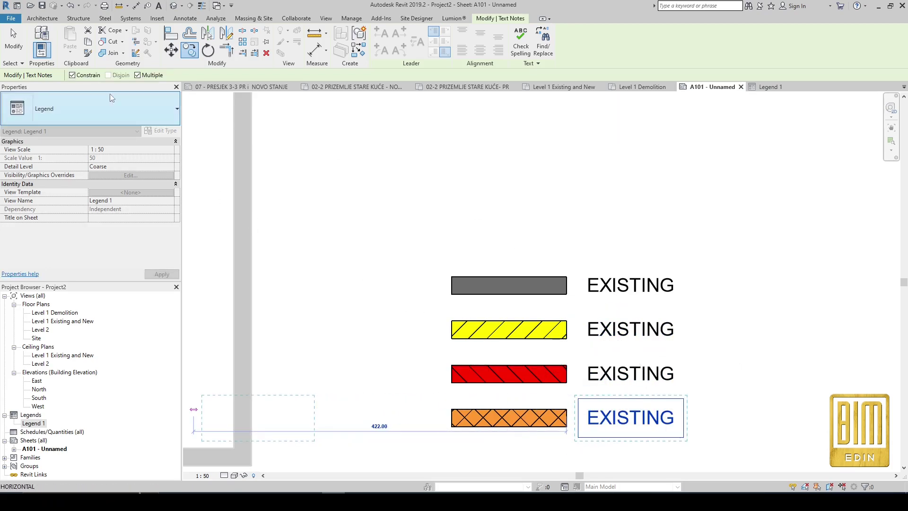
pyautogui.click(13, 42)
# - Change the yellow-row label text to DEMOLITION
pyautogui.click(629, 330)
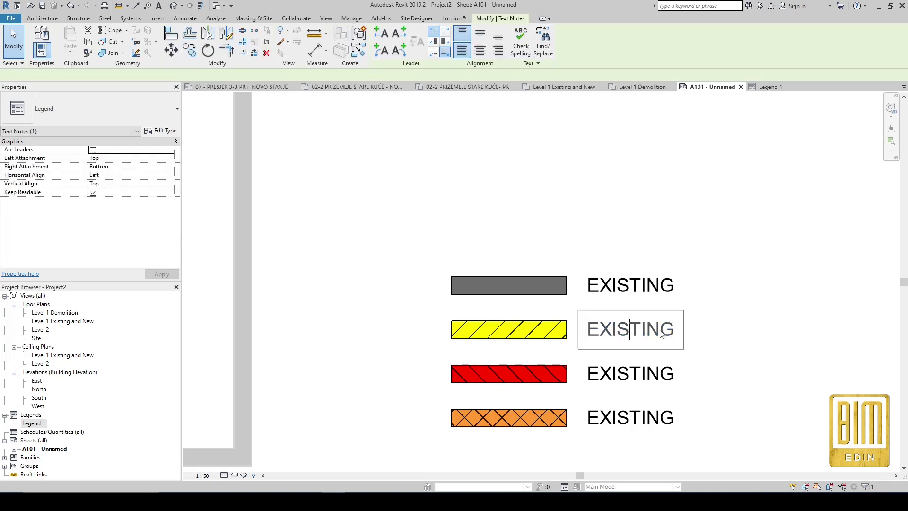
pyautogui.doubleClick(599, 334)
pyautogui.click(597, 334)
pyautogui.moveTo(683, 325); pyautogui.dragTo(547, 347)
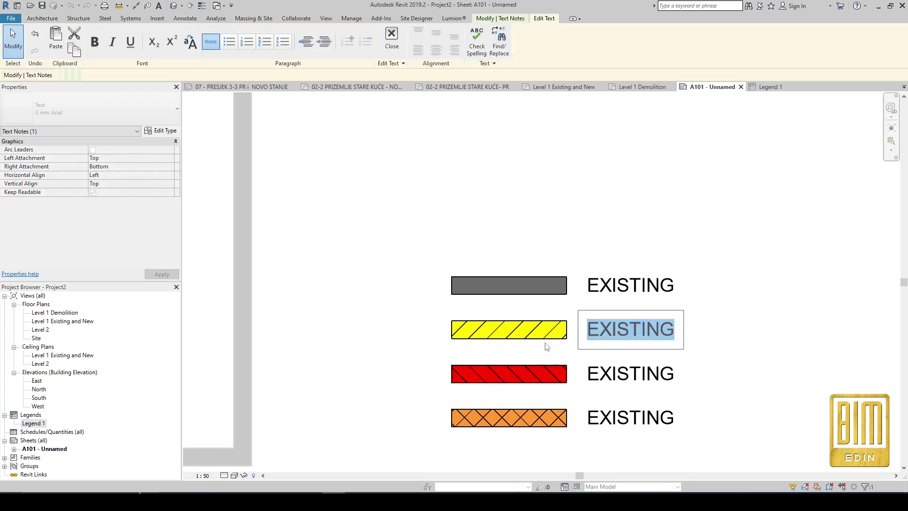
pyautogui.press('BackSpace')
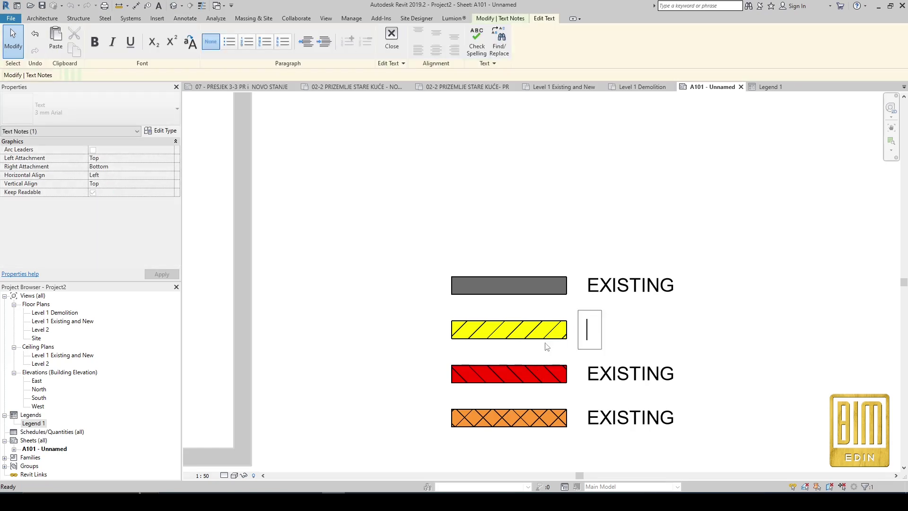
pyautogui.write('DEMOLITI')
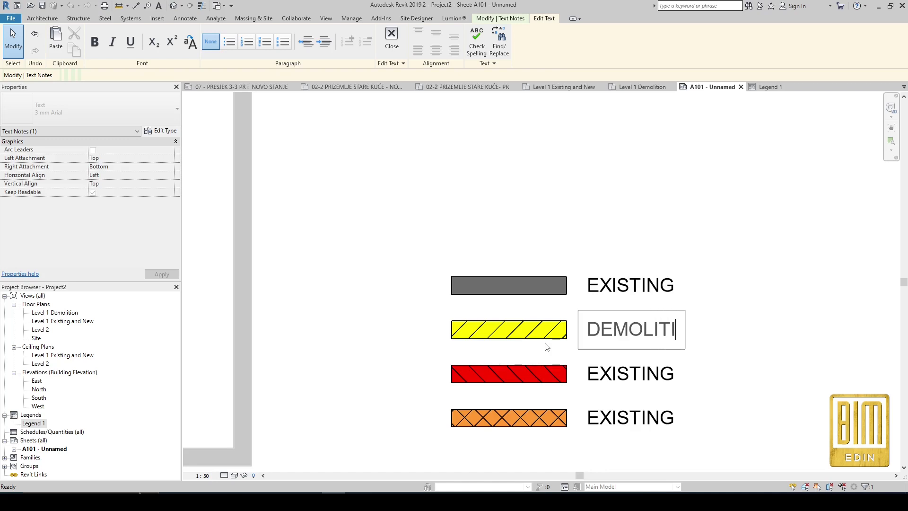
pyautogui.write('O')
pyautogui.write('N')
# - Relabel the red row NEW and the orange row DEMOLITION+NEW
pyautogui.click(632, 374)
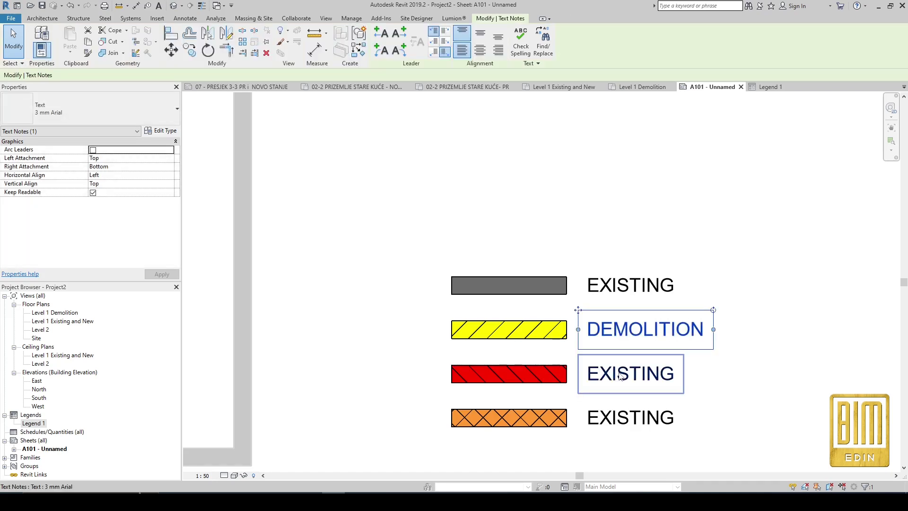
pyautogui.moveTo(679, 379); pyautogui.dragTo(575, 382)
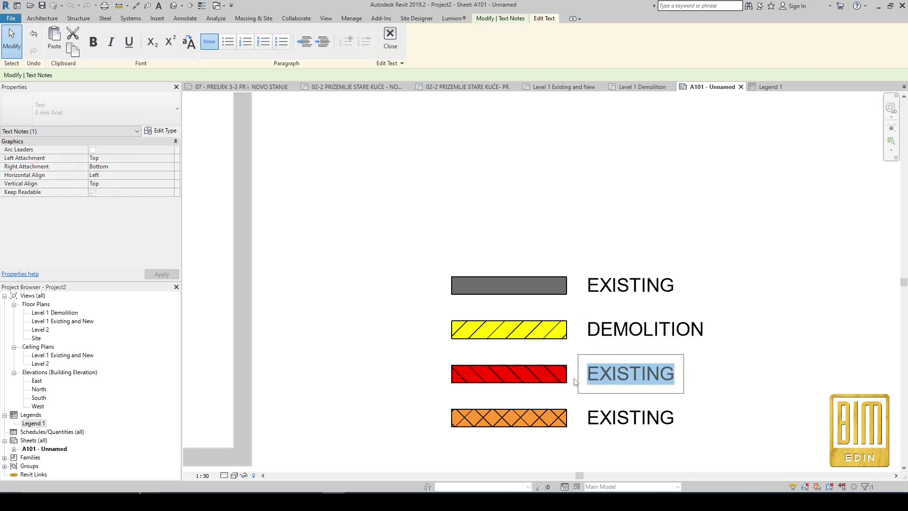
pyautogui.press('BackSpace')
pyautogui.write('NEW')
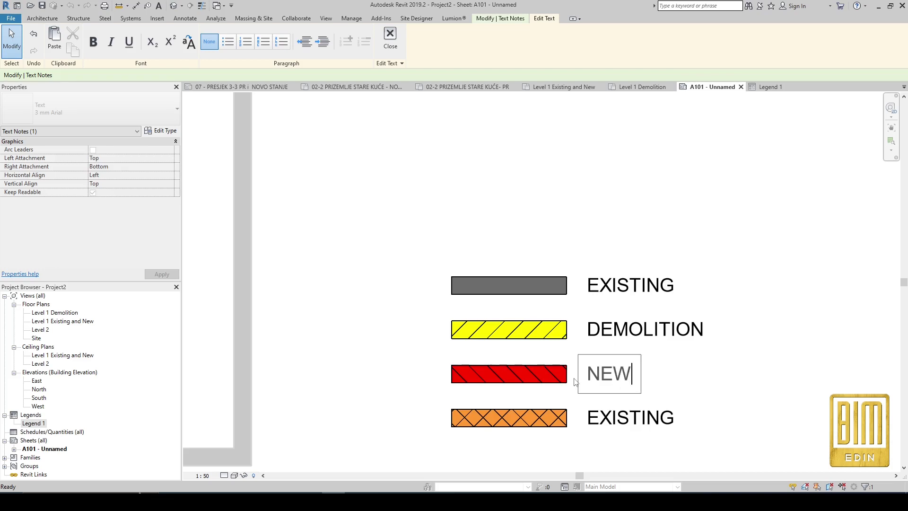
pyautogui.click(662, 421)
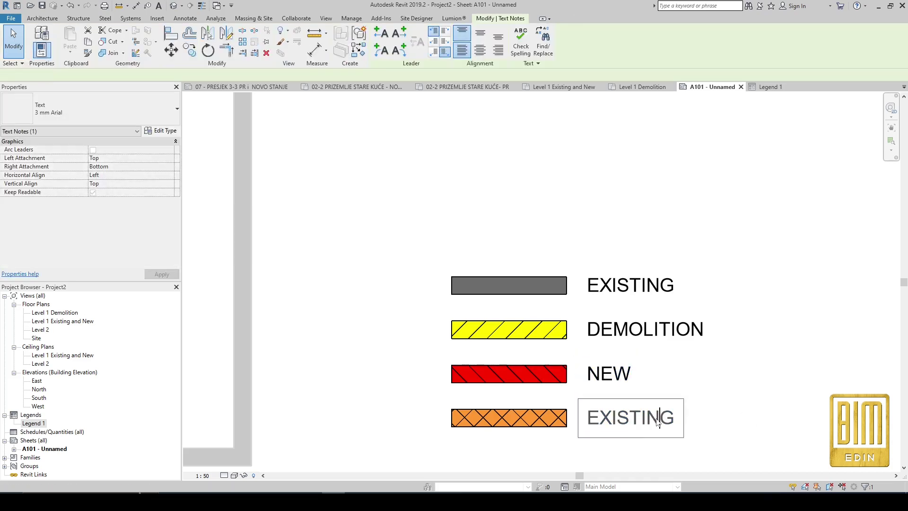
pyautogui.moveTo(665, 423); pyautogui.dragTo(590, 428)
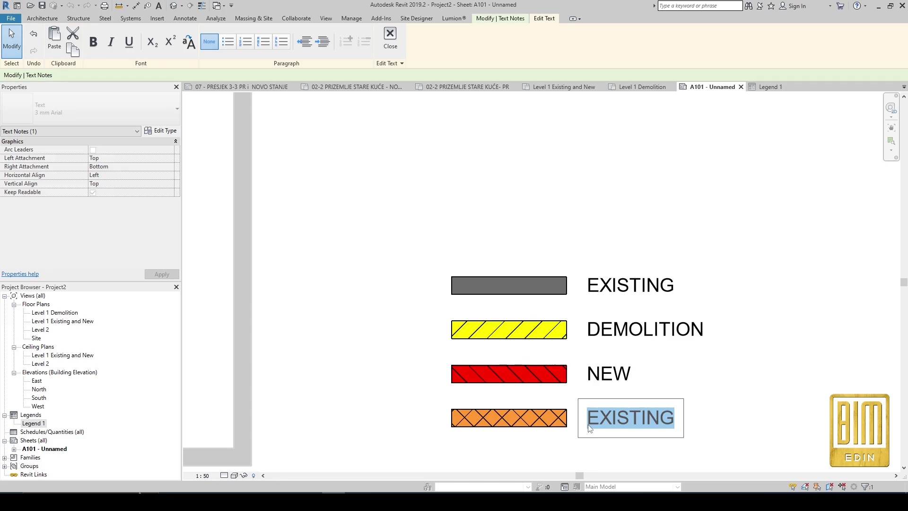
pyautogui.write('DEMOL')
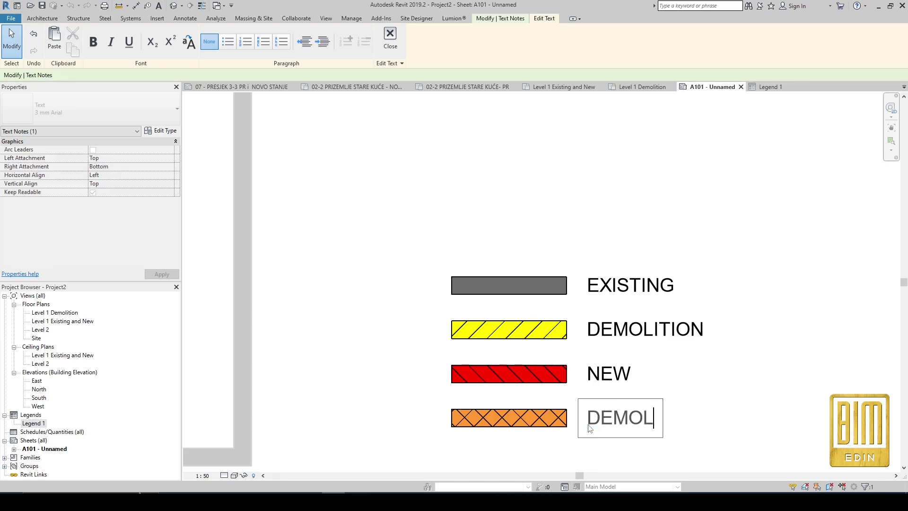
pyautogui.write('ITION')
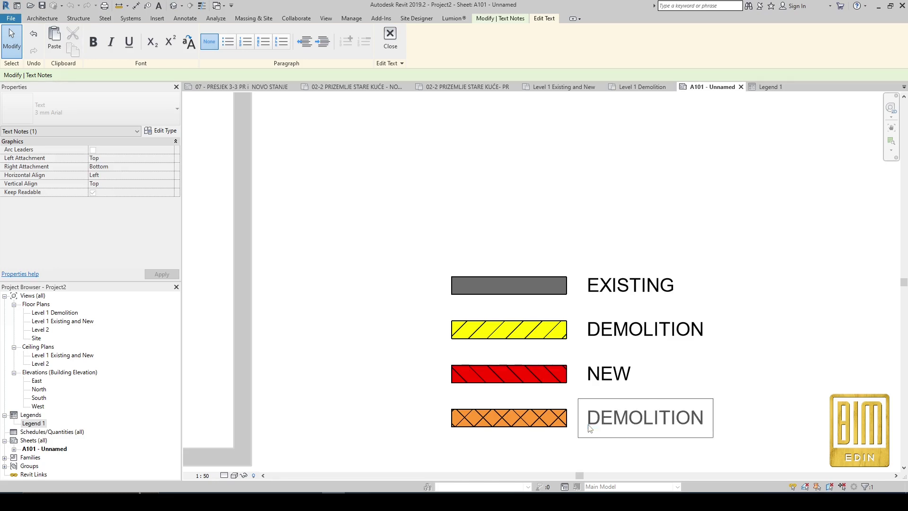
pyautogui.write('+NE')
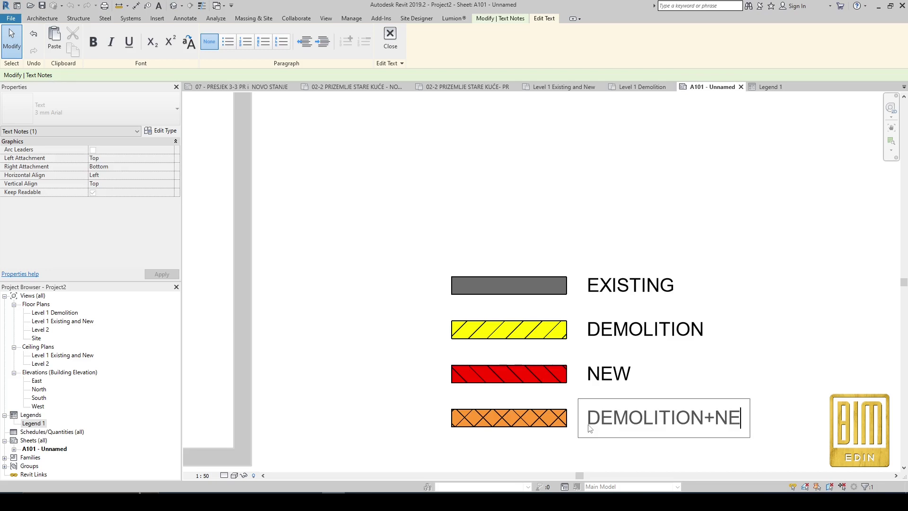
pyautogui.write('W')
pyautogui.click(760, 296)
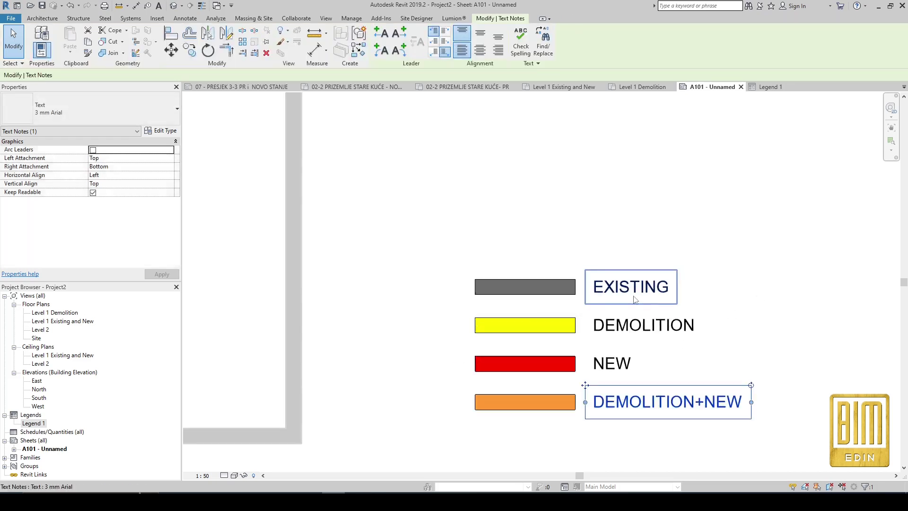
pyautogui.scroll(-5, 634, 296)
# - Deselect the legend text and exit the legend back to sheet A101
pyautogui.click(600, 412)
pyautogui.scroll(-2, 605, 355)
pyautogui.scroll(-2, 606, 354)
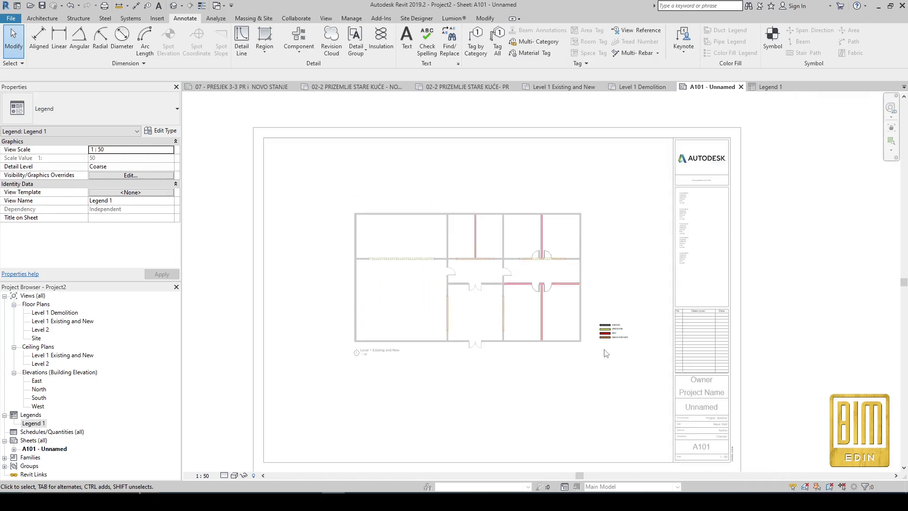
pyautogui.doubleClick(481, 400)
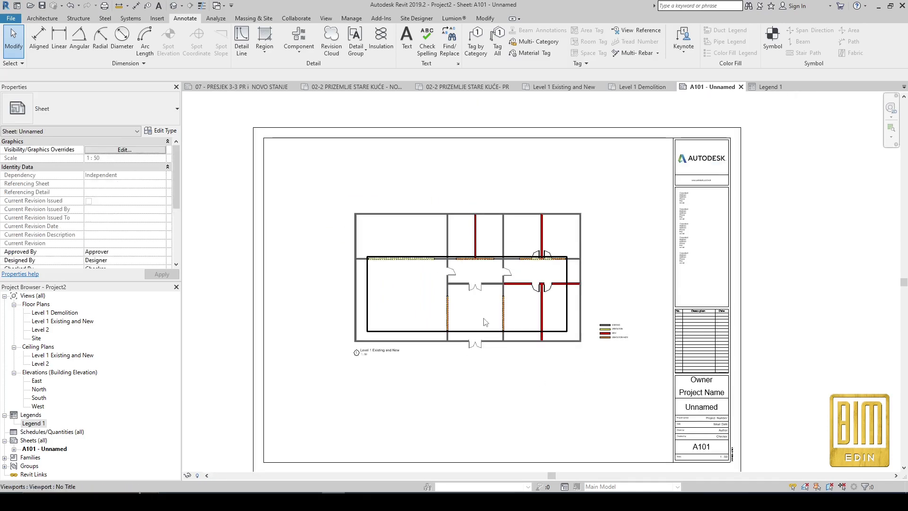
# - Zoom around sheet A101 to inspect the phased plan's coloured walls
pyautogui.scroll(2, 478, 315)
pyautogui.scroll(1, 478, 313)
pyautogui.scroll(2, 476, 312)
pyautogui.scroll(2, 478, 314)
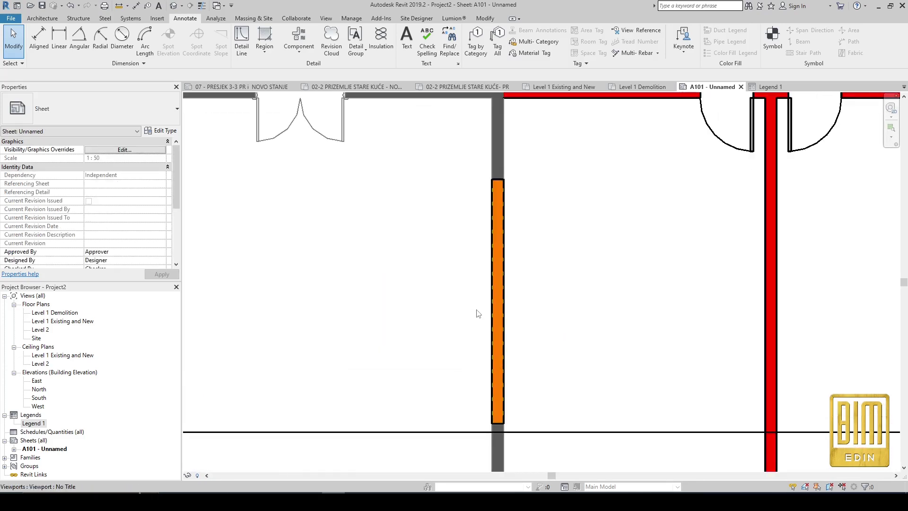
pyautogui.scroll(-2, 488, 250)
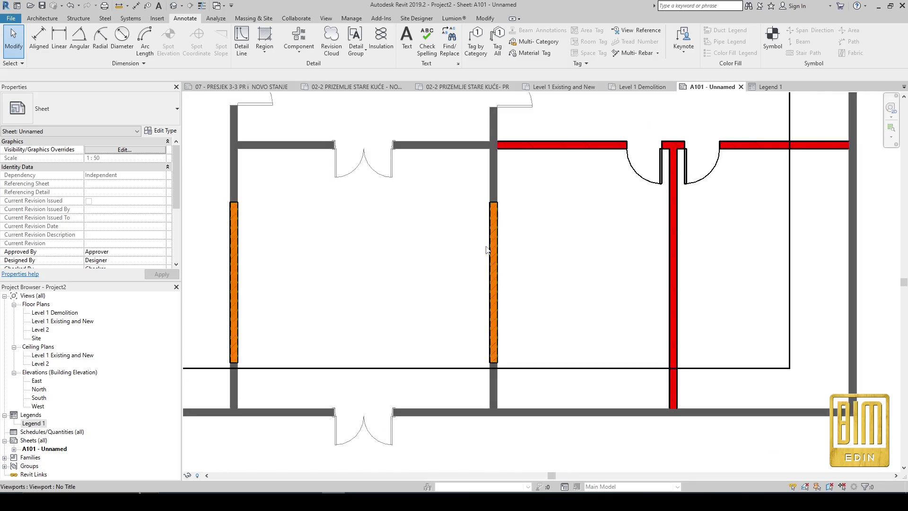
pyautogui.scroll(-2, 533, 296)
pyautogui.scroll(-2, 567, 246)
pyautogui.scroll(2, 665, 142)
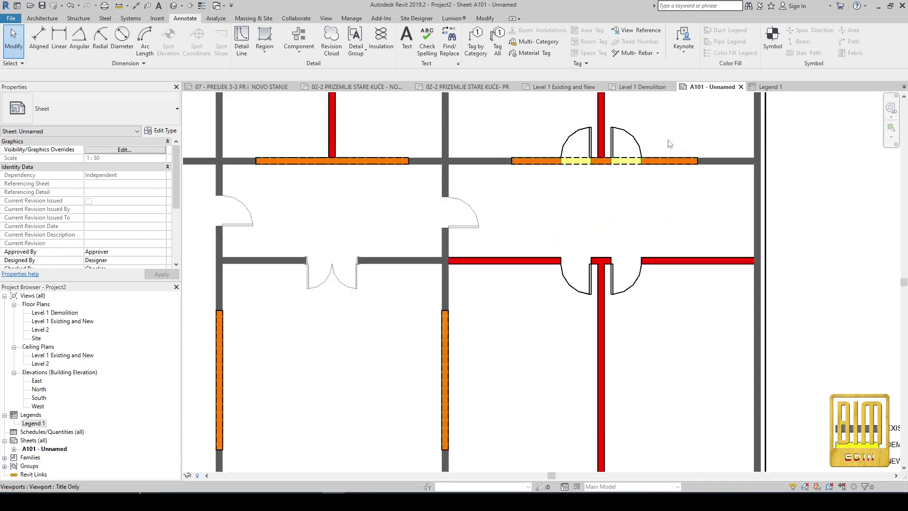
pyautogui.scroll(3, 670, 144)
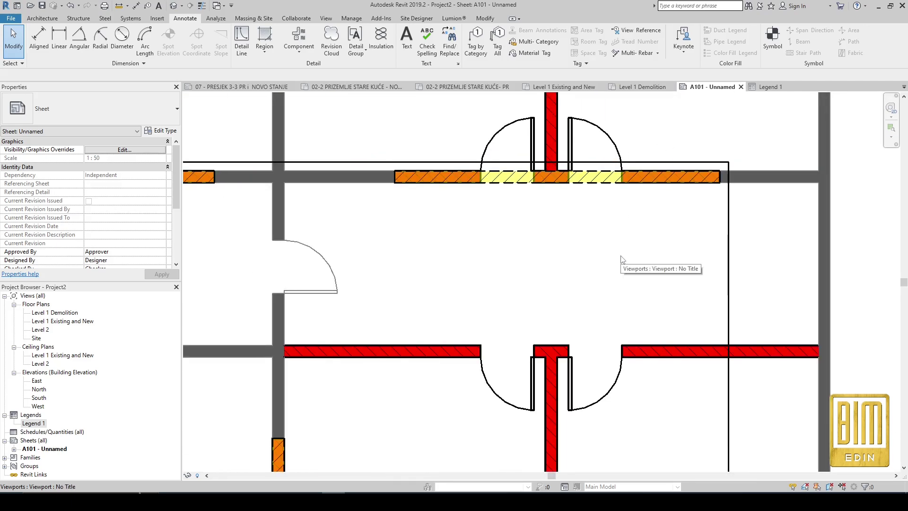
pyautogui.scroll(-2, 623, 259)
pyautogui.scroll(-2, 623, 259)
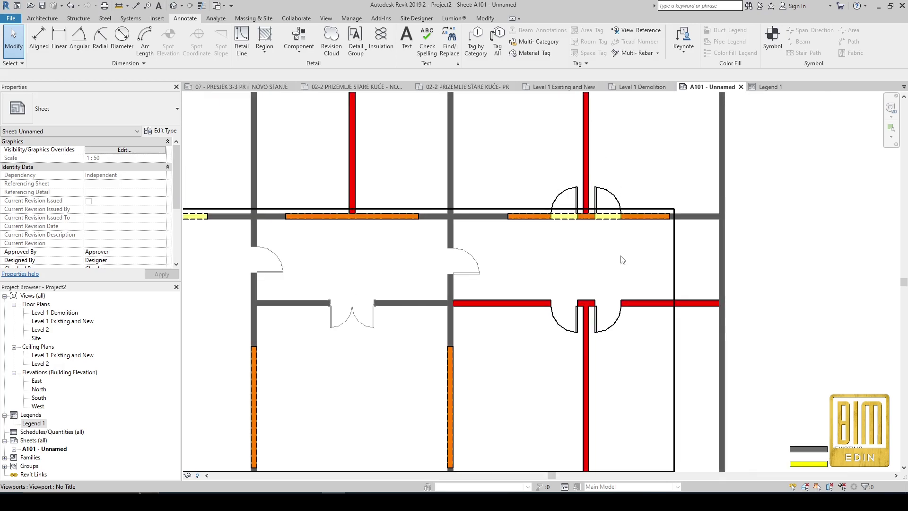
pyautogui.scroll(-1, 623, 259)
pyautogui.scroll(-2, 622, 259)
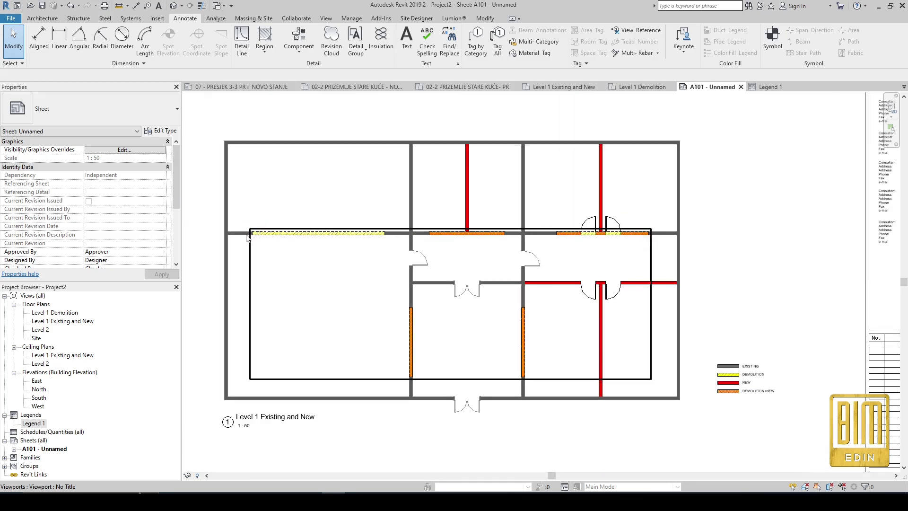
pyautogui.scroll(2, 246, 238)
pyautogui.scroll(2, 246, 237)
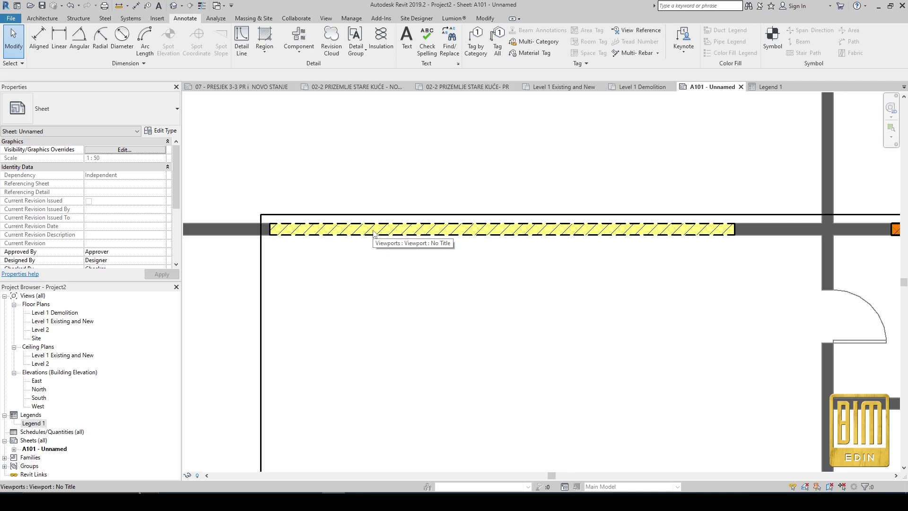
pyautogui.scroll(-1, 374, 233)
pyautogui.scroll(-1, 374, 234)
pyautogui.scroll(-1, 373, 233)
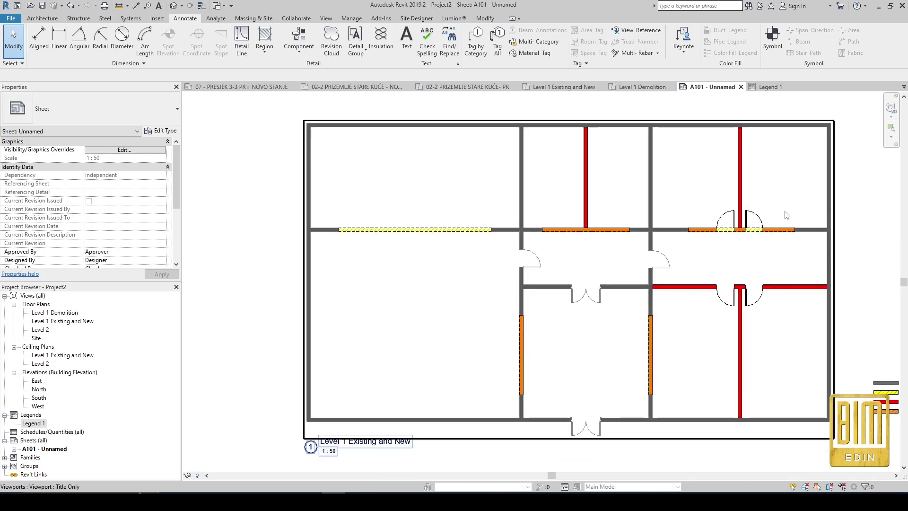
pyautogui.scroll(2, 792, 215)
pyautogui.scroll(2, 793, 215)
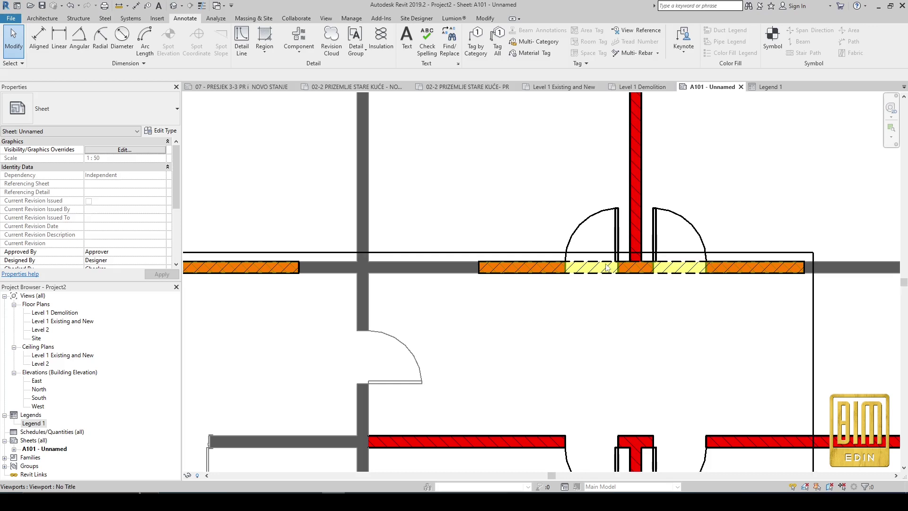
# - In the activated floor-plan viewport, check the left corridor door's Phase Created is New Construction
pyautogui.doubleClick(608, 188)
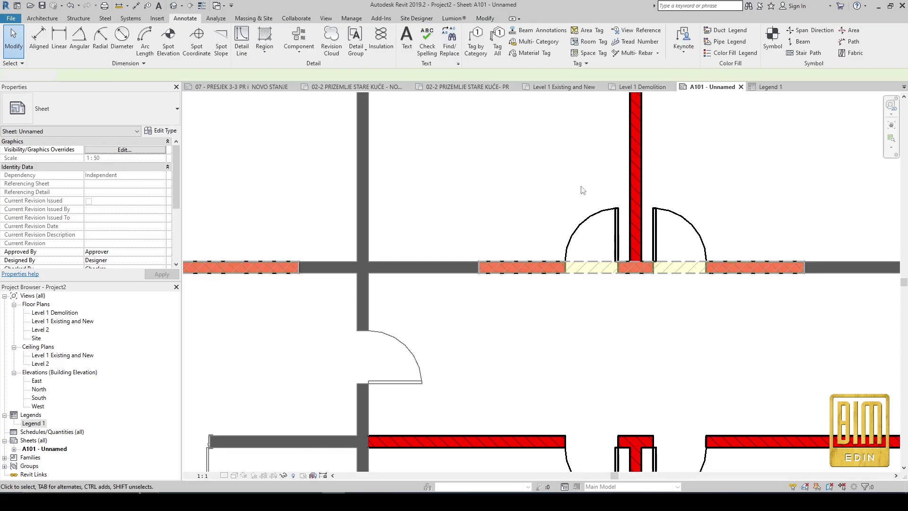
pyautogui.click(603, 216)
pyautogui.scroll(-2, 117, 239)
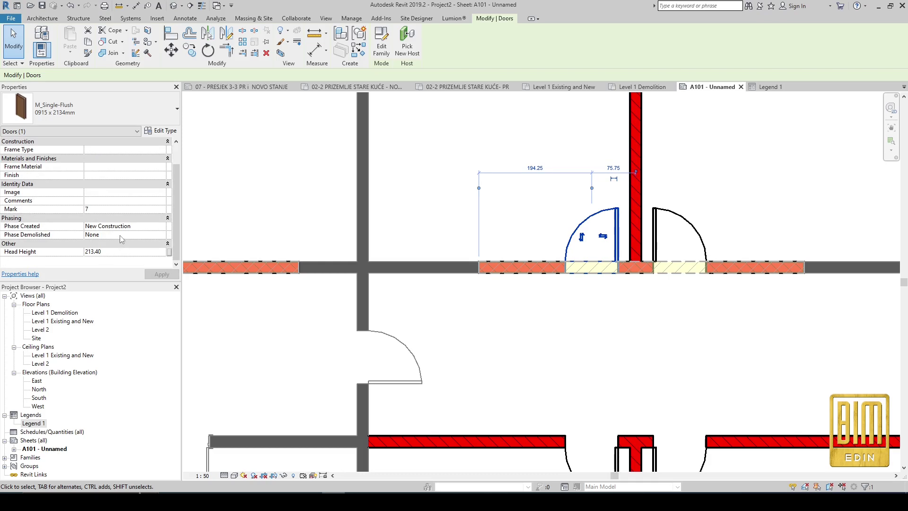
pyautogui.doubleClick(624, 212)
# - Return to sheet A101 and frame the 1:50 plan beside the four-row legend
pyautogui.scroll(-5, 624, 212)
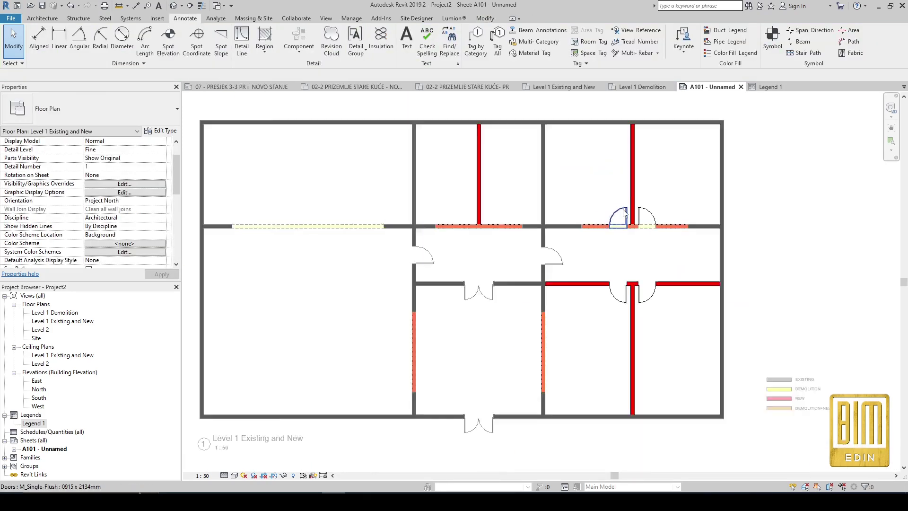
pyautogui.scroll(-3, 624, 212)
pyautogui.doubleClick(725, 322)
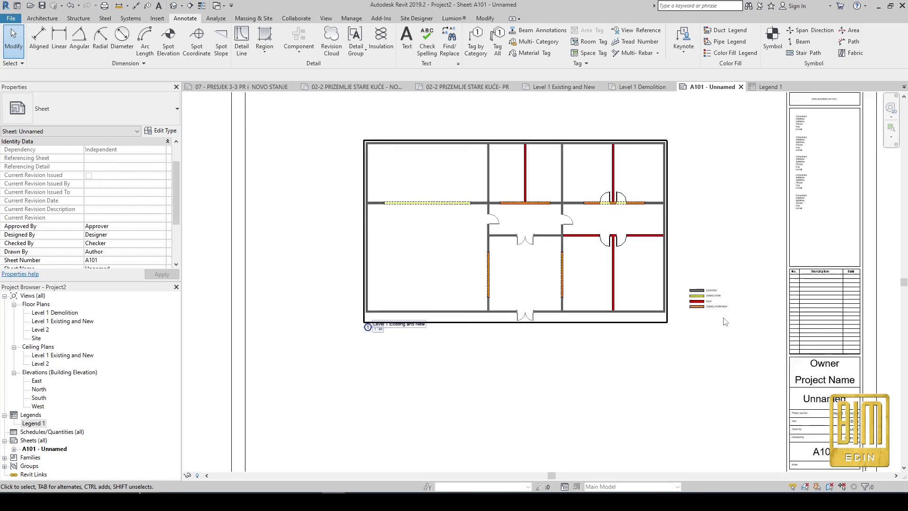
pyautogui.scroll(2, 726, 322)
pyautogui.scroll(1, 705, 274)
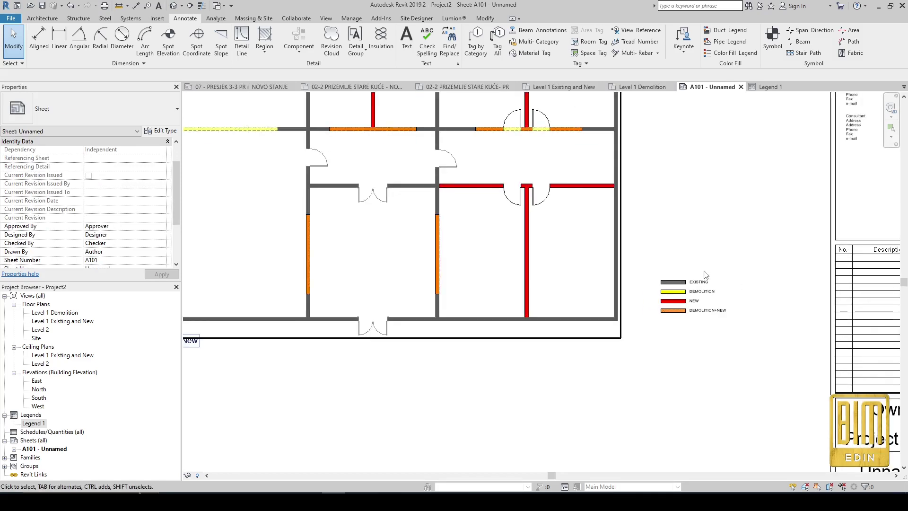
pyautogui.scroll(-2, 705, 274)
pyautogui.scroll(-2, 521, 229)
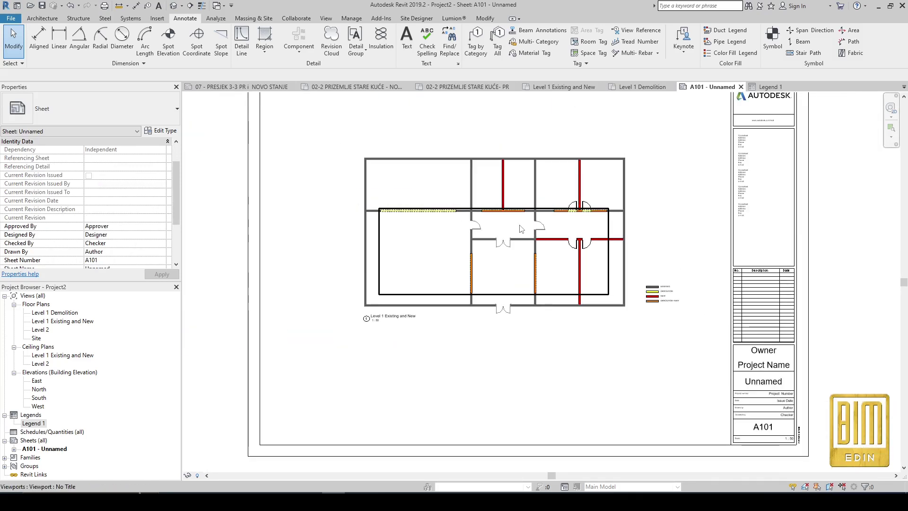
pyautogui.scroll(-1, 521, 229)
pyautogui.scroll(-1, 518, 236)
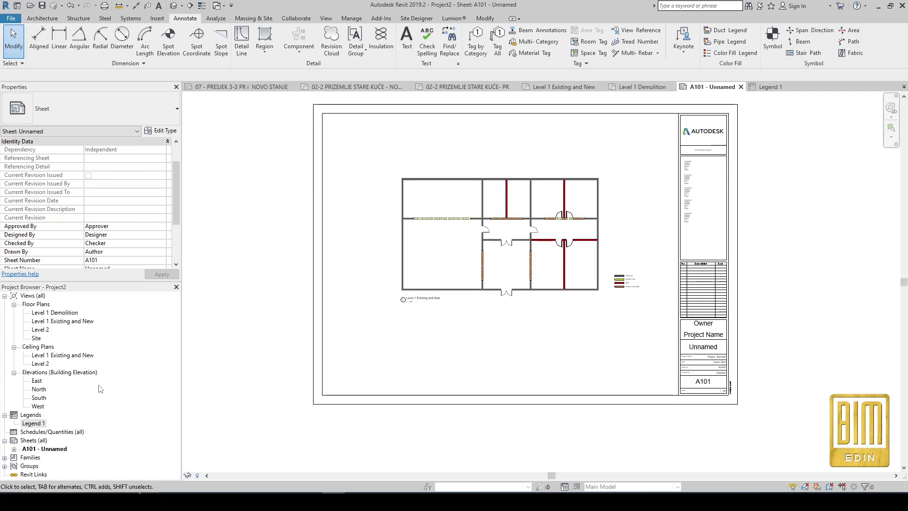
pyautogui.scroll(1, 520, 208)
pyautogui.scroll(1, 519, 207)
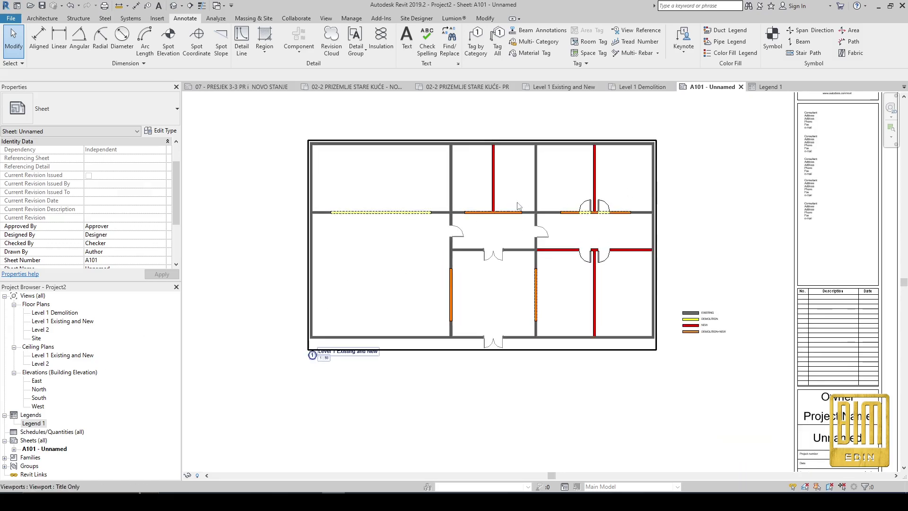
pyautogui.scroll(1, 518, 206)
pyautogui.scroll(1, 501, 195)
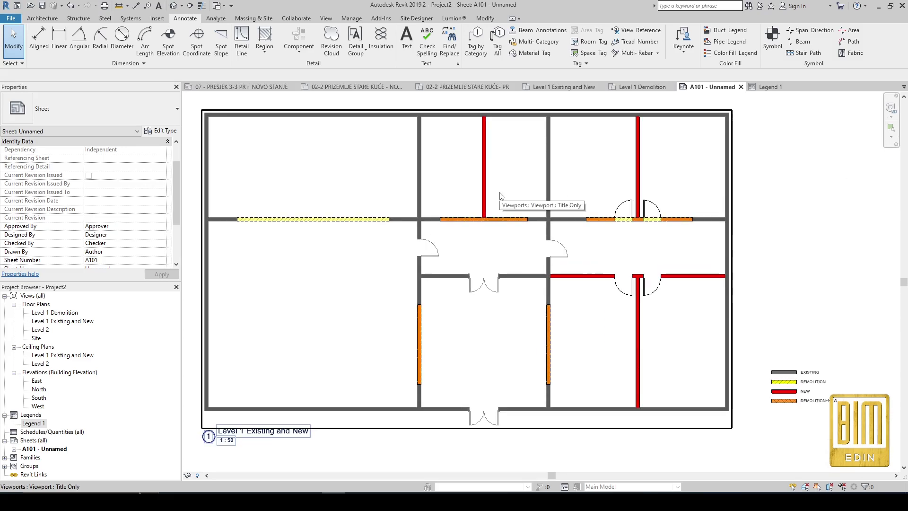
pyautogui.moveTo(618, 261); pyautogui.dragTo(601, 263, button='middle')
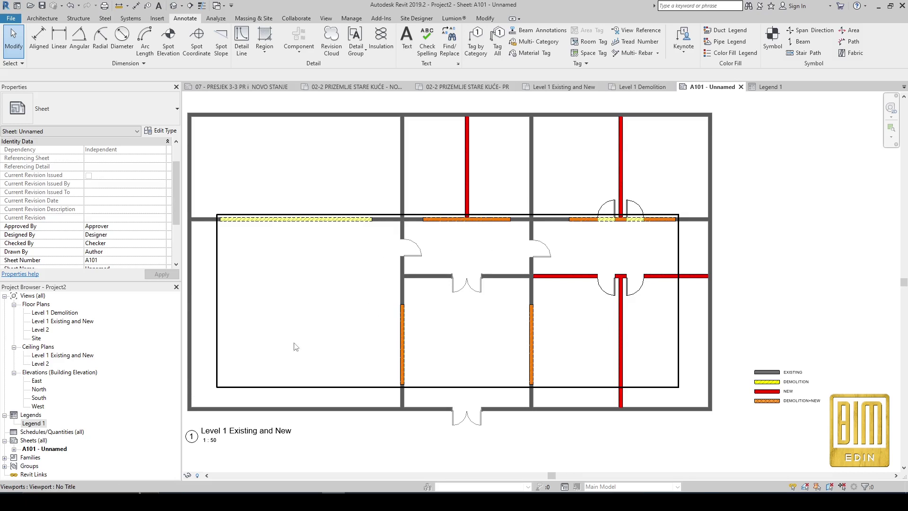
# - Open the default 3D view, close inactive views, and switch to the VP REKONSTRUKCIJA 3D view
pyautogui.click(173, 5)
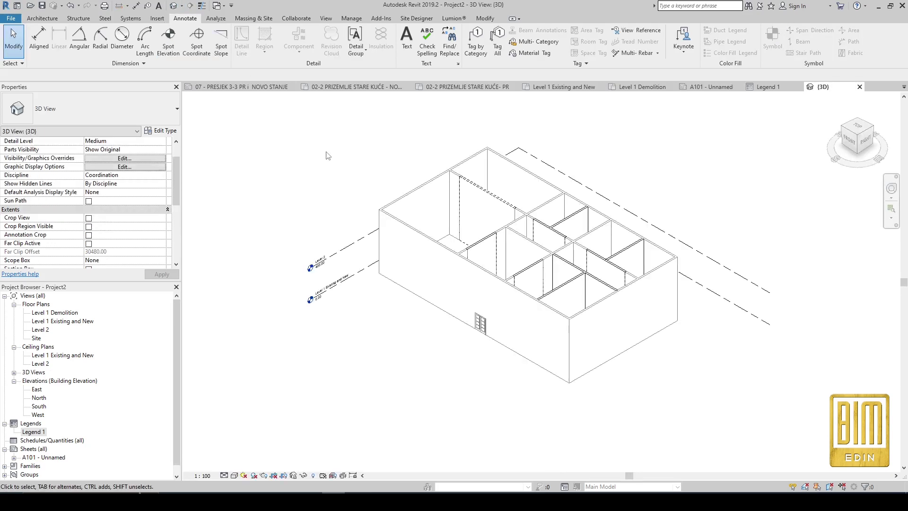
pyautogui.hotkey('ctrl', 'F4')
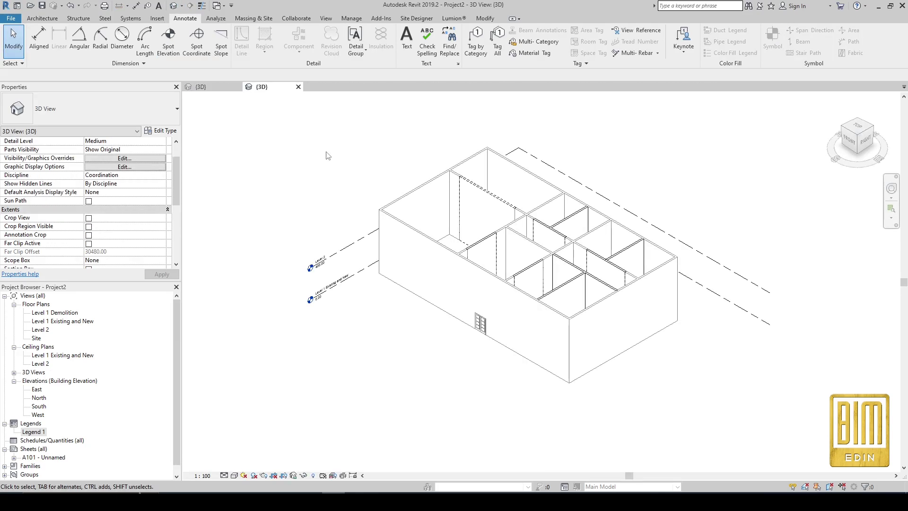
pyautogui.click(201, 87)
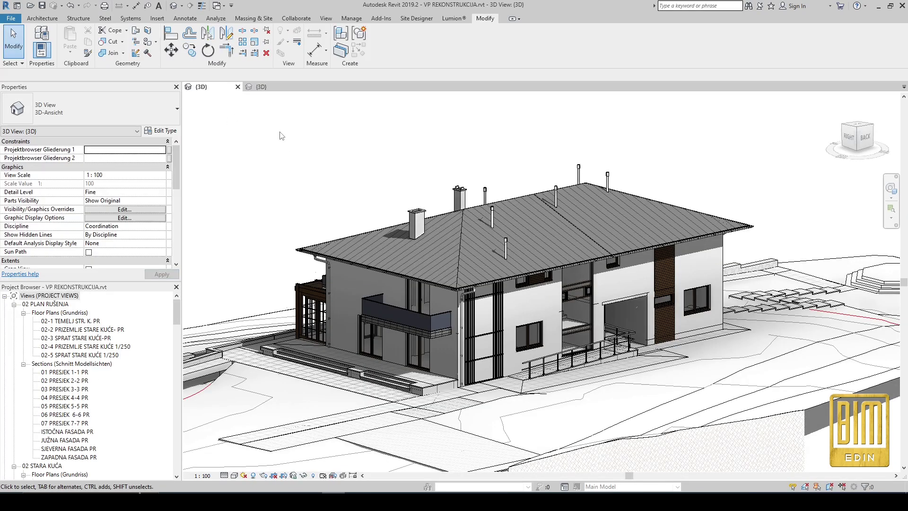
# - Open plan 02-2 PRIZEMLJE STARE KUĆE- PR and section 03 PRESJEK 3-3 PR, ending on the plan
pyautogui.scroll(1, 524, 423)
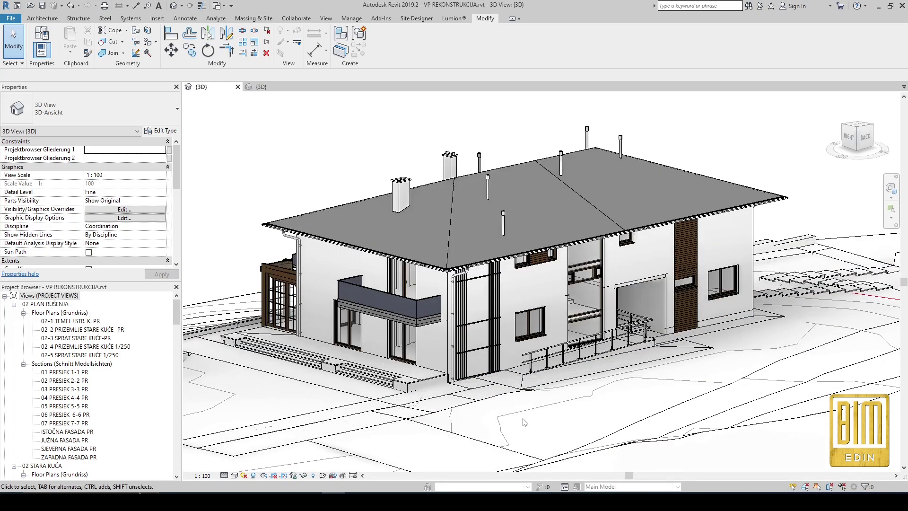
pyautogui.scroll(2, 524, 422)
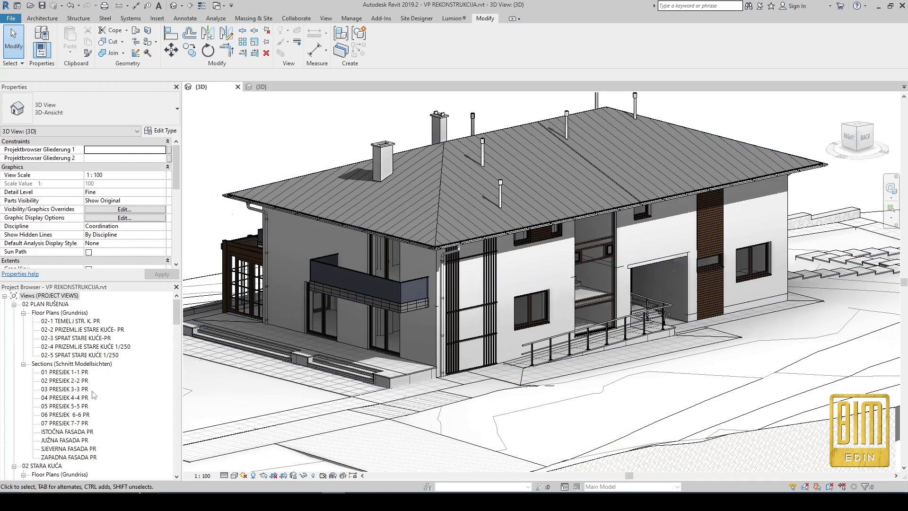
pyautogui.doubleClick(79, 329)
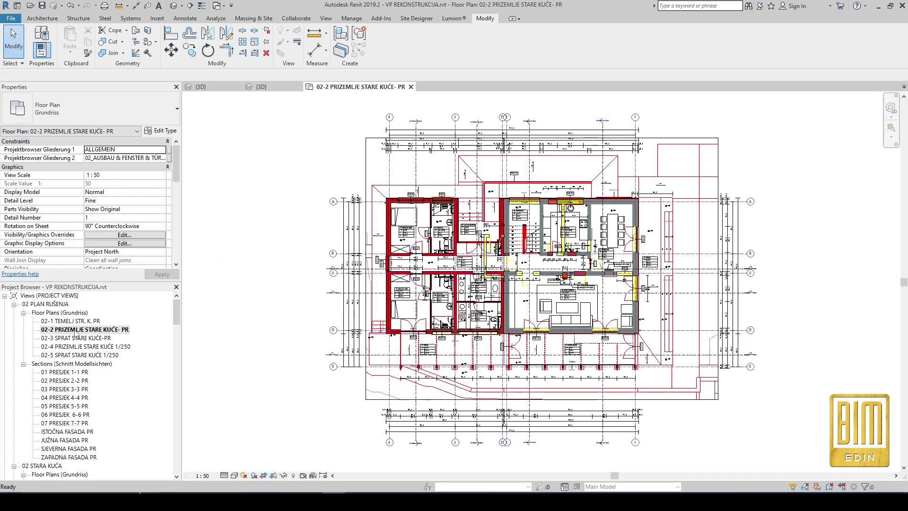
pyautogui.scroll(2, 534, 266)
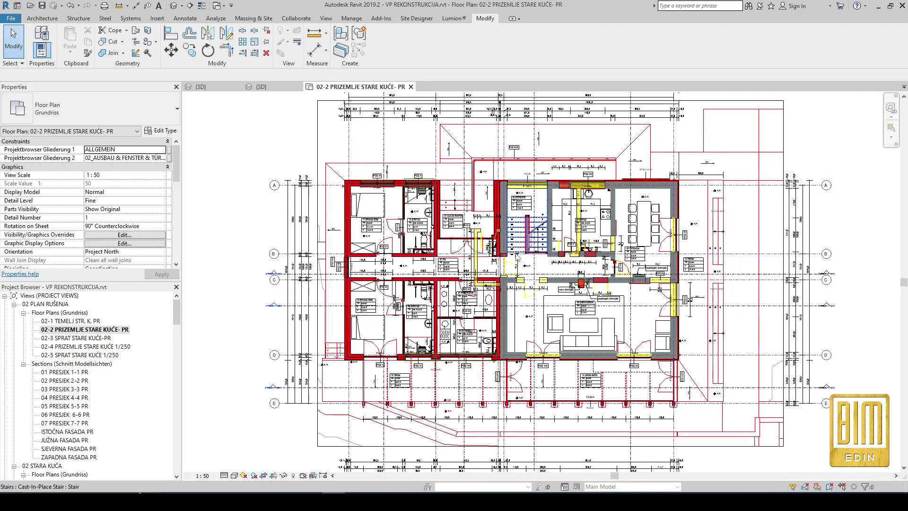
pyautogui.scroll(2, 518, 256)
pyautogui.doubleClick(85, 389)
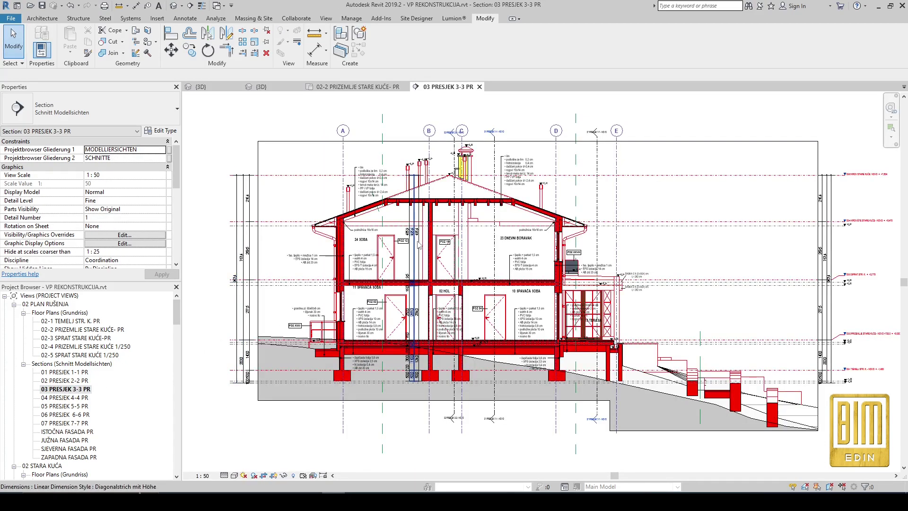
pyautogui.click(363, 88)
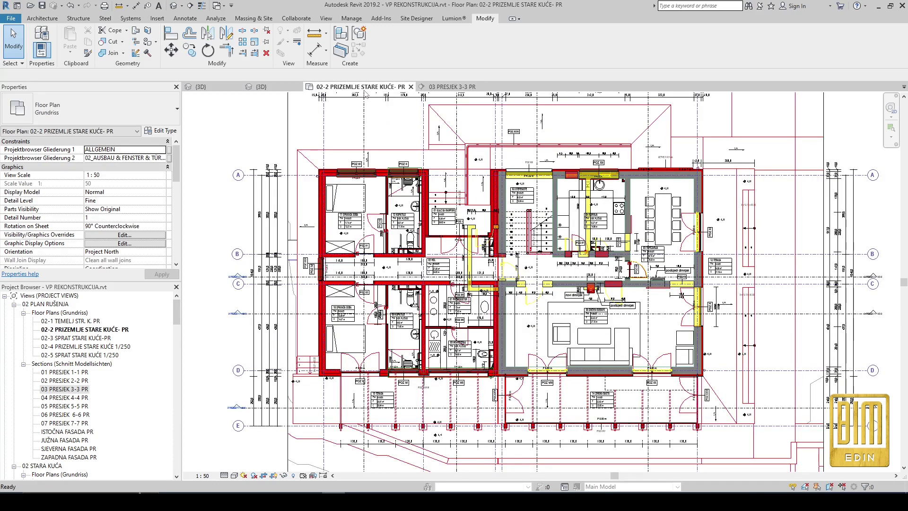